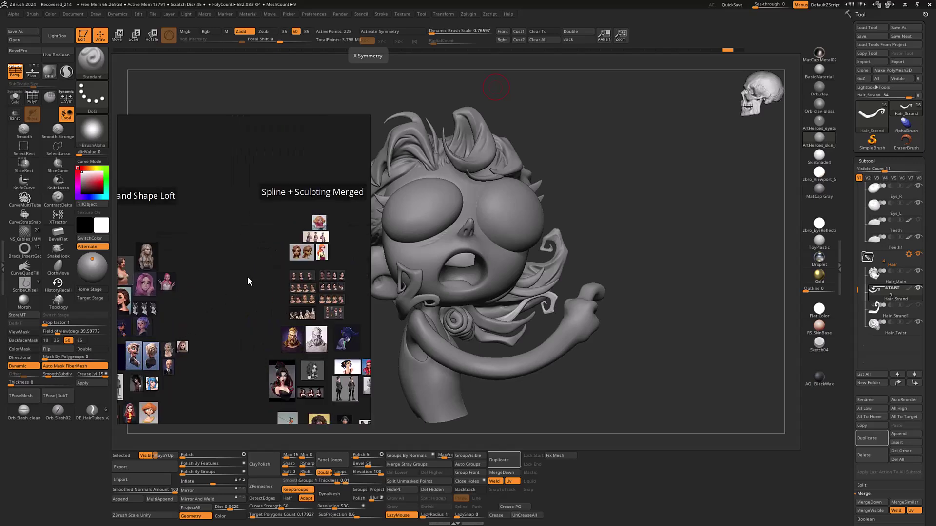
# - Examine the hairstyle reference images grouped under Spline + Sculpting Merged on the reference board
pyautogui.scroll(-1, 288, 255)
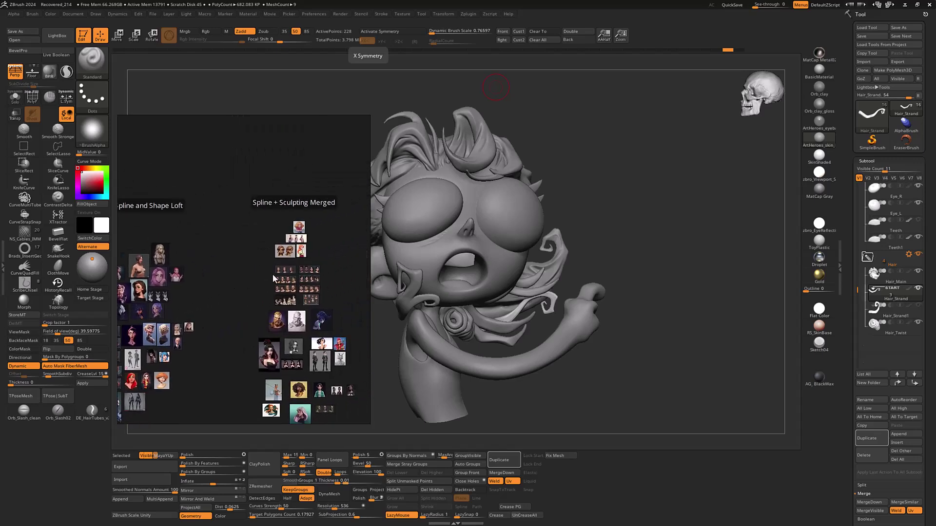
pyautogui.moveTo(322, 277); pyautogui.dragTo(257, 292, button='middle')
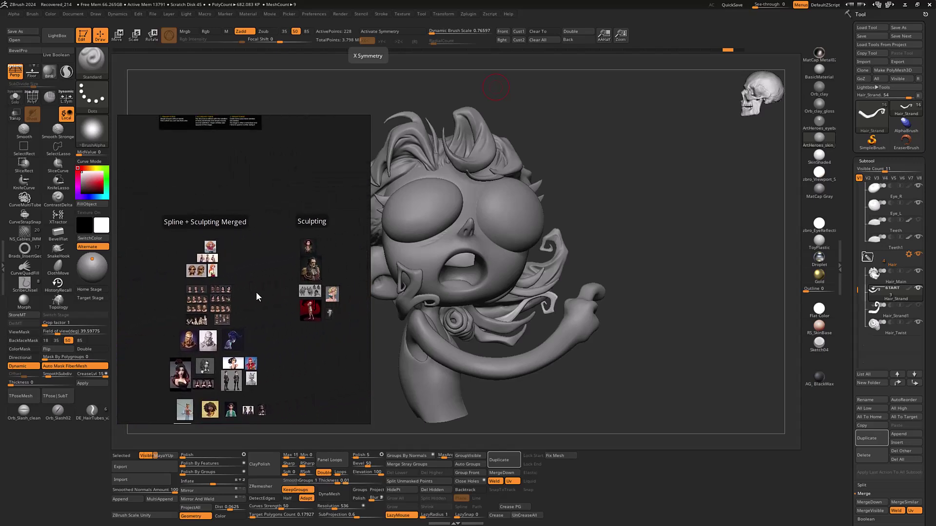
pyautogui.moveTo(157, 330); pyautogui.dragTo(209, 303, button='middle')
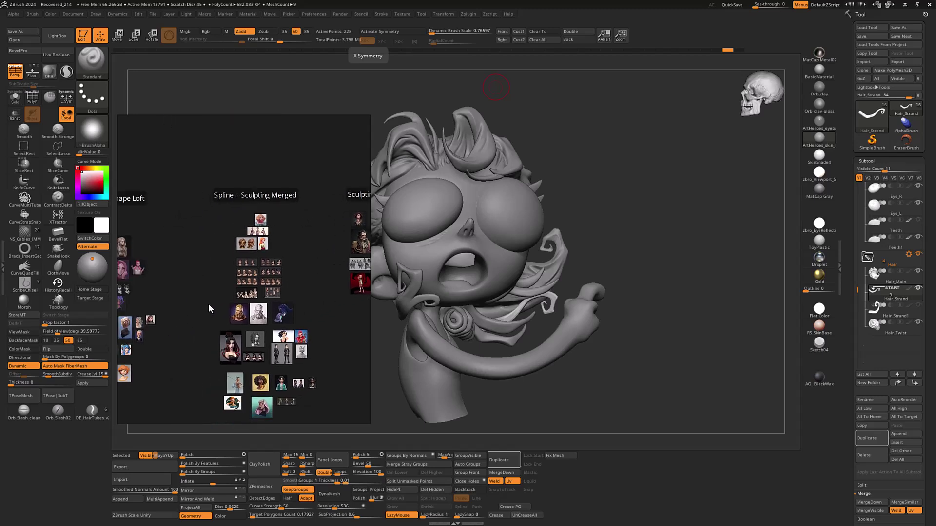
pyautogui.moveTo(278, 304); pyautogui.dragTo(278, 259, button='middle')
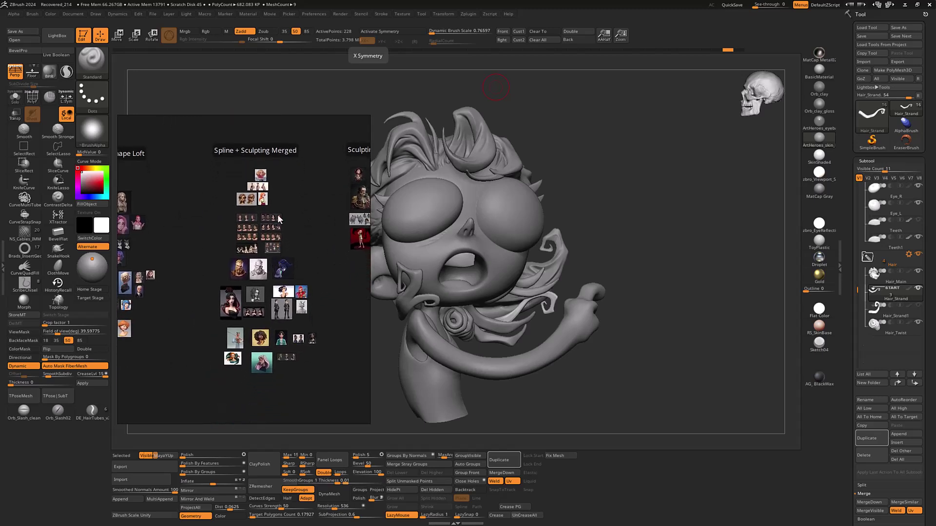
pyautogui.moveTo(279, 219); pyautogui.dragTo(272, 232, button='middle')
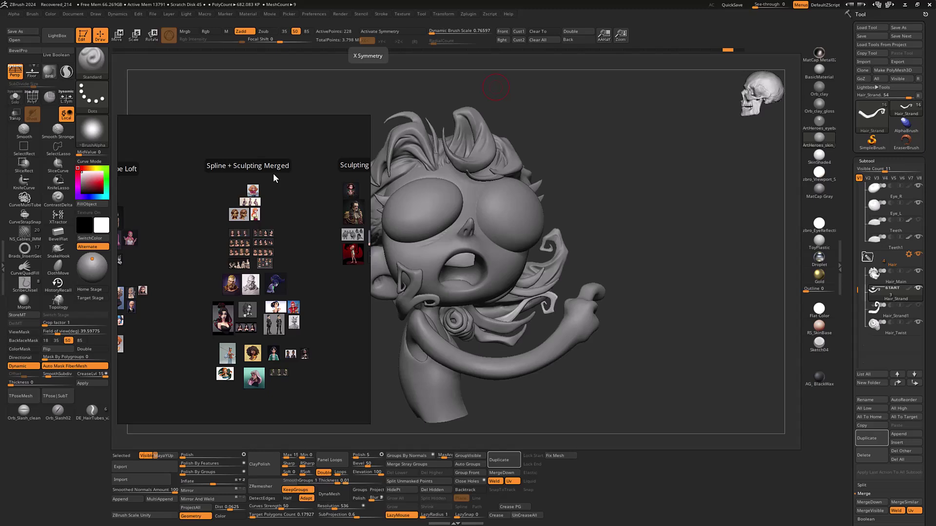
pyautogui.scroll(8, 265, 294)
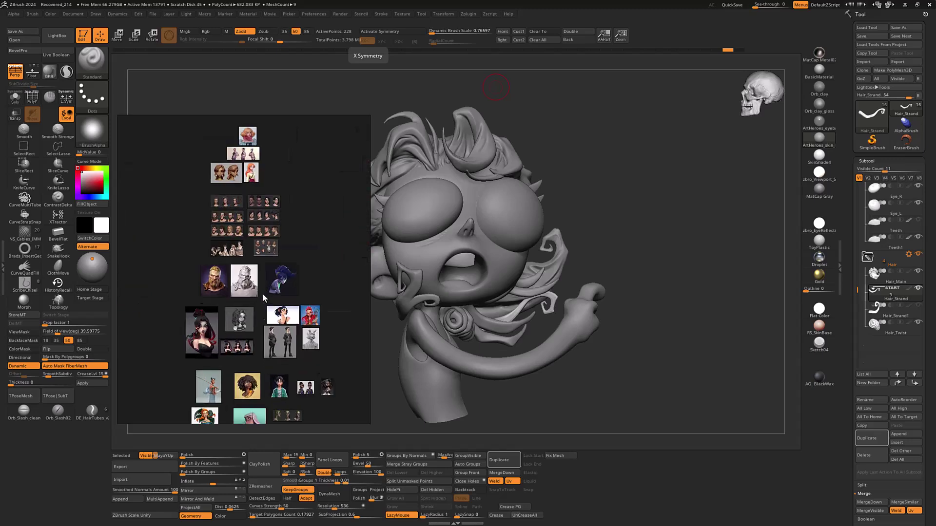
pyautogui.moveTo(233, 320)
pyautogui.mouseDown(button='middle')
pyautogui.moveTo(263, 202)
pyautogui.moveTo(248, 252)
pyautogui.moveTo(259, 212)
pyautogui.mouseUp(button='middle')
pyautogui.moveTo(258, 305)
pyautogui.mouseDown(button='middle')
pyautogui.moveTo(260, 218)
pyautogui.moveTo(238, 221)
pyautogui.mouseUp(button='middle')
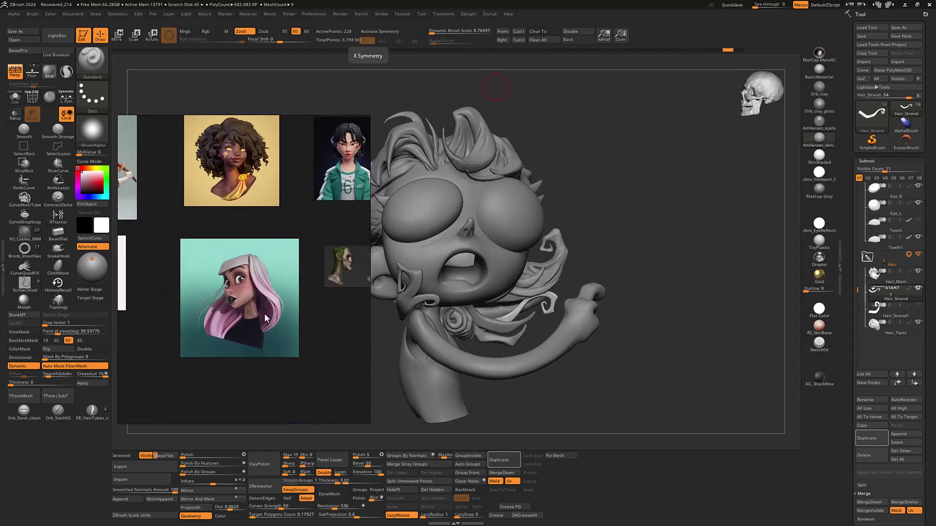
pyautogui.moveTo(288, 282); pyautogui.dragTo(244, 346, button='middle')
pyautogui.moveTo(318, 219); pyautogui.dragTo(258, 320, button='middle')
pyautogui.scroll(-3, 258, 319)
pyautogui.moveTo(281, 239); pyautogui.dragTo(282, 335, button='middle')
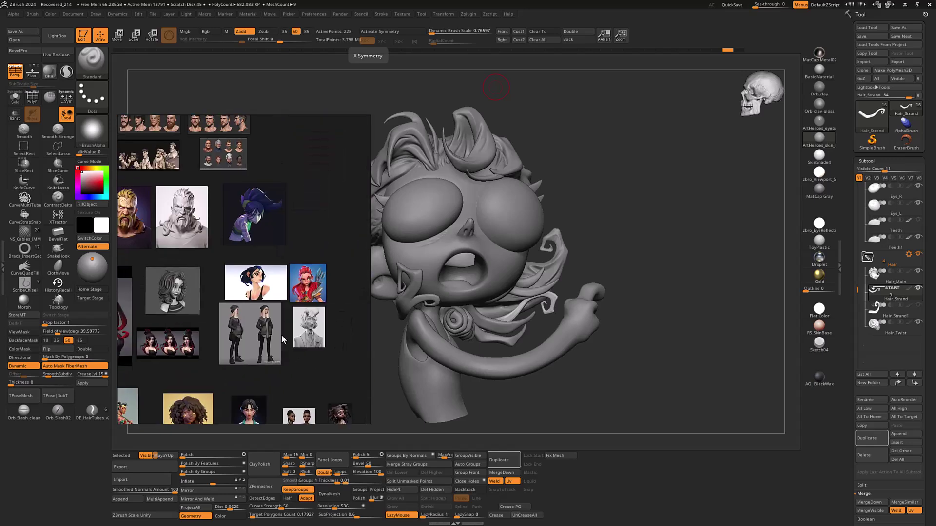
pyautogui.moveTo(254, 213); pyautogui.dragTo(312, 295, button='middle')
pyautogui.moveTo(266, 234); pyautogui.dragTo(284, 305, button='middle')
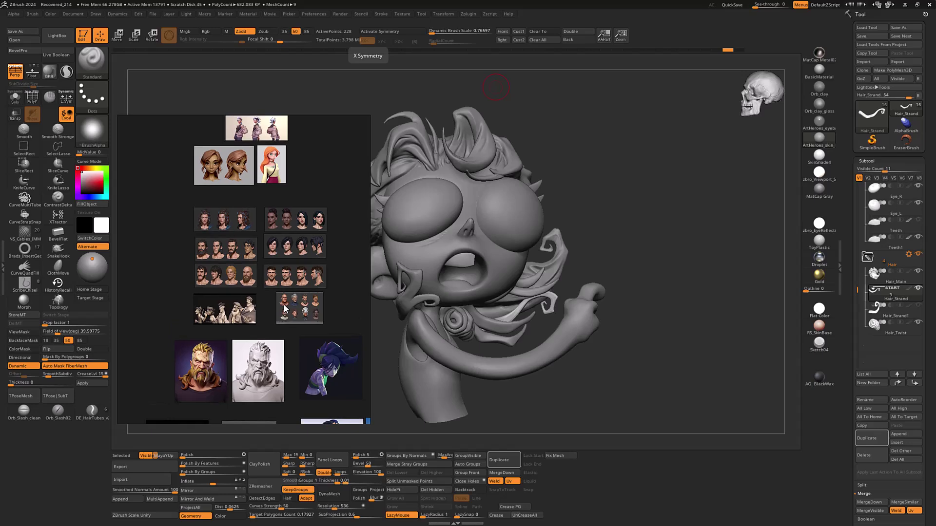
pyautogui.moveTo(270, 205); pyautogui.dragTo(250, 293, button='middle')
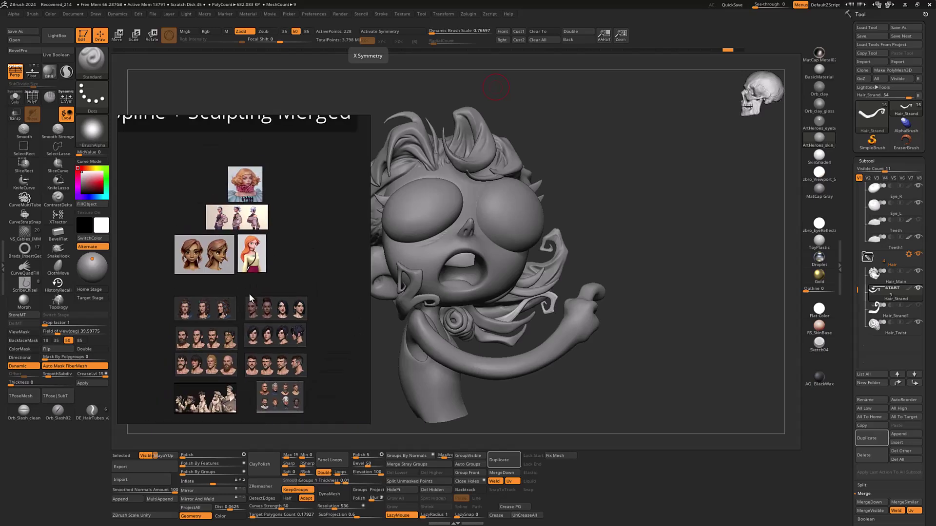
# - Inspect the brown-haired girl reference up close and return to the overview of the Spline + Sculpting Merged group
pyautogui.scroll(6, 246, 283)
pyautogui.scroll(3, 198, 243)
pyautogui.moveTo(128, 183); pyautogui.dragTo(241, 259, button='middle')
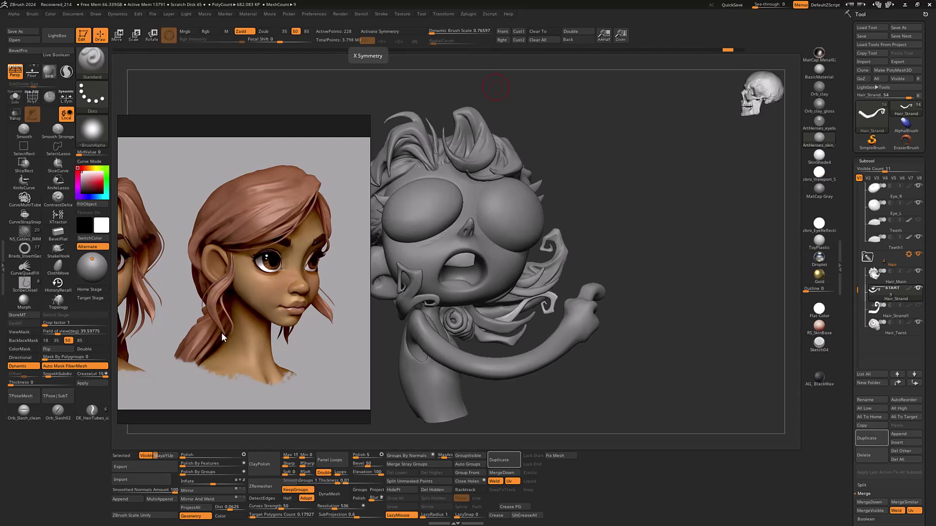
pyautogui.scroll(-7, 261, 311)
pyautogui.moveTo(259, 331); pyautogui.dragTo(252, 263, button='middle')
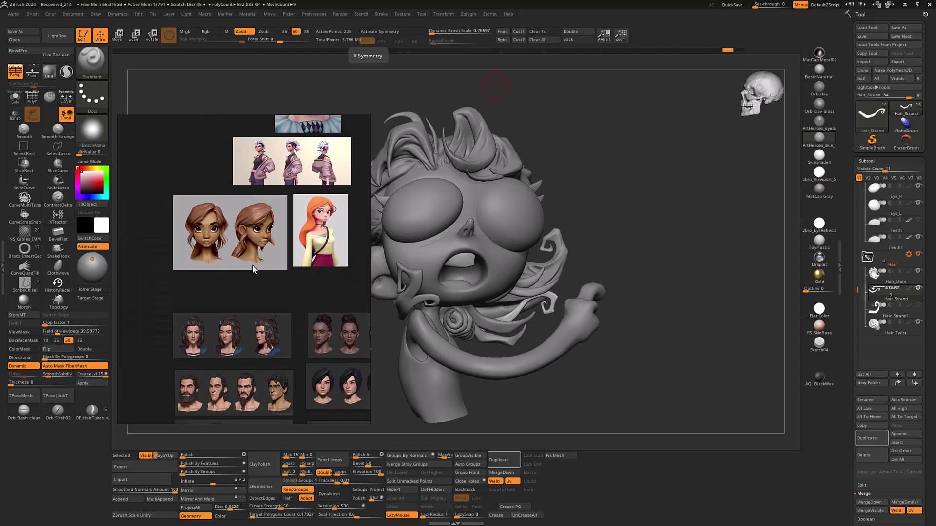
pyautogui.scroll(-6, 236, 314)
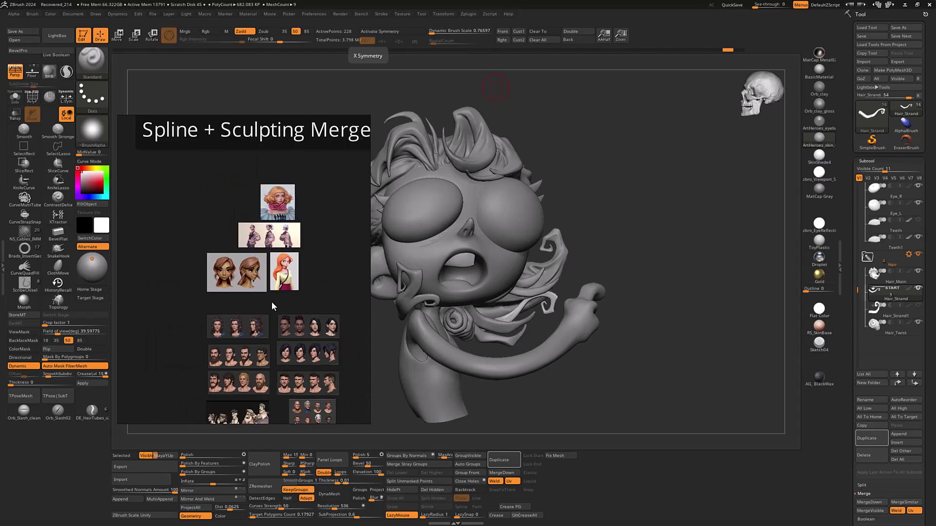
pyautogui.scroll(-4, 271, 302)
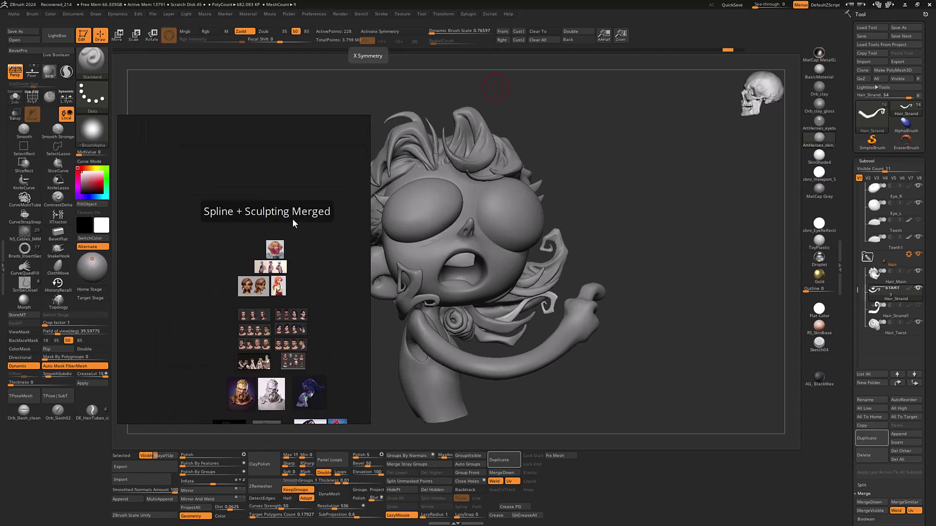
pyautogui.scroll(-5, 280, 270)
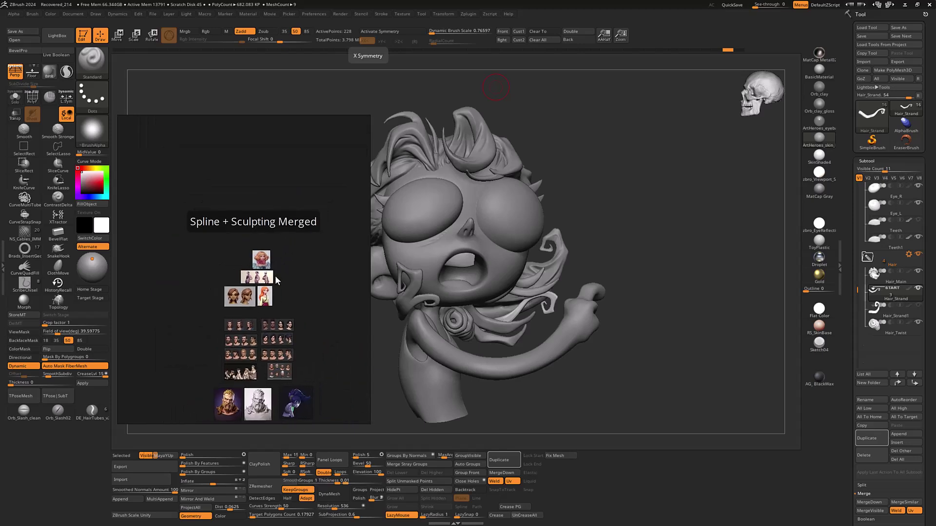
# - Bring up the black-and-white character sketch on the reference board and shrink the reference window to frame its upper body
pyautogui.moveTo(353, 144); pyautogui.dragTo(224, 292, button='middle')
pyautogui.moveTo(268, 327); pyautogui.dragTo(223, 270, button='middle')
pyautogui.scroll(11, 226, 269)
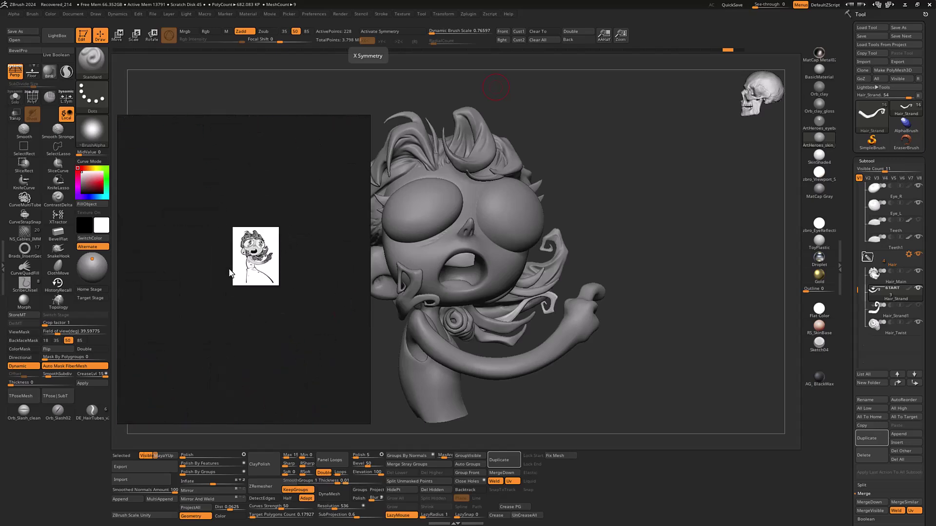
pyautogui.moveTo(288, 244); pyautogui.dragTo(208, 326, button='middle')
pyautogui.scroll(6, 224, 311)
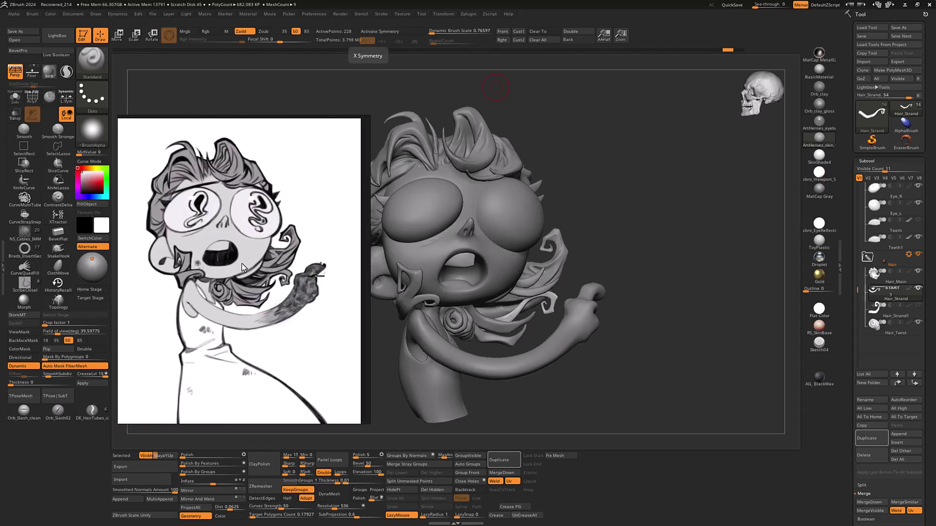
pyautogui.moveTo(371, 115); pyautogui.dragTo(271, 243)
pyautogui.scroll(-6, 206, 311)
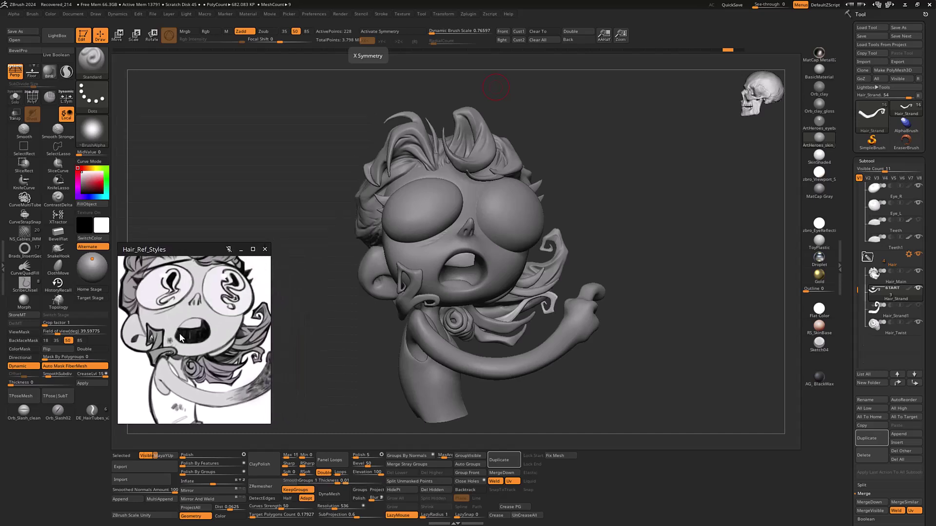
pyautogui.moveTo(200, 342); pyautogui.dragTo(189, 336, button='middle')
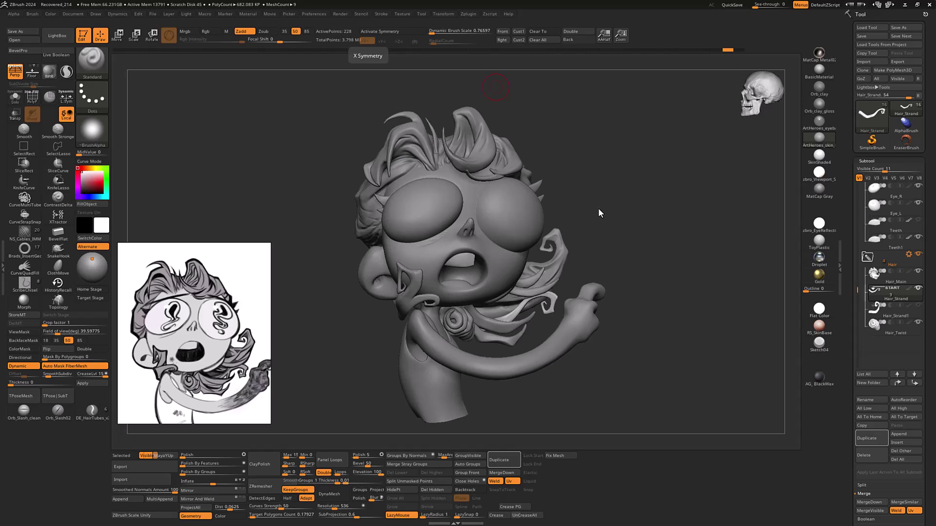
# - Isolate the curled hair strand beside the character's raised arm and display its polyframe
pyautogui.moveTo(613, 206)
pyautogui.mouseDown()
pyautogui.moveTo(620, 211)
pyautogui.moveTo(618, 204)
pyautogui.mouseUp()
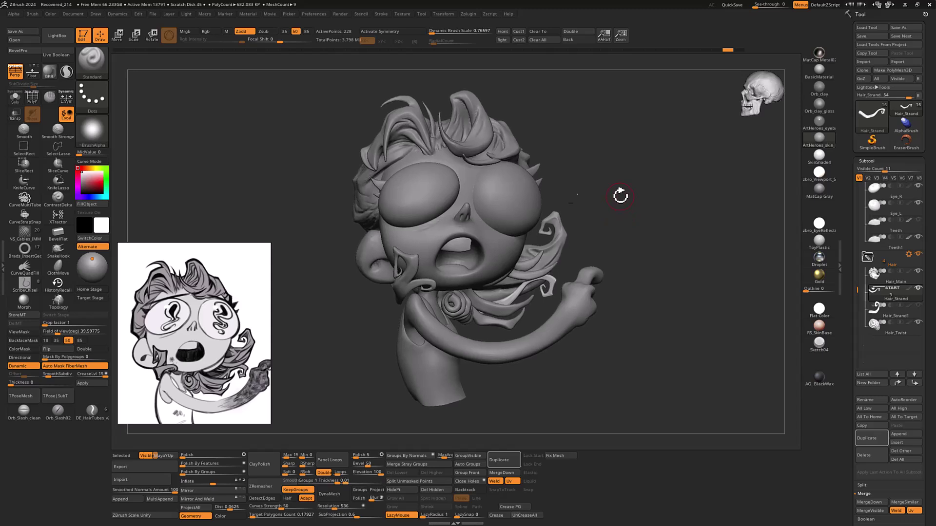
pyautogui.moveTo(632, 217); pyautogui.dragTo(632, 215)
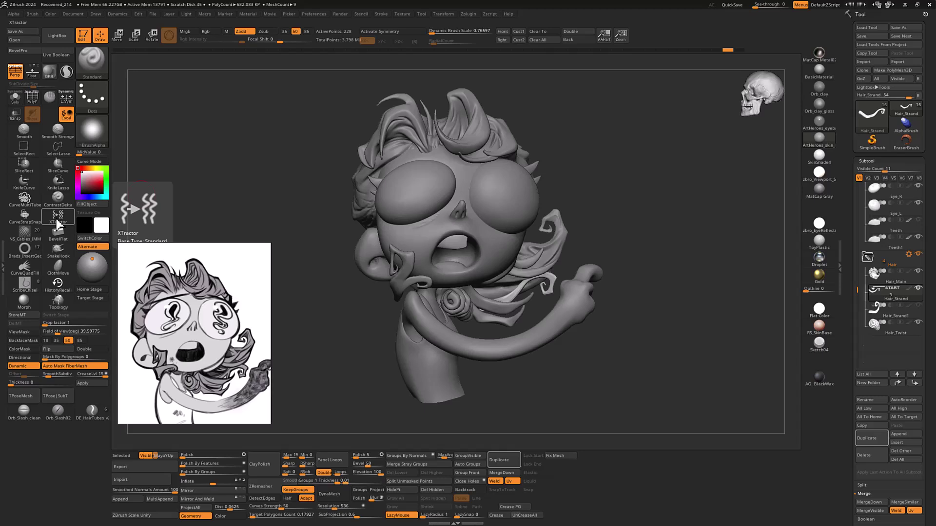
pyautogui.click(92, 412)
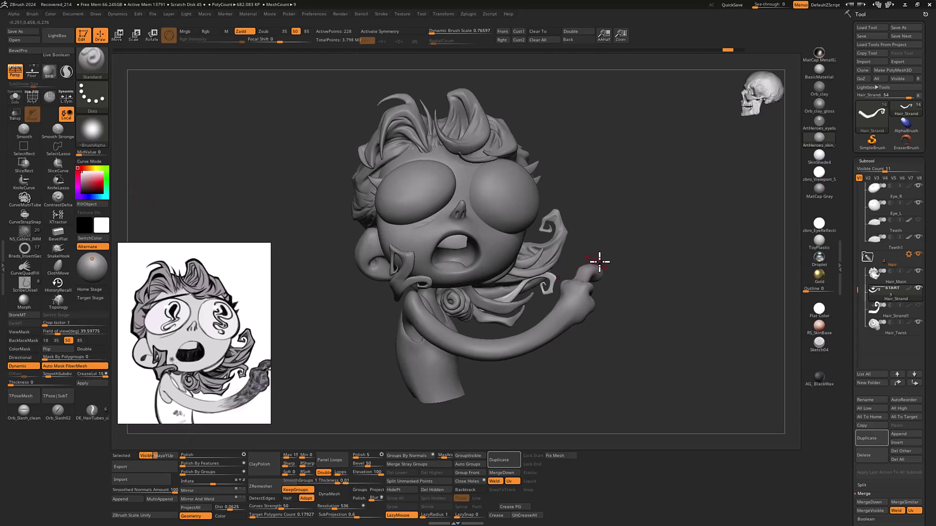
pyautogui.keyDown('alt'); pyautogui.moveTo(652, 219); pyautogui.dragTo(644, 292); pyautogui.keyUp('alt')
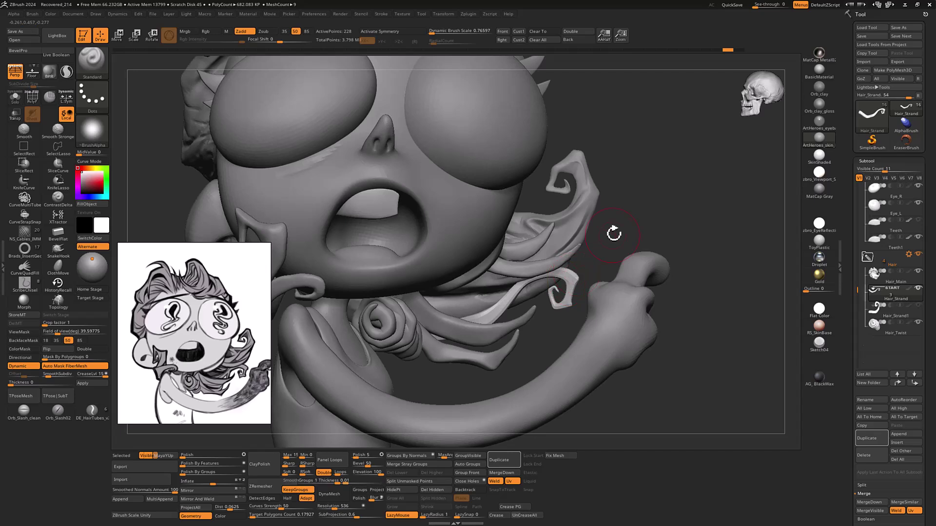
pyautogui.keyDown('alt'); pyautogui.moveTo(612, 234); pyautogui.dragTo(618, 211); pyautogui.keyUp('alt')
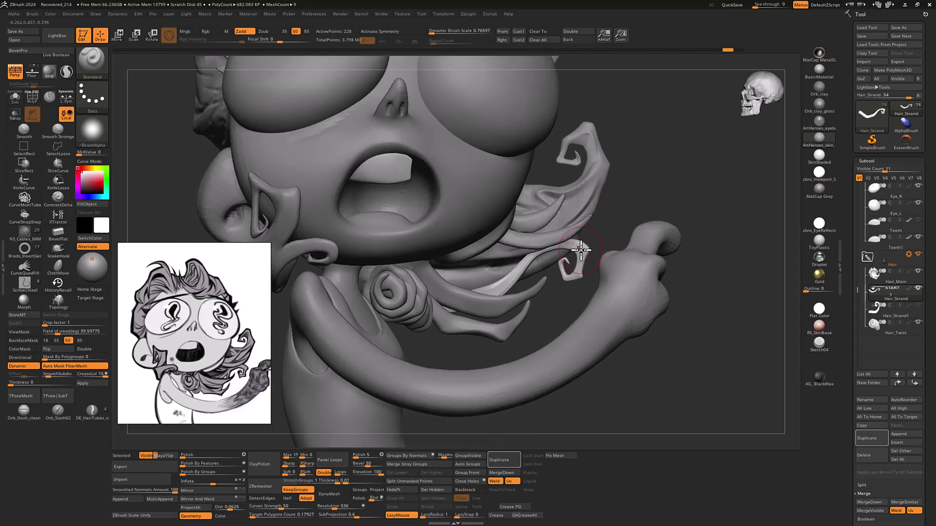
pyautogui.hotkey('shift', 's')
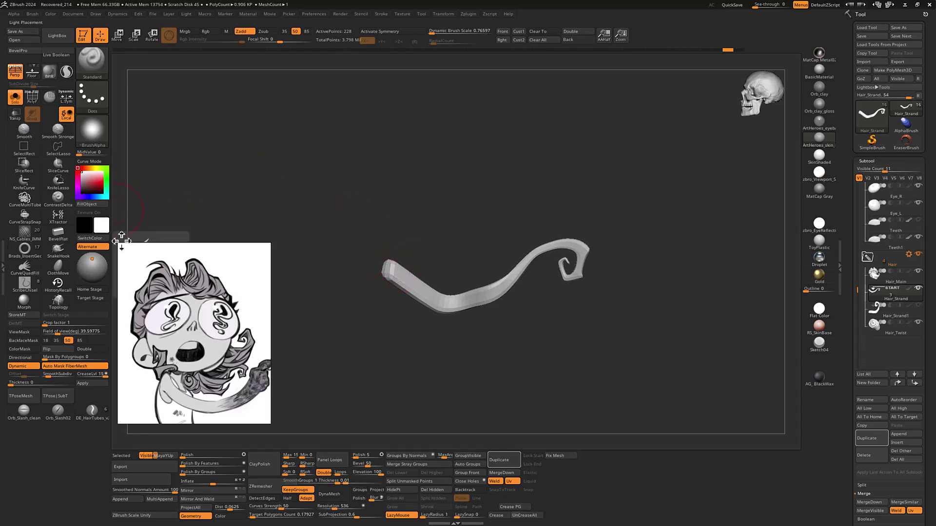
pyautogui.hotkey('shift', 'f')
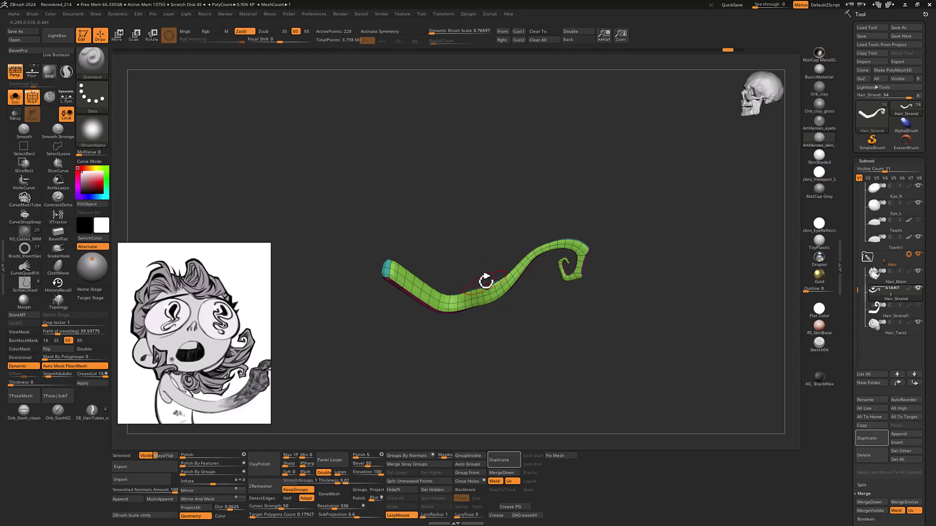
# - Check the strand's base topology with dynamic subdivision off, restore the smoothing and hide the polyframe
pyautogui.hotkey('shift', 'd')
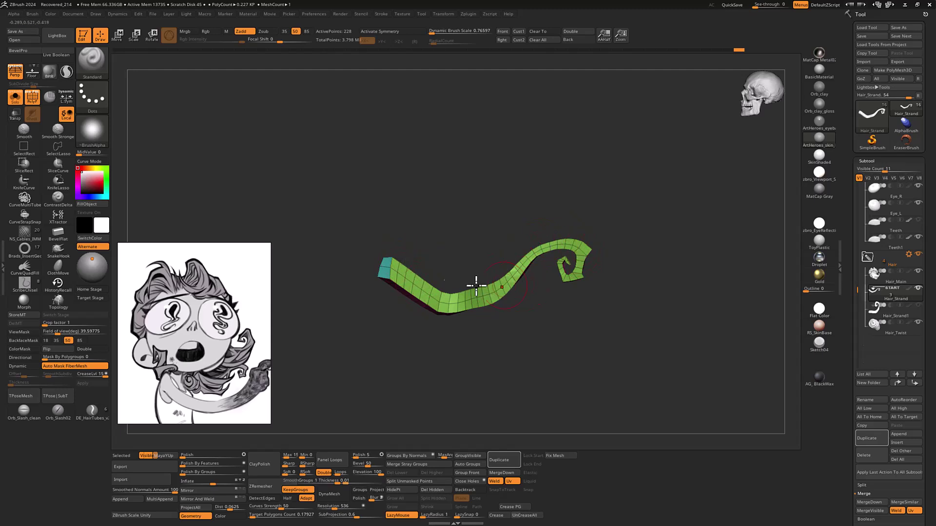
pyautogui.press('d')
pyautogui.hotkey('shift', 'f')
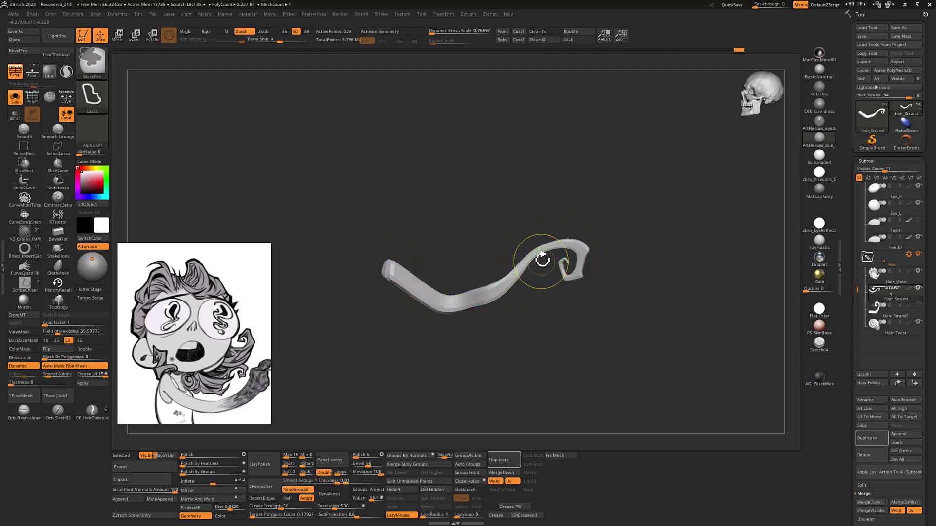
pyautogui.moveTo(537, 318)
pyautogui.mouseDown()
pyautogui.moveTo(528, 299)
pyautogui.moveTo(507, 315)
pyautogui.moveTo(537, 347)
pyautogui.mouseUp()
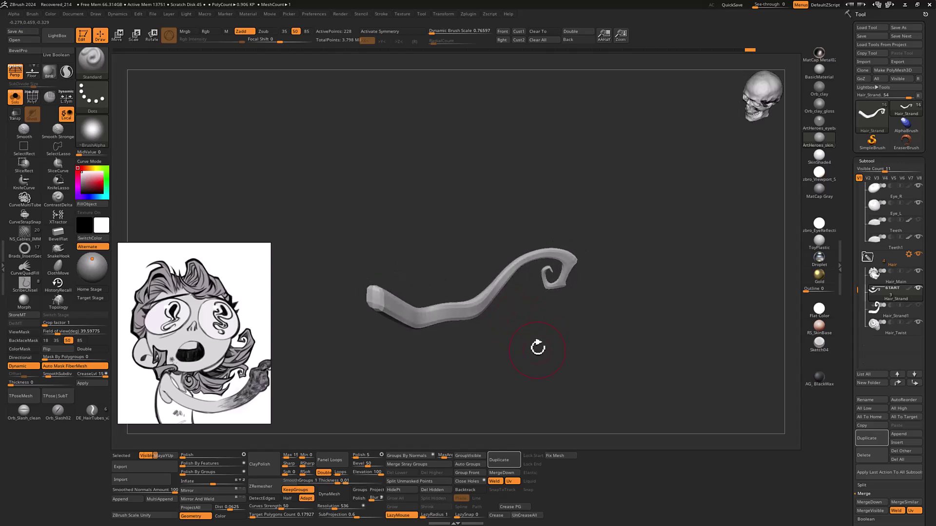
# - Raise the isolated strand's dynamic subdivision with the SmoothSubdiv setting
pyautogui.hotkey('ctrl', 'd')
pyautogui.hotkey('ctrl', 'd')
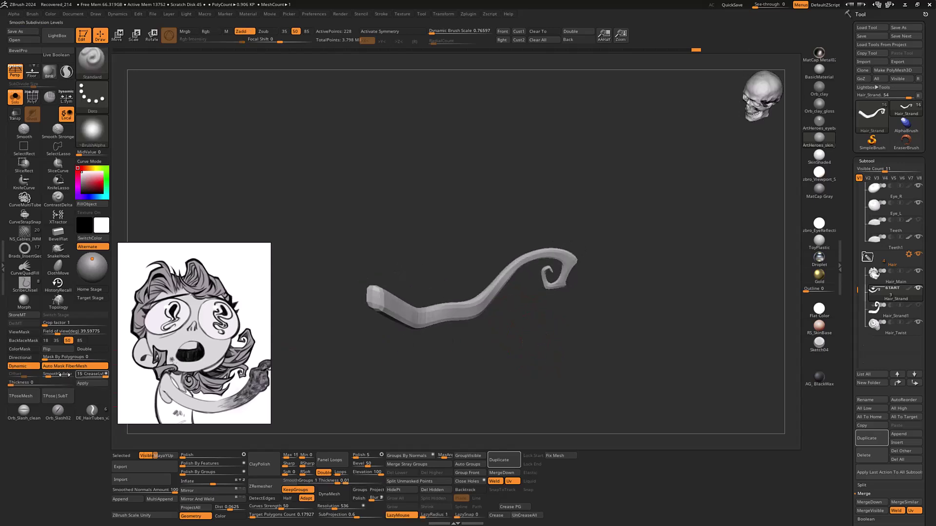
pyautogui.moveTo(48, 376); pyautogui.dragTo(49, 376)
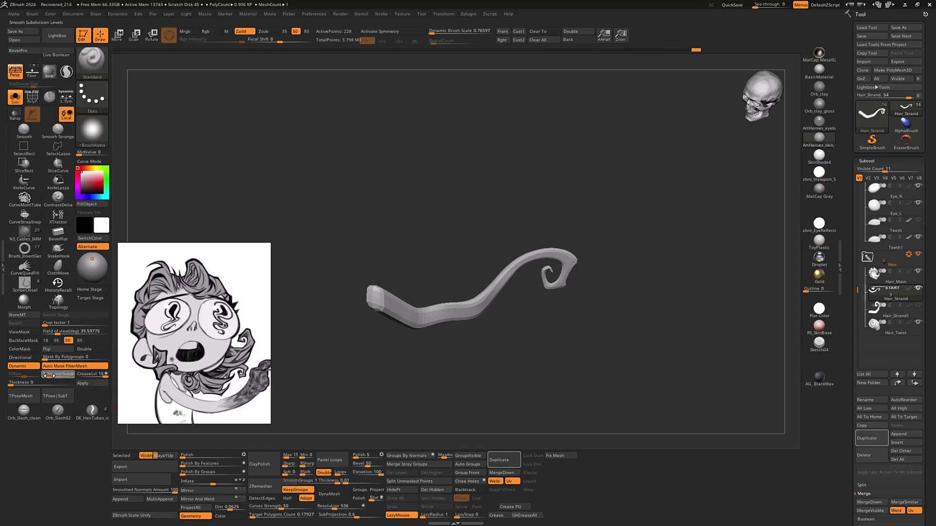
pyautogui.moveTo(454, 363)
pyautogui.mouseDown()
pyautogui.moveTo(539, 334)
pyautogui.moveTo(553, 349)
pyautogui.moveTo(578, 350)
pyautogui.moveTo(507, 265)
pyautogui.moveTo(539, 349)
pyautogui.moveTo(543, 309)
pyautogui.moveTo(544, 324)
pyautogui.mouseUp()
# - Check the smoothed strand's polyframe and leave isolation to show the whole character again
pyautogui.hotkey('shift', 'f')
pyautogui.hotkey('shift', 'f')
pyautogui.hotkey('shift', 's')
pyautogui.keyDown('alt'); pyautogui.moveTo(671, 234); pyautogui.dragTo(671, 232); pyautogui.keyUp('alt')
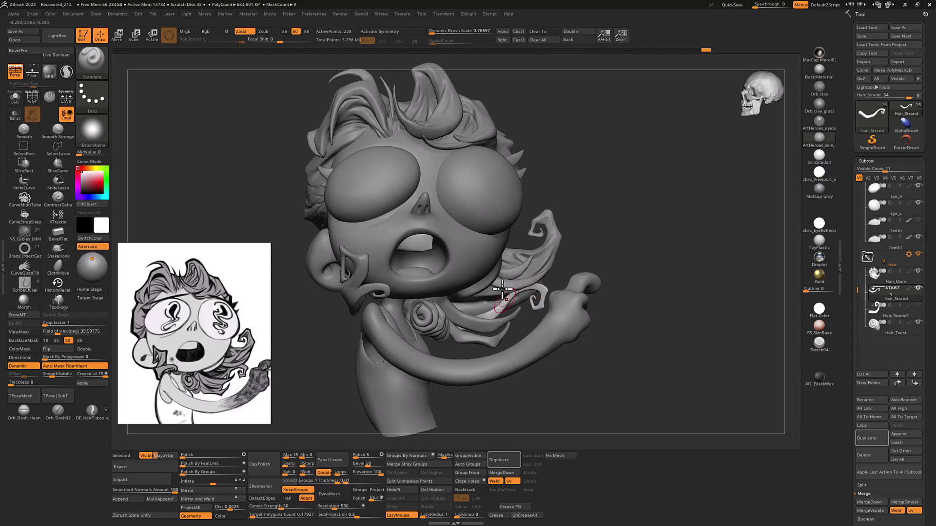
# - Compare the sculpted hair strands below the jaw with the same area of the reference sketch
pyautogui.moveTo(612, 250); pyautogui.dragTo(623, 235)
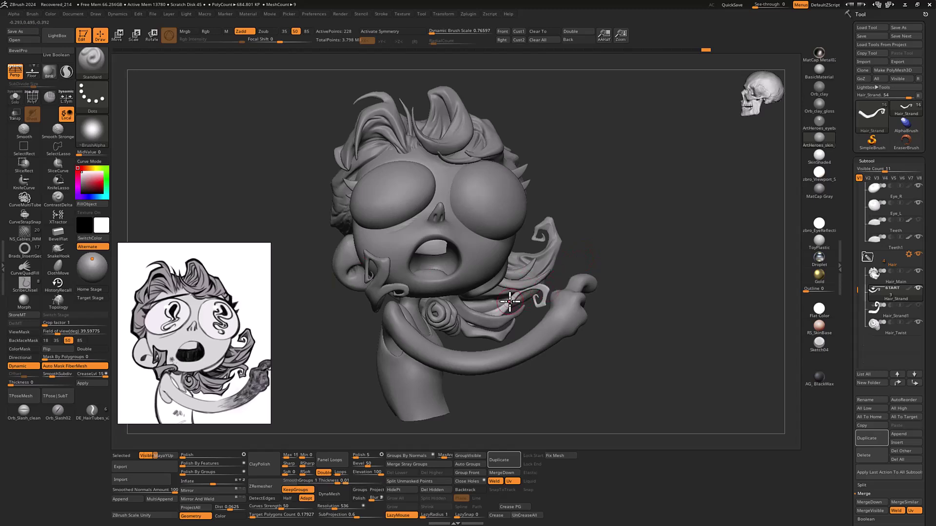
pyautogui.scroll(4, 227, 334)
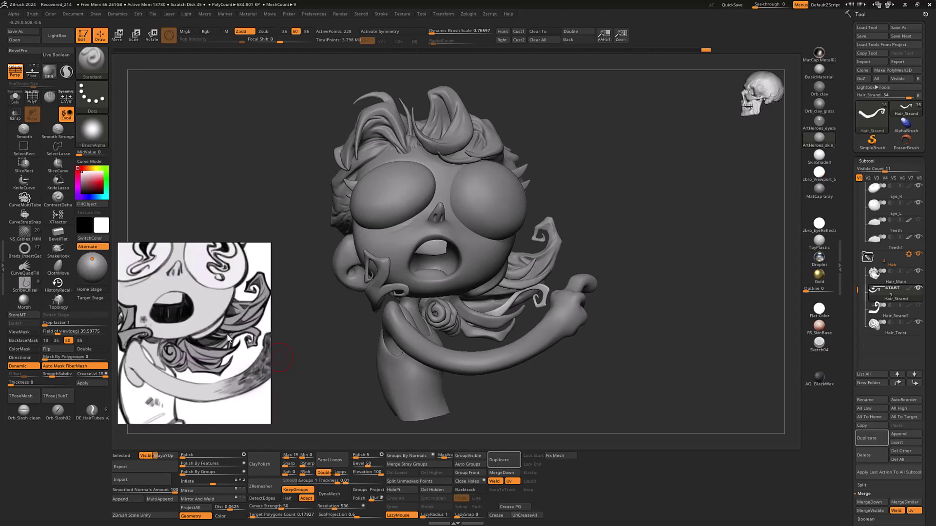
pyautogui.scroll(-2, 226, 334)
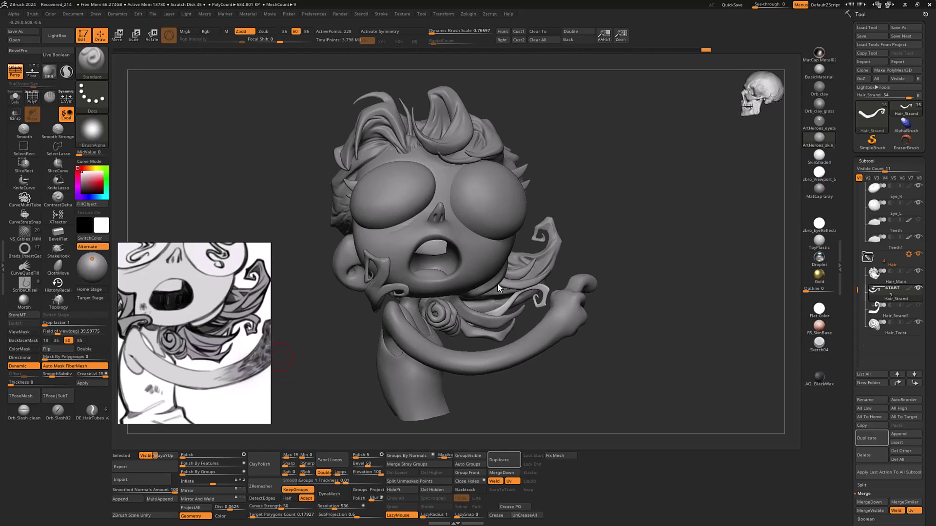
# - Select the DE_HairTubes insert brush and turn the character to a side view of the head
pyautogui.moveTo(619, 255)
pyautogui.mouseDown()
pyautogui.moveTo(671, 241)
pyautogui.moveTo(625, 238)
pyautogui.moveTo(632, 223)
pyautogui.moveTo(574, 255)
pyautogui.moveTo(591, 250)
pyautogui.mouseUp()
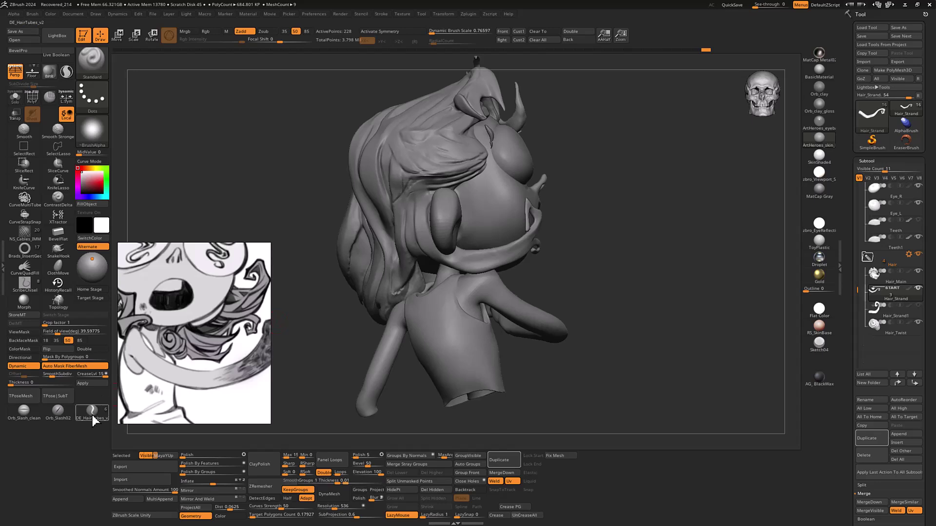
pyautogui.click(91, 411)
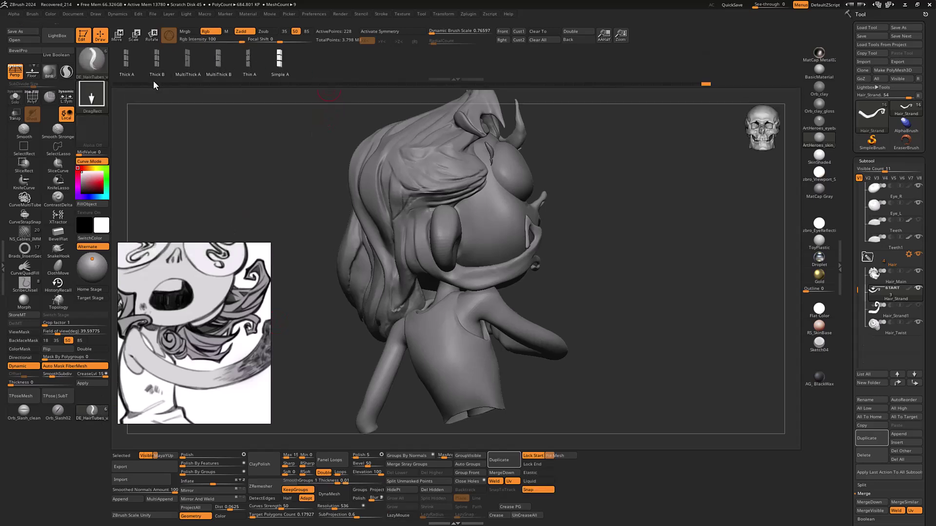
pyautogui.moveTo(585, 291); pyautogui.dragTo(623, 282)
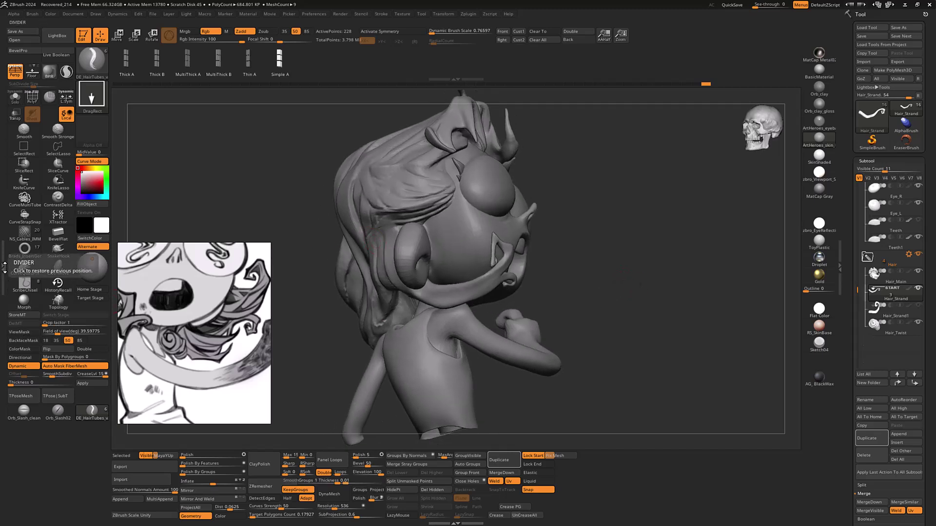
# - Try drawing an untapered hair-tube strand outward from the hair tips below the jaw, and undo it
pyautogui.moveTo(424, 291)
pyautogui.mouseDown()
pyautogui.moveTo(455, 297)
pyautogui.moveTo(487, 281)
pyautogui.moveTo(502, 239)
pyautogui.moveTo(494, 243)
pyautogui.mouseUp()
pyautogui.moveTo(672, 275); pyautogui.dragTo(563, 320)
pyautogui.hotkey('ctrl', 'z')
pyautogui.moveTo(510, 343); pyautogui.dragTo(626, 268)
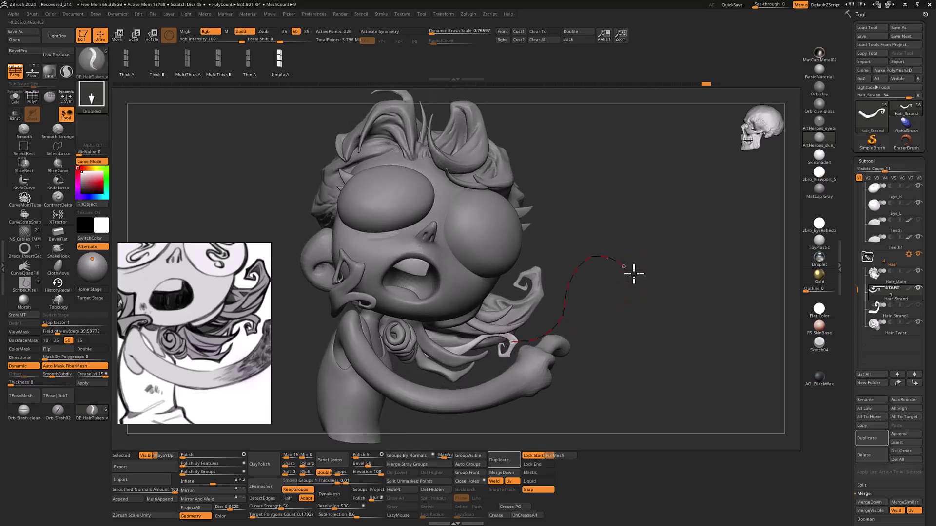
pyautogui.moveTo(710, 230)
pyautogui.mouseDown()
pyautogui.moveTo(701, 262)
pyautogui.moveTo(689, 263)
pyautogui.mouseUp()
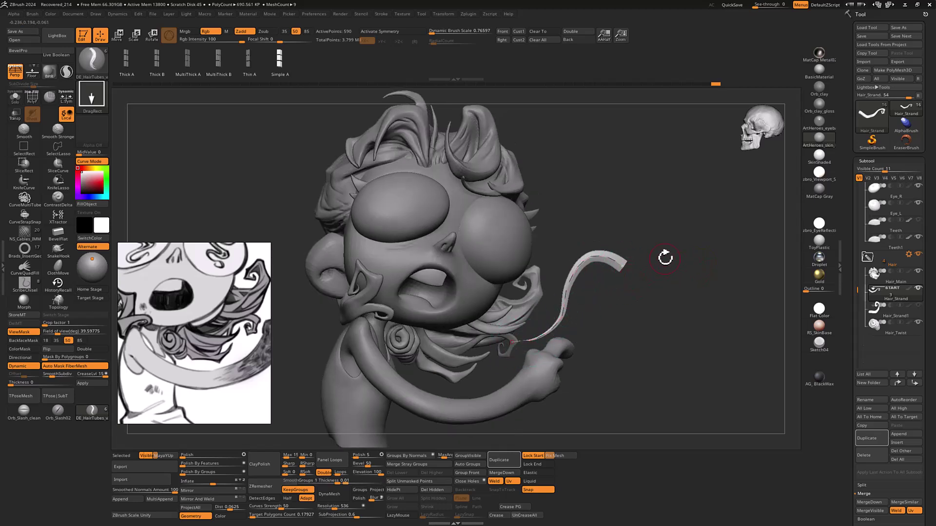
pyautogui.hotkey('ctrl', 'z')
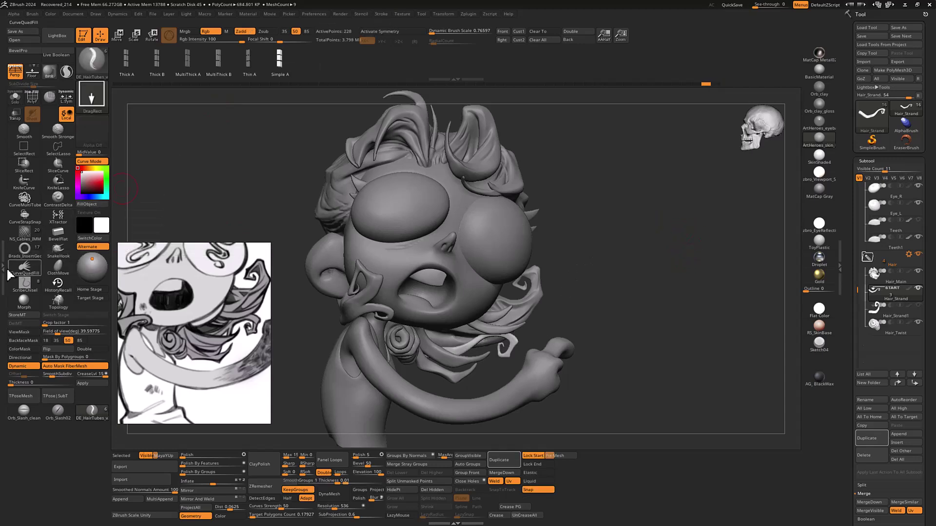
# - Dock the Stroke palette beside the canvas and flip the size Curve Falloff graph horizontally in its Curve Modifiers
pyautogui.click(2, 267)
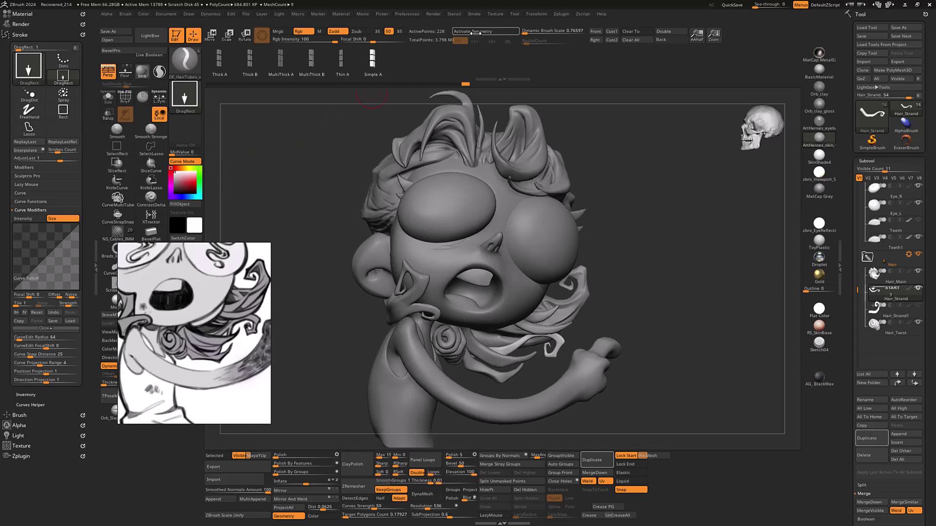
pyautogui.click(473, 14)
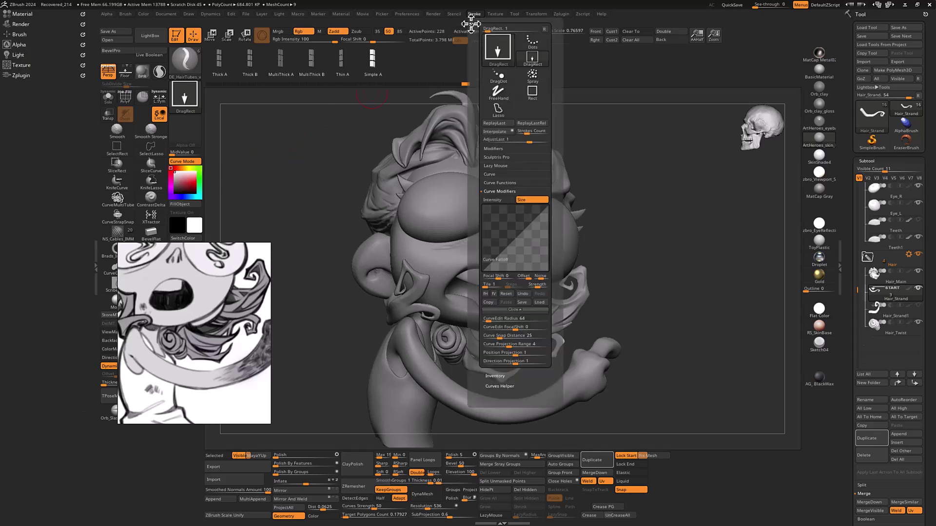
pyautogui.moveTo(473, 25)
pyautogui.mouseDown()
pyautogui.moveTo(12, 163)
pyautogui.moveTo(24, 152)
pyautogui.mouseUp()
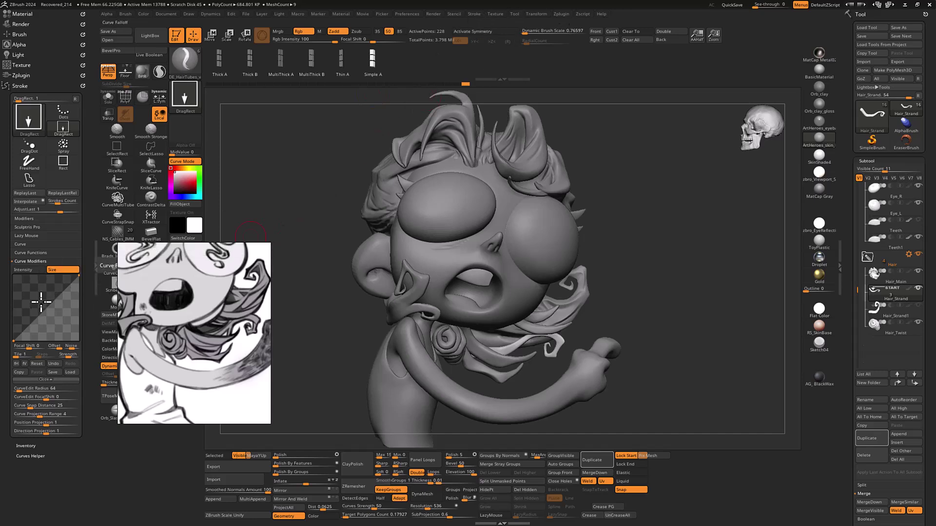
pyautogui.click(17, 364)
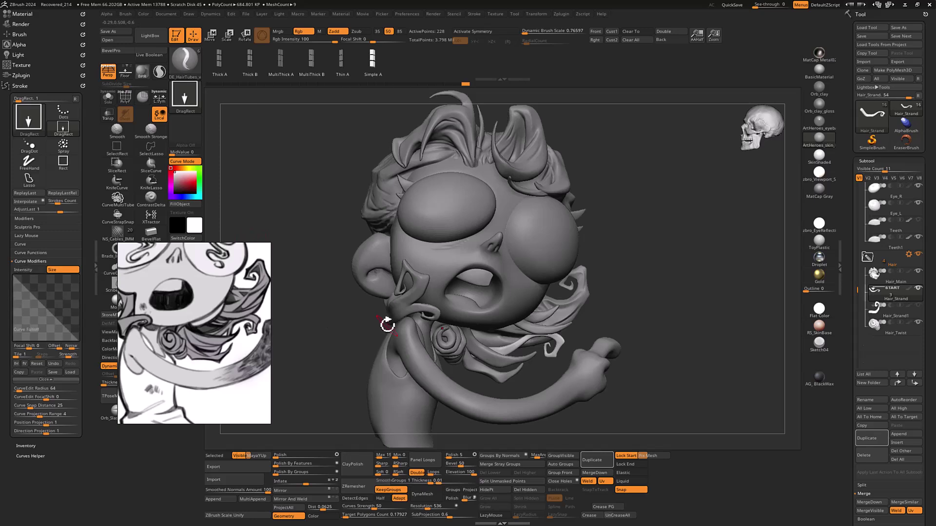
# - Draw a wavy tapered test strand outward from the hair below the jaw and inspect its taper
pyautogui.moveTo(653, 230)
pyautogui.mouseDown()
pyautogui.moveTo(654, 244)
pyautogui.moveTo(653, 218)
pyautogui.mouseUp()
pyautogui.moveTo(556, 305)
pyautogui.mouseDown()
pyautogui.moveTo(615, 252)
pyautogui.moveTo(706, 197)
pyautogui.mouseUp()
pyautogui.moveTo(701, 326); pyautogui.dragTo(679, 300)
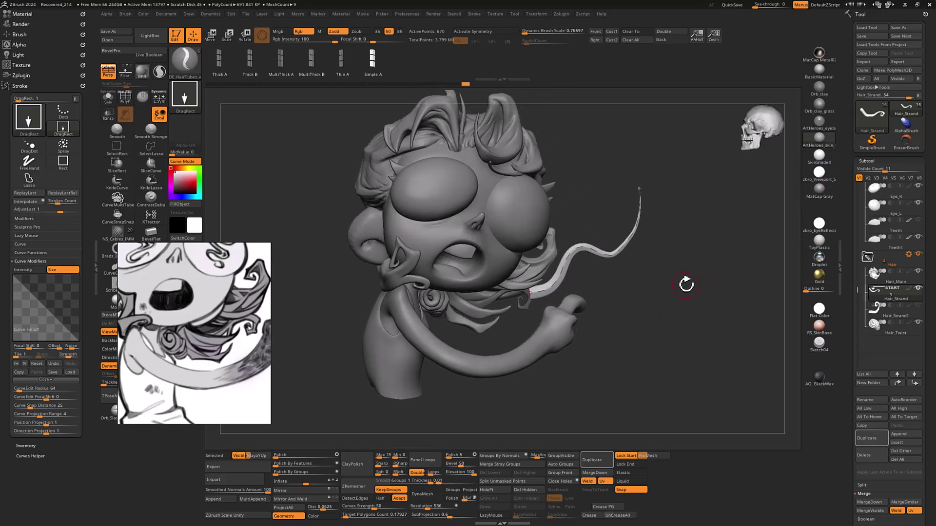
pyautogui.moveTo(686, 284); pyautogui.dragTo(678, 267)
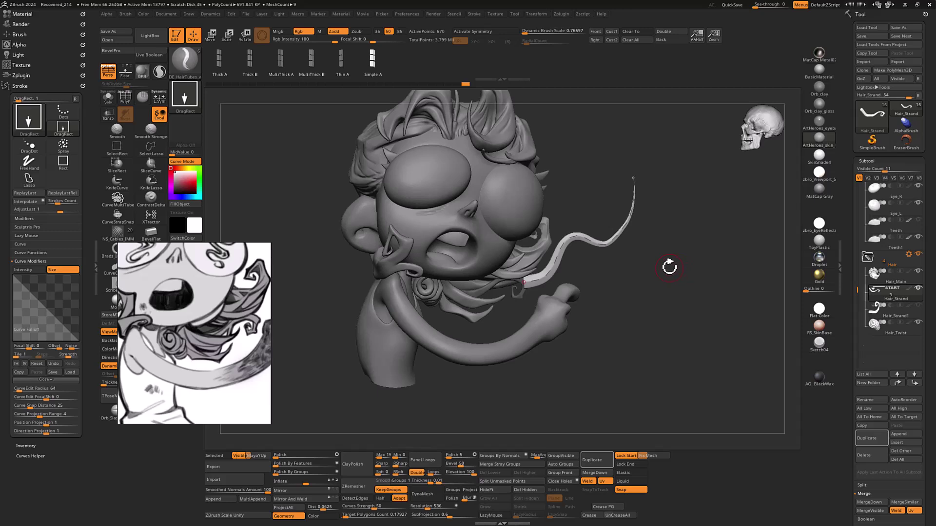
pyautogui.moveTo(633, 280); pyautogui.dragTo(661, 316)
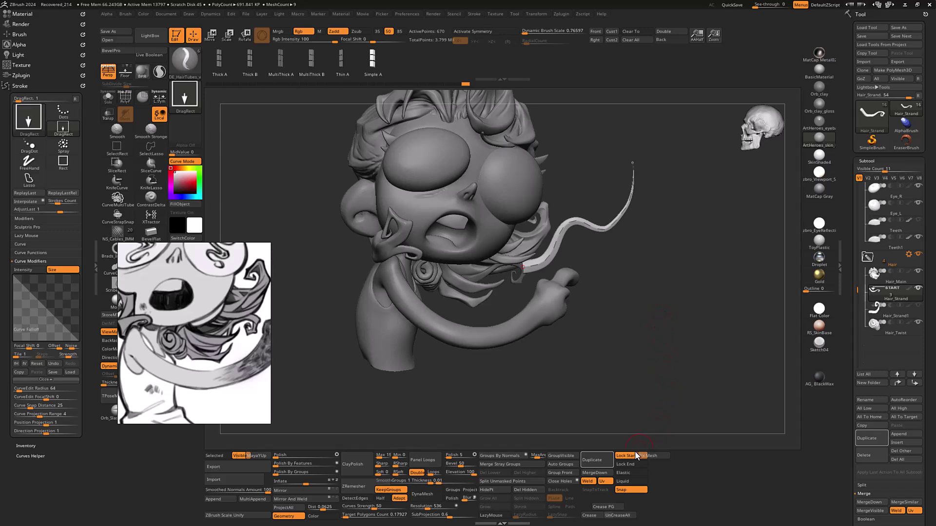
pyautogui.moveTo(633, 284); pyautogui.dragTo(641, 322)
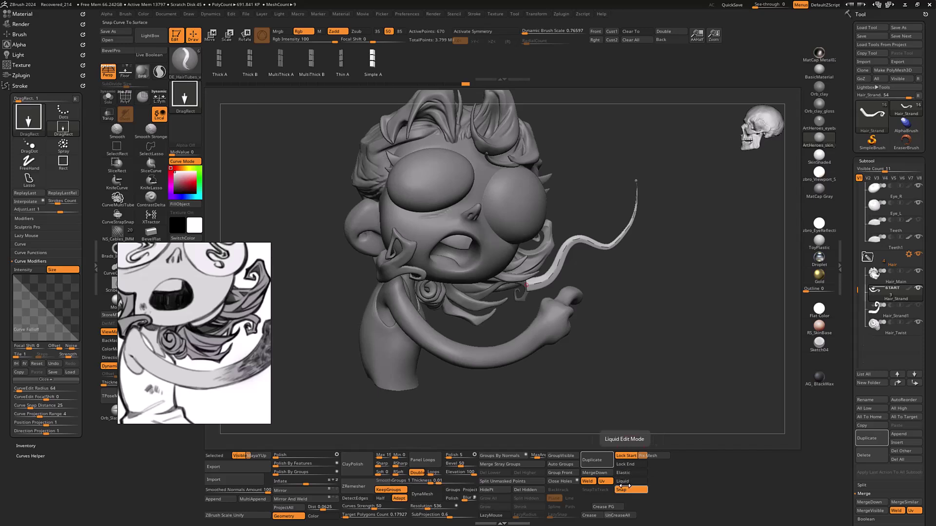
pyautogui.moveTo(618, 396); pyautogui.dragTo(620, 309)
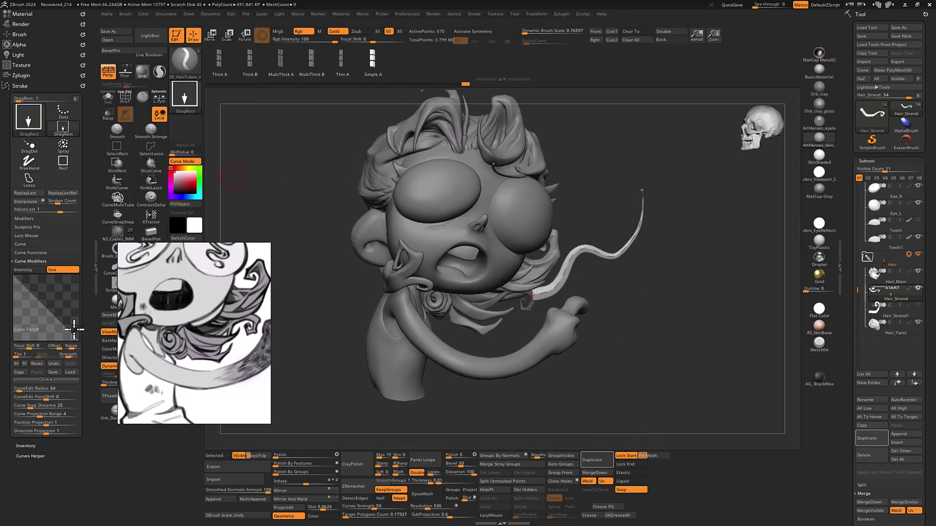
# - Review the stroke's Curve settings, close the palette tray and undo the tapered test strand
pyautogui.click(20, 245)
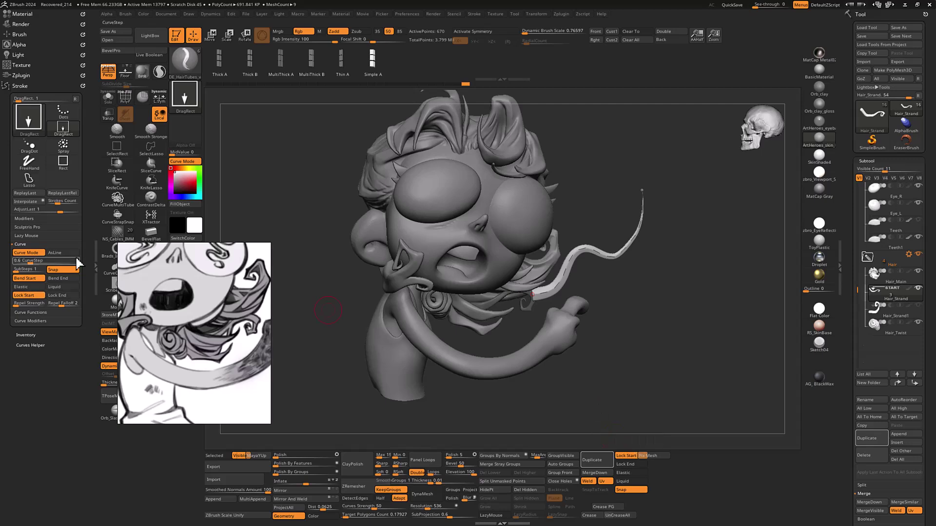
pyautogui.click(95, 258)
pyautogui.moveTo(632, 317)
pyautogui.mouseDown()
pyautogui.moveTo(649, 299)
pyautogui.moveTo(636, 288)
pyautogui.moveTo(670, 278)
pyautogui.mouseUp()
pyautogui.hotkey('ctrl', 'z')
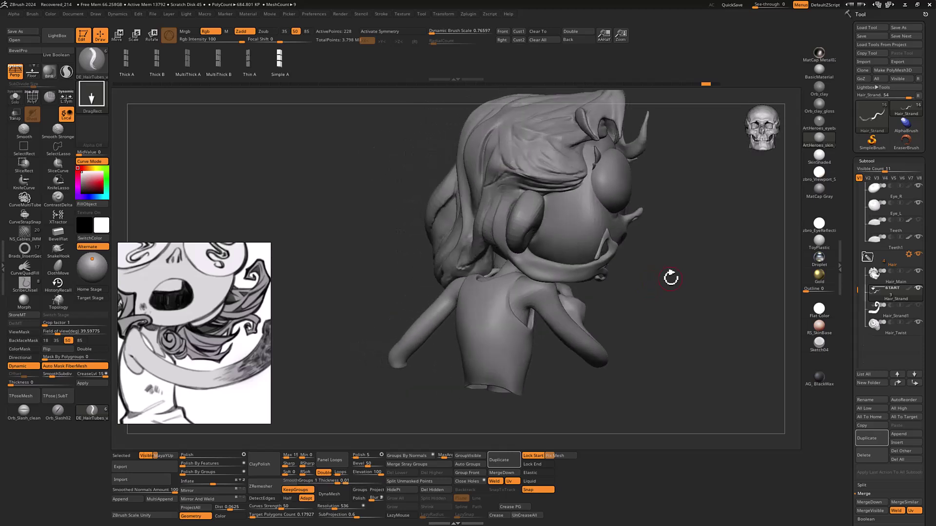
# - Try drawing a strand along the jaw from the ear towards the mouth, check it in isolation, and undo it
pyautogui.moveTo(654, 226); pyautogui.dragTo(651, 302)
pyautogui.moveTo(619, 254); pyautogui.dragTo(645, 242)
pyautogui.keyDown('shift'); pyautogui.click(533, 291); pyautogui.keyUp('shift')
pyautogui.keyDown('shift'); pyautogui.click(597, 252); pyautogui.keyUp('shift')
pyautogui.moveTo(449, 234)
pyautogui.mouseDown()
pyautogui.moveTo(465, 269)
pyautogui.moveTo(530, 284)
pyautogui.moveTo(548, 266)
pyautogui.mouseUp()
pyautogui.moveTo(706, 242); pyautogui.dragTo(685, 240)
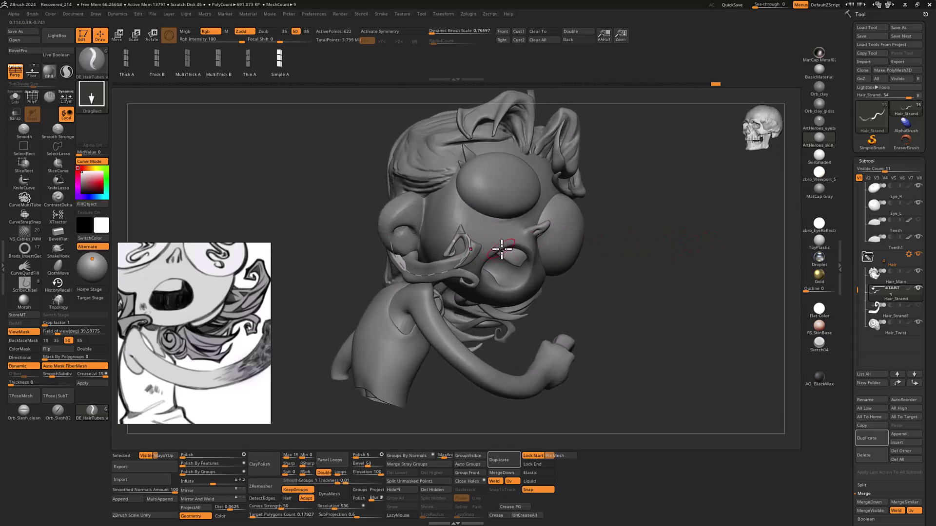
pyautogui.hotkey('shift', 's')
pyautogui.moveTo(605, 234); pyautogui.dragTo(616, 236)
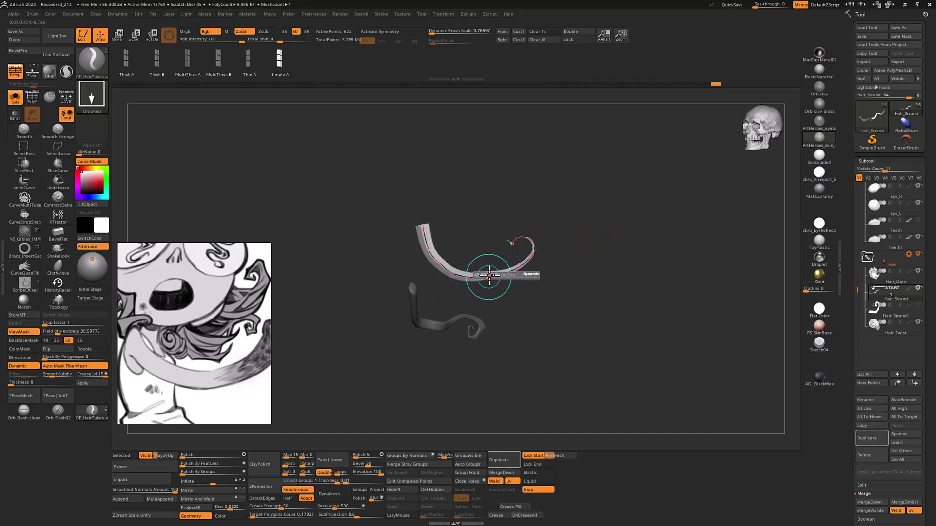
pyautogui.hotkey('ctrl', 'z')
pyautogui.hotkey('shift', 's')
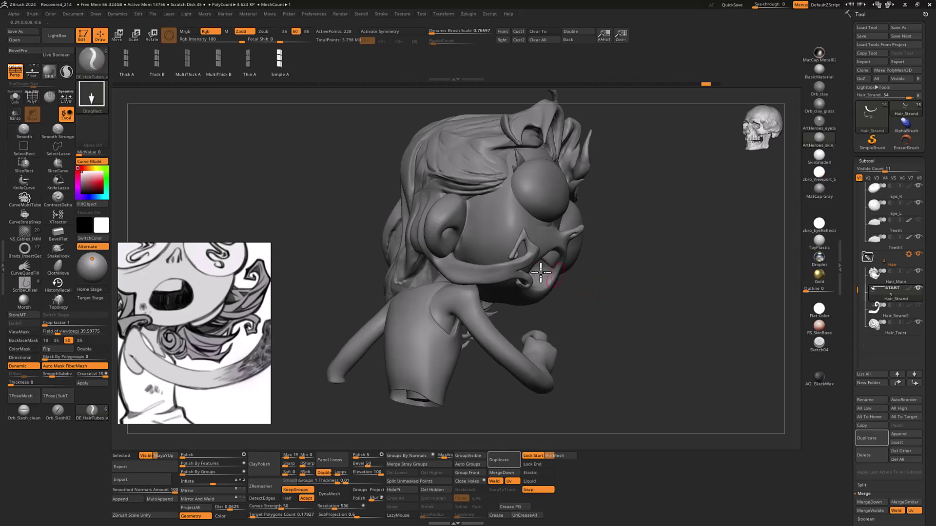
# - Draw a new tapered strand from beside the ear along the jaw, curling up near the mouth, and isolate it
pyautogui.moveTo(656, 227); pyautogui.dragTo(675, 219)
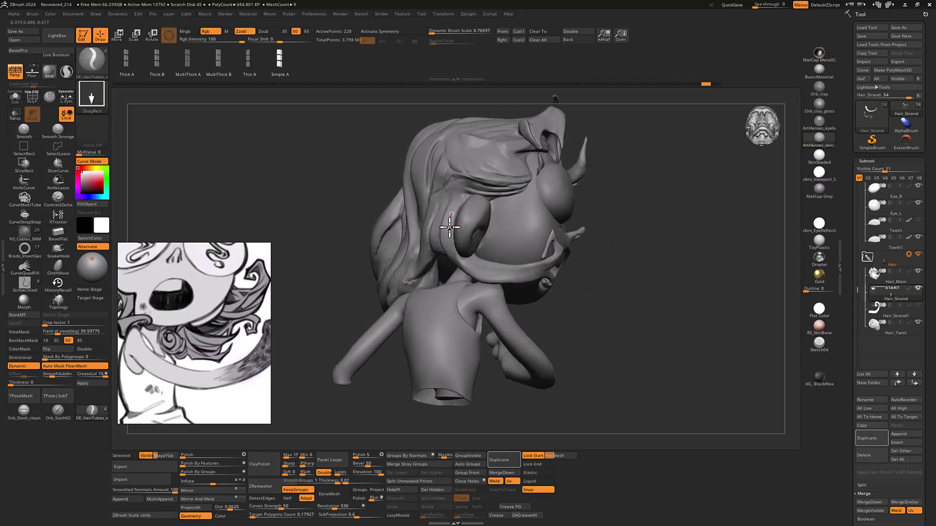
pyautogui.moveTo(458, 257)
pyautogui.mouseDown()
pyautogui.moveTo(487, 274)
pyautogui.moveTo(524, 272)
pyautogui.mouseUp()
pyautogui.moveTo(545, 257); pyautogui.dragTo(545, 256)
pyautogui.moveTo(656, 244)
pyautogui.mouseDown()
pyautogui.moveTo(683, 248)
pyautogui.moveTo(627, 276)
pyautogui.mouseUp()
pyautogui.hotkey('shift', 's')
# - Reshape the isolated strand's curve so its thin end forms a smoother inward curl
pyautogui.moveTo(556, 244)
pyautogui.mouseDown()
pyautogui.moveTo(550, 232)
pyautogui.moveTo(529, 251)
pyautogui.moveTo(546, 233)
pyautogui.moveTo(538, 250)
pyautogui.mouseUp()
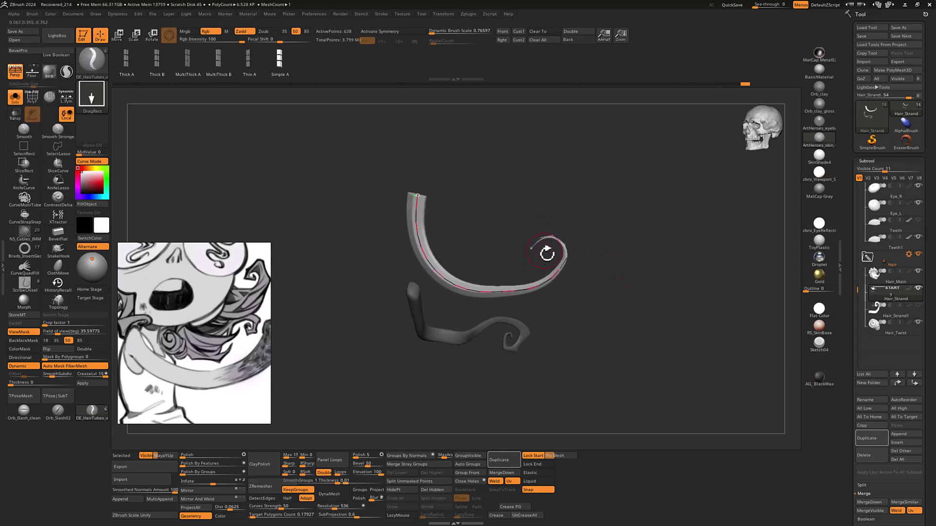
pyautogui.moveTo(653, 274); pyautogui.dragTo(615, 271)
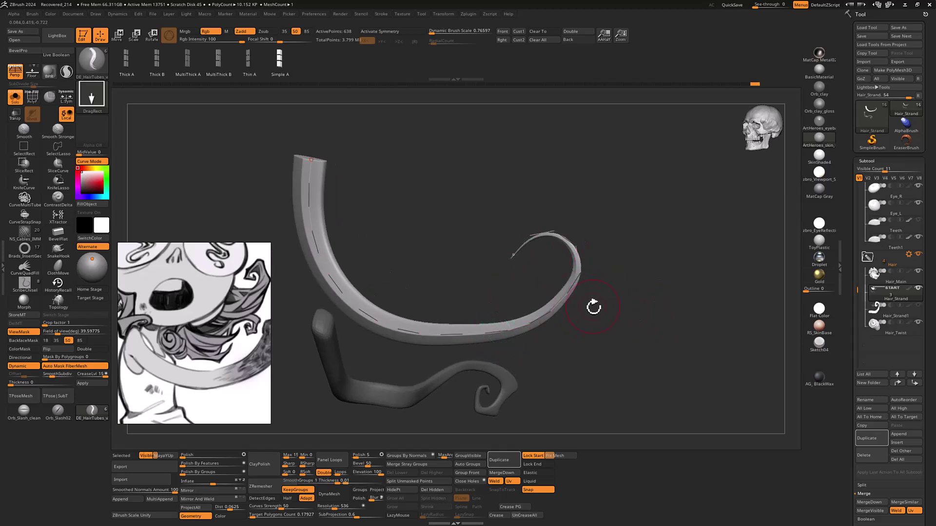
pyautogui.moveTo(541, 313); pyautogui.dragTo(551, 317)
pyautogui.moveTo(654, 289)
pyautogui.mouseDown()
pyautogui.moveTo(639, 271)
pyautogui.moveTo(589, 266)
pyautogui.moveTo(639, 261)
pyautogui.moveTo(627, 257)
pyautogui.moveTo(535, 275)
pyautogui.mouseUp()
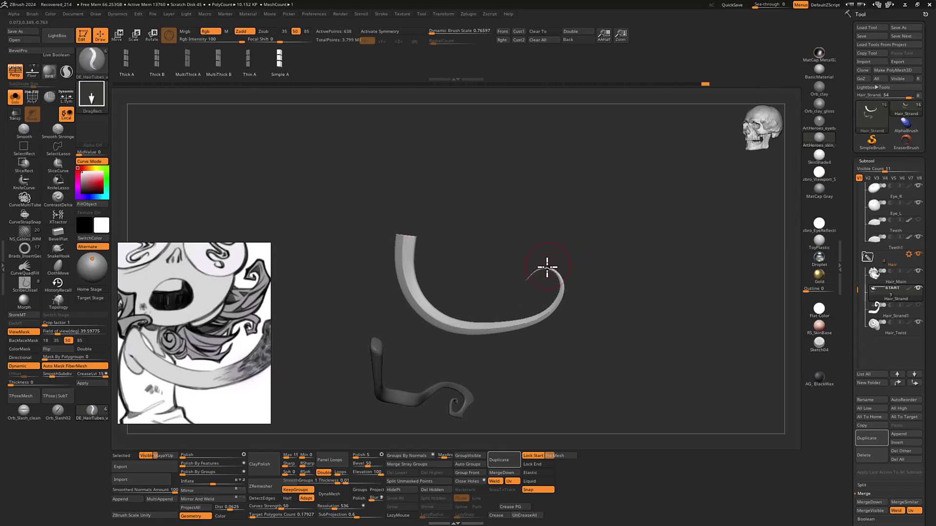
pyautogui.hotkey('ctrl', 'z')
pyautogui.moveTo(527, 280)
pyautogui.mouseDown()
pyautogui.moveTo(528, 288)
pyautogui.moveTo(546, 268)
pyautogui.mouseUp()
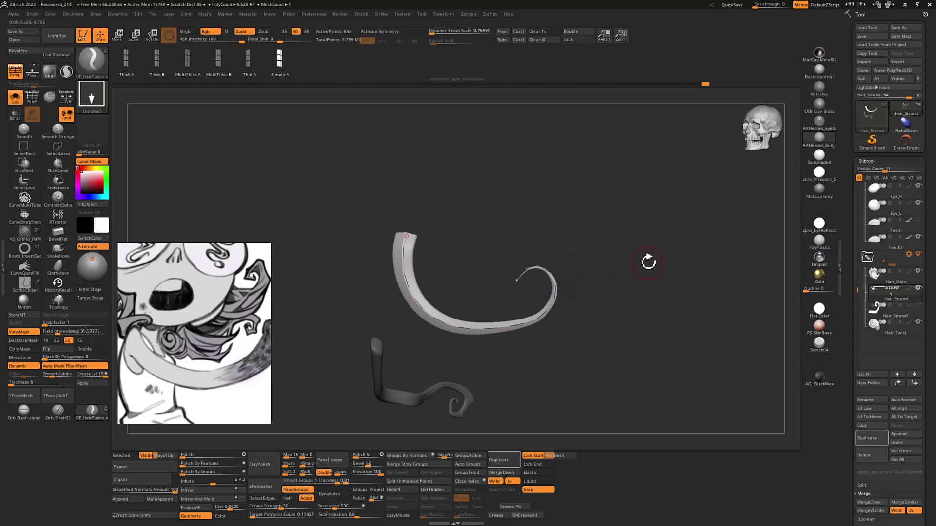
# - Compare the strand with the whole character, isolate it again and bend its curve from another angle
pyautogui.hotkey('shift', 's')
pyautogui.moveTo(649, 264)
pyautogui.mouseDown()
pyautogui.moveTo(689, 257)
pyautogui.moveTo(675, 249)
pyautogui.moveTo(712, 263)
pyautogui.moveTo(671, 242)
pyautogui.moveTo(681, 313)
pyautogui.mouseUp()
pyautogui.hotkey('shift', 's')
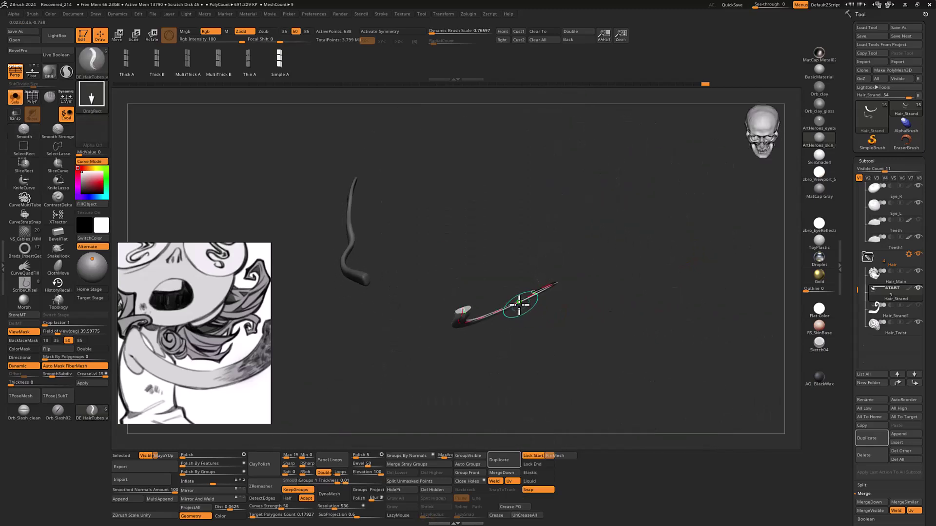
pyautogui.moveTo(530, 317)
pyautogui.mouseDown()
pyautogui.moveTo(643, 234)
pyautogui.moveTo(630, 224)
pyautogui.moveTo(535, 277)
pyautogui.moveTo(516, 275)
pyautogui.moveTo(537, 253)
pyautogui.moveTo(545, 218)
pyautogui.moveTo(490, 289)
pyautogui.mouseUp()
pyautogui.moveTo(505, 335); pyautogui.dragTo(497, 339)
pyautogui.moveTo(497, 272); pyautogui.dragTo(512, 271)
# - Bring back the whole character and bend the strand's curve around the jaw and cheek, checking from several angles
pyautogui.moveTo(589, 247)
pyautogui.mouseDown()
pyautogui.moveTo(626, 253)
pyautogui.moveTo(662, 217)
pyautogui.moveTo(668, 240)
pyautogui.moveTo(634, 271)
pyautogui.mouseUp()
pyautogui.hotkey('ctrl', 'shift', 's')
pyautogui.moveTo(464, 270); pyautogui.dragTo(472, 263)
pyautogui.moveTo(624, 216)
pyautogui.mouseDown()
pyautogui.moveTo(629, 232)
pyautogui.moveTo(605, 253)
pyautogui.mouseUp()
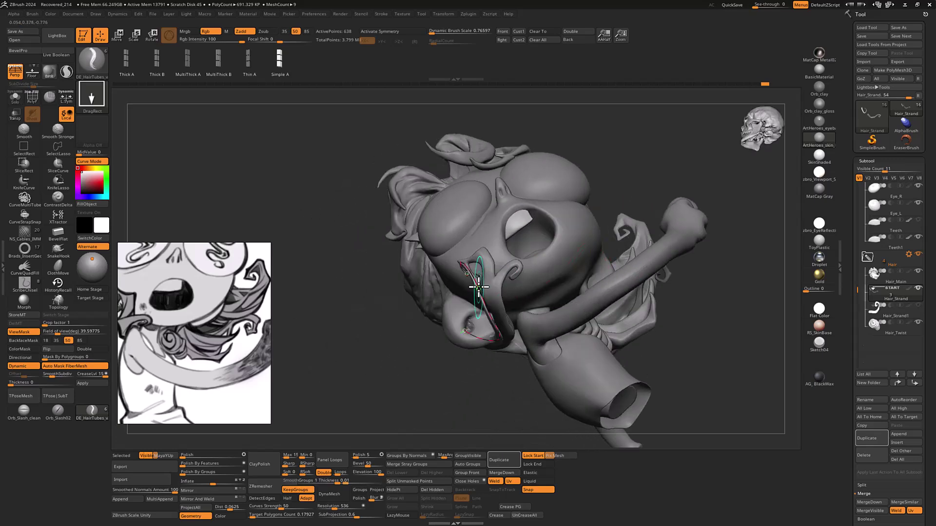
pyautogui.moveTo(479, 287); pyautogui.dragTo(488, 279)
pyautogui.moveTo(656, 136); pyautogui.dragTo(702, 171)
pyautogui.moveTo(475, 259); pyautogui.dragTo(469, 264)
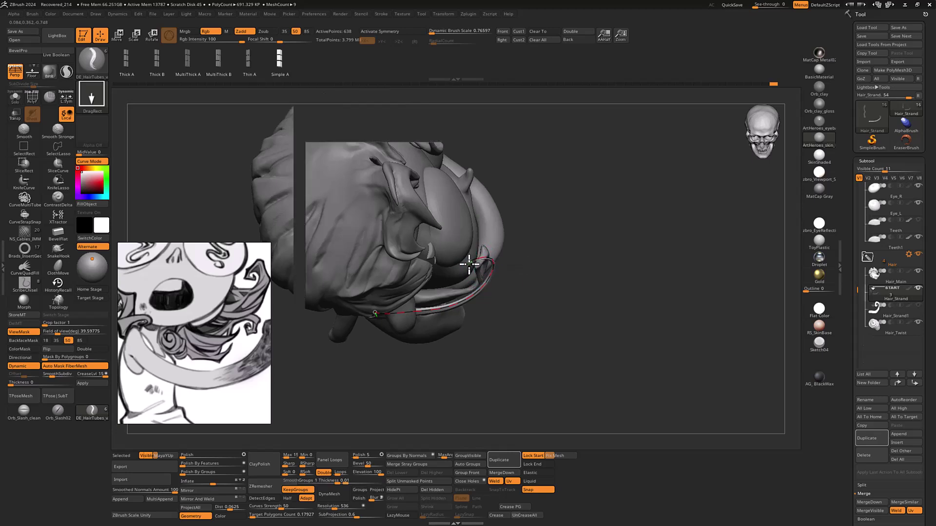
pyautogui.moveTo(574, 229)
pyautogui.mouseDown()
pyautogui.moveTo(545, 251)
pyautogui.moveTo(471, 259)
pyautogui.moveTo(471, 271)
pyautogui.moveTo(490, 249)
pyautogui.moveTo(471, 268)
pyautogui.mouseUp()
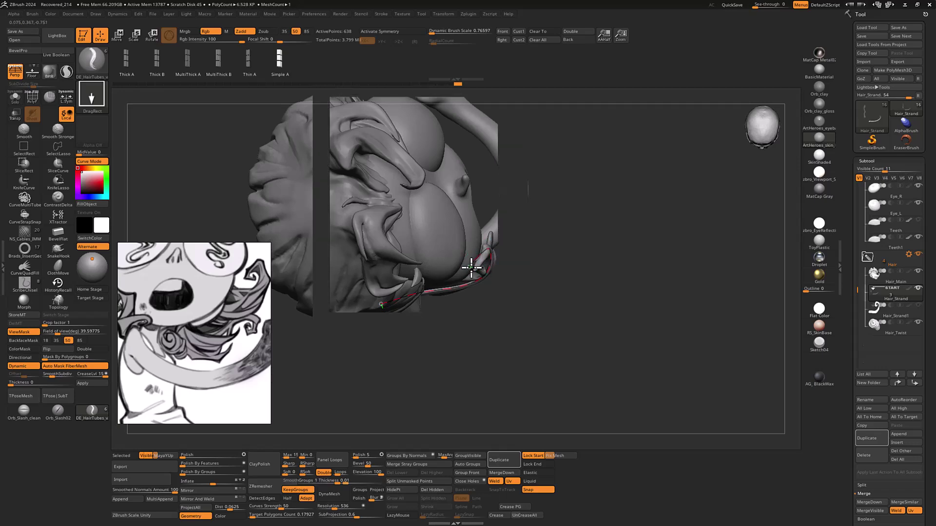
pyautogui.moveTo(606, 288)
pyautogui.mouseDown()
pyautogui.moveTo(601, 207)
pyautogui.moveTo(618, 197)
pyautogui.moveTo(609, 214)
pyautogui.moveTo(559, 240)
pyautogui.mouseUp()
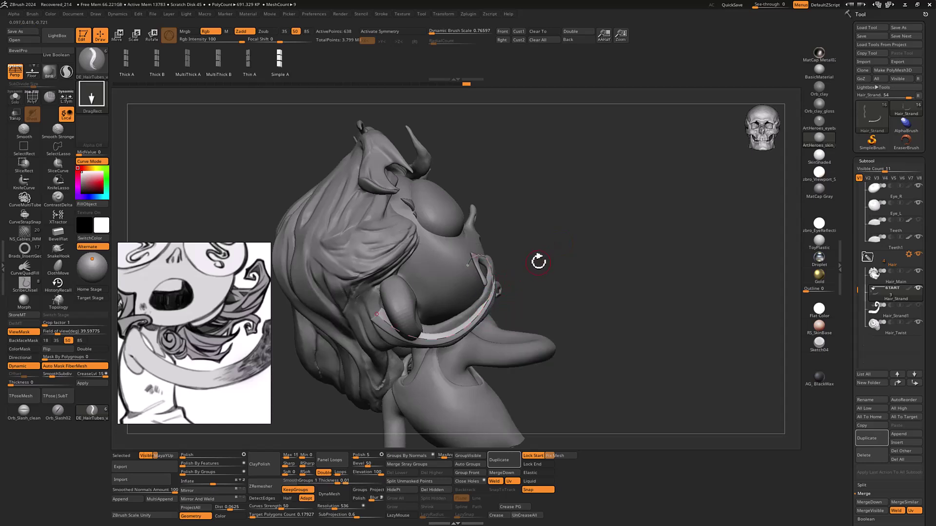
# - Increase the draw size and update the jaw strand's curve to make the strand thicker
pyautogui.press('s')
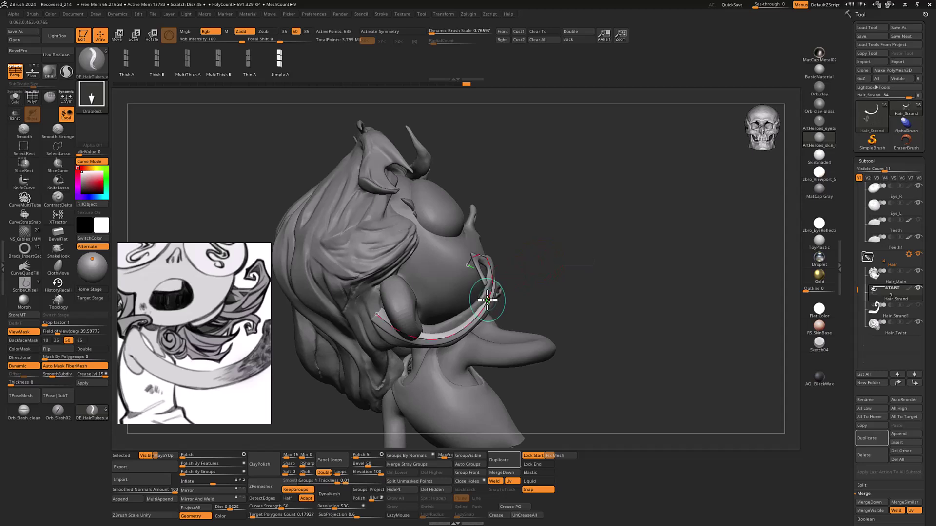
pyautogui.press('s')
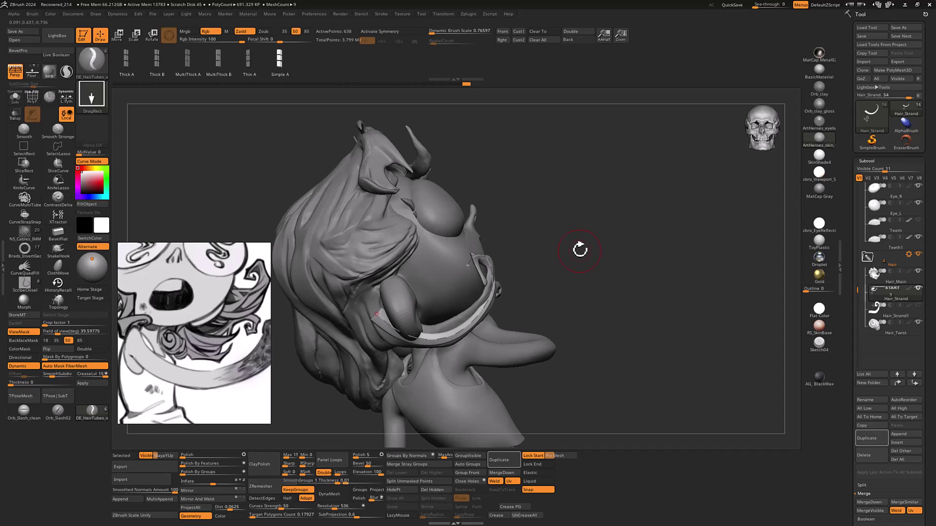
pyautogui.press('s')
pyautogui.click(577, 251)
pyautogui.moveTo(574, 265)
pyautogui.keyDown('alt'); pyautogui.mouseDown()
pyautogui.moveTo(578, 272)
pyautogui.moveTo(559, 268)
pyautogui.mouseUp(); pyautogui.keyUp('alt')
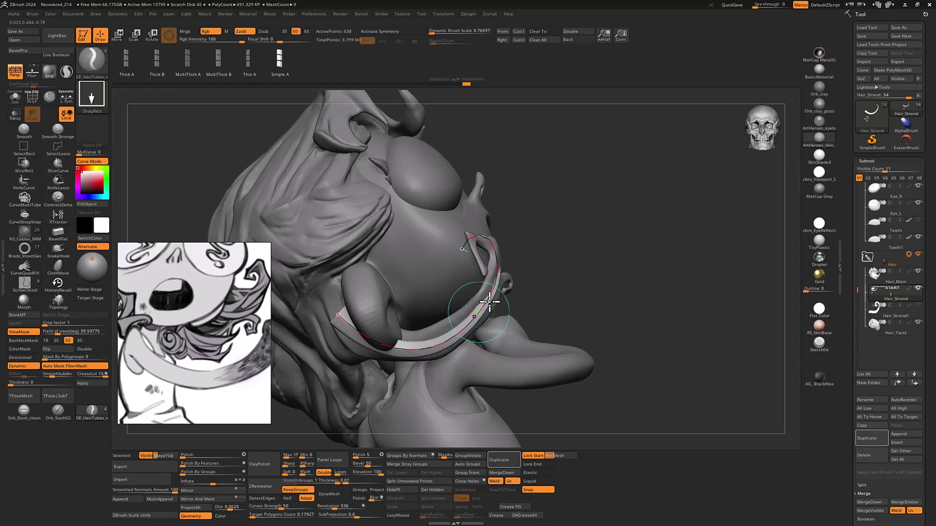
pyautogui.click(467, 324)
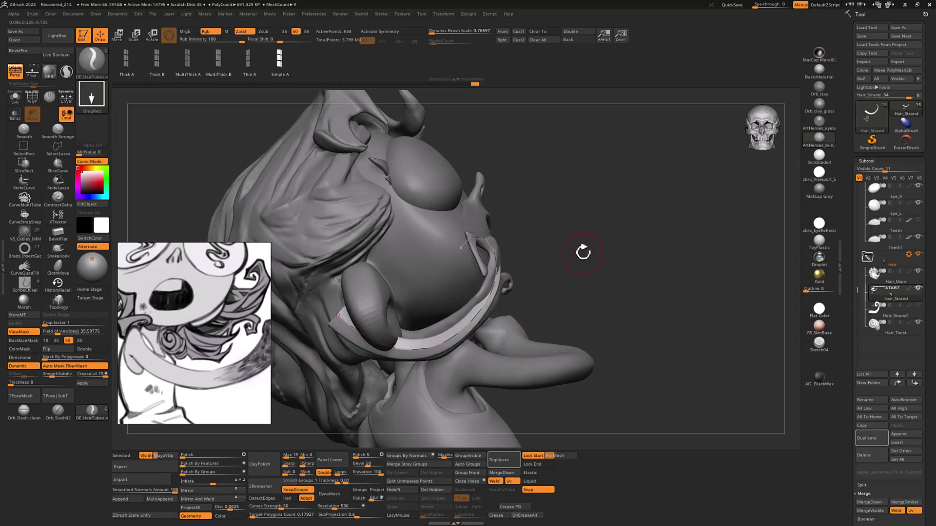
pyautogui.press('s')
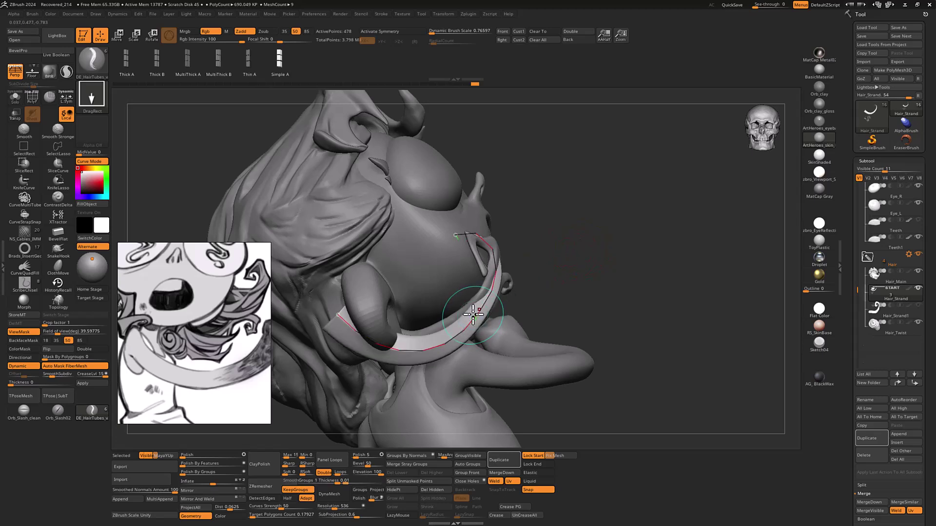
# - Adjust the draw size and update the jaw strand's curve, checking its thickness from the side and front
pyautogui.moveTo(640, 231)
pyautogui.mouseDown()
pyautogui.moveTo(620, 237)
pyautogui.moveTo(653, 223)
pyautogui.moveTo(643, 239)
pyautogui.moveTo(662, 213)
pyautogui.moveTo(599, 213)
pyautogui.moveTo(566, 239)
pyautogui.moveTo(634, 184)
pyautogui.mouseUp()
pyautogui.press('s')
pyautogui.moveTo(526, 248); pyautogui.dragTo(522, 242)
pyautogui.moveTo(682, 215); pyautogui.dragTo(654, 251)
pyautogui.moveTo(762, 323); pyautogui.dragTo(660, 325)
pyautogui.press('s')
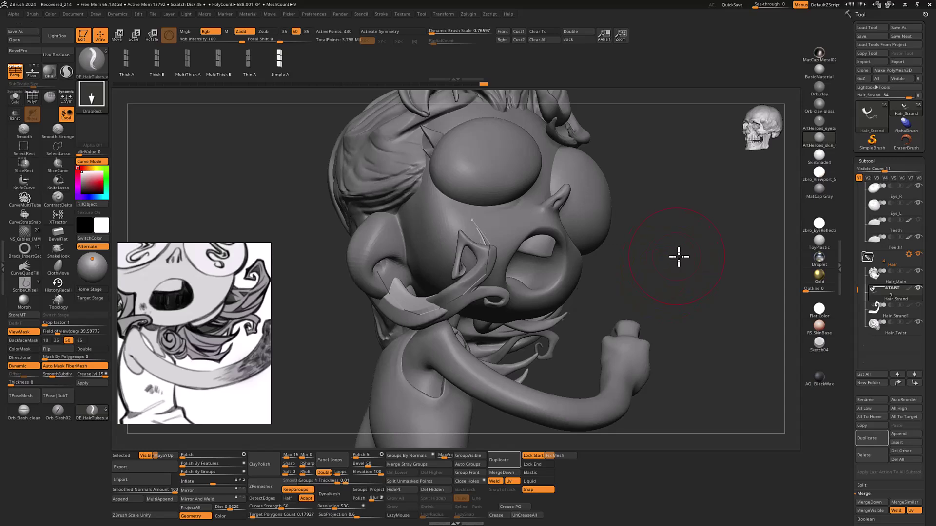
# - Nudge the thin end of the jaw strand on the cheek and check its fit from the front and side
pyautogui.keyDown('alt'); pyautogui.moveTo(677, 253); pyautogui.dragTo(726, 259); pyautogui.keyUp('alt')
pyautogui.moveTo(713, 187); pyautogui.dragTo(741, 237)
pyautogui.moveTo(567, 263); pyautogui.dragTo(572, 278)
pyautogui.moveTo(692, 234); pyautogui.dragTo(629, 236)
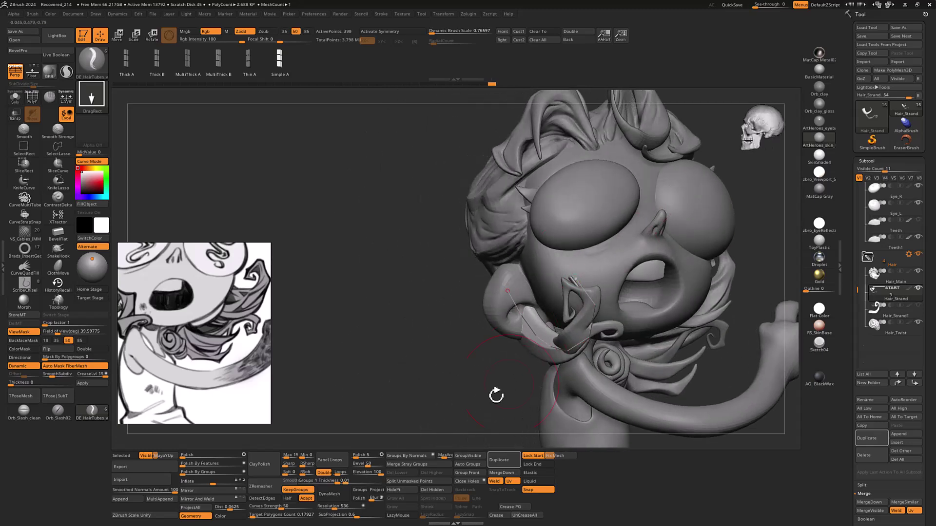
pyautogui.moveTo(507, 385); pyautogui.dragTo(529, 383)
pyautogui.keyDown('alt'); pyautogui.moveTo(672, 289); pyautogui.dragTo(679, 264); pyautogui.keyUp('alt')
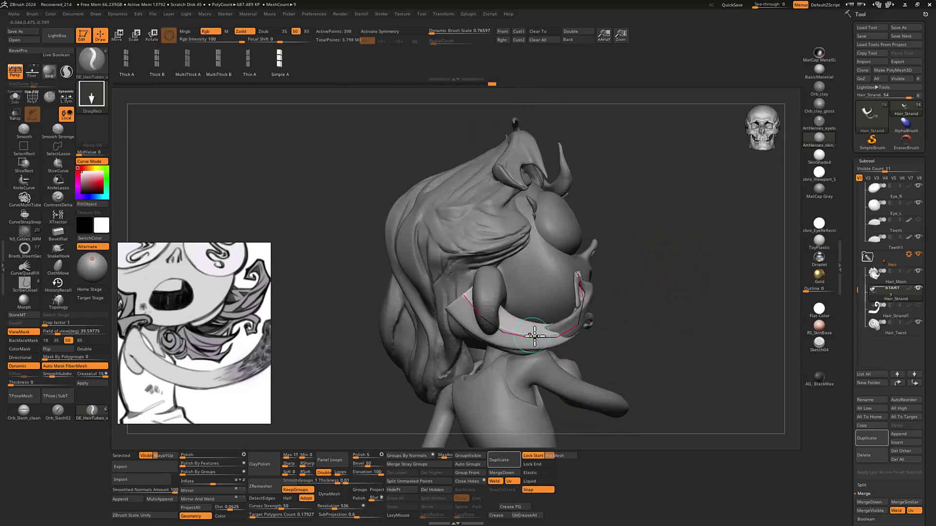
pyautogui.moveTo(688, 255)
pyautogui.mouseDown()
pyautogui.moveTo(699, 279)
pyautogui.moveTo(694, 268)
pyautogui.mouseUp()
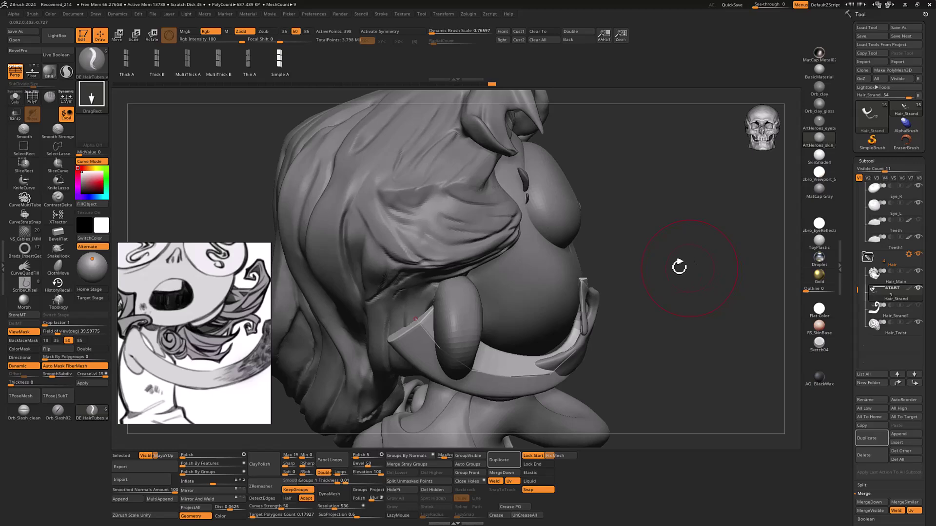
pyautogui.moveTo(617, 304)
pyautogui.mouseDown()
pyautogui.moveTo(668, 294)
pyautogui.moveTo(637, 291)
pyautogui.moveTo(639, 281)
pyautogui.mouseUp()
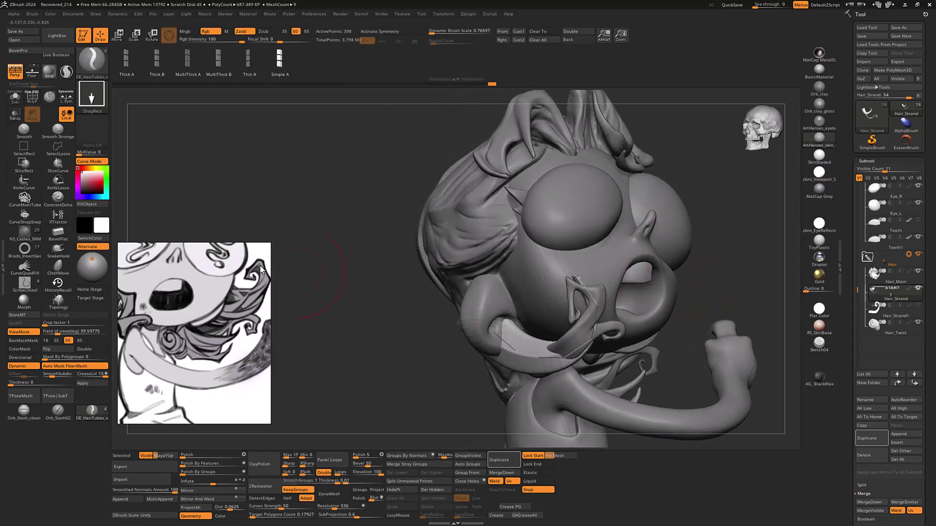
# - Examine the hair brush's Surface and Modifiers settings and the stroke's curve settings, including CurveStep
pyautogui.click(3, 268)
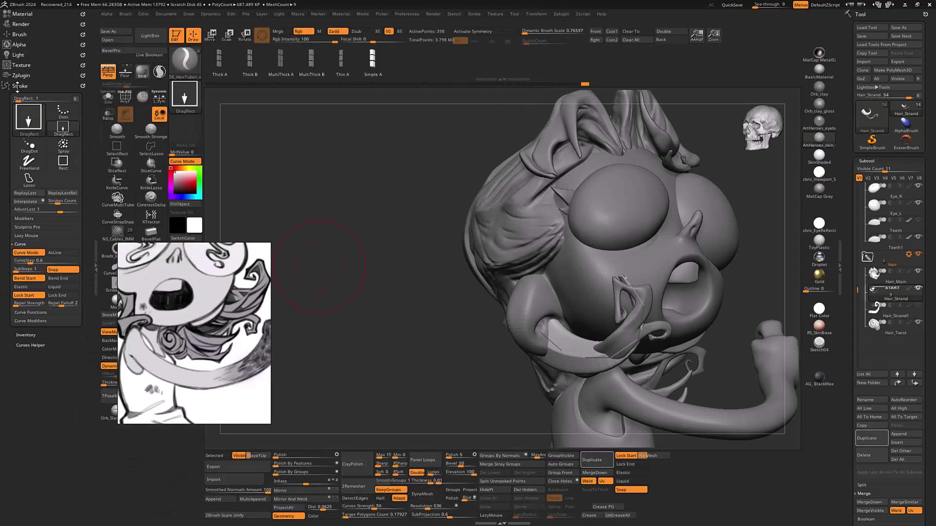
pyautogui.click(21, 34)
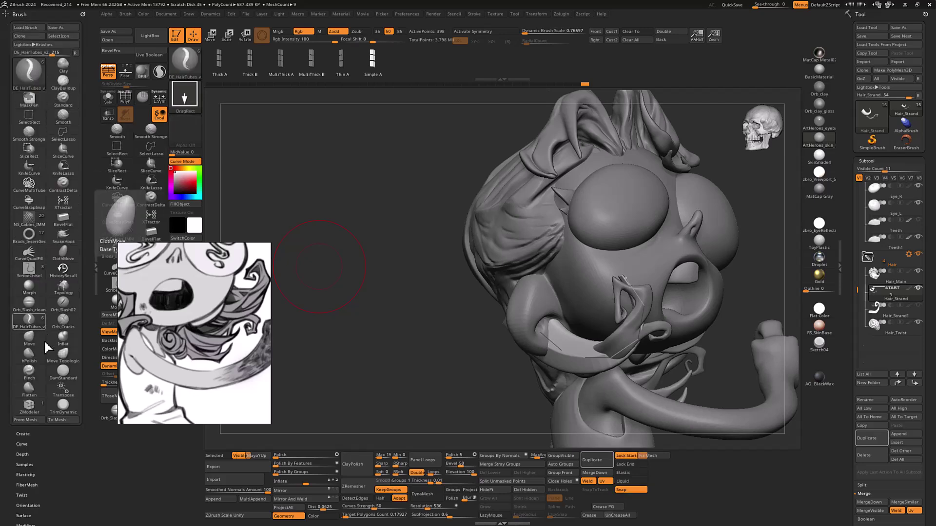
pyautogui.scroll(-5, 57, 357)
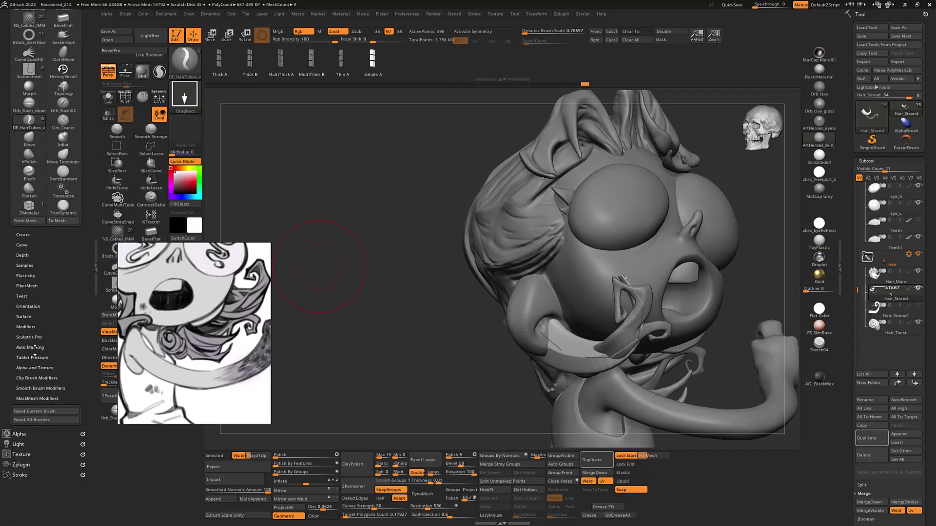
pyautogui.click(23, 316)
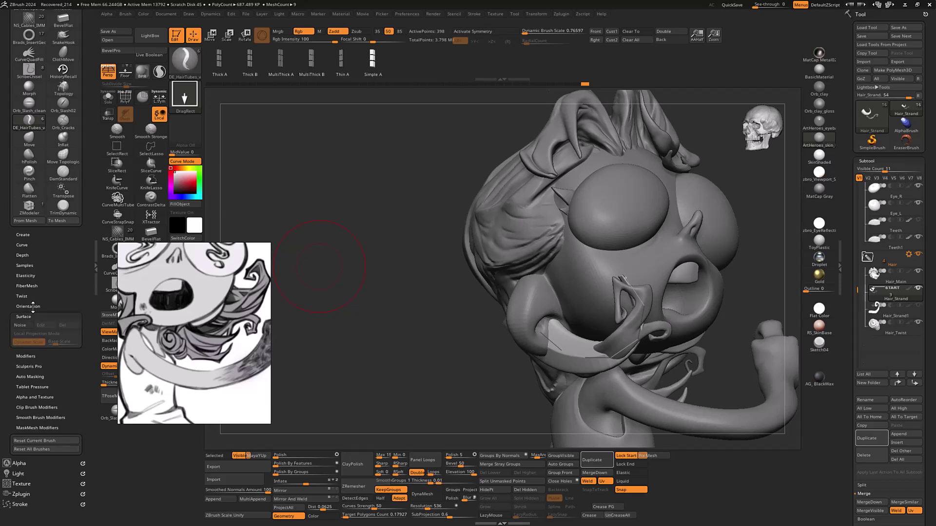
pyautogui.scroll(-1, 59, 280)
pyautogui.click(26, 331)
pyautogui.scroll(-3, 40, 306)
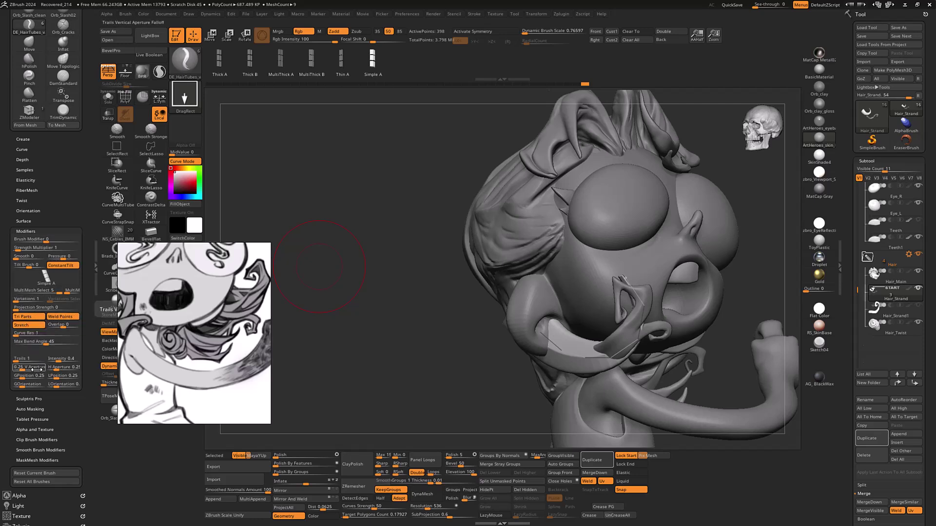
pyautogui.moveTo(66, 407)
pyautogui.mouseDown()
pyautogui.moveTo(70, 349)
pyautogui.moveTo(46, 385)
pyautogui.mouseUp()
pyautogui.click(22, 384)
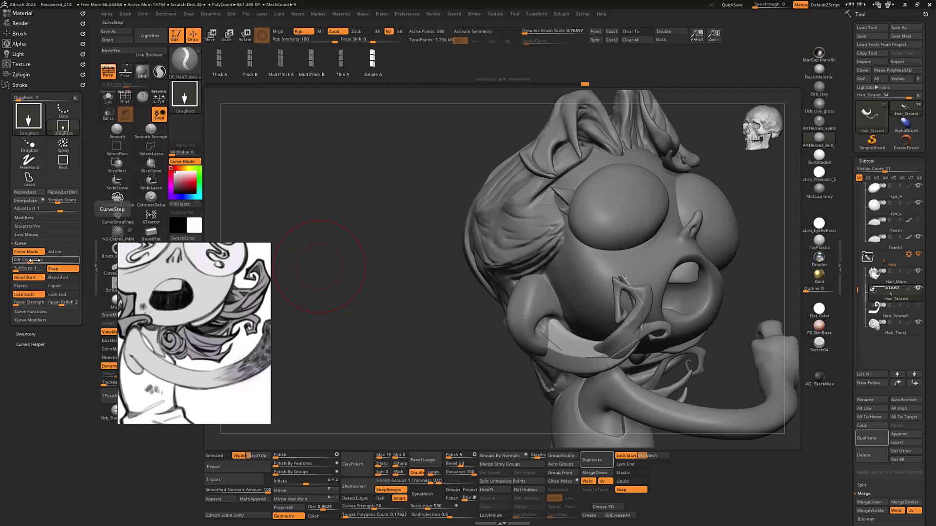
# - Pull the strand's thick end up and back behind the ear toward the main hair mass
pyautogui.moveTo(369, 345); pyautogui.dragTo(392, 363)
pyautogui.moveTo(723, 239); pyautogui.dragTo(704, 290)
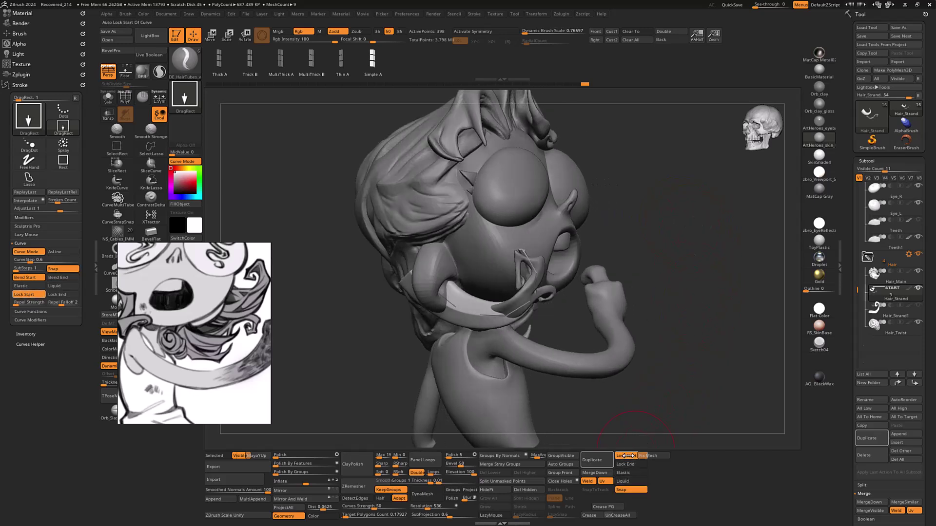
pyautogui.moveTo(692, 287); pyautogui.dragTo(667, 309)
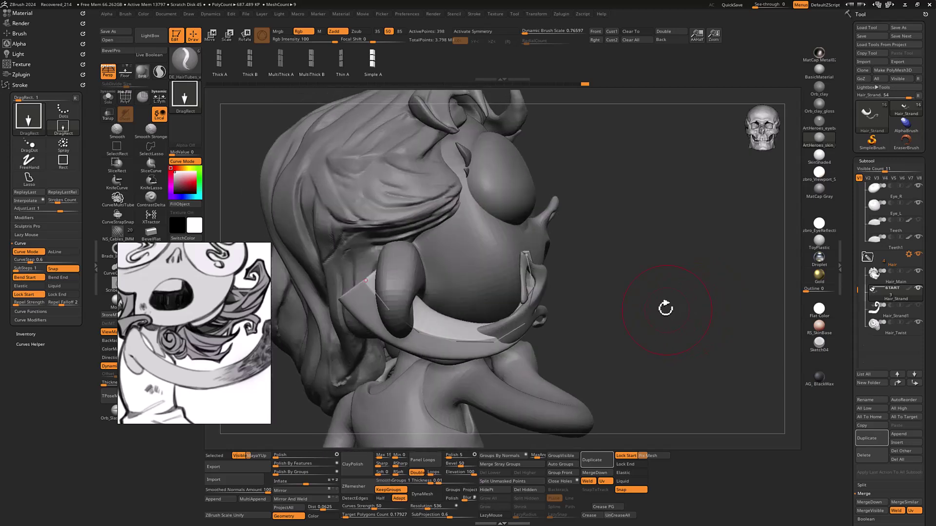
pyautogui.moveTo(602, 301); pyautogui.dragTo(645, 301)
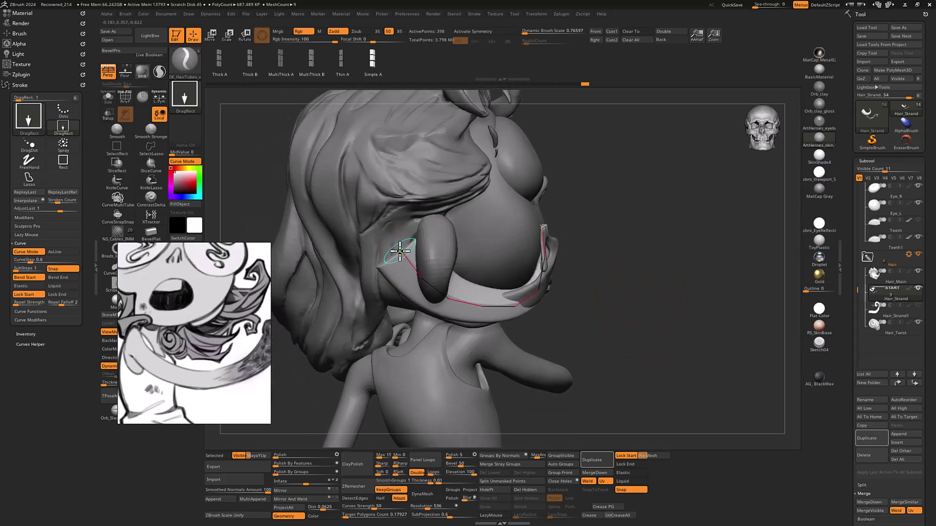
pyautogui.click(400, 252)
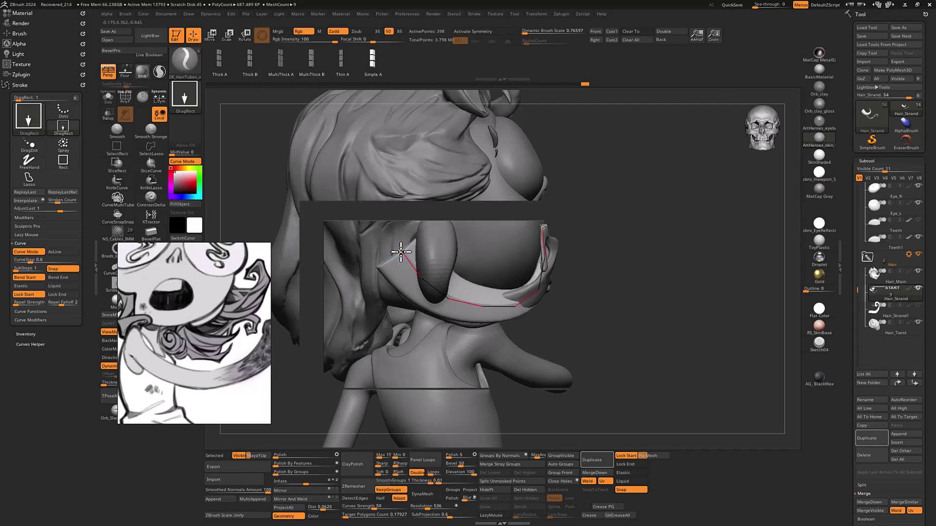
pyautogui.moveTo(400, 252); pyautogui.dragTo(388, 238)
# - Bend the strand's thin end on the cheek and readjust the draw size, checking from the front and side
pyautogui.moveTo(635, 251); pyautogui.dragTo(631, 312)
pyautogui.moveTo(540, 189); pyautogui.dragTo(566, 219)
pyautogui.moveTo(668, 239); pyautogui.dragTo(634, 224)
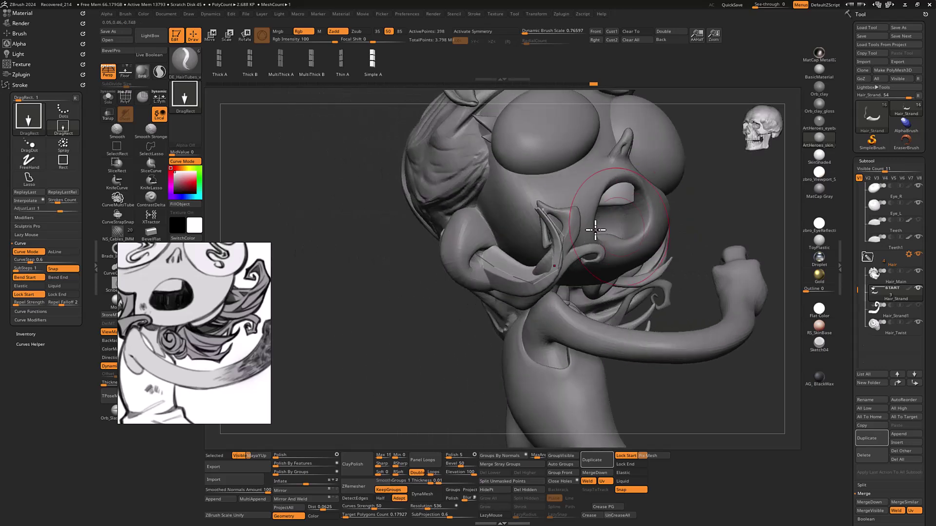
pyautogui.press('s')
pyautogui.moveTo(397, 371); pyautogui.dragTo(406, 346)
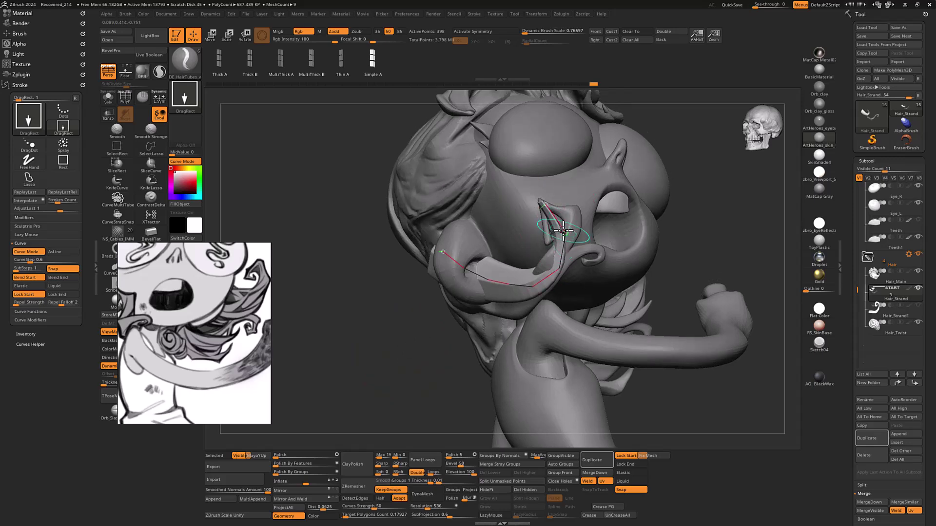
pyautogui.moveTo(351, 338); pyautogui.dragTo(401, 275)
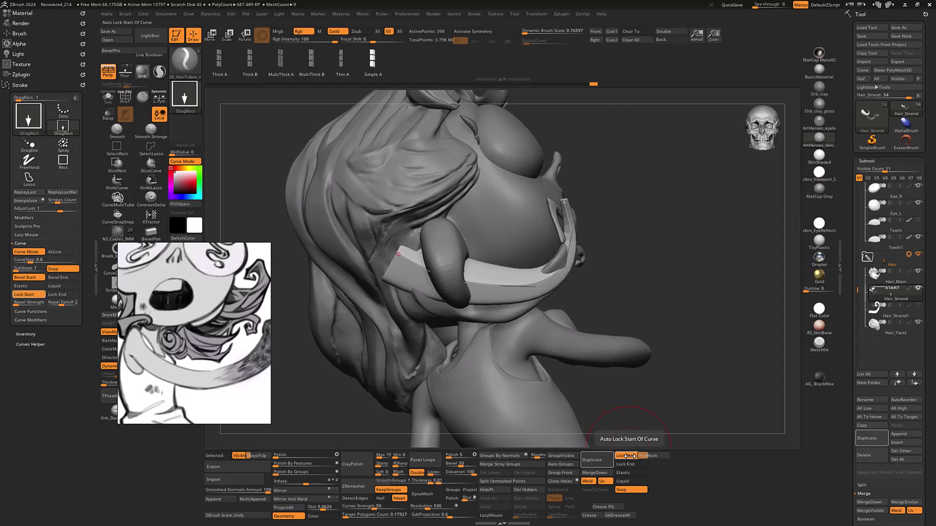
# - Toggle Liquid curve editing on and off, try pulling the strand's thin tip, and undo the change
pyautogui.moveTo(672, 293); pyautogui.dragTo(641, 438)
pyautogui.click(631, 482)
pyautogui.moveTo(661, 280); pyautogui.dragTo(614, 273)
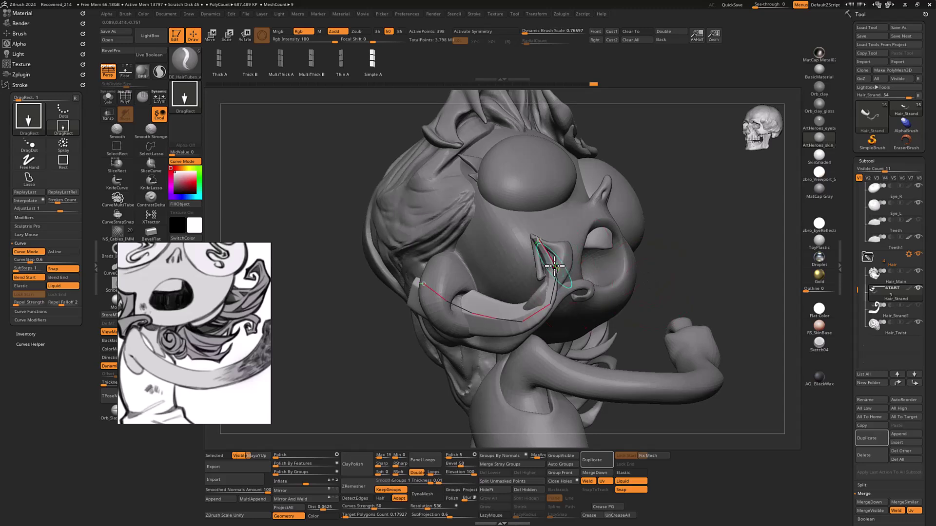
pyautogui.click(631, 482)
pyautogui.moveTo(538, 240); pyautogui.dragTo(818, 260)
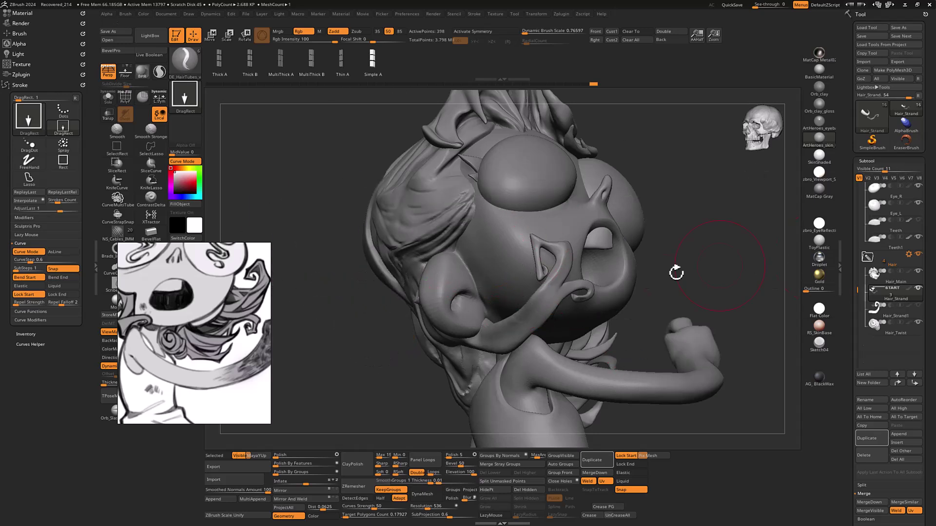
pyautogui.hotkey('ctrl', 'z')
# - Turn on Liquid curve editing and pull the strand's thin end across the cheek to reshape its tip
pyautogui.moveTo(687, 269); pyautogui.dragTo(663, 344)
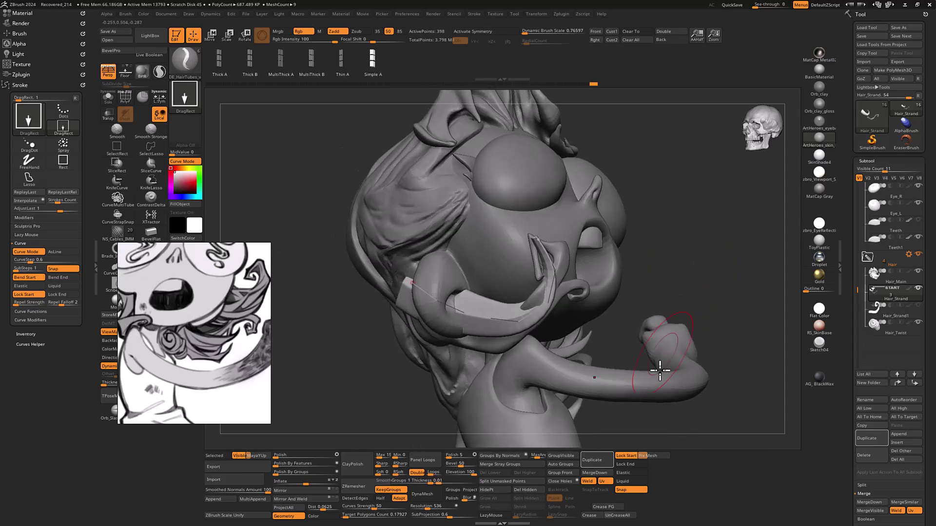
pyautogui.click(622, 480)
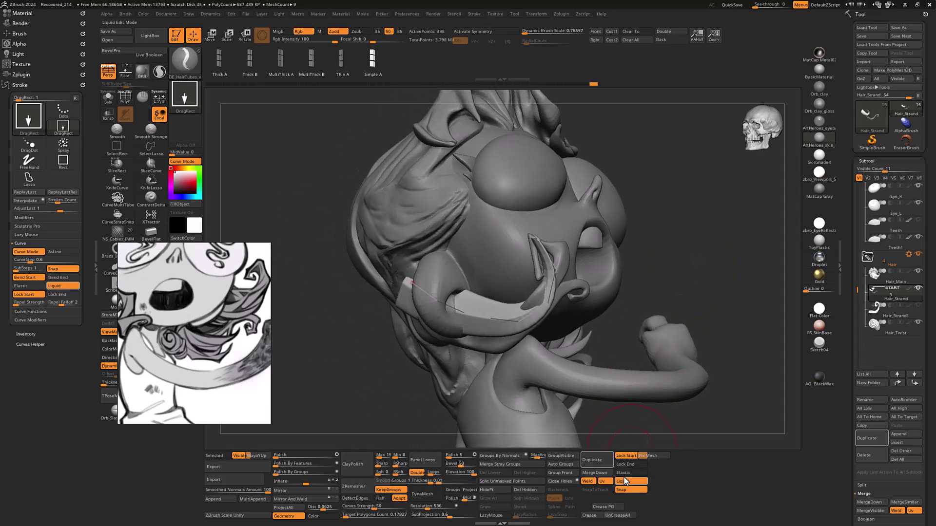
pyautogui.click(556, 272)
pyautogui.moveTo(563, 271); pyautogui.dragTo(509, 219)
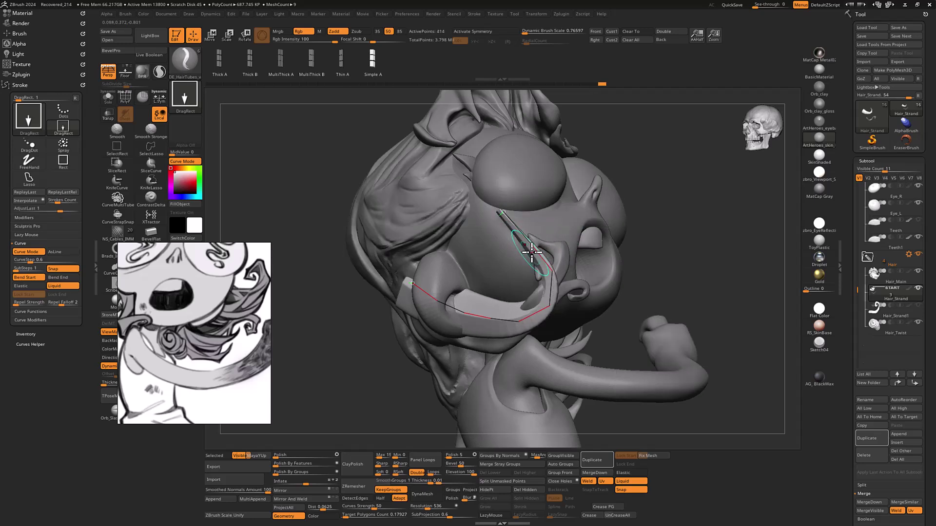
pyautogui.moveTo(532, 251); pyautogui.dragTo(557, 260)
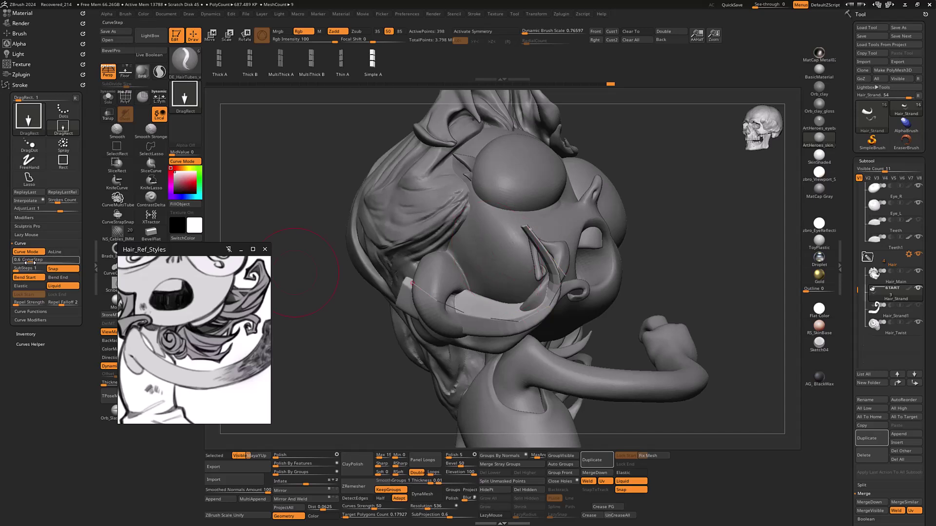
# - Try a CurveStep of 1.39307 and update the strand's curve with the coarser point spacing
pyautogui.moveTo(27, 261); pyautogui.dragTo(29, 262)
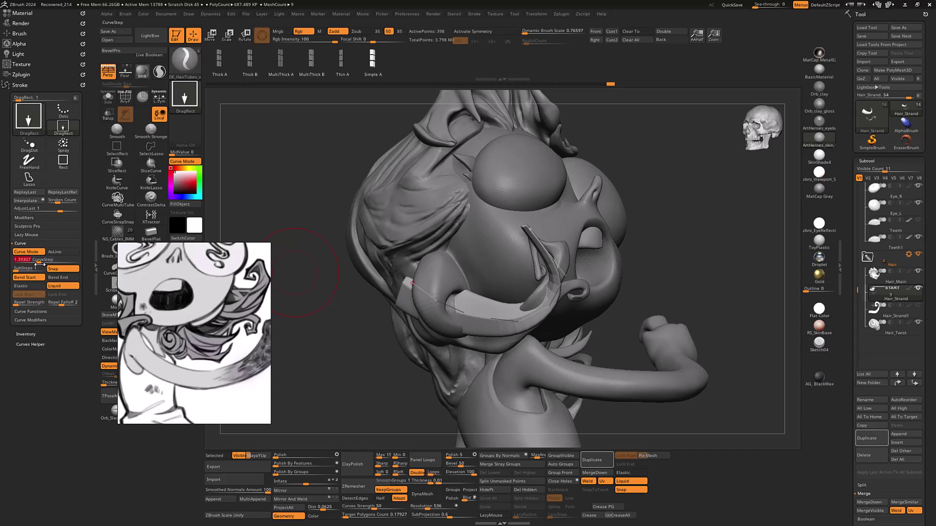
pyautogui.moveTo(543, 278); pyautogui.dragTo(541, 229)
pyautogui.moveTo(471, 314); pyautogui.dragTo(538, 285)
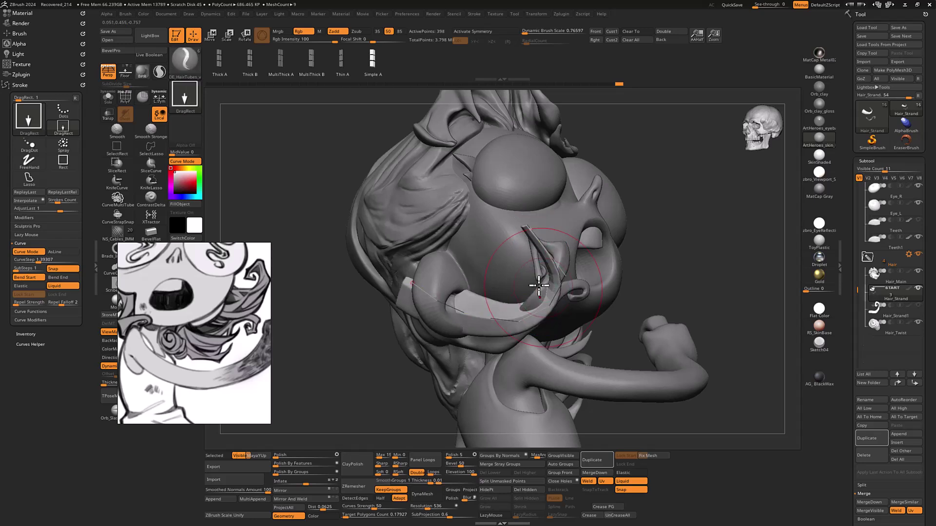
# - Set CurveStep to 0.14332 and reshape the strand's thin end into a smooth inward curl
pyautogui.moveTo(227, 254)
pyautogui.moveTo(38, 259); pyautogui.dragTo(22, 264)
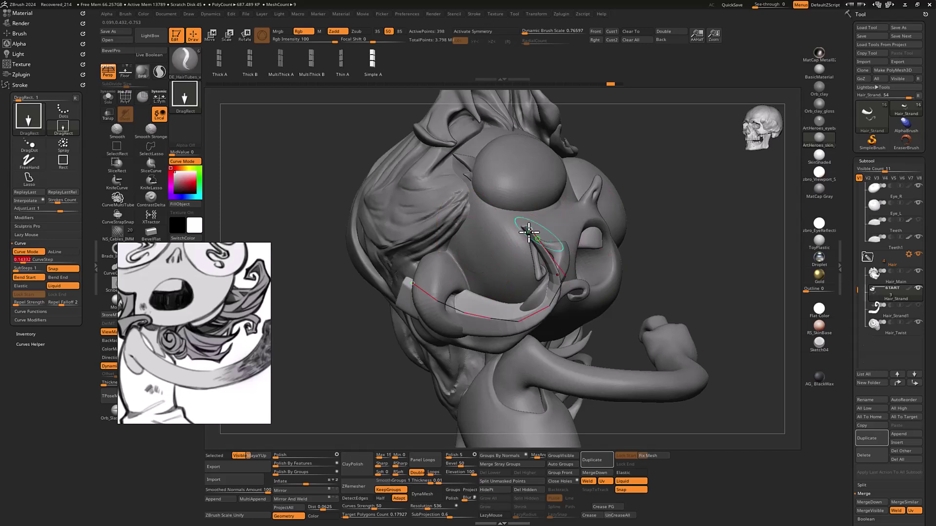
pyautogui.moveTo(527, 224)
pyautogui.mouseDown()
pyautogui.moveTo(515, 258)
pyautogui.moveTo(561, 256)
pyautogui.moveTo(558, 247)
pyautogui.moveTo(507, 260)
pyautogui.moveTo(522, 251)
pyautogui.moveTo(538, 279)
pyautogui.mouseUp()
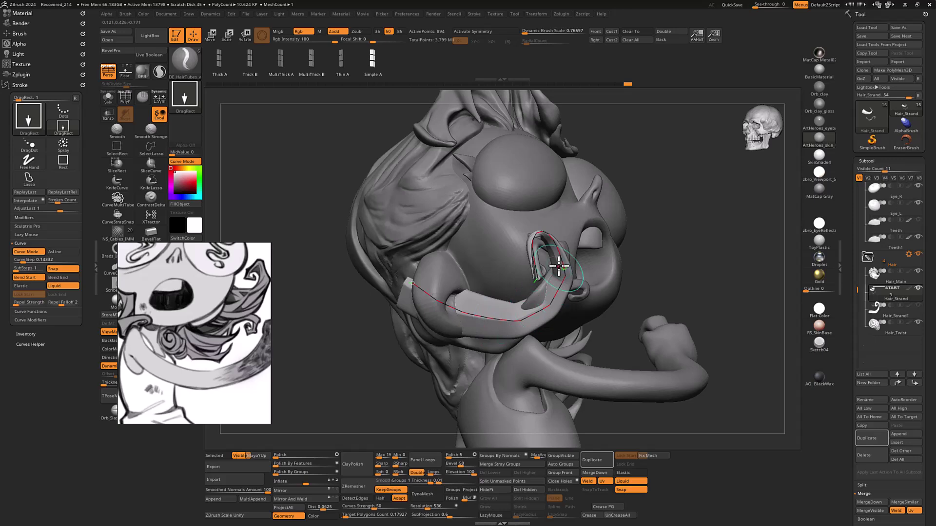
# - Turn off Liquid curve editing, adjust the draw size and pull the protruding curl back toward the face
pyautogui.moveTo(689, 234); pyautogui.dragTo(535, 266)
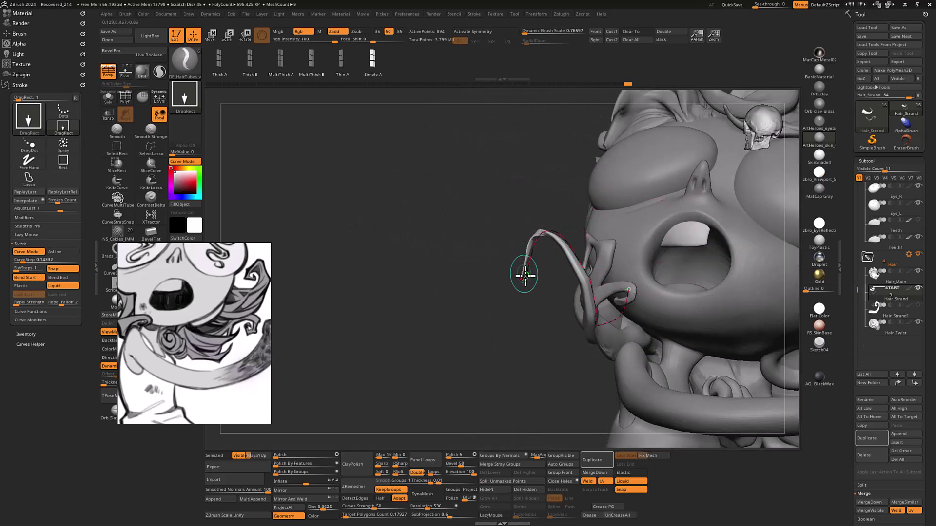
pyautogui.click(626, 481)
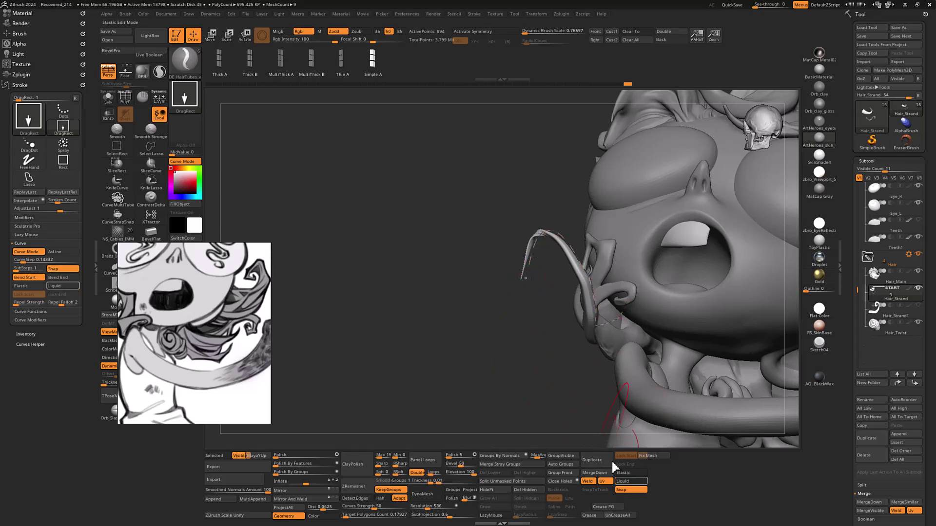
pyautogui.click(626, 456)
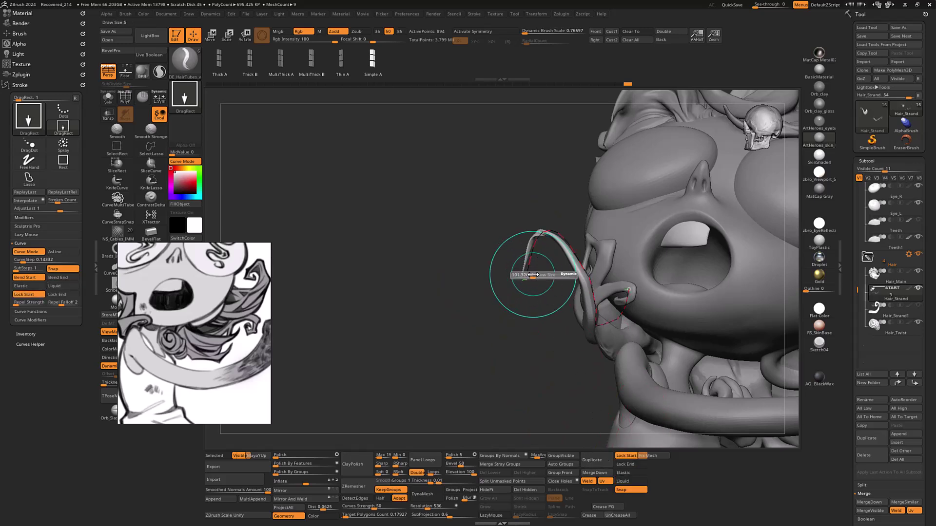
pyautogui.click(530, 276)
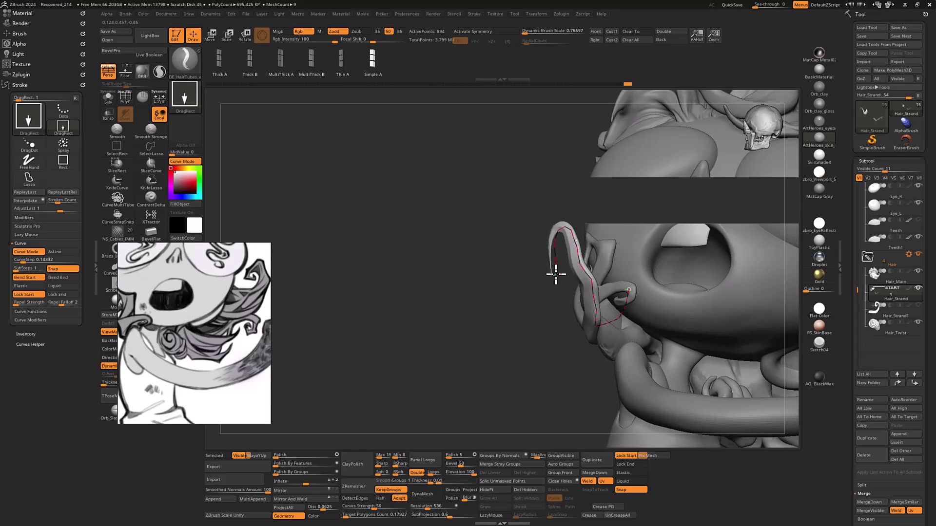
pyautogui.moveTo(569, 274); pyautogui.dragTo(569, 275)
# - Pull the jaw strand's curled bend closer to the cheek, adjusting its curve from the front and side
pyautogui.moveTo(505, 320); pyautogui.dragTo(592, 293)
pyautogui.moveTo(539, 274)
pyautogui.mouseDown()
pyautogui.moveTo(531, 261)
pyautogui.moveTo(519, 270)
pyautogui.mouseUp()
pyautogui.click(552, 257)
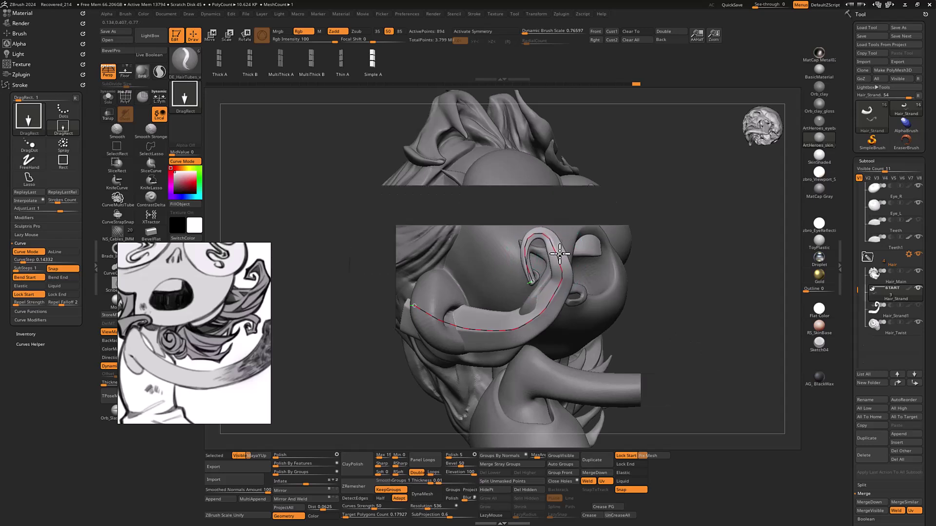
pyautogui.moveTo(527, 241); pyautogui.dragTo(548, 248)
pyautogui.moveTo(694, 284); pyautogui.dragTo(656, 288)
pyautogui.moveTo(543, 263); pyautogui.dragTo(552, 236)
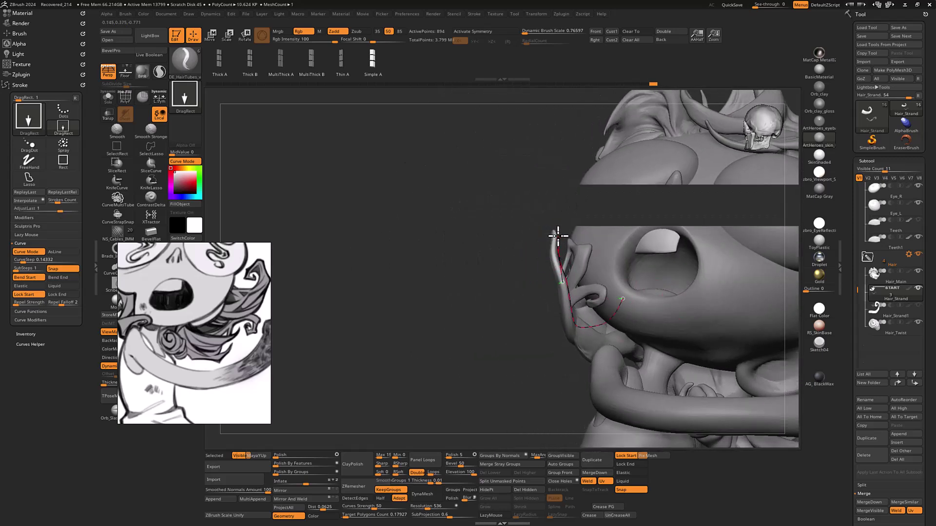
# - Adjust the draw size and push the outer edge of the strand's curl inward along the cheek
pyautogui.press('s')
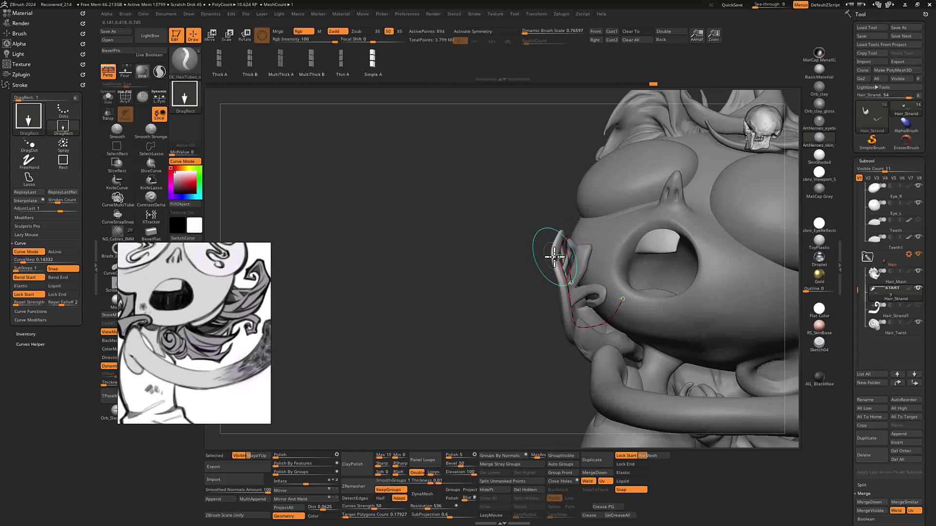
pyautogui.moveTo(555, 257); pyautogui.dragTo(565, 255)
pyautogui.moveTo(502, 286)
pyautogui.mouseDown()
pyautogui.moveTo(539, 286)
pyautogui.moveTo(443, 305)
pyautogui.moveTo(524, 286)
pyautogui.moveTo(476, 294)
pyautogui.moveTo(401, 355)
pyautogui.moveTo(512, 279)
pyautogui.mouseUp()
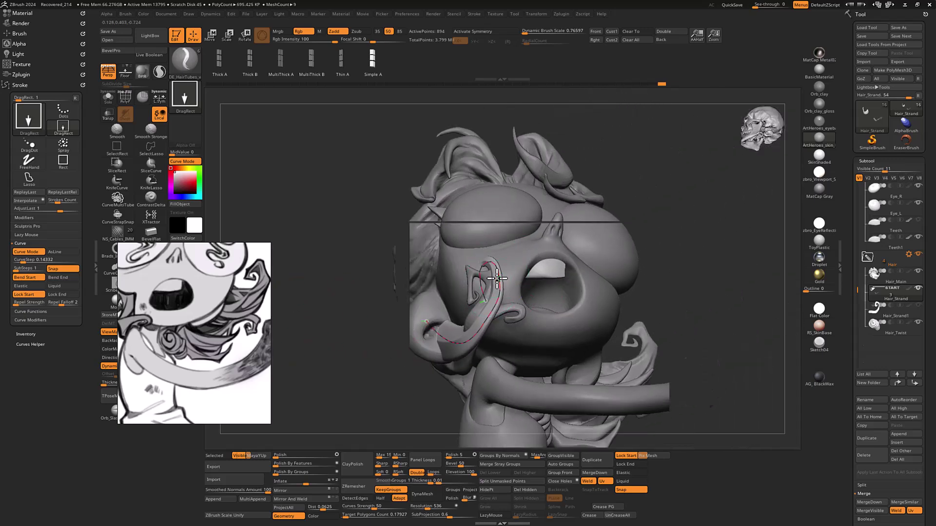
pyautogui.moveTo(620, 256); pyautogui.dragTo(607, 315)
pyautogui.hotkey('shift', 's')
pyautogui.moveTo(472, 319); pyautogui.dragTo(495, 319)
pyautogui.moveTo(568, 280)
pyautogui.mouseDown()
pyautogui.moveTo(551, 236)
pyautogui.moveTo(529, 234)
pyautogui.mouseUp()
pyautogui.hotkey('shift', 's')
pyautogui.moveTo(630, 244); pyautogui.dragTo(632, 272)
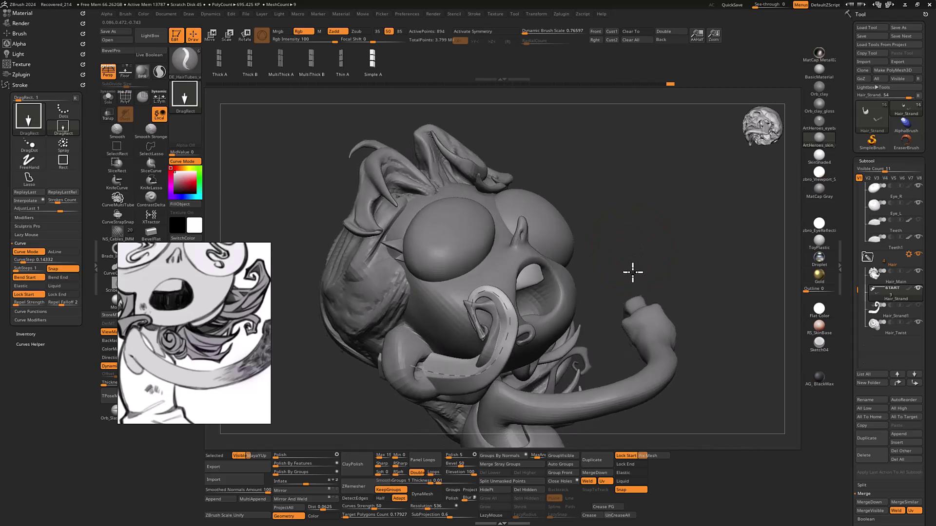
# - Refine the upper bend and thin tip of the strand's curl in small moves from the side
pyautogui.moveTo(472, 306); pyautogui.dragTo(508, 307)
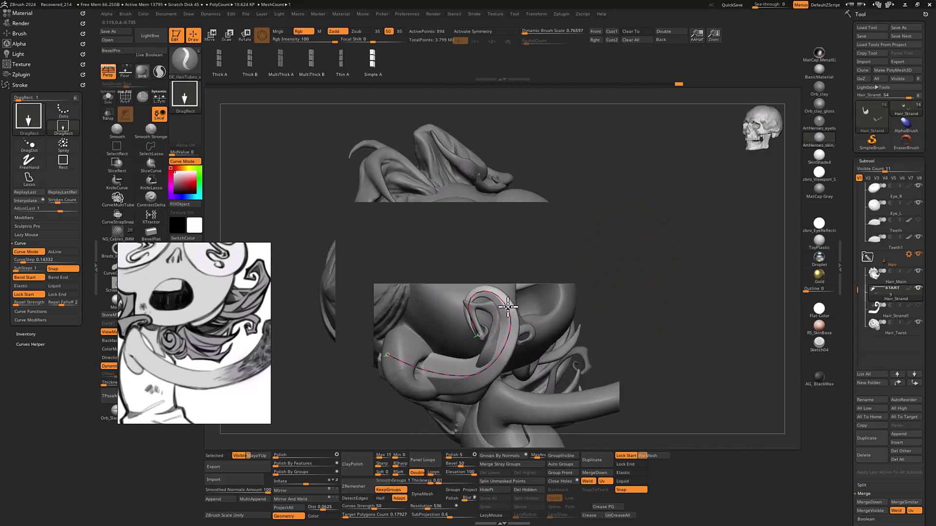
pyautogui.moveTo(652, 264); pyautogui.dragTo(678, 255)
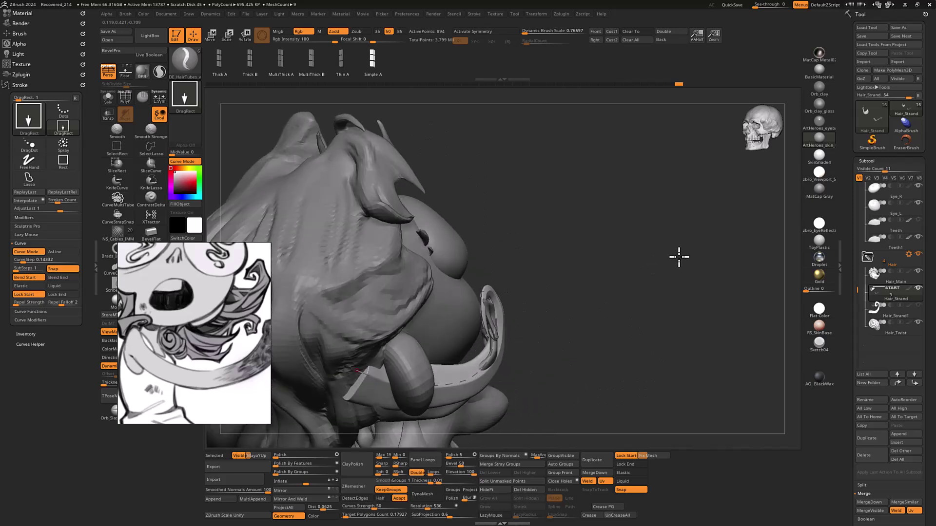
pyautogui.click(486, 334)
pyautogui.moveTo(493, 335); pyautogui.dragTo(495, 334)
pyautogui.moveTo(483, 291); pyautogui.dragTo(485, 291)
pyautogui.moveTo(490, 331); pyautogui.dragTo(493, 329)
pyautogui.moveTo(587, 315); pyautogui.dragTo(551, 309)
pyautogui.moveTo(655, 297); pyautogui.dragTo(653, 256)
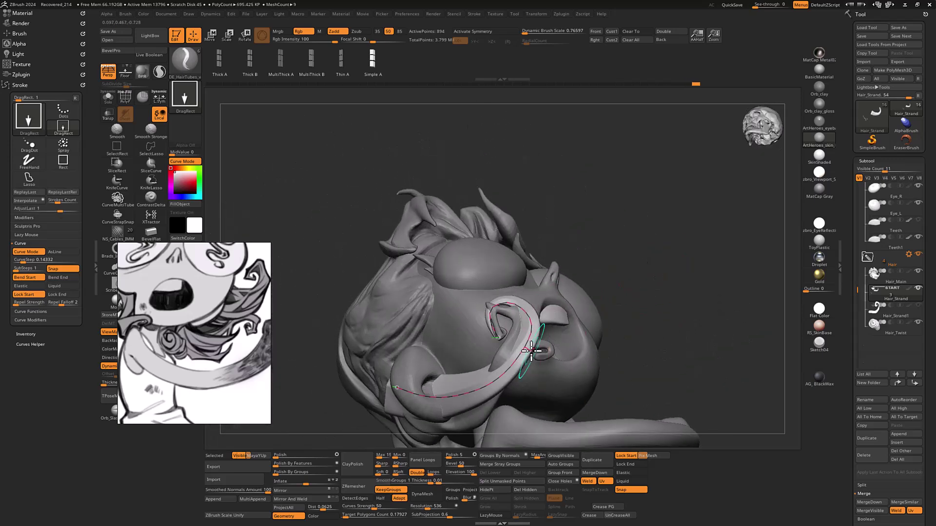
# - Turn on Liquid curve editing and tighten the strand's thin end into the curl beside the mouth
pyautogui.click(624, 481)
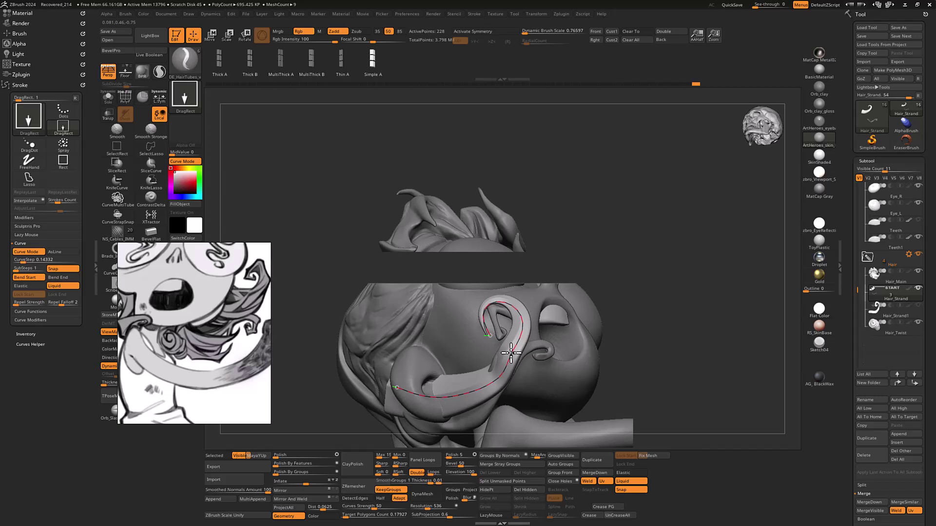
pyautogui.click(511, 352)
pyautogui.moveTo(490, 333); pyautogui.dragTo(490, 333)
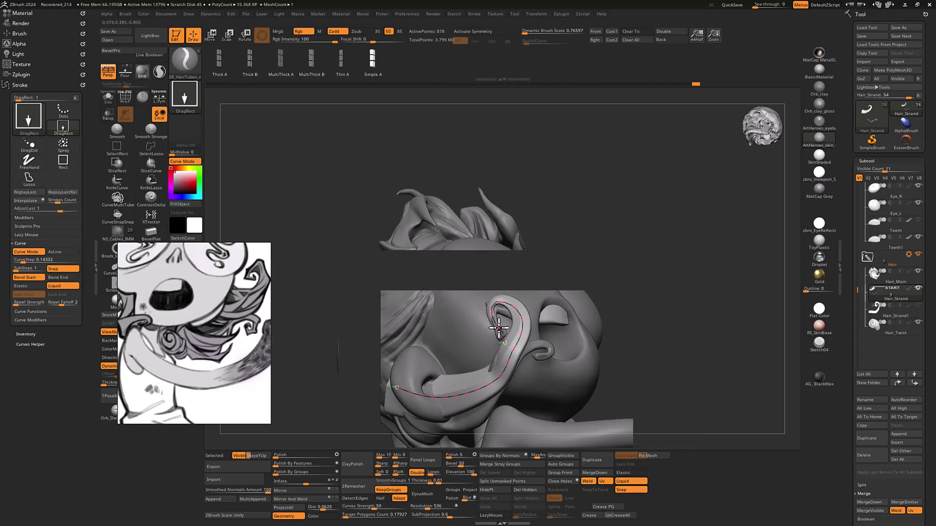
pyautogui.moveTo(492, 322); pyautogui.dragTo(494, 303)
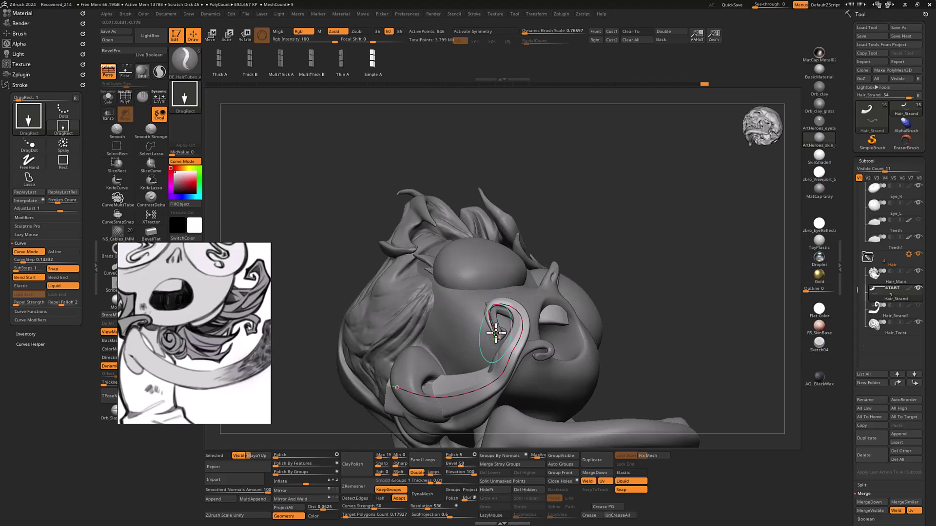
# - Turn off Snap and reposition the strand's curled tip against the cheek
pyautogui.click(636, 490)
pyautogui.moveTo(653, 298); pyautogui.dragTo(628, 310)
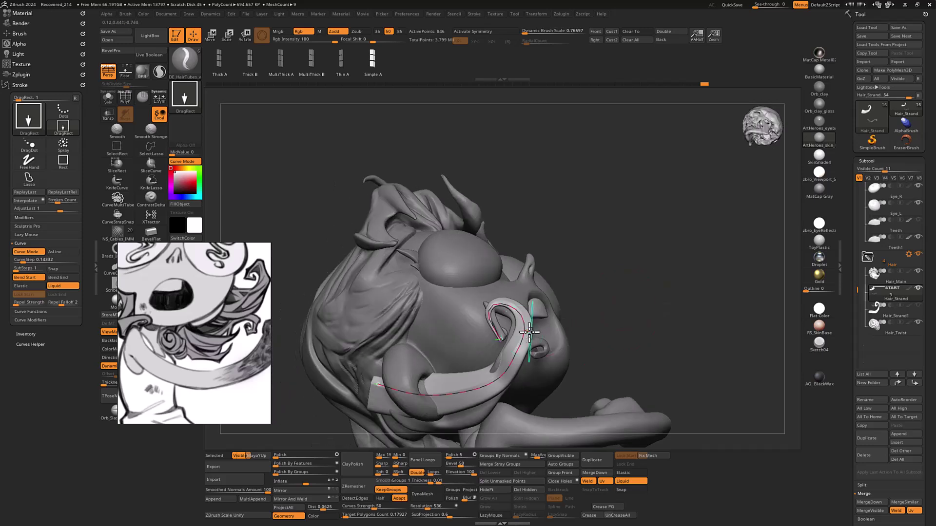
pyautogui.moveTo(497, 337)
pyautogui.mouseDown()
pyautogui.moveTo(492, 301)
pyautogui.moveTo(500, 334)
pyautogui.mouseUp()
pyautogui.moveTo(662, 302); pyautogui.dragTo(583, 337)
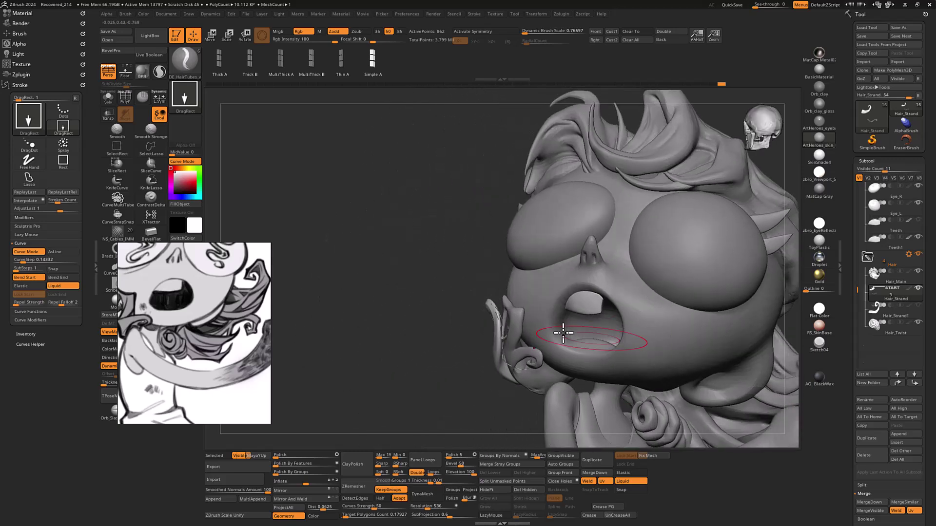
pyautogui.moveTo(489, 303); pyautogui.dragTo(504, 318)
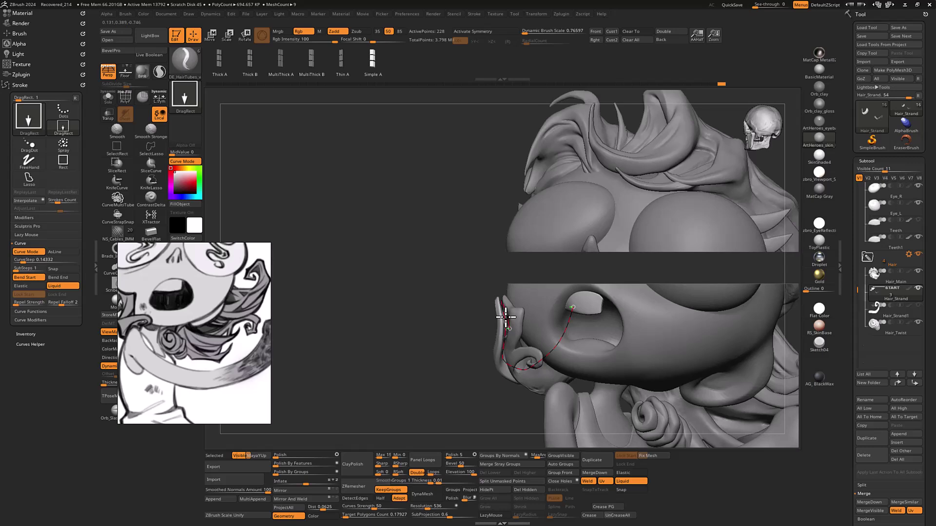
pyautogui.moveTo(449, 341); pyautogui.dragTo(480, 345)
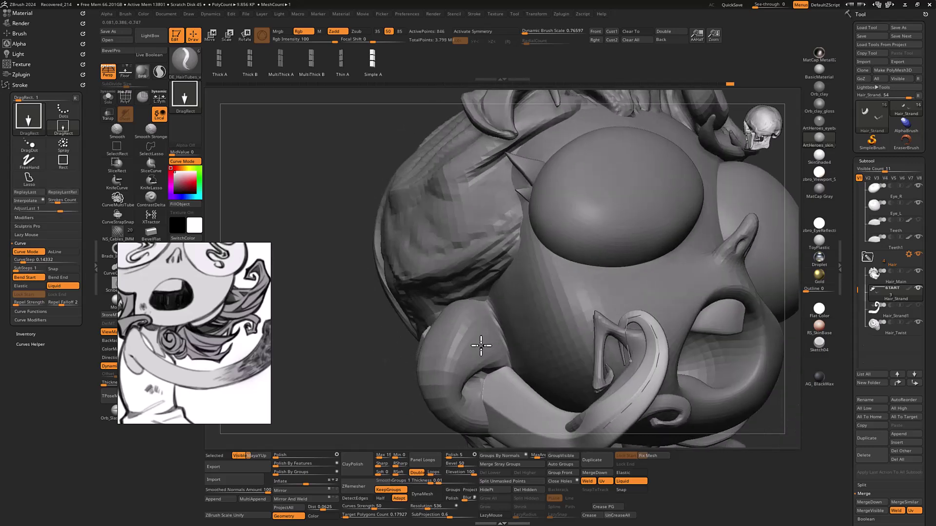
# - Adjust the draw size and shift the strand's curl and tip toward the face from the side view
pyautogui.press('s')
pyautogui.moveTo(401, 372)
pyautogui.keyDown('alt'); pyautogui.mouseDown()
pyautogui.moveTo(393, 353)
pyautogui.moveTo(377, 352)
pyautogui.mouseUp(); pyautogui.keyUp('alt')
pyautogui.click(491, 295)
pyautogui.moveTo(634, 278); pyautogui.dragTo(619, 302)
pyautogui.moveTo(483, 299); pyautogui.dragTo(486, 304)
pyautogui.moveTo(491, 266); pyautogui.dragTo(488, 267)
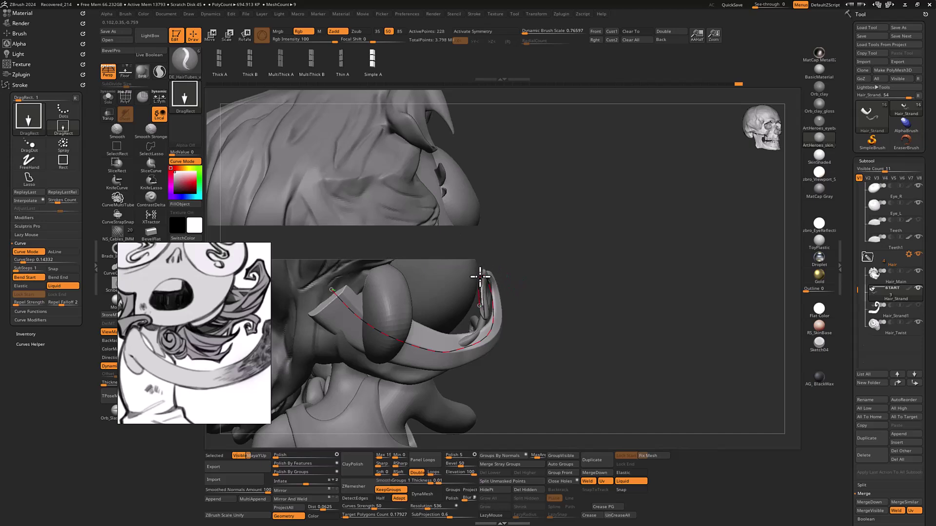
pyautogui.moveTo(562, 296)
pyautogui.mouseDown()
pyautogui.moveTo(635, 305)
pyautogui.moveTo(592, 308)
pyautogui.mouseUp()
pyautogui.press('s')
pyautogui.moveTo(477, 293)
pyautogui.mouseDown()
pyautogui.moveTo(474, 303)
pyautogui.moveTo(485, 275)
pyautogui.mouseUp()
# - Set CurveStep to 0.07141, update the strand with the finer spacing and reshape its curled end
pyautogui.moveTo(23, 261); pyautogui.dragTo(28, 261)
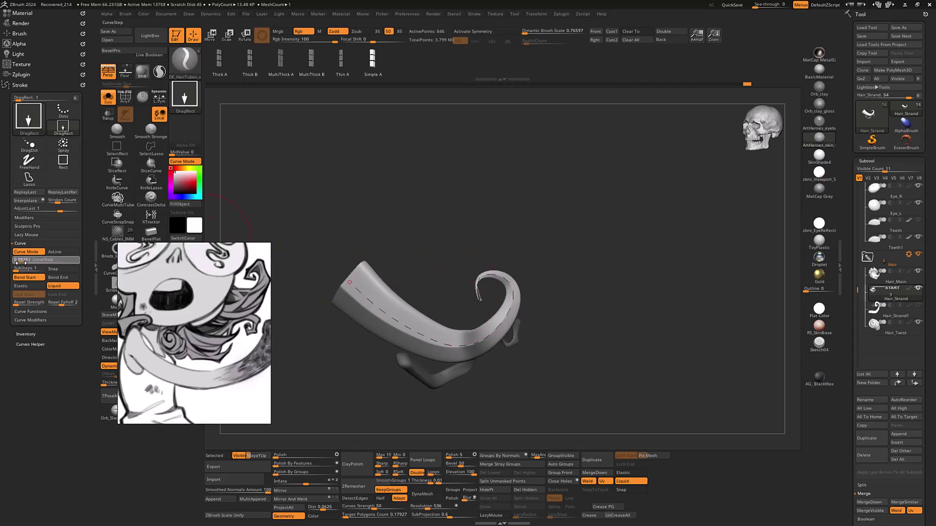
pyautogui.moveTo(476, 300)
pyautogui.mouseDown()
pyautogui.moveTo(503, 274)
pyautogui.moveTo(565, 301)
pyautogui.moveTo(514, 290)
pyautogui.mouseUp()
pyautogui.keyDown('ctrl'); pyautogui.keyDown('shift'); pyautogui.click(456, 346); pyautogui.keyUp('shift'); pyautogui.keyUp('ctrl')
pyautogui.moveTo(455, 346); pyautogui.dragTo(499, 296)
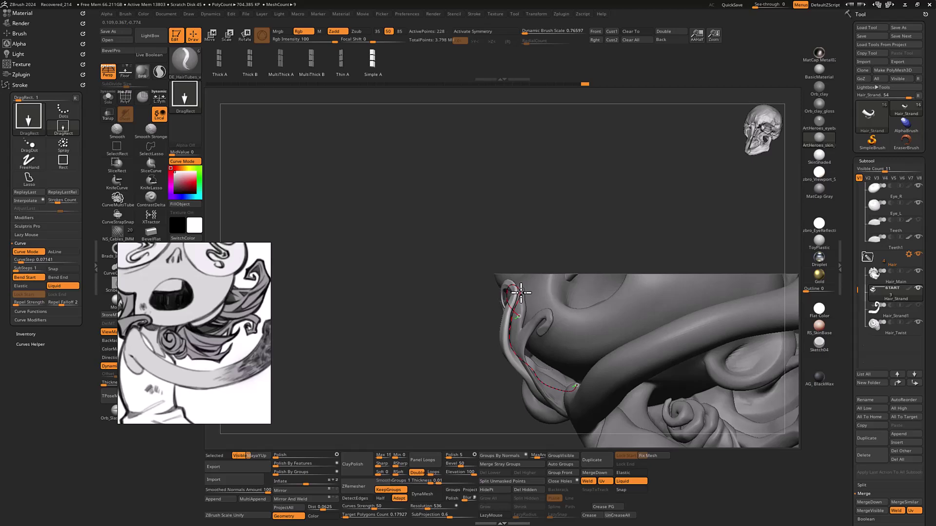
pyautogui.moveTo(396, 357); pyautogui.dragTo(496, 335)
pyautogui.moveTo(660, 261)
pyautogui.mouseDown()
pyautogui.moveTo(679, 255)
pyautogui.moveTo(673, 261)
pyautogui.mouseUp()
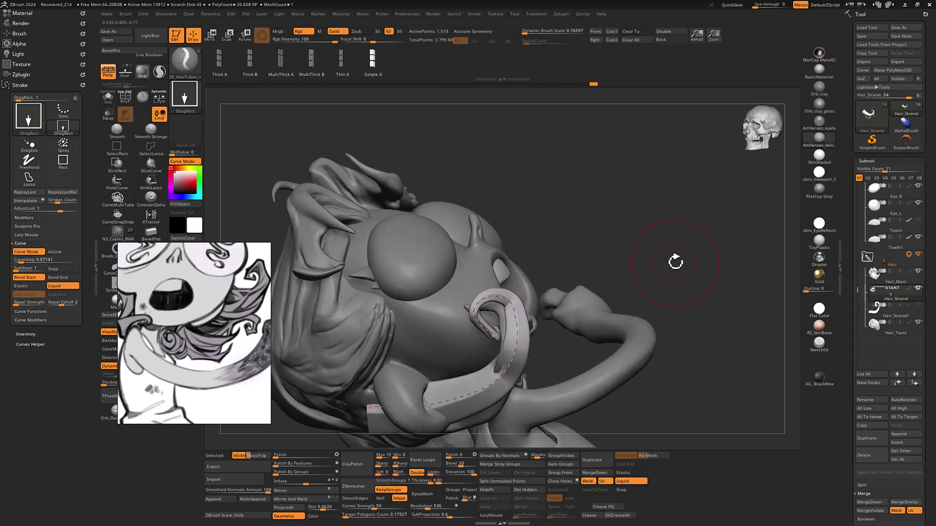
pyautogui.moveTo(673, 228)
pyautogui.mouseDown()
pyautogui.moveTo(687, 201)
pyautogui.moveTo(655, 204)
pyautogui.mouseUp()
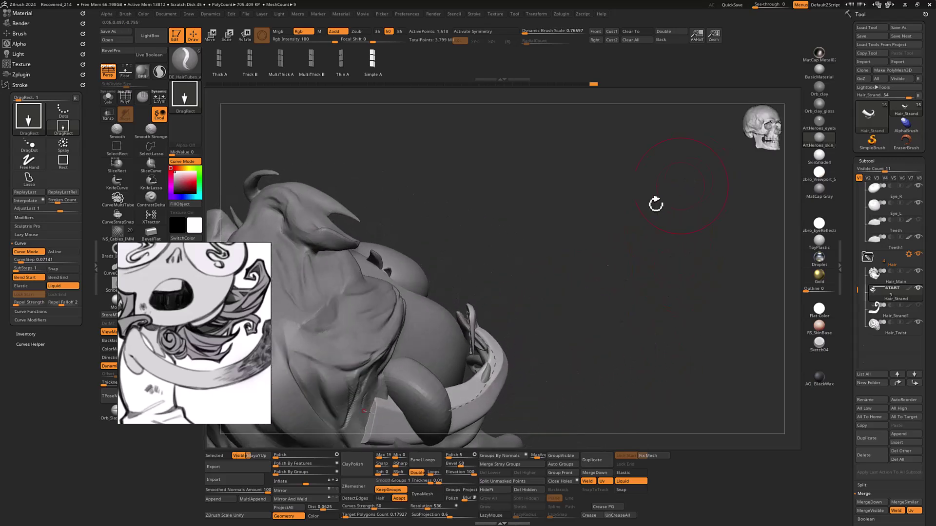
# - Turn off Liquid curve editing and pull the curl's tip and inner bend into place near the cheek
pyautogui.click(639, 480)
pyautogui.moveTo(598, 361); pyautogui.dragTo(595, 352)
pyautogui.moveTo(472, 354)
pyautogui.mouseDown()
pyautogui.moveTo(480, 343)
pyautogui.moveTo(457, 313)
pyautogui.moveTo(469, 355)
pyautogui.moveTo(480, 348)
pyautogui.mouseUp()
pyautogui.moveTo(463, 317); pyautogui.dragTo(481, 345)
pyautogui.moveTo(541, 331); pyautogui.dragTo(508, 251)
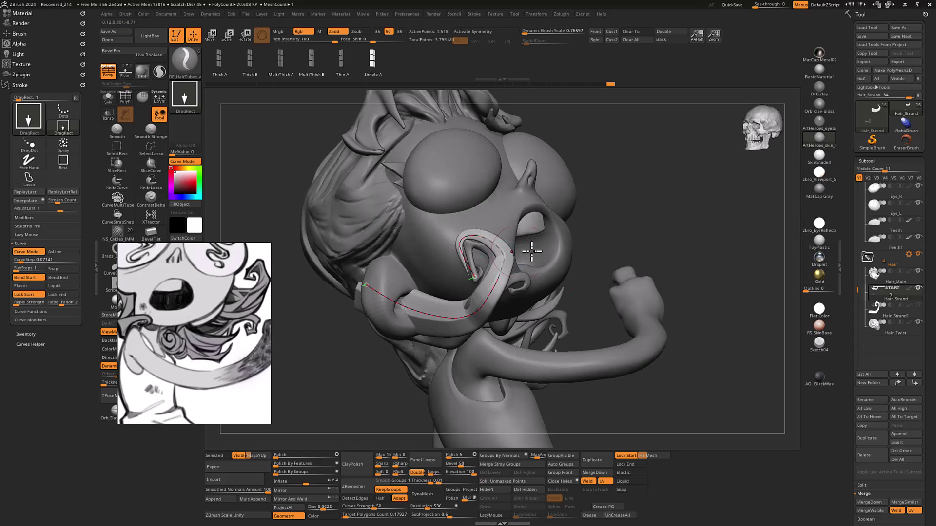
# - Isolate the hair strands and clear the jaw strand's active curve
pyautogui.hotkey('shift', 's')
pyautogui.moveTo(647, 233)
pyautogui.mouseDown()
pyautogui.moveTo(661, 223)
pyautogui.moveTo(649, 230)
pyautogui.mouseUp()
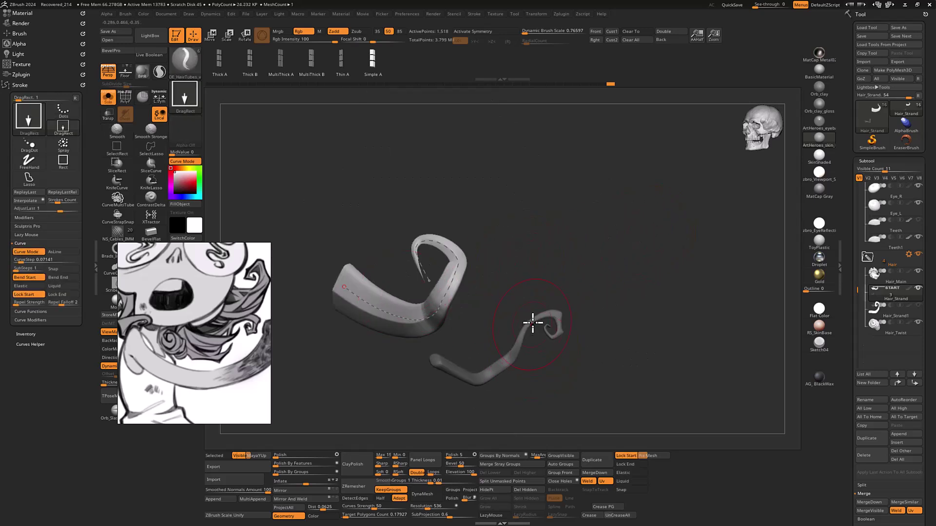
pyautogui.moveTo(540, 249); pyautogui.dragTo(553, 242)
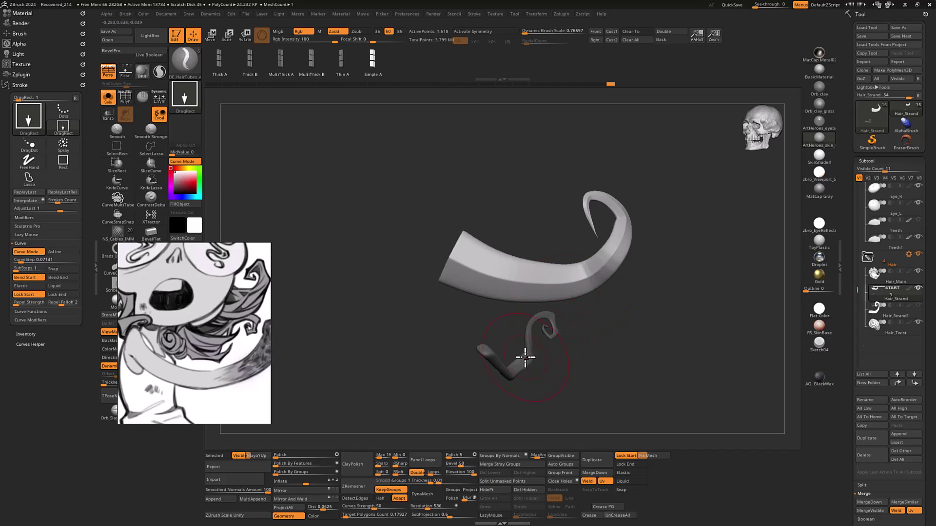
pyautogui.moveTo(693, 259); pyautogui.dragTo(586, 278)
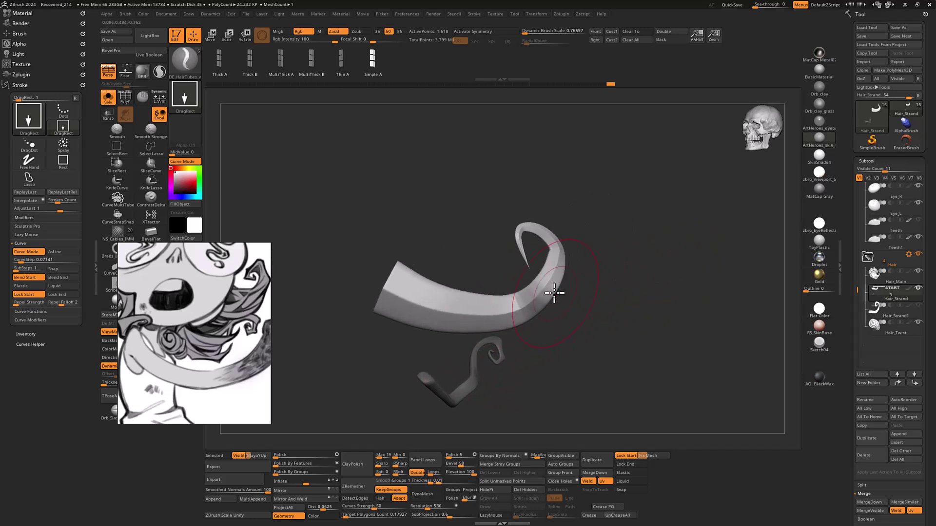
# - Flatten the facets on the strand's outer bend with the hPolish brush and smooth the surface
pyautogui.press('b')
pyautogui.press('s')
pyautogui.press('t')
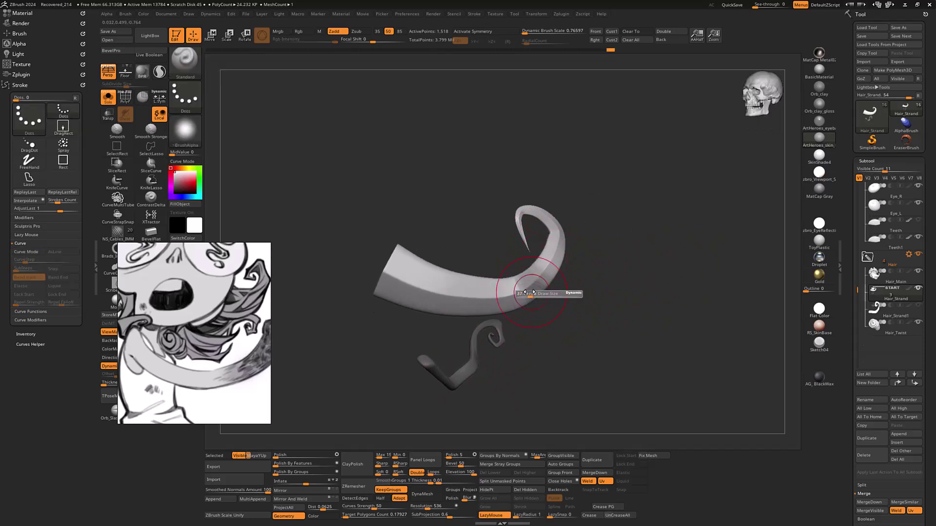
pyautogui.press('shift')
pyautogui.press('b')
pyautogui.press('h')
pyautogui.press('p')
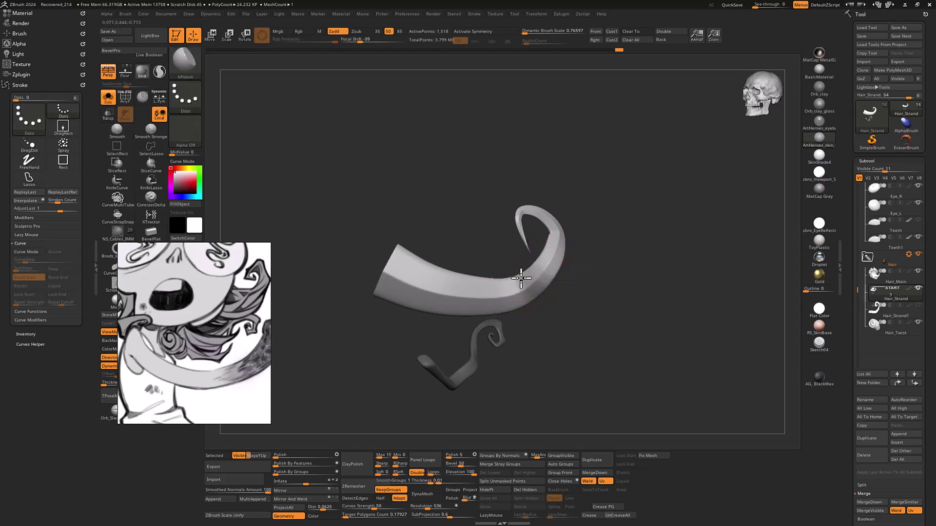
pyautogui.moveTo(544, 258); pyautogui.dragTo(523, 279)
pyautogui.press('shift')
pyautogui.press('shift')
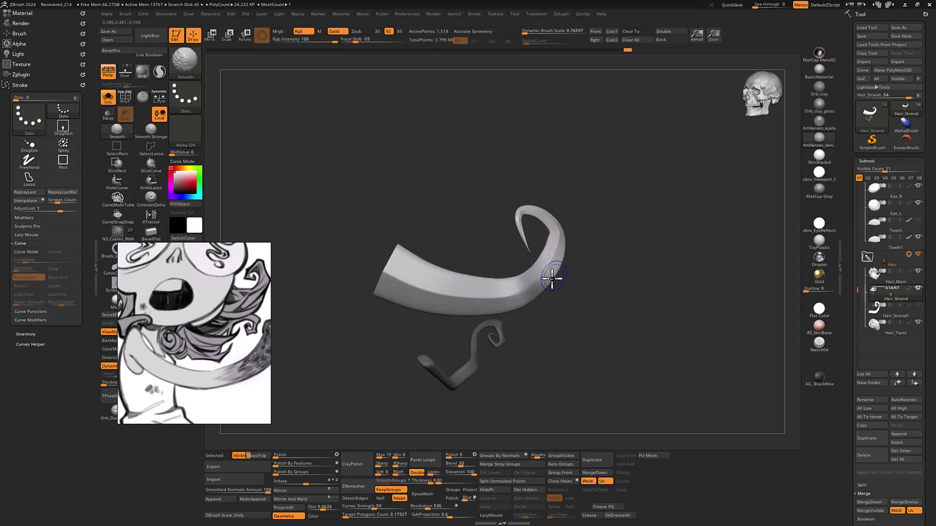
# - Adjust the brush size and refine the edge along the strand's bend with the DamStandard brush
pyautogui.press('s')
pyautogui.click(532, 299)
pyautogui.press('b')
pyautogui.press('d')
pyautogui.press('s')
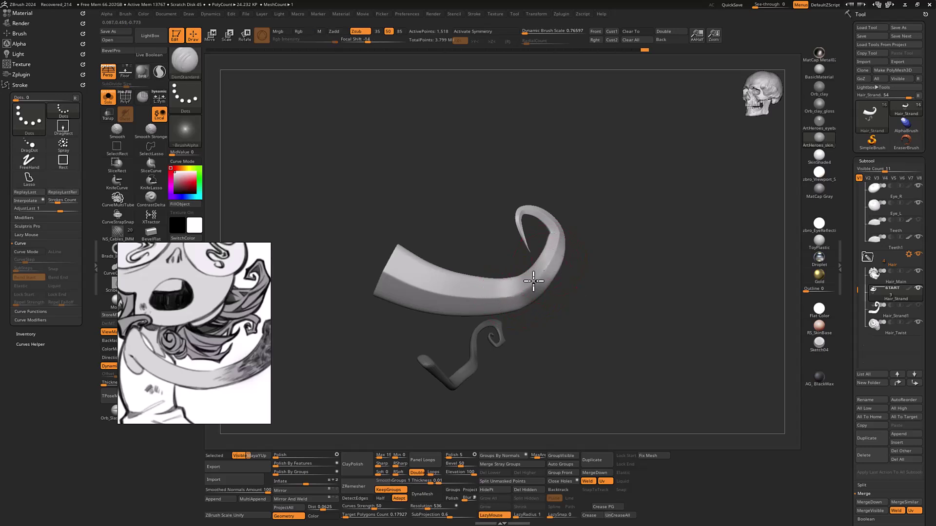
pyautogui.moveTo(633, 234)
pyautogui.mouseDown()
pyautogui.moveTo(599, 236)
pyautogui.moveTo(606, 202)
pyautogui.moveTo(560, 287)
pyautogui.mouseUp()
# - Reshape the strand's middle section with the Move brush, adjusting the draw size for the front and back views
pyautogui.press('b')
pyautogui.press('m')
pyautogui.press('v')
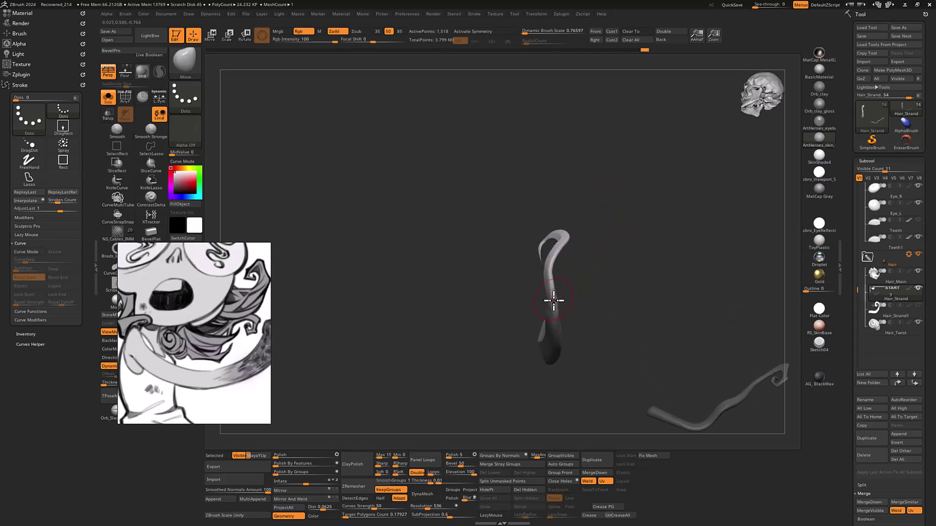
pyautogui.moveTo(595, 248)
pyautogui.mouseDown()
pyautogui.moveTo(631, 225)
pyautogui.moveTo(647, 232)
pyautogui.moveTo(552, 289)
pyautogui.mouseUp()
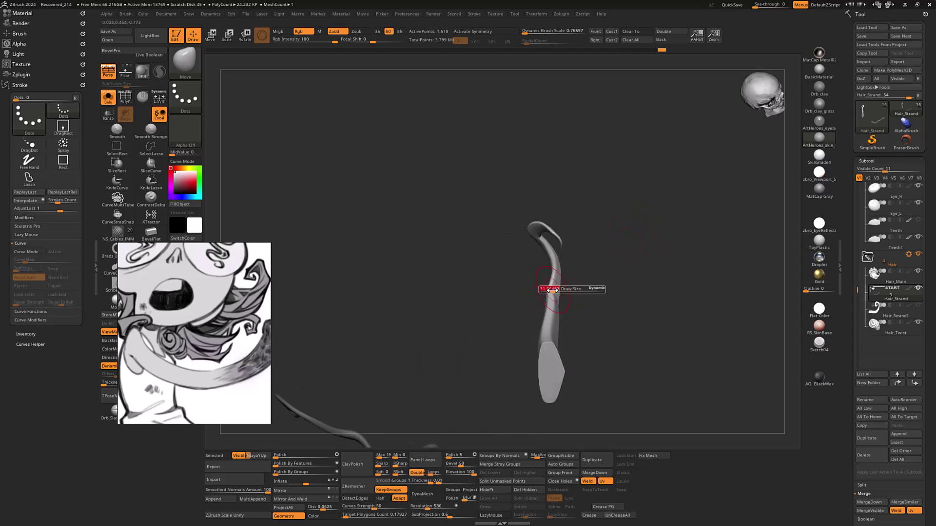
pyautogui.moveTo(657, 249); pyautogui.dragTo(570, 241)
# - Polish the strand near its curl with hPolish and adjust the curl's outline with the Move brush
pyautogui.press('b')
pyautogui.press('h')
pyautogui.press('p')
pyautogui.press('b')
pyautogui.press('m')
pyautogui.press('v')
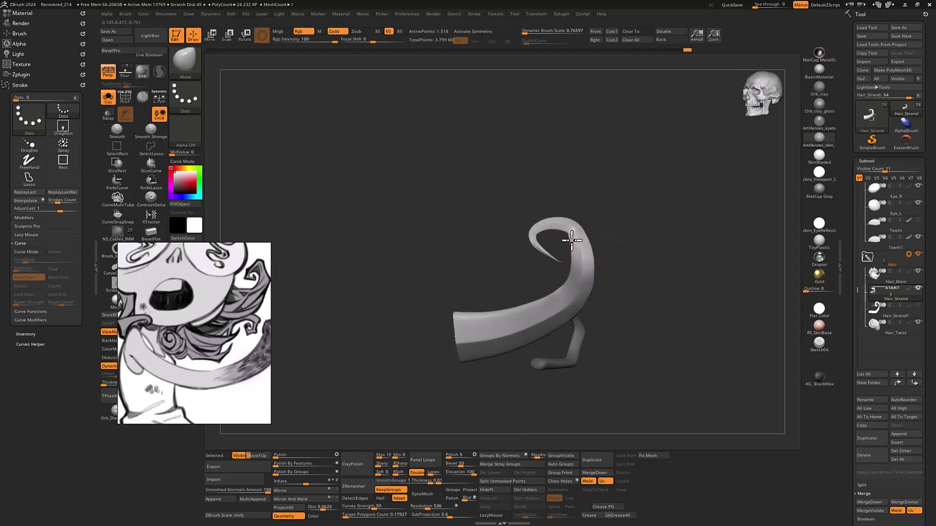
pyautogui.moveTo(652, 225); pyautogui.dragTo(641, 216)
pyautogui.moveTo(668, 245); pyautogui.dragTo(645, 243)
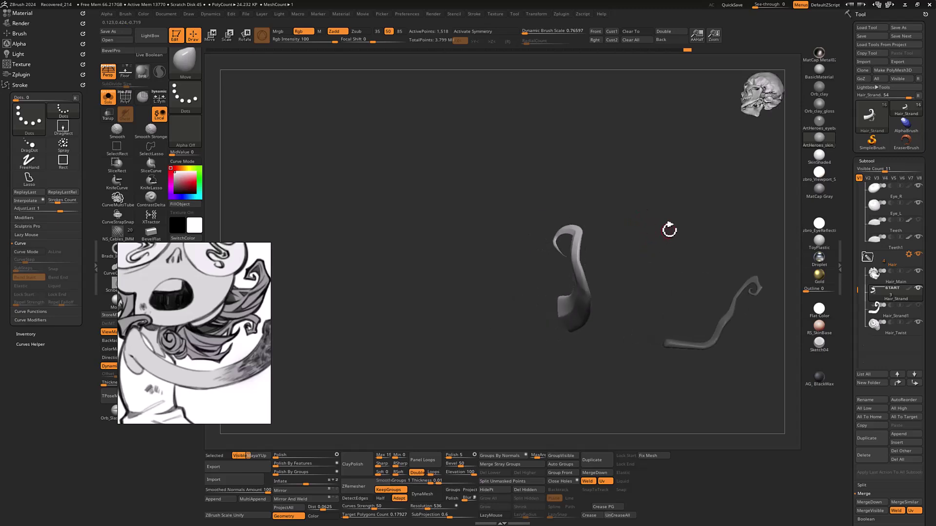
# - Show the full character again and fit the strand's curl to the cheek with the Move brush
pyautogui.hotkey('alt', 'q')
pyautogui.moveTo(693, 208); pyautogui.dragTo(544, 374)
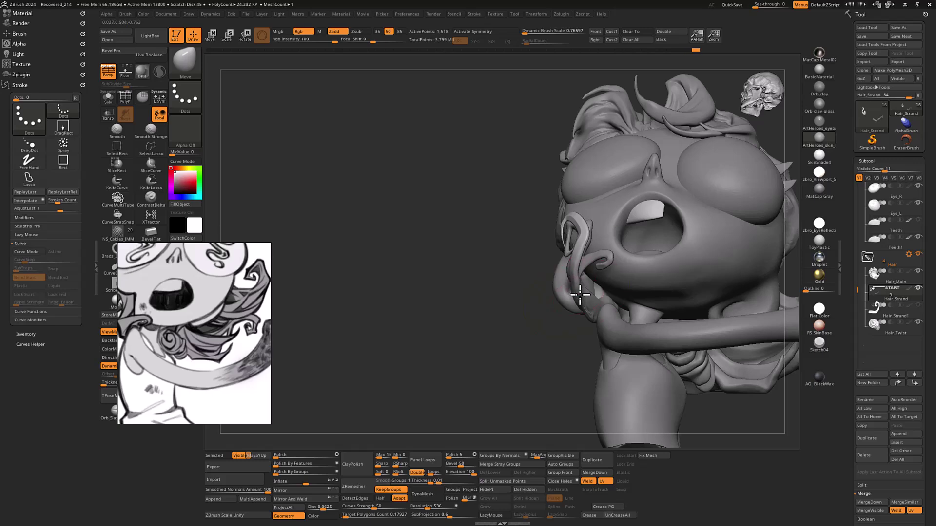
pyautogui.moveTo(553, 364); pyautogui.dragTo(551, 312)
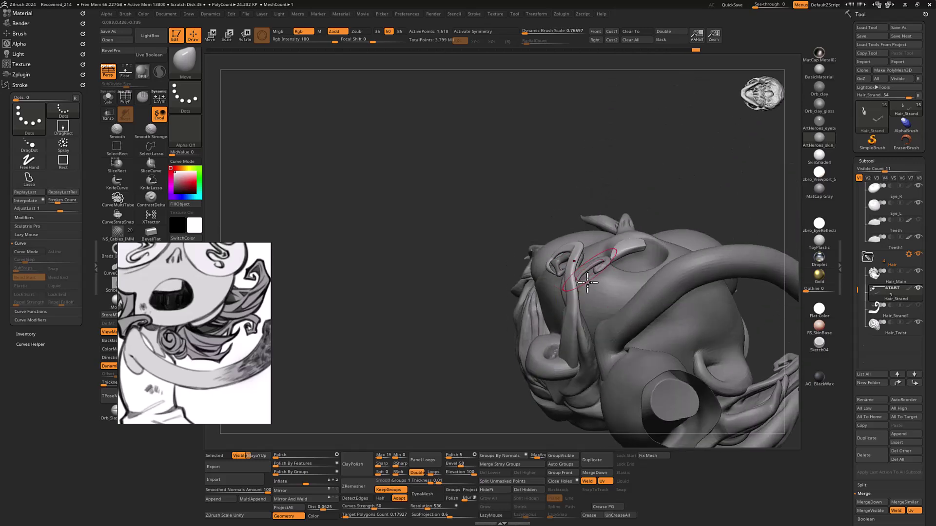
pyautogui.moveTo(682, 171)
pyautogui.mouseDown()
pyautogui.moveTo(706, 169)
pyautogui.moveTo(712, 194)
pyautogui.mouseUp()
# - Fit the jaw strand's root under the hair beside the ear with the Move brush, adjusting the draw size
pyautogui.moveTo(566, 318); pyautogui.dragTo(573, 320)
pyautogui.moveTo(666, 267); pyautogui.dragTo(635, 262)
pyautogui.moveTo(571, 337); pyautogui.dragTo(563, 371)
pyautogui.moveTo(502, 397); pyautogui.dragTo(490, 400)
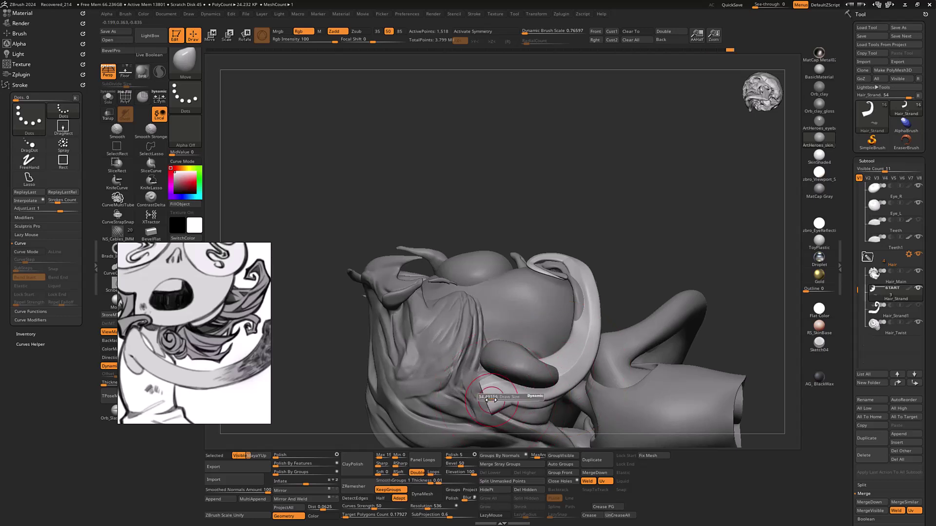
pyautogui.moveTo(478, 366); pyautogui.dragTo(479, 359)
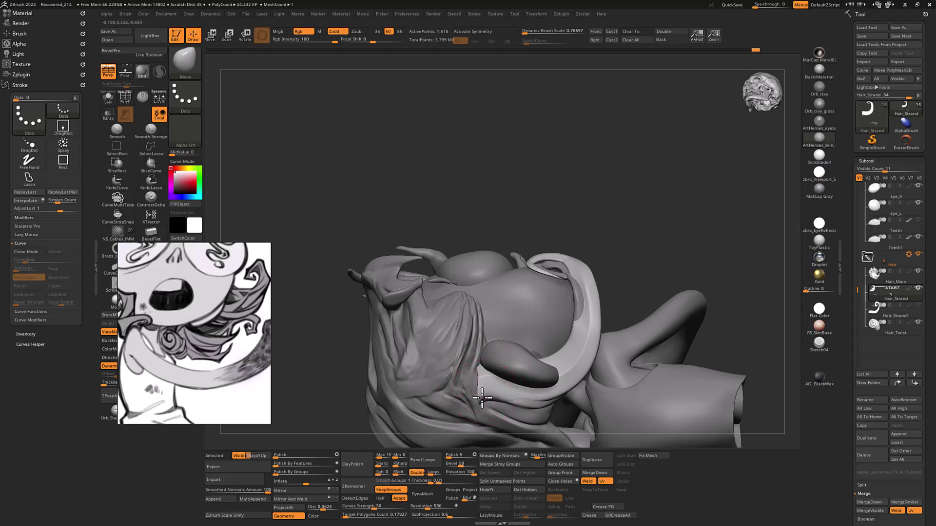
pyautogui.press('s')
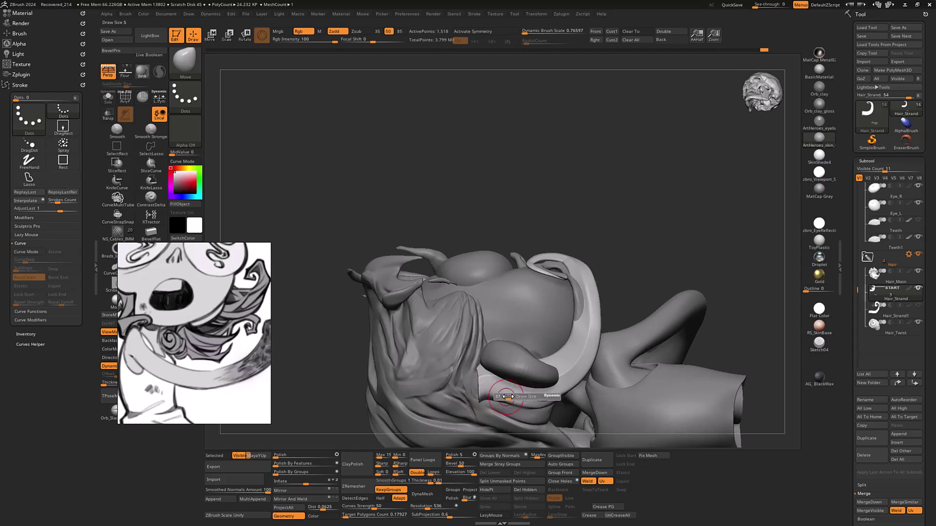
pyautogui.moveTo(488, 396); pyautogui.dragTo(478, 405)
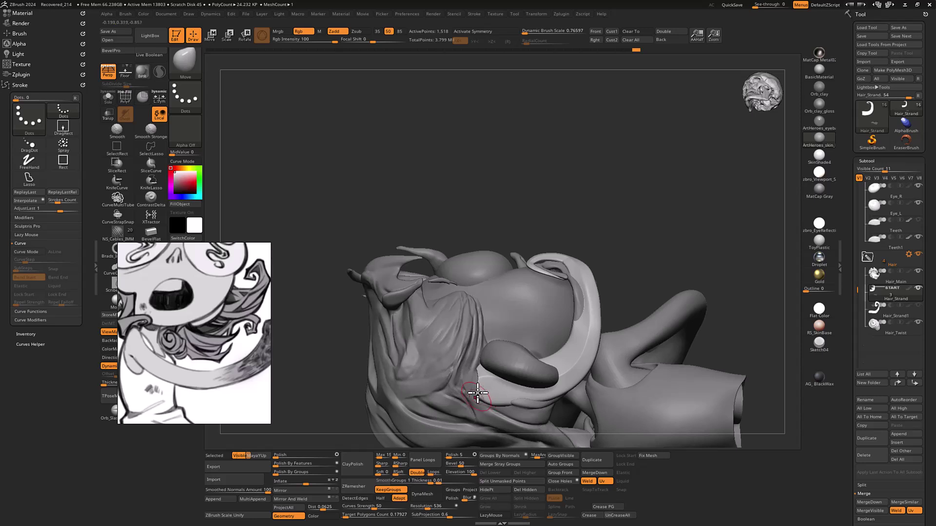
pyautogui.moveTo(658, 209)
pyautogui.mouseDown()
pyautogui.moveTo(507, 382)
pyautogui.moveTo(541, 407)
pyautogui.moveTo(495, 405)
pyautogui.mouseUp()
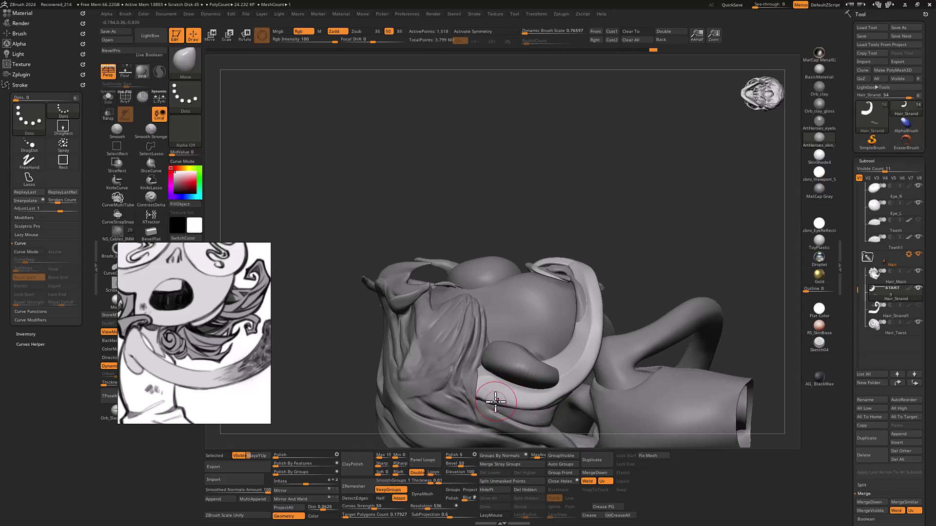
# - Shape the strand's lower bend and rising section around the jaw with the Move brush, adjusting the draw size
pyautogui.moveTo(682, 211)
pyautogui.mouseDown()
pyautogui.moveTo(647, 218)
pyautogui.moveTo(662, 213)
pyautogui.moveTo(593, 296)
pyautogui.moveTo(642, 227)
pyautogui.moveTo(626, 221)
pyautogui.mouseUp()
pyautogui.moveTo(525, 368); pyautogui.dragTo(539, 362)
pyautogui.moveTo(677, 182)
pyautogui.mouseDown()
pyautogui.moveTo(702, 183)
pyautogui.moveTo(687, 197)
pyautogui.mouseUp()
pyautogui.moveTo(527, 333); pyautogui.dragTo(530, 323)
pyautogui.press('s')
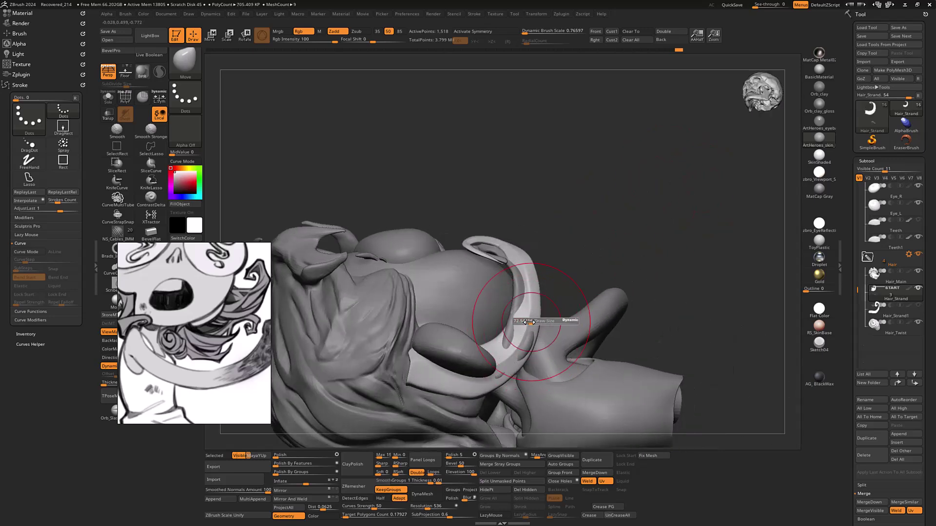
pyautogui.moveTo(672, 233)
pyautogui.mouseDown()
pyautogui.moveTo(681, 239)
pyautogui.moveTo(656, 268)
pyautogui.moveTo(656, 299)
pyautogui.moveTo(679, 271)
pyautogui.moveTo(660, 257)
pyautogui.moveTo(690, 279)
pyautogui.mouseUp()
# - Isolate the strand, polish its lower bend toward the curl with hPolish and clear the mask
pyautogui.press('3')
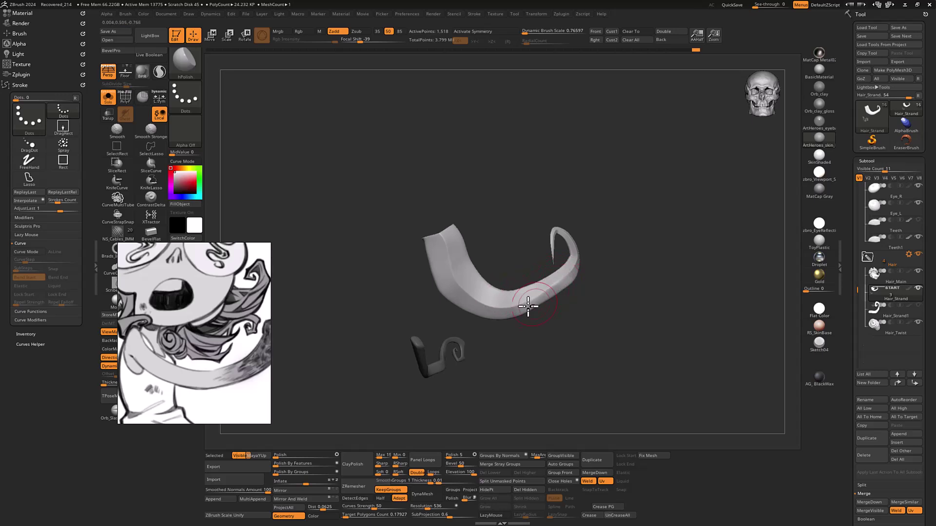
pyautogui.moveTo(521, 303); pyautogui.dragTo(562, 281)
pyautogui.press('1')
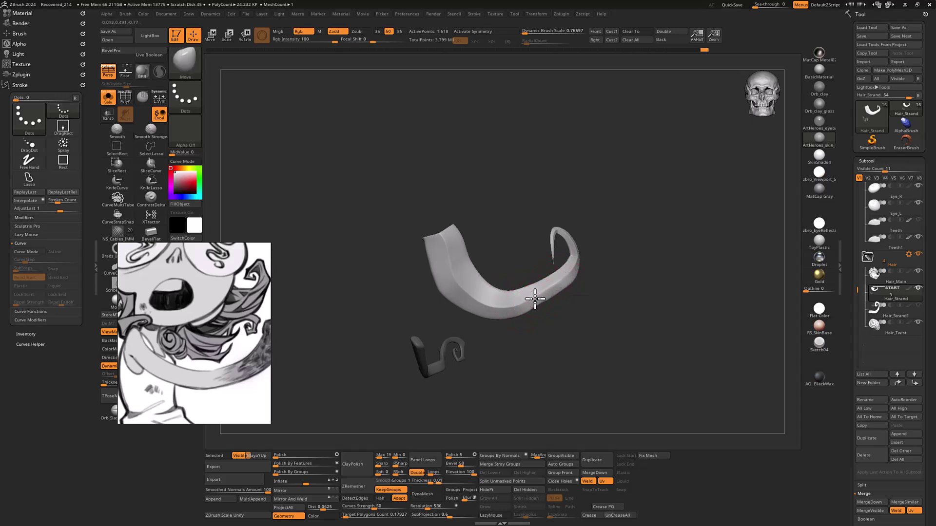
pyautogui.keyDown('ctrl'); pyautogui.moveTo(531, 312); pyautogui.dragTo(504, 312); pyautogui.keyUp('ctrl')
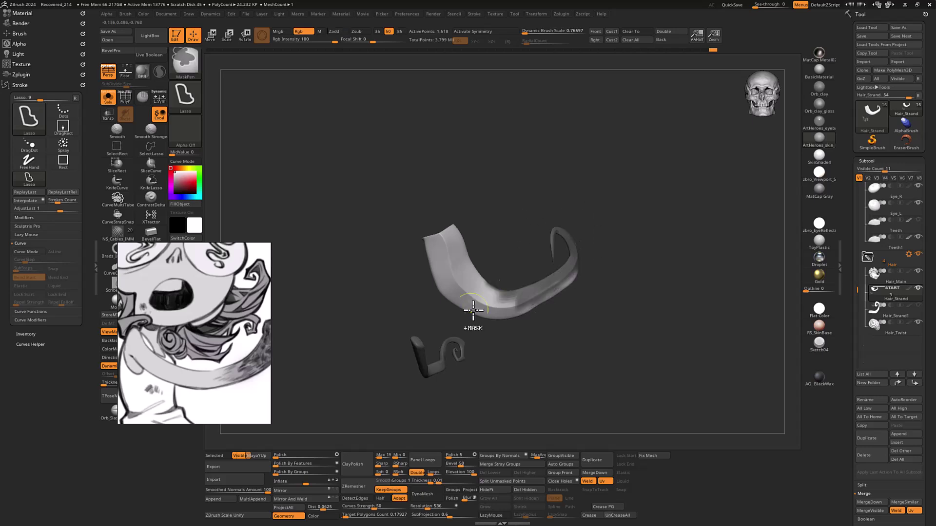
pyautogui.moveTo(631, 284)
pyautogui.keyDown('ctrl'); pyautogui.mouseDown()
pyautogui.moveTo(637, 276)
pyautogui.moveTo(565, 284)
pyautogui.moveTo(572, 278)
pyautogui.mouseUp(); pyautogui.keyUp('ctrl')
pyautogui.press('2')
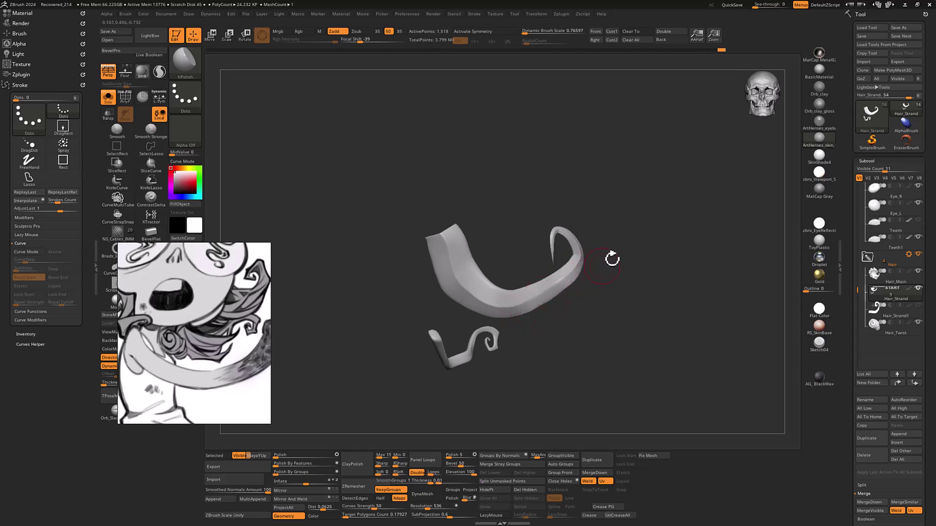
# - Show the strand's wireframe without dynamic subdivision and activate the ZModeler brush
pyautogui.hotkey('shift', 'f')
pyautogui.moveTo(656, 244)
pyautogui.keyDown('alt'); pyautogui.mouseDown()
pyautogui.moveTo(645, 319)
pyautogui.moveTo(633, 307)
pyautogui.moveTo(693, 255)
pyautogui.moveTo(596, 262)
pyautogui.moveTo(664, 279)
pyautogui.moveTo(674, 255)
pyautogui.moveTo(662, 253)
pyautogui.mouseUp(); pyautogui.keyUp('alt')
pyautogui.hotkey('shift', 'd')
pyautogui.hotkey('ctrl', 'd')
pyautogui.hotkey('shift', 'f')
pyautogui.hotkey('shift', 'f')
pyautogui.press('b')
pyautogui.press('z')
pyautogui.press('m')
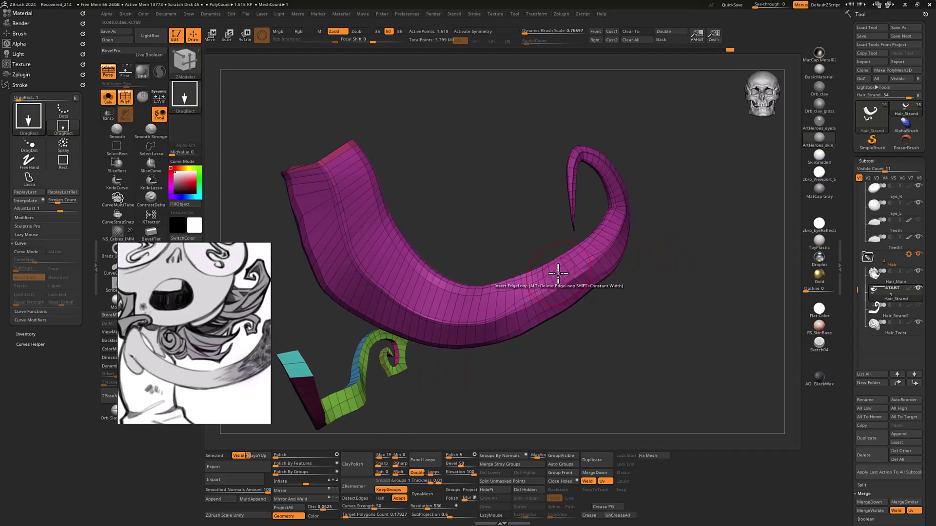
# - Delete several crowded edge loops across the strand's middle section between the bend and the curl
pyautogui.press('space')
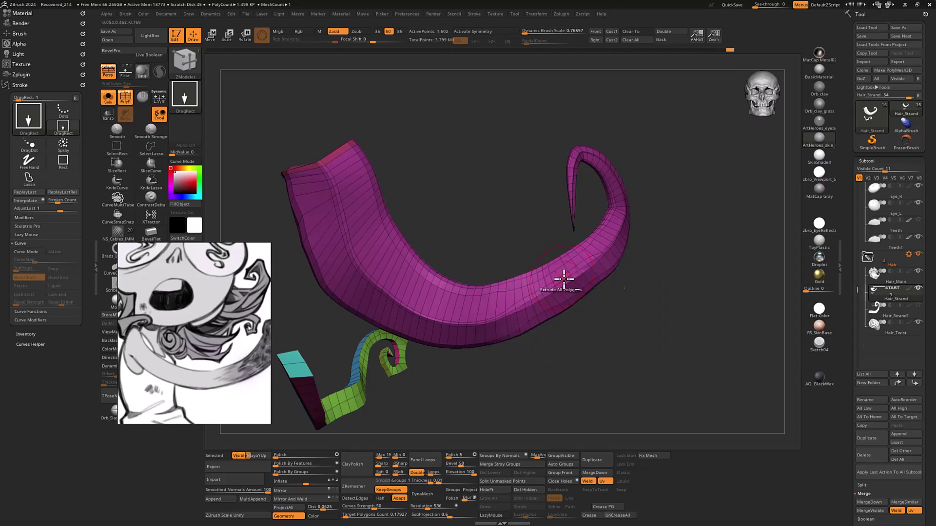
pyautogui.keyDown('alt'); pyautogui.click(588, 267); pyautogui.keyUp('alt')
pyautogui.keyDown('alt'); pyautogui.click(528, 292); pyautogui.keyUp('alt')
pyautogui.keyDown('alt'); pyautogui.moveTo(653, 309); pyautogui.dragTo(648, 290); pyautogui.keyUp('alt')
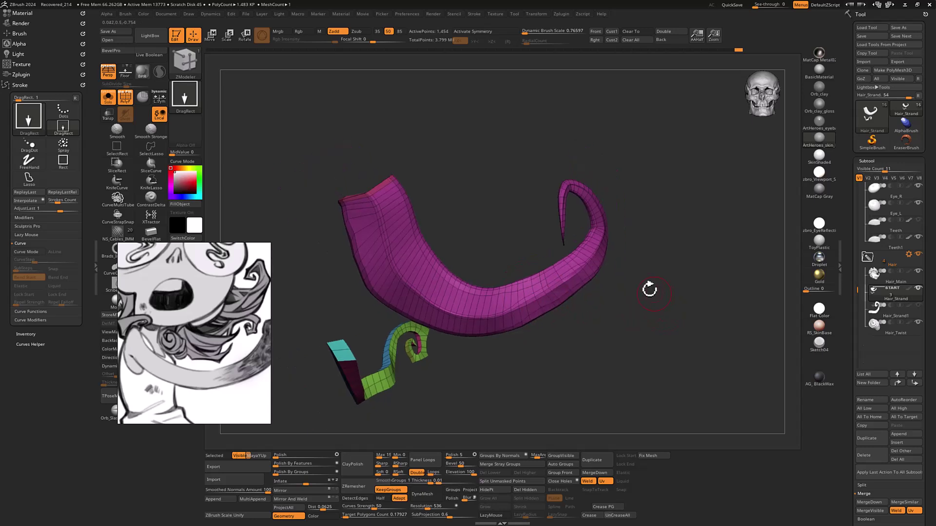
pyautogui.keyDown('alt'); pyautogui.click(543, 287); pyautogui.keyUp('alt')
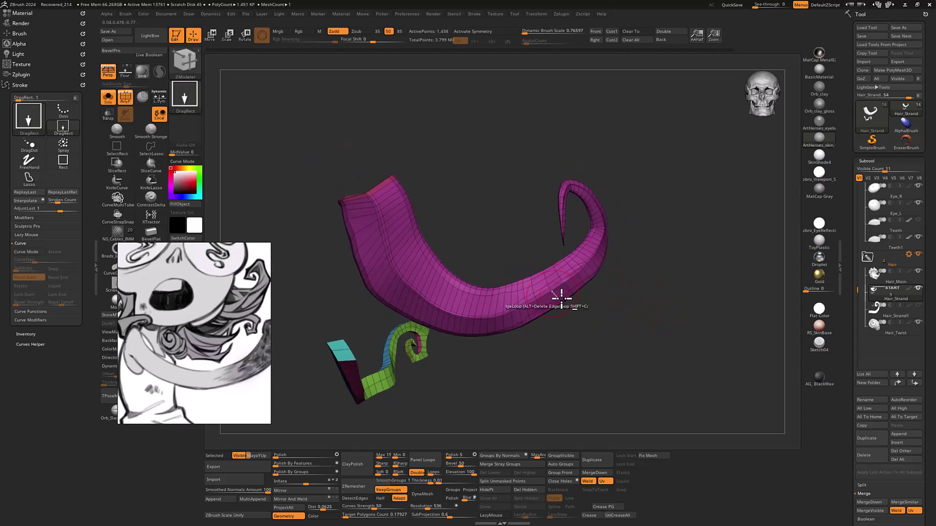
pyautogui.hotkey('alt', 's')
pyautogui.hotkey('alt', 's')
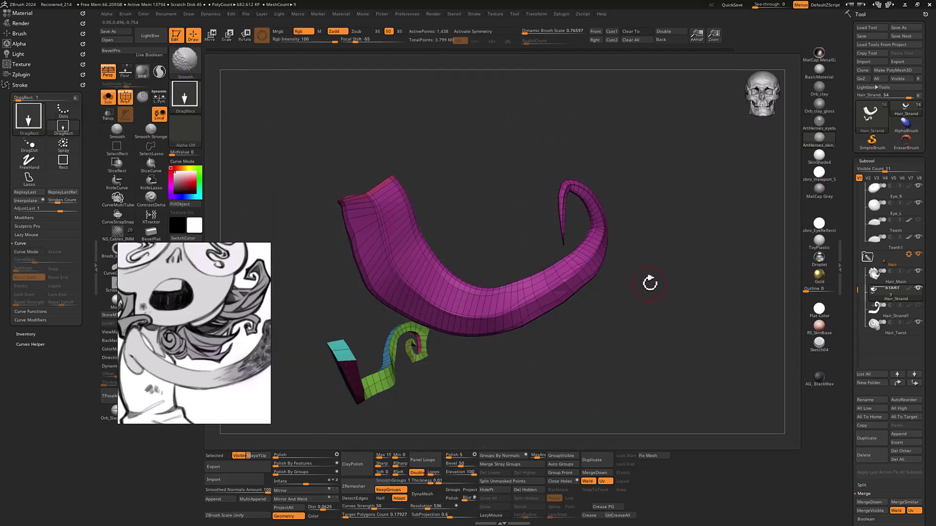
# - Hide the wireframe and turn the strand's dynamic subdivision back on to check the smoothed shape
pyautogui.hotkey('shift', 'f')
pyautogui.keyDown('alt'); pyautogui.moveTo(677, 284); pyautogui.dragTo(658, 277); pyautogui.keyUp('alt')
pyautogui.press('d')
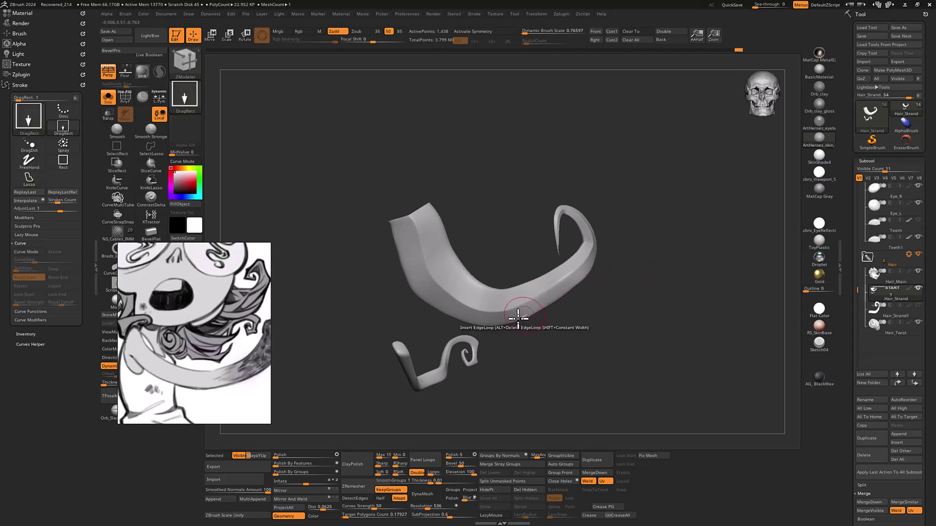
pyautogui.hotkey('shift', 'd')
pyautogui.press('d')
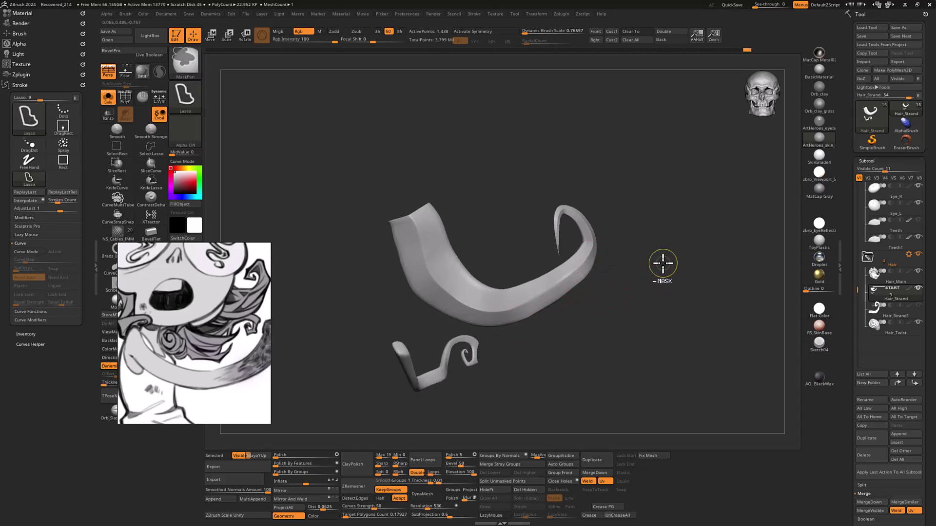
# - Adjust the strand's curl against the cheek with the Move brush, using the wireframe and the full character as guides
pyautogui.hotkey('shift', 'f')
pyautogui.moveTo(663, 256)
pyautogui.mouseDown()
pyautogui.moveTo(667, 267)
pyautogui.moveTo(644, 271)
pyautogui.mouseUp()
pyautogui.keyDown('alt'); pyautogui.moveTo(646, 231); pyautogui.dragTo(648, 261); pyautogui.keyUp('alt')
pyautogui.keyDown('alt'); pyautogui.moveTo(654, 236); pyautogui.dragTo(660, 255); pyautogui.keyUp('alt')
pyautogui.press('b')
pyautogui.press('m')
pyautogui.press('v')
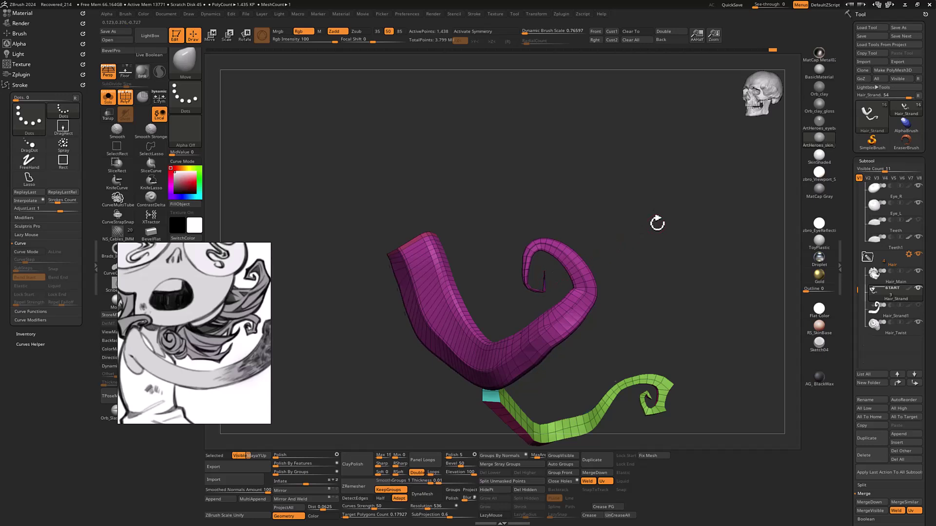
pyautogui.moveTo(658, 223); pyautogui.dragTo(577, 257)
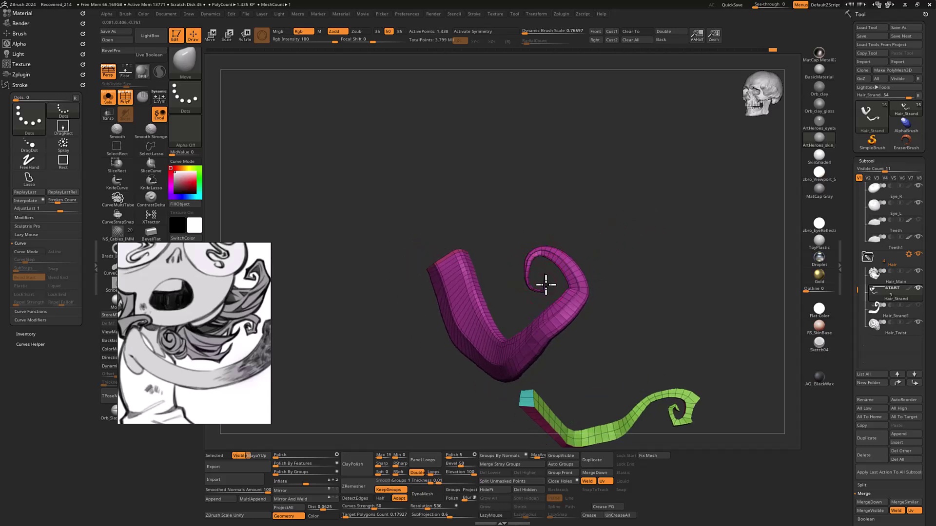
pyautogui.moveTo(647, 197); pyautogui.dragTo(727, 222)
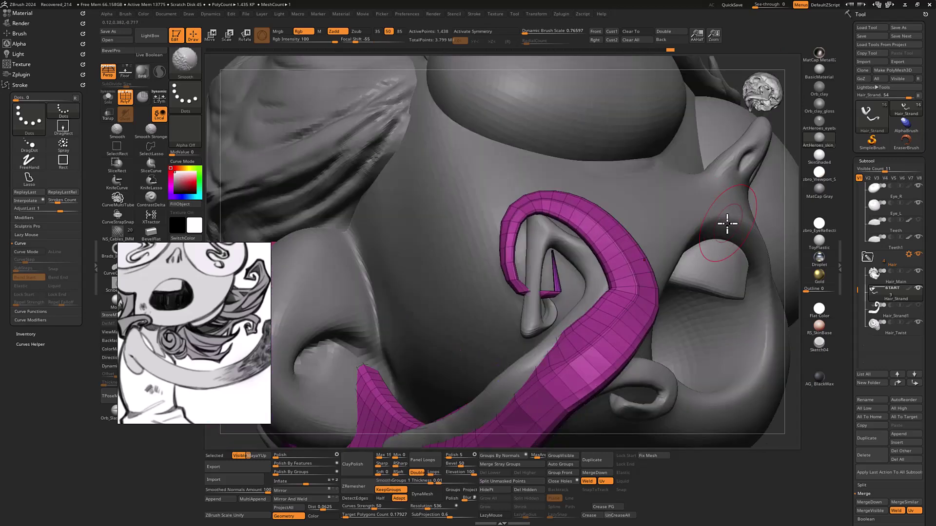
pyautogui.moveTo(794, 179)
pyautogui.mouseDown()
pyautogui.moveTo(689, 171)
pyautogui.moveTo(723, 205)
pyautogui.moveTo(687, 232)
pyautogui.mouseUp()
pyautogui.moveTo(622, 261); pyautogui.dragTo(662, 245)
# - Set the brush size and flatten the isolated strand's surfaces around the bend with hPolish
pyautogui.press('3')
pyautogui.press('s')
pyautogui.moveTo(514, 345); pyautogui.dragTo(518, 345)
pyautogui.press('2')
pyautogui.moveTo(508, 344)
pyautogui.mouseDown()
pyautogui.moveTo(545, 324)
pyautogui.moveTo(533, 329)
pyautogui.moveTo(569, 278)
pyautogui.moveTo(501, 335)
pyautogui.mouseUp()
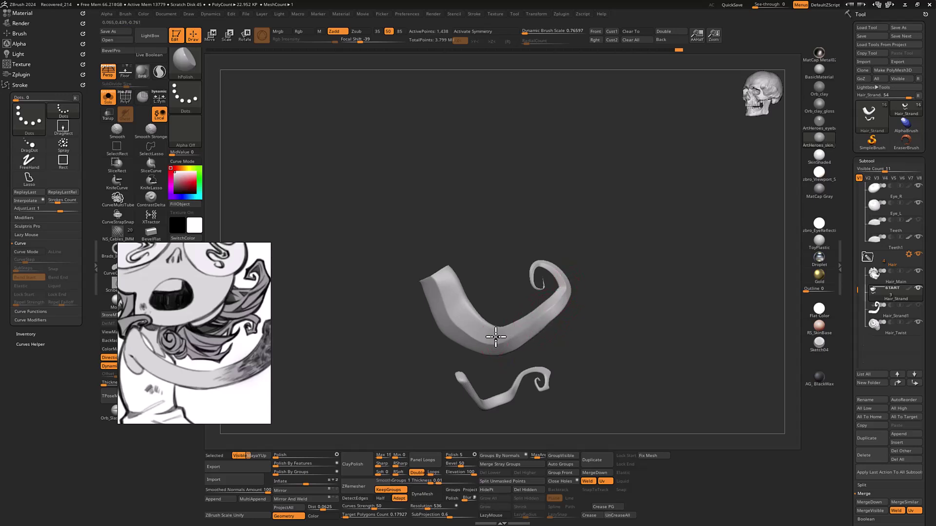
pyautogui.moveTo(596, 273); pyautogui.dragTo(610, 248)
# - Polish and smooth the strand's wide root end, then refine the surface toward the bend
pyautogui.press('1')
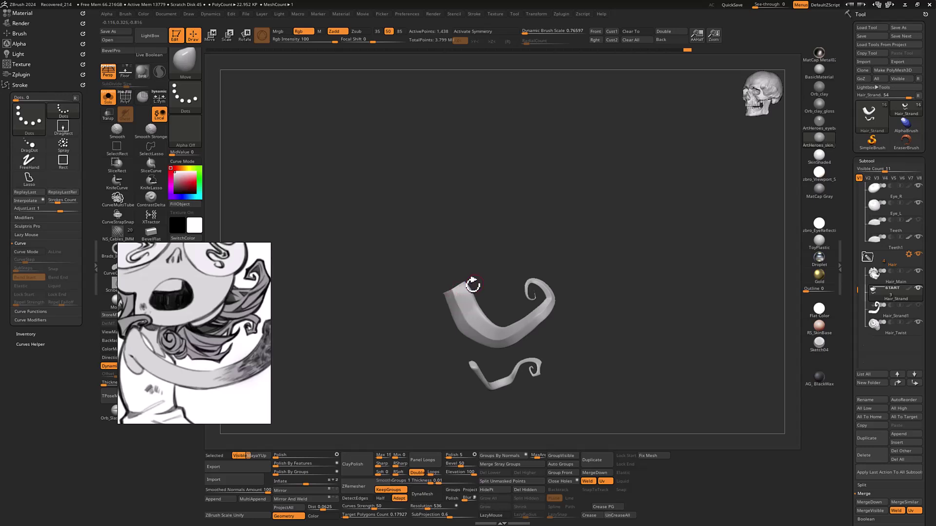
pyautogui.press('2')
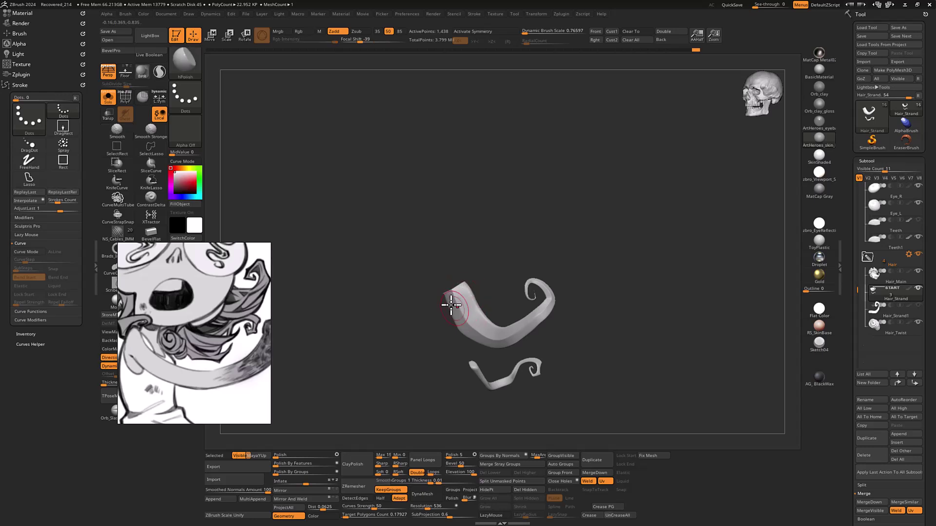
pyautogui.keyDown('shift'); pyautogui.moveTo(474, 334); pyautogui.dragTo(462, 310); pyautogui.keyUp('shift')
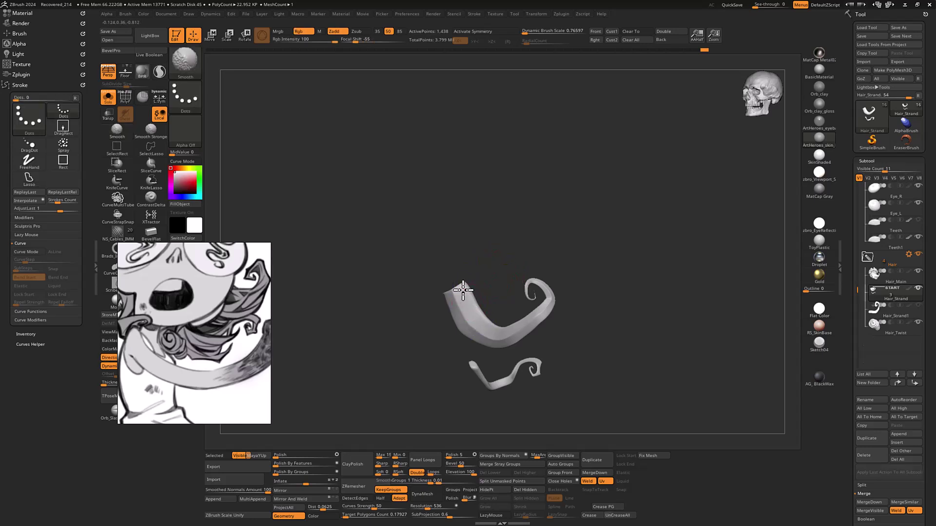
pyautogui.moveTo(647, 262); pyautogui.dragTo(638, 280)
pyautogui.moveTo(537, 305); pyautogui.dragTo(515, 329)
# - Show the full character and adjust the strand's root behind the ear with a resized Move brush
pyautogui.hotkey('shift', 'alt', 's')
pyautogui.moveTo(679, 259); pyautogui.dragTo(569, 271)
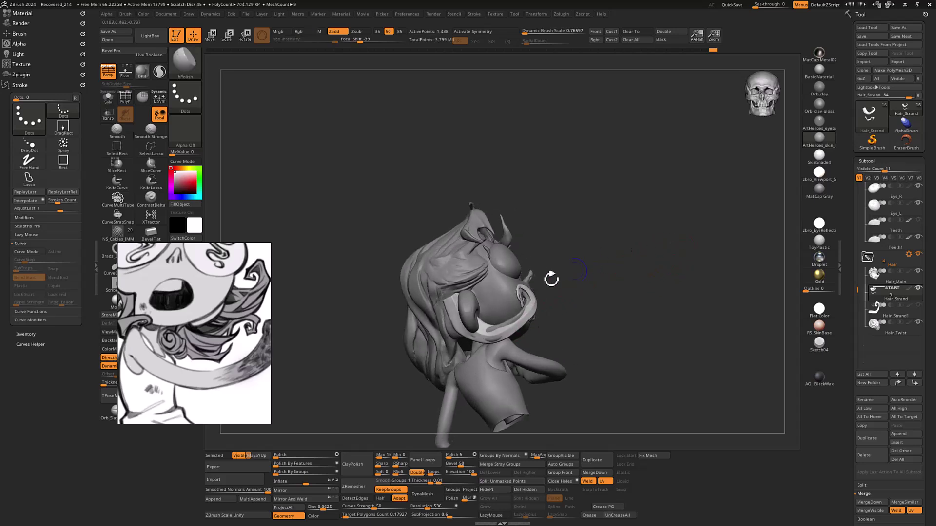
pyautogui.press('b')
pyautogui.press('m')
pyautogui.press('v')
pyautogui.press('s')
pyautogui.click(450, 315)
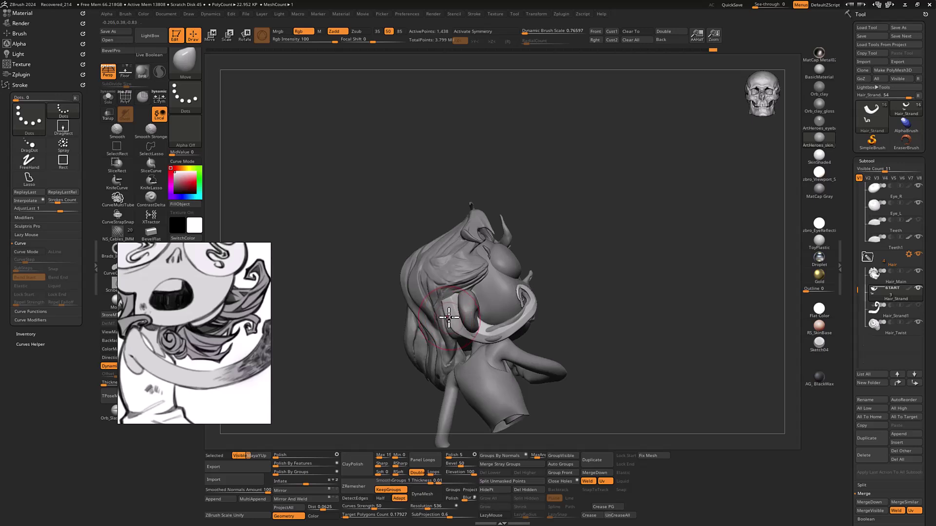
# - Isolate the strand to reshape its root section with the Move brush, then check the fit on the full character
pyautogui.hotkey('shift', 'alt', 's')
pyautogui.moveTo(610, 232); pyautogui.dragTo(563, 256)
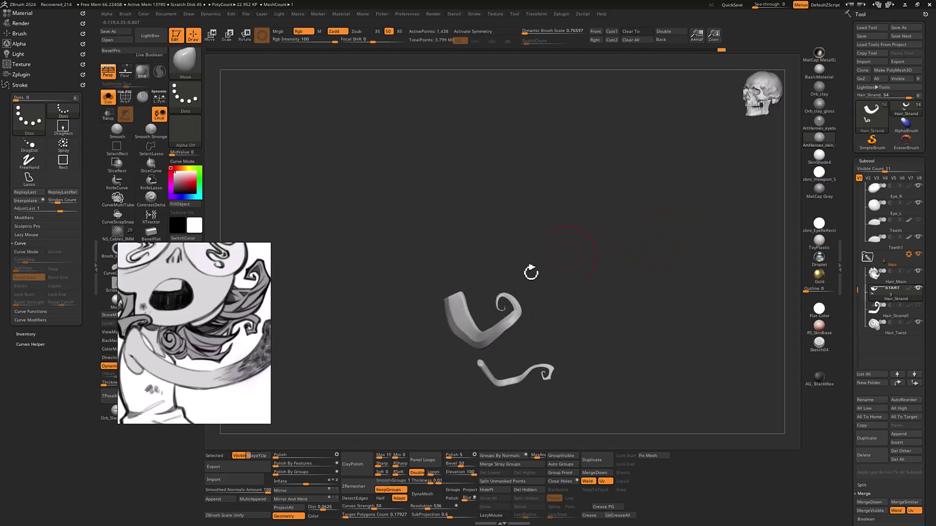
pyautogui.moveTo(481, 255); pyautogui.dragTo(459, 305)
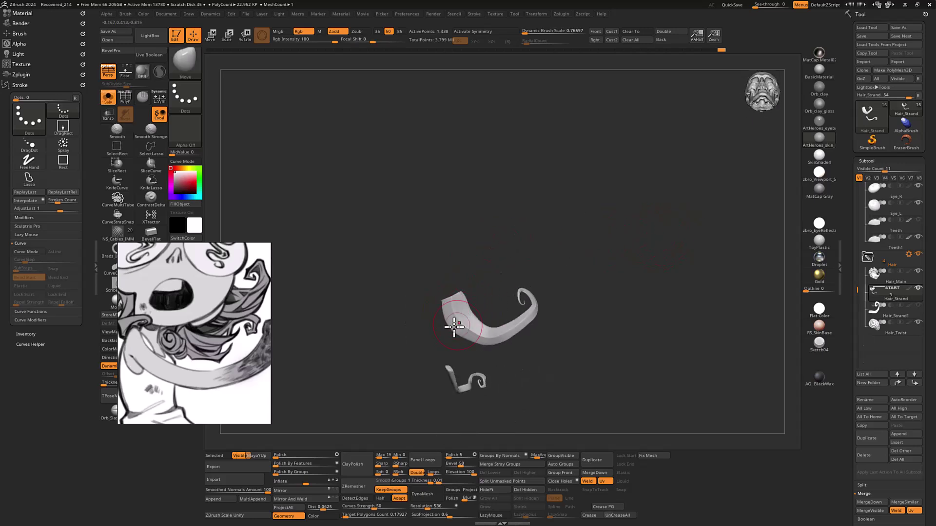
pyautogui.hotkey('shift', 'alt', 's')
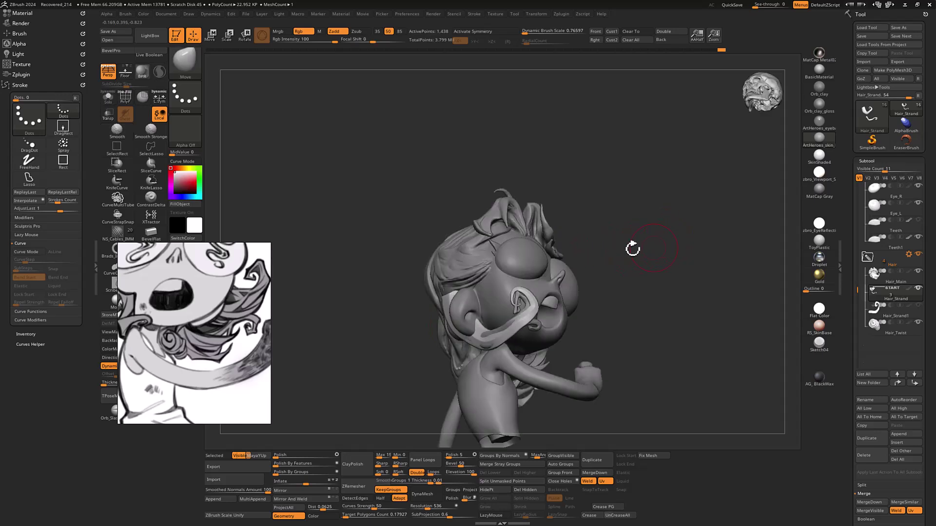
pyautogui.moveTo(679, 236); pyautogui.dragTo(582, 263)
pyautogui.moveTo(637, 250); pyautogui.dragTo(683, 224)
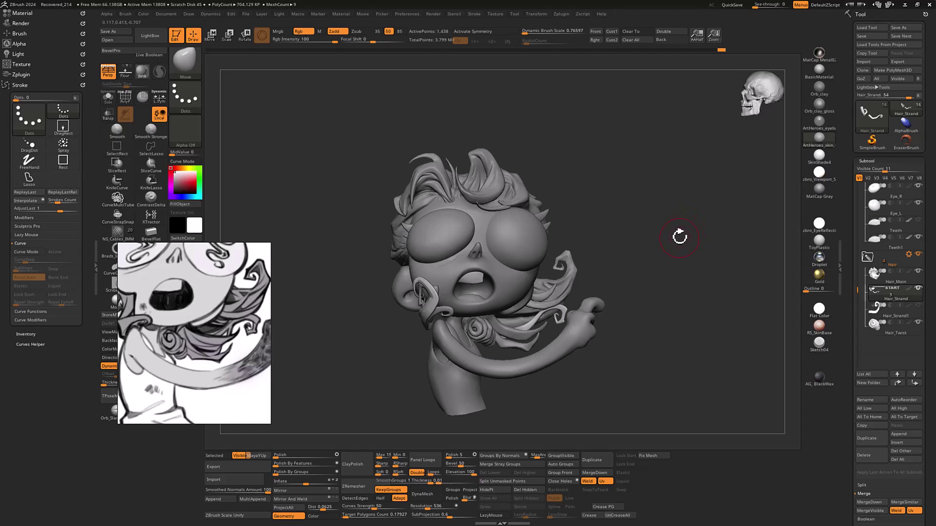
# - Place the reference sketch's hair area beside the head and draw a thin strand above the forehead with the DE_HairTubes brush
pyautogui.moveTo(672, 223); pyautogui.dragTo(673, 226)
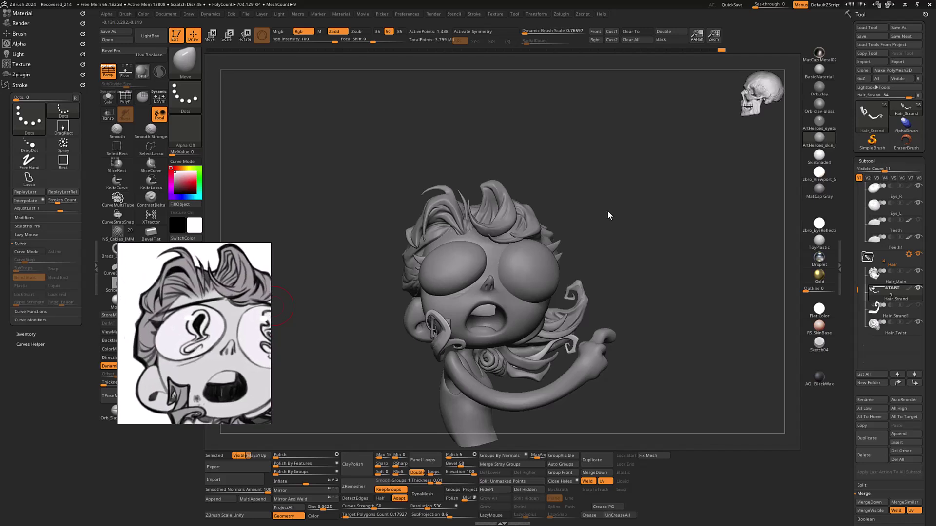
pyautogui.keyDown('alt'); pyautogui.moveTo(634, 183); pyautogui.dragTo(682, 236); pyautogui.keyUp('alt')
pyautogui.keyDown('alt'); pyautogui.moveTo(719, 164); pyautogui.dragTo(676, 232); pyautogui.keyUp('alt')
pyautogui.moveTo(689, 184); pyautogui.dragTo(702, 186)
pyautogui.press('s')
pyautogui.press('b')
pyautogui.press('s')
pyautogui.press('t')
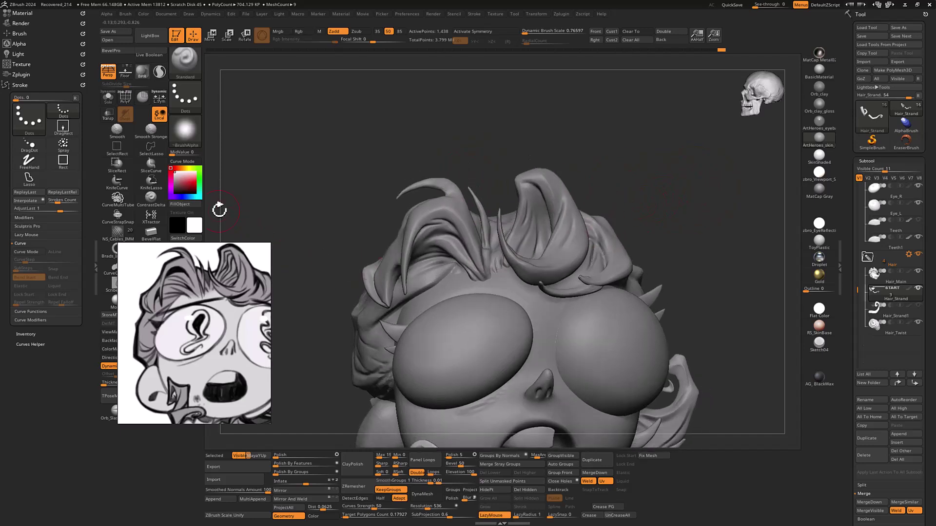
pyautogui.moveTo(158, 327); pyautogui.dragTo(260, 328)
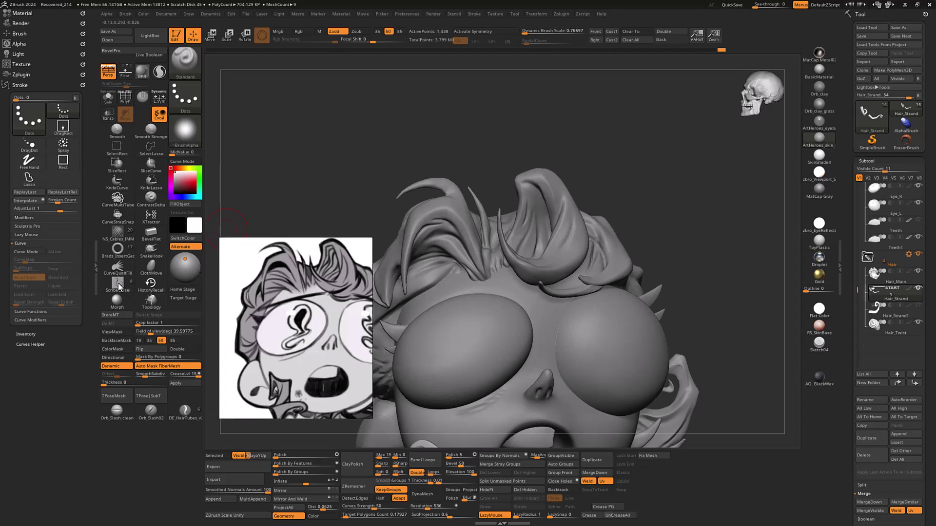
pyautogui.click(183, 407)
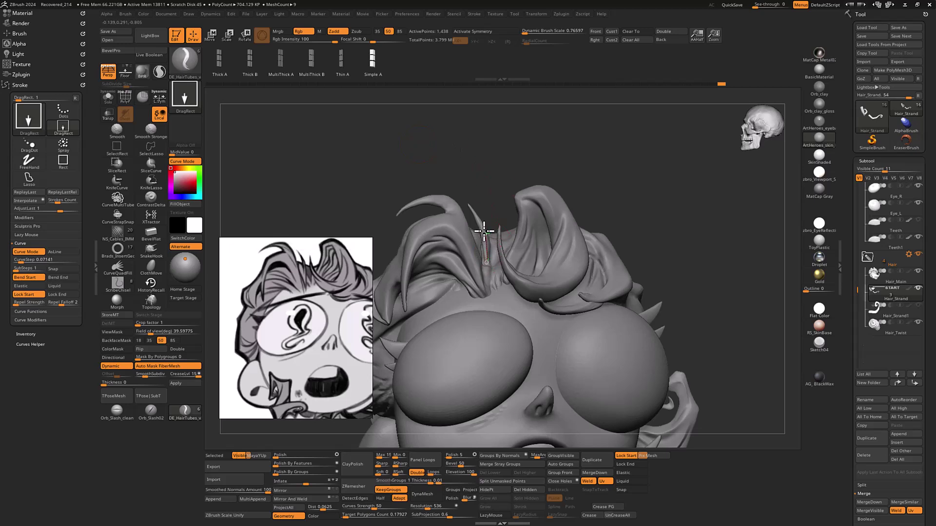
pyautogui.moveTo(469, 204); pyautogui.dragTo(469, 205)
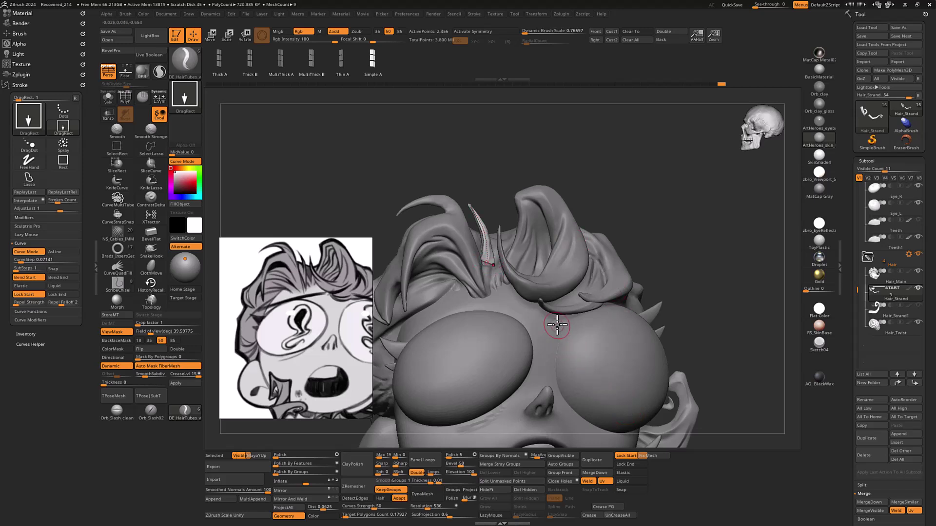
# - Adjust the thin forehead strand's curve with its start locked, repositioning its tip, middle and root from several angles
pyautogui.click(487, 263)
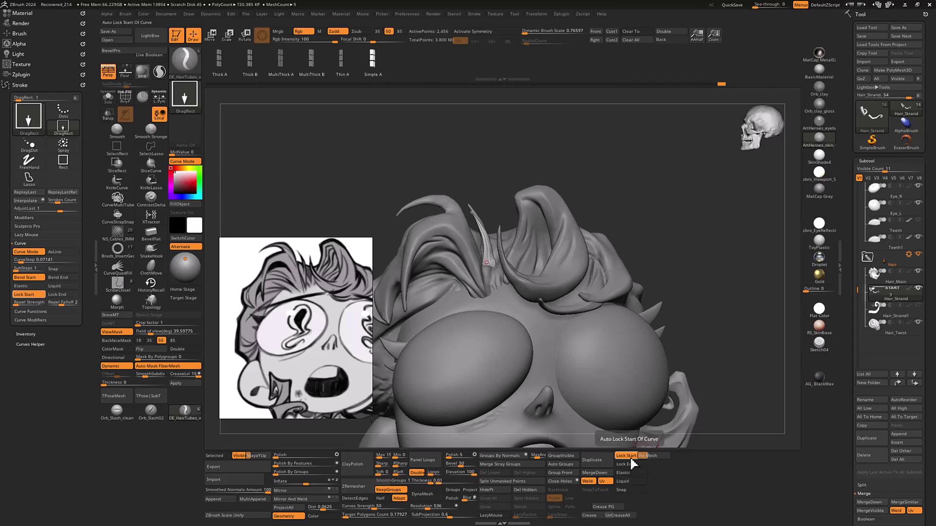
pyautogui.moveTo(473, 211); pyautogui.dragTo(472, 207)
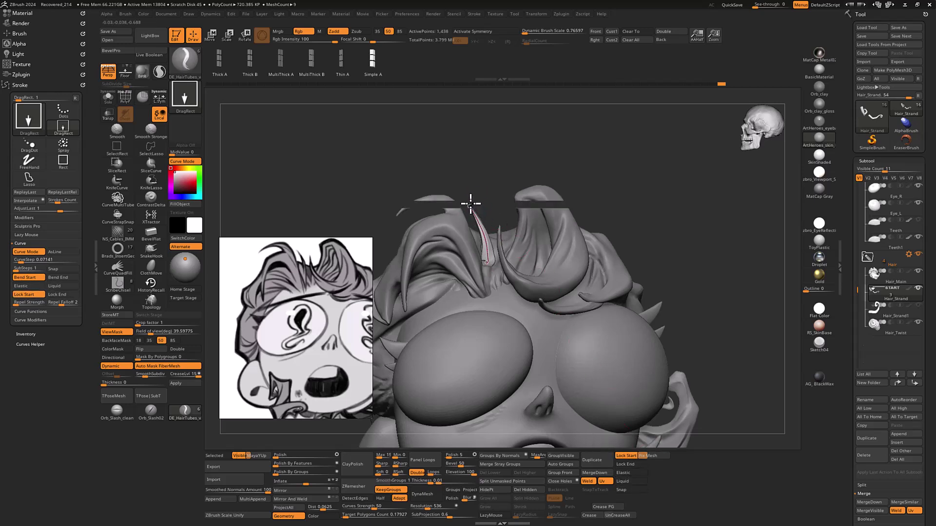
pyautogui.moveTo(516, 157); pyautogui.dragTo(484, 190)
pyautogui.moveTo(482, 226); pyautogui.dragTo(483, 230)
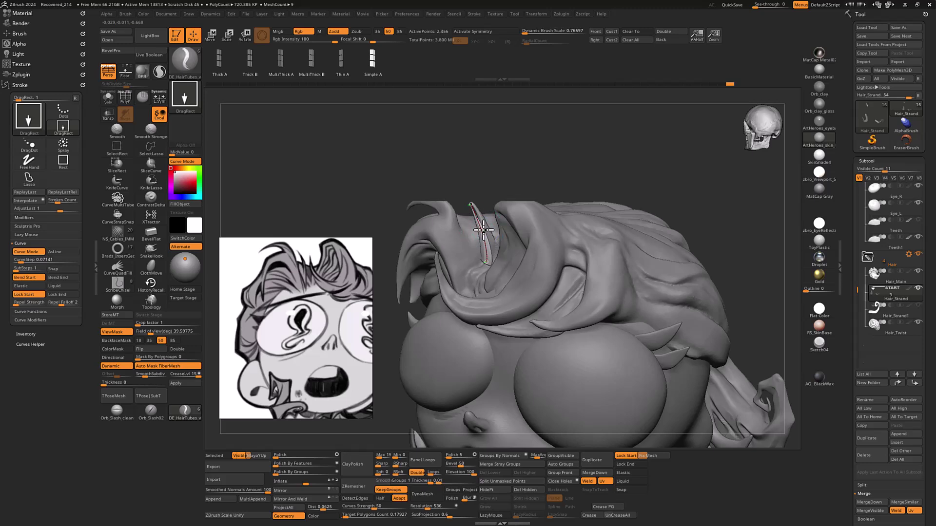
pyautogui.moveTo(520, 146); pyautogui.dragTo(530, 140)
pyautogui.moveTo(470, 203); pyautogui.dragTo(472, 205)
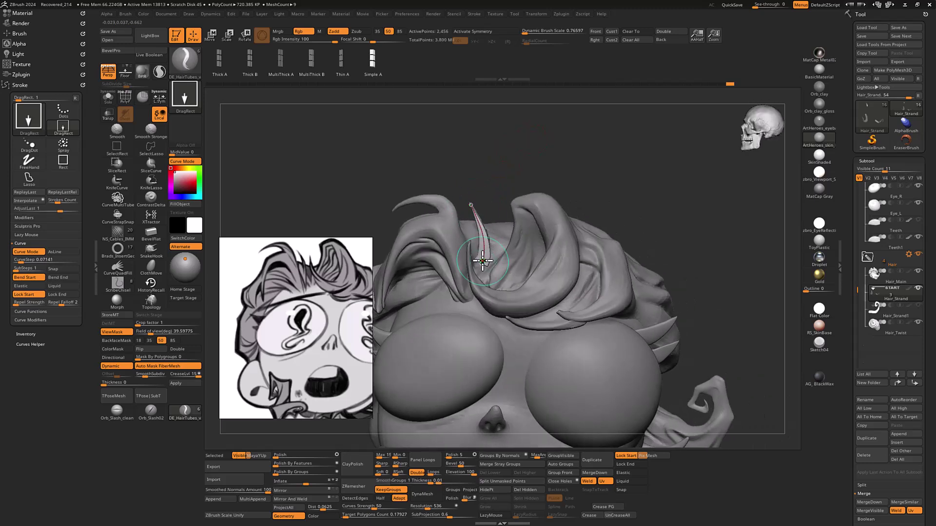
pyautogui.moveTo(482, 264); pyautogui.dragTo(483, 266)
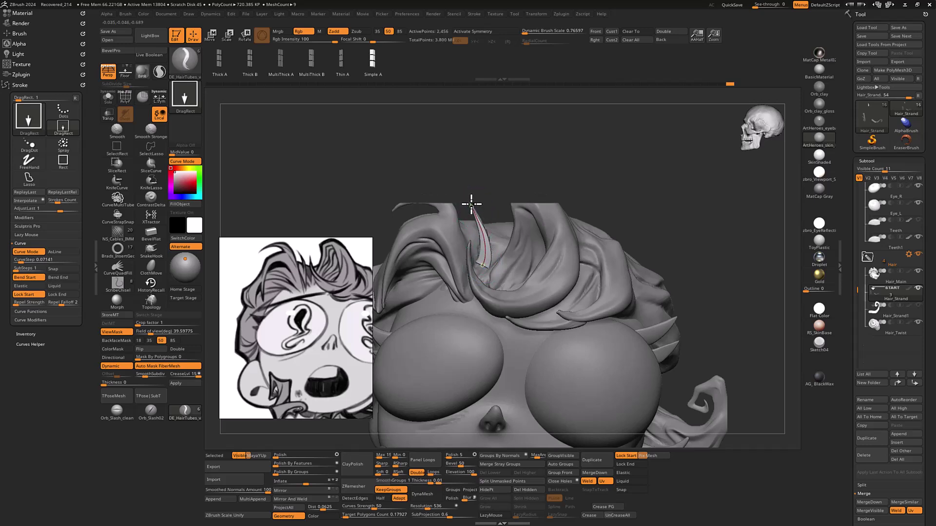
# - Extend the forehead strand's tip in Liquid curve mode, then turn Liquid off
pyautogui.moveTo(547, 152); pyautogui.dragTo(554, 146)
pyautogui.click(624, 481)
pyautogui.moveTo(473, 204); pyautogui.dragTo(469, 201)
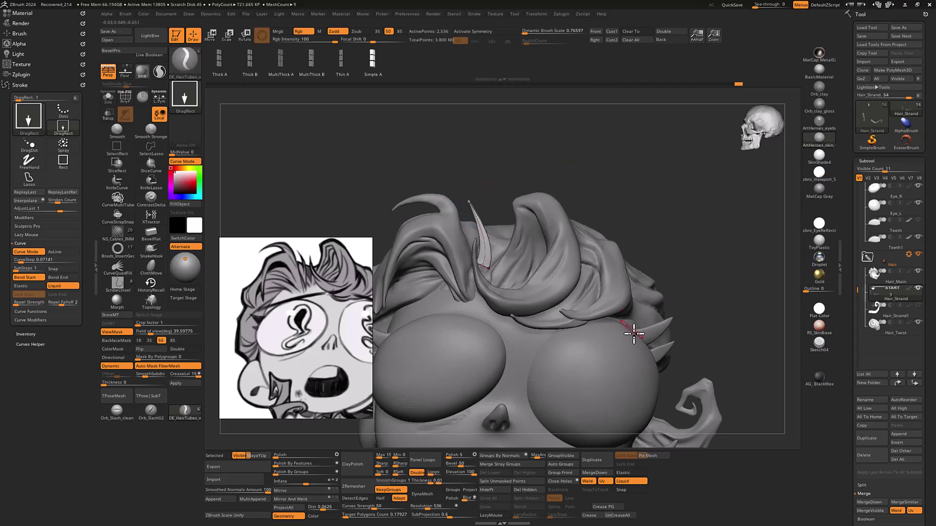
pyautogui.click(632, 481)
# - Refine the forehead strand's position among the surrounding hair with a resized Move brush
pyautogui.moveTo(710, 238); pyautogui.dragTo(646, 251)
pyautogui.hotkey('shift', 's')
pyautogui.hotkey('shift', 's')
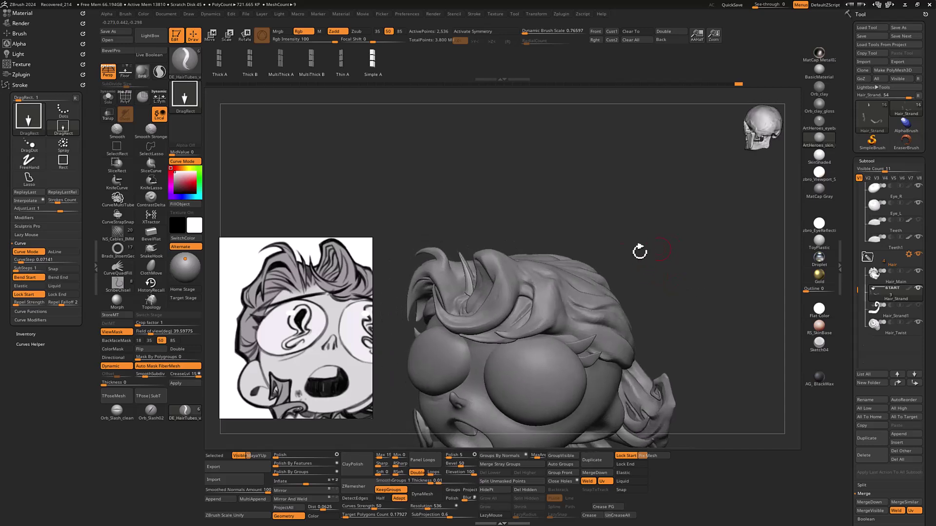
pyautogui.press('b')
pyautogui.press('m')
pyautogui.press('v')
pyautogui.press('s')
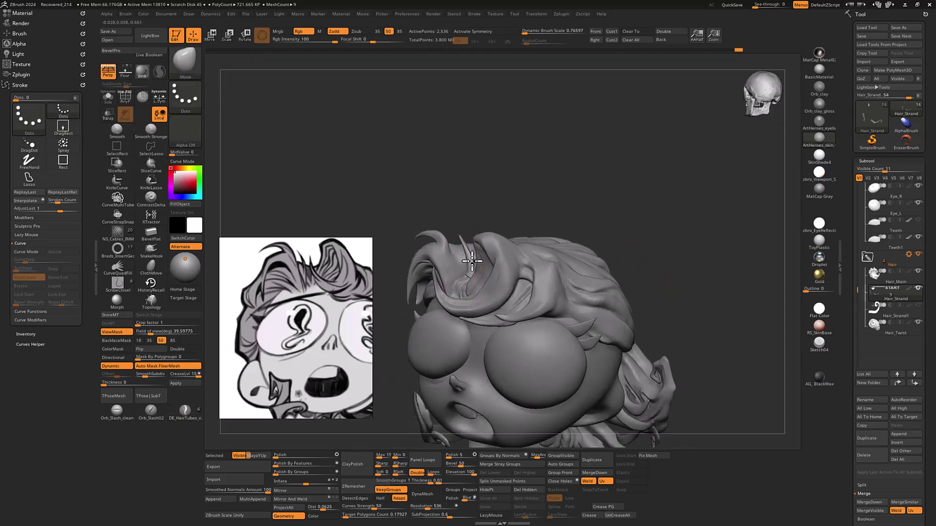
pyautogui.moveTo(561, 167); pyautogui.dragTo(578, 167)
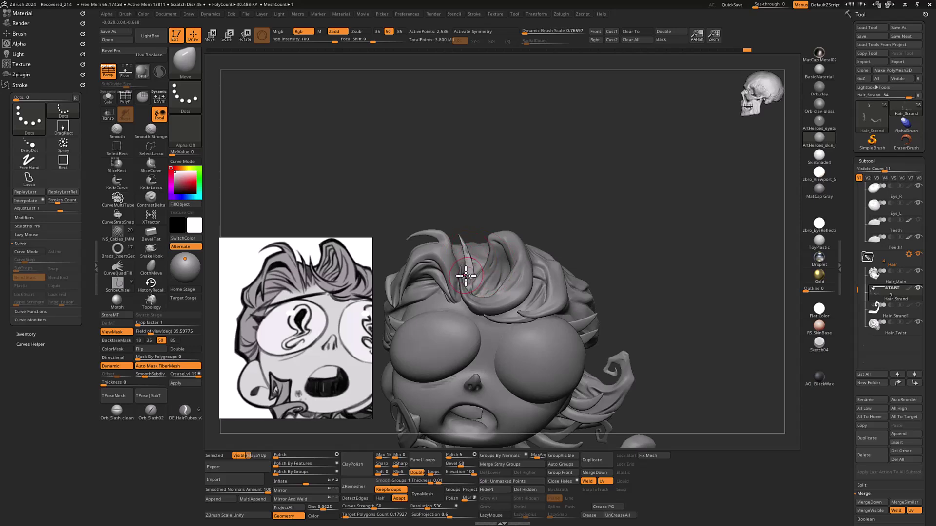
# - Isolate the forehead strand with its wireframe displayed
pyautogui.hotkey('shift', 'f')
pyautogui.keyDown('ctrl'); pyautogui.moveTo(566, 143); pyautogui.dragTo(629, 227, button='right'); pyautogui.keyUp('ctrl')
pyautogui.hotkey('alt', 's')
pyautogui.keyDown('ctrl'); pyautogui.moveTo(550, 168); pyautogui.dragTo(541, 237, button='right'); pyautogui.keyUp('ctrl')
pyautogui.moveTo(601, 243); pyautogui.dragTo(568, 215)
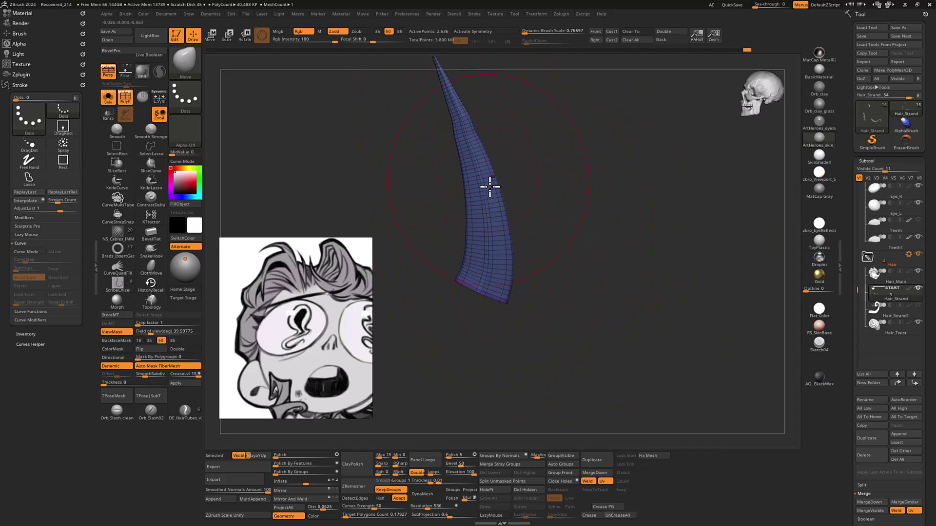
pyautogui.keyDown('ctrl'); pyautogui.moveTo(533, 257); pyautogui.dragTo(555, 214, button='right'); pyautogui.keyUp('ctrl')
pyautogui.press('s')
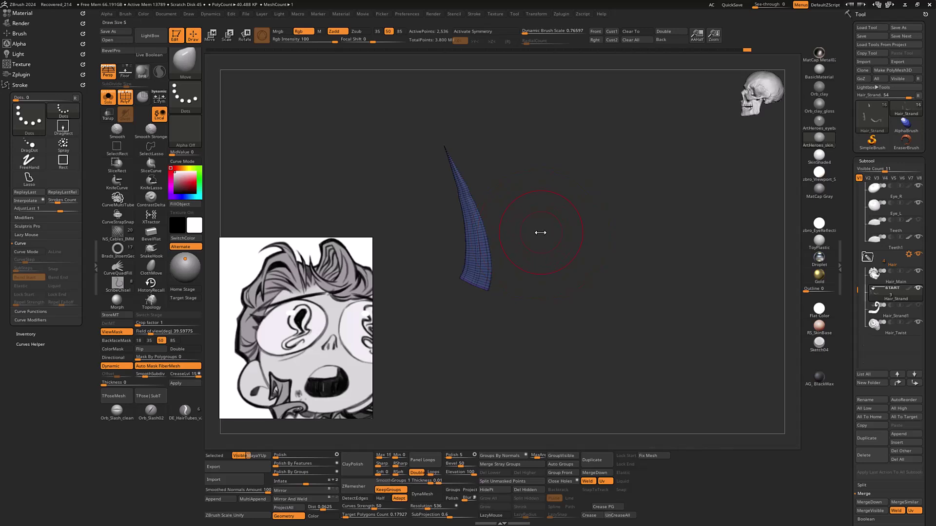
pyautogui.keyDown('alt'); pyautogui.moveTo(551, 240); pyautogui.dragTo(576, 304); pyautogui.keyUp('alt')
# - Turn off the dynamic subdivision preview and delete surplus edge loops near the strand's root with the ZModeler brush
pyautogui.press('b')
pyautogui.press('z')
pyautogui.press('m')
pyautogui.keyDown('alt'); pyautogui.click(512, 246); pyautogui.keyUp('alt')
pyautogui.keyDown('alt'); pyautogui.click(512, 233); pyautogui.keyUp('alt')
pyautogui.keyDown('alt'); pyautogui.click(512, 218); pyautogui.keyUp('alt')
pyautogui.keyDown('alt'); pyautogui.click(509, 203); pyautogui.keyUp('alt')
pyautogui.press('ctrl')
pyautogui.hotkey('shift', 'd')
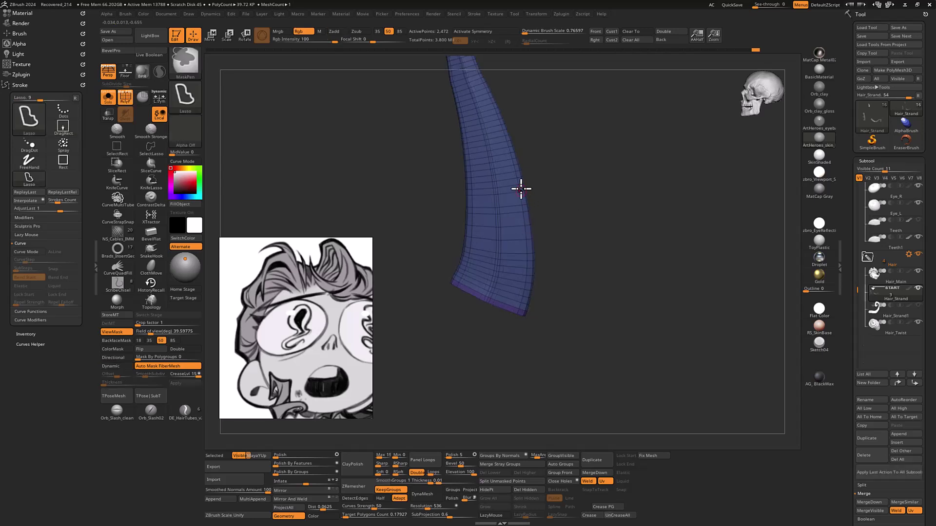
pyautogui.keyDown('alt'); pyautogui.click(511, 212); pyautogui.keyUp('alt')
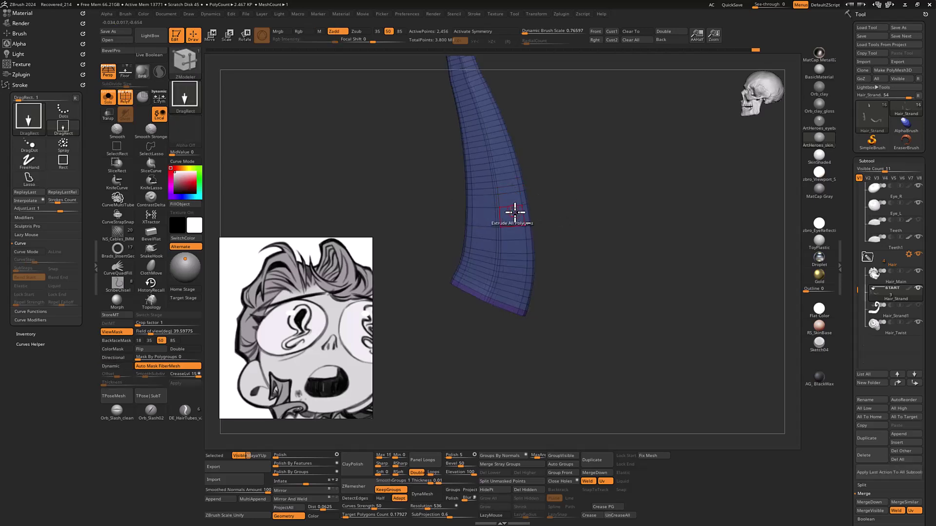
pyautogui.keyDown('alt'); pyautogui.click(512, 275); pyautogui.keyUp('alt')
pyautogui.keyDown('alt'); pyautogui.click(508, 285); pyautogui.keyUp('alt')
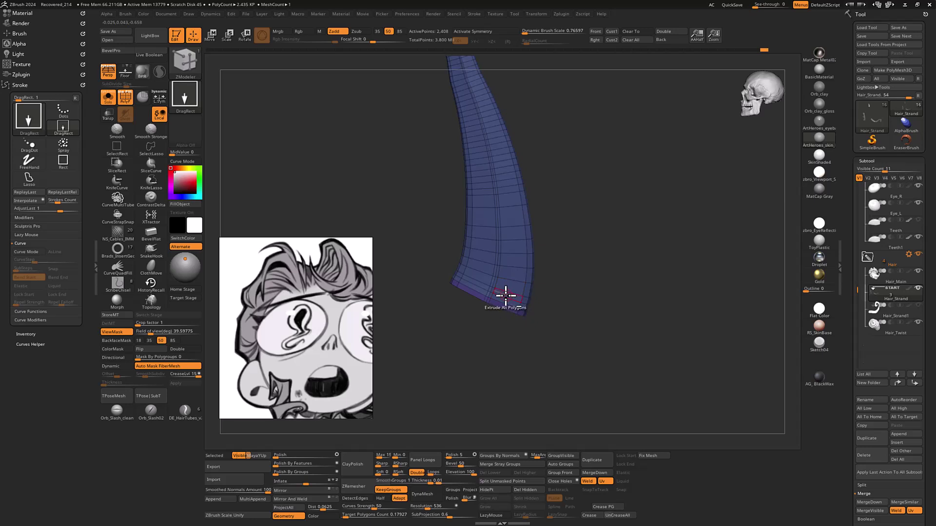
# - Thin out the edge loops along the strand's lower and middle sections with ZModeler
pyautogui.keyDown('alt'); pyautogui.moveTo(590, 190); pyautogui.dragTo(600, 242); pyautogui.keyUp('alt')
pyautogui.keyDown('alt'); pyautogui.click(516, 238); pyautogui.keyUp('alt')
pyautogui.keyDown('alt'); pyautogui.click(516, 225); pyautogui.keyUp('alt')
pyautogui.keyDown('alt'); pyautogui.click(514, 213); pyautogui.keyUp('alt')
pyautogui.keyDown('alt'); pyautogui.click(512, 201); pyautogui.keyUp('alt')
pyautogui.keyDown('alt'); pyautogui.click(512, 188); pyautogui.keyUp('alt')
pyautogui.keyDown('alt'); pyautogui.click(505, 178); pyautogui.keyUp('alt')
pyautogui.keyDown('alt'); pyautogui.click(499, 168); pyautogui.keyUp('alt')
pyautogui.keyDown('alt'); pyautogui.click(495, 157); pyautogui.keyUp('alt')
pyautogui.keyDown('alt'); pyautogui.moveTo(566, 142); pyautogui.dragTo(580, 179); pyautogui.keyUp('alt')
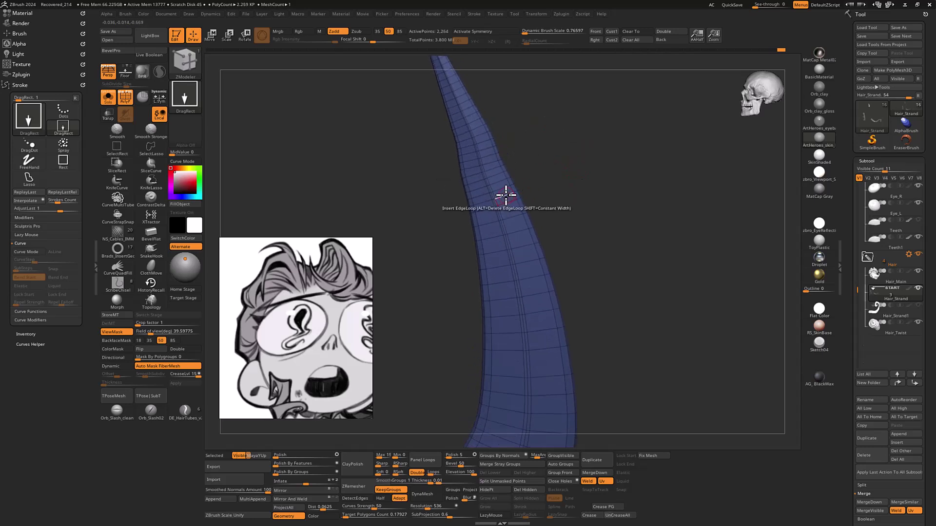
# - Delete surplus edge loops from the strand's upper section, using the ZModeler Insert action on single edge loops
pyautogui.press('space')
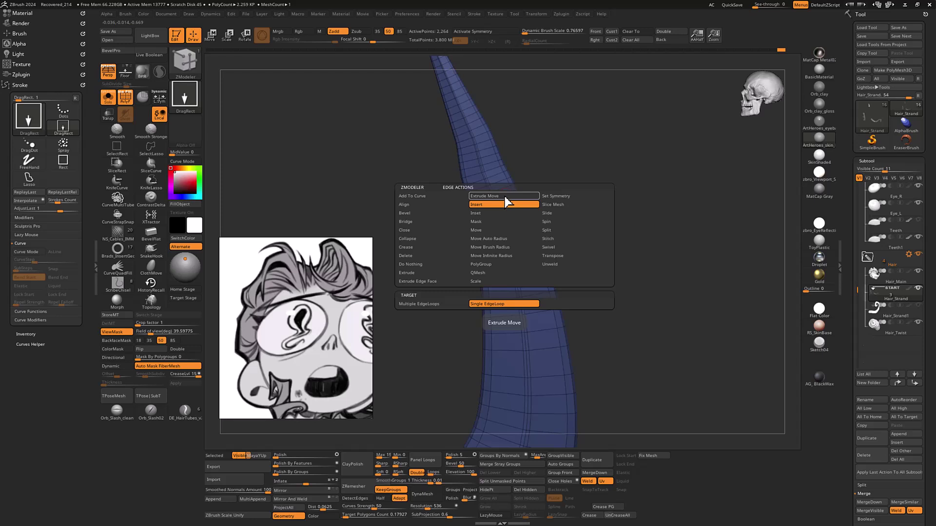
pyautogui.keyDown('alt'); pyautogui.click(505, 194); pyautogui.keyUp('alt')
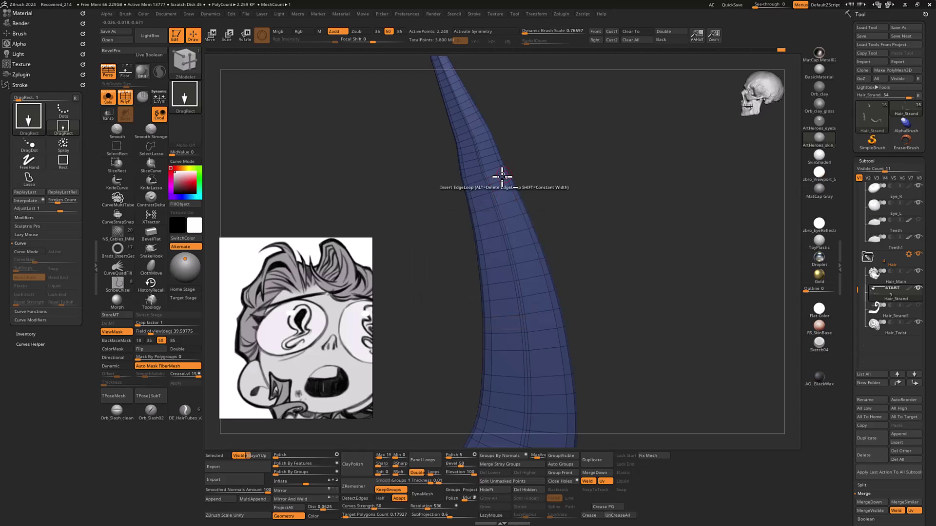
pyautogui.keyDown('alt'); pyautogui.click(495, 171); pyautogui.keyUp('alt')
pyautogui.keyDown('alt'); pyautogui.click(488, 156); pyautogui.keyUp('alt')
pyautogui.keyDown('alt'); pyautogui.moveTo(555, 131); pyautogui.dragTo(569, 160); pyautogui.keyUp('alt')
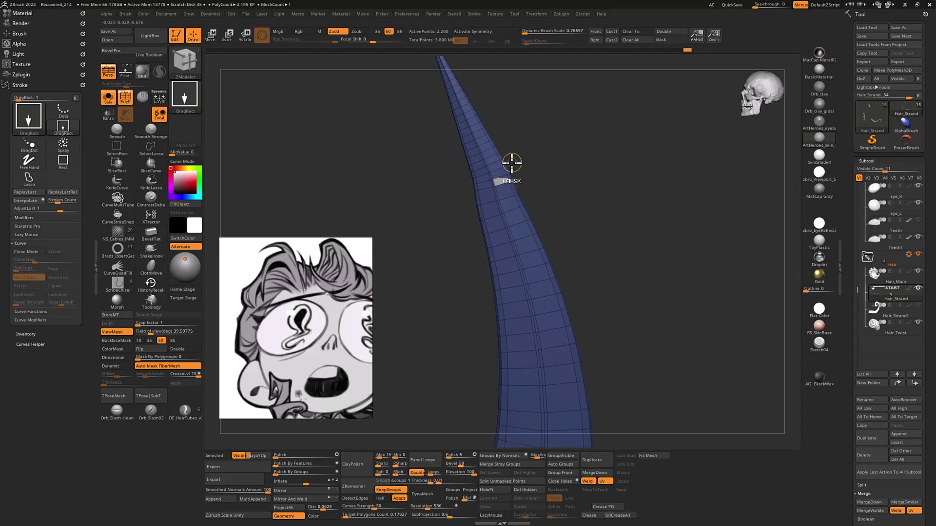
pyautogui.keyDown('alt'); pyautogui.click(480, 139); pyautogui.keyUp('alt')
pyautogui.keyDown('alt'); pyautogui.click(480, 129); pyautogui.keyUp('alt')
pyautogui.keyDown('alt'); pyautogui.click(480, 121); pyautogui.keyUp('alt')
pyautogui.keyDown('alt'); pyautogui.moveTo(498, 110); pyautogui.dragTo(521, 147); pyautogui.keyUp('alt')
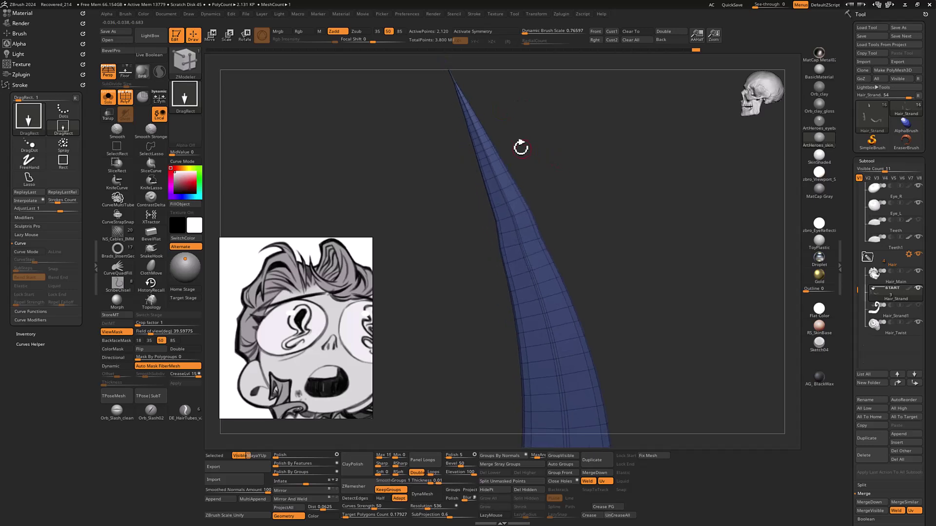
# - Remove the dense edge loops around the strand's narrow tip
pyautogui.keyDown('alt'); pyautogui.click(491, 153); pyautogui.keyUp('alt')
pyautogui.keyDown('alt'); pyautogui.click(485, 141); pyautogui.keyUp('alt')
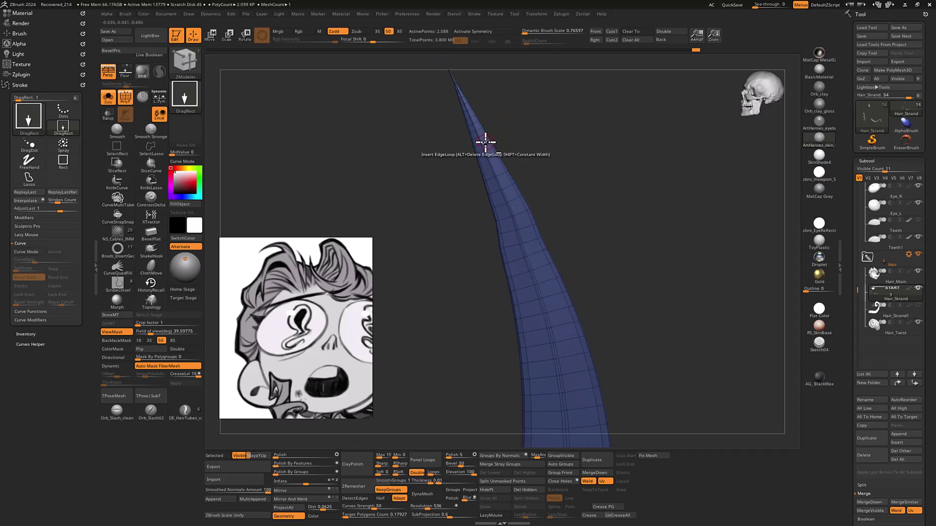
pyautogui.moveTo(531, 124); pyautogui.dragTo(535, 164)
pyautogui.keyDown('alt'); pyautogui.click(485, 187); pyautogui.keyUp('alt')
pyautogui.keyDown('alt'); pyautogui.click(480, 184); pyautogui.keyUp('alt')
pyautogui.keyDown('alt'); pyautogui.click(464, 158); pyautogui.keyUp('alt')
pyautogui.keyDown('alt'); pyautogui.click(459, 147); pyautogui.keyUp('alt')
pyautogui.moveTo(529, 159); pyautogui.dragTo(510, 162)
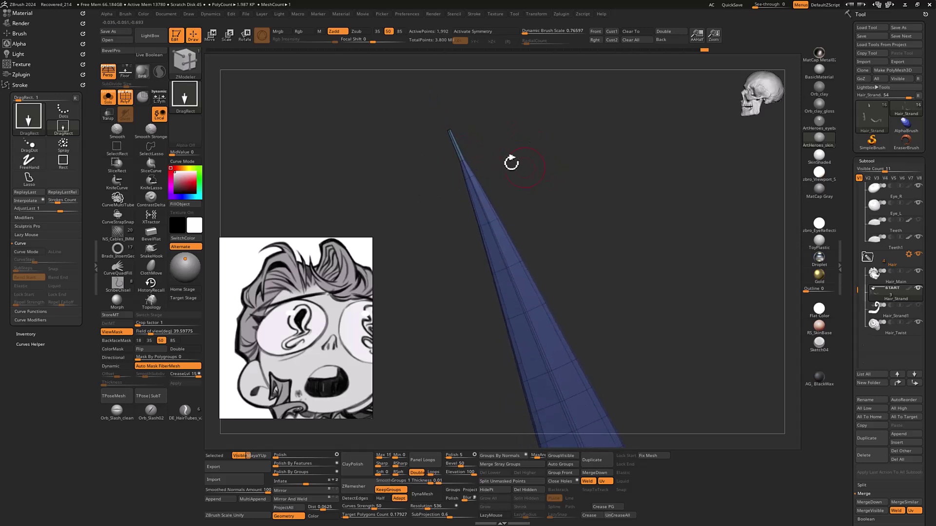
pyautogui.keyDown('alt'); pyautogui.click(472, 180); pyautogui.keyUp('alt')
# - Thin the strand's remaining edge loops a second time, working from the tip to the middle
pyautogui.moveTo(568, 219); pyautogui.dragTo(619, 227)
pyautogui.keyDown('alt'); pyautogui.click(489, 169); pyautogui.keyUp('alt')
pyautogui.keyDown('alt'); pyautogui.click(502, 194); pyautogui.keyUp('alt')
pyautogui.keyDown('alt'); pyautogui.click(507, 211); pyautogui.keyUp('alt')
pyautogui.keyDown('alt'); pyautogui.click(514, 233); pyautogui.keyUp('alt')
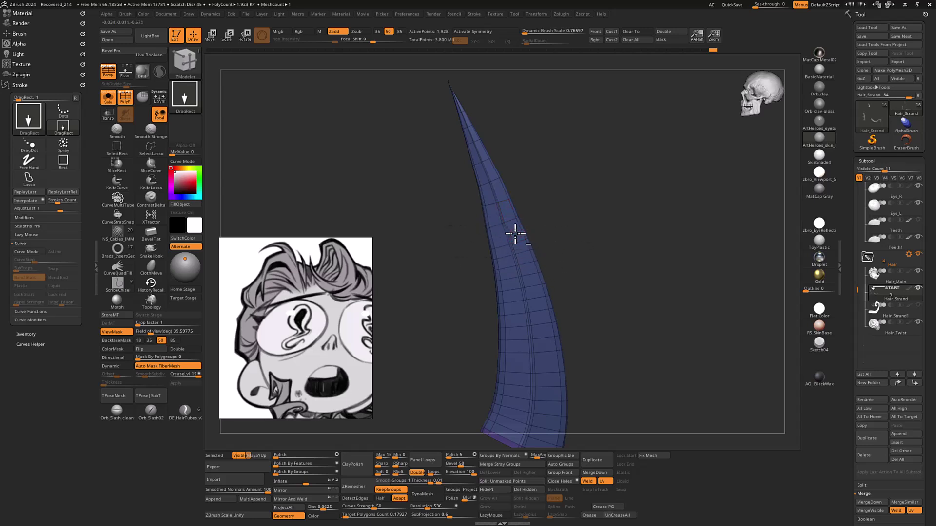
pyautogui.keyDown('alt'); pyautogui.click(525, 252); pyautogui.keyUp('alt')
pyautogui.keyDown('alt'); pyautogui.click(531, 276); pyautogui.keyUp('alt')
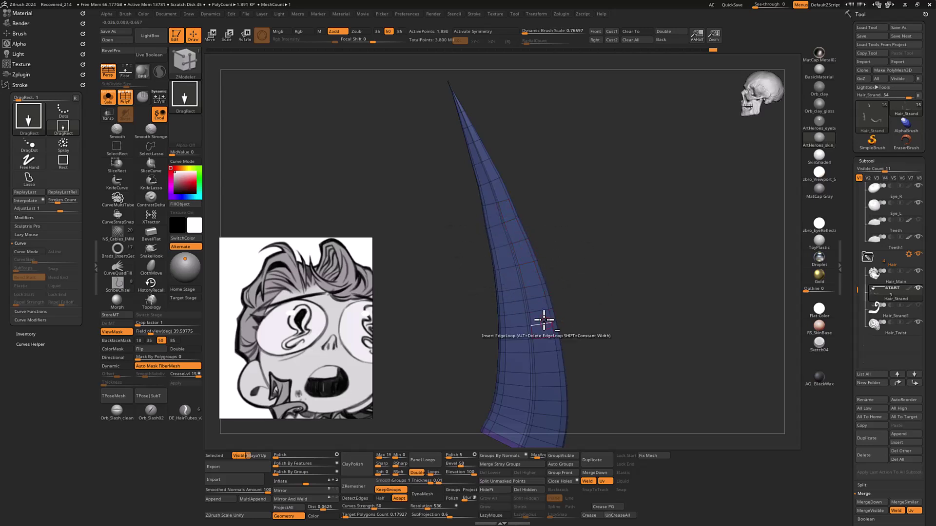
pyautogui.keyDown('alt'); pyautogui.click(537, 301); pyautogui.keyUp('alt')
# - Continue the second edge-loop reduction from the strand's middle down to its root
pyautogui.keyDown('alt'); pyautogui.moveTo(613, 336); pyautogui.dragTo(607, 295); pyautogui.keyUp('alt')
pyautogui.keyDown('alt'); pyautogui.click(538, 283); pyautogui.keyUp('alt')
pyautogui.keyDown('alt'); pyautogui.click(537, 311); pyautogui.keyUp('alt')
pyautogui.keyDown('alt'); pyautogui.click(539, 345); pyautogui.keyUp('alt')
pyautogui.keyDown('alt'); pyautogui.click(543, 371); pyautogui.keyUp('alt')
pyautogui.keyDown('alt'); pyautogui.click(537, 397); pyautogui.keyUp('alt')
# - Show the rest of the character and reshape the simplified strand between the hair tufts with the Move brush
pyautogui.keyDown('alt'); pyautogui.moveTo(586, 352); pyautogui.dragTo(633, 246); pyautogui.keyUp('alt')
pyautogui.hotkey('ctrl', 'shift', 's')
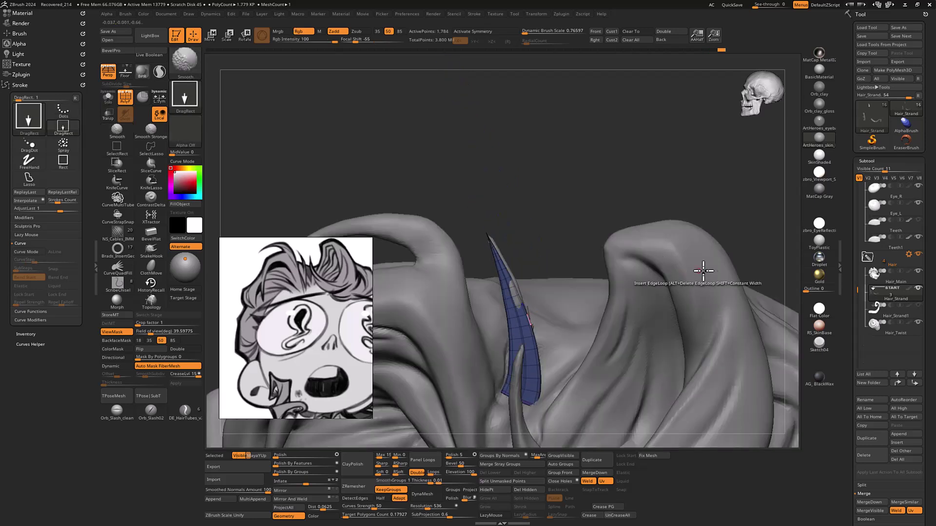
pyautogui.keyDown('alt'); pyautogui.moveTo(732, 216); pyautogui.dragTo(676, 213); pyautogui.keyUp('alt')
pyautogui.press('b')
pyautogui.press('m')
pyautogui.press('v')
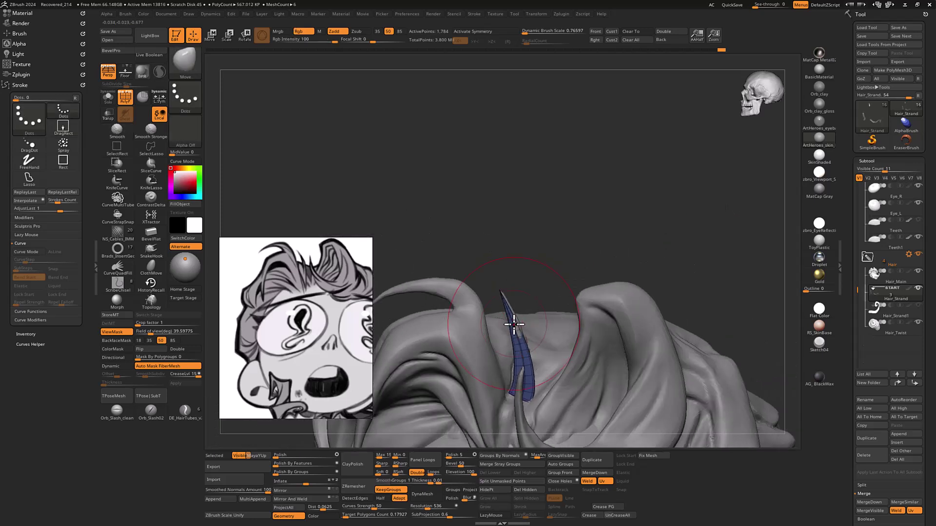
pyautogui.moveTo(515, 323); pyautogui.dragTo(520, 320)
pyautogui.moveTo(584, 268)
pyautogui.mouseDown()
pyautogui.moveTo(635, 239)
pyautogui.moveTo(653, 309)
pyautogui.moveTo(572, 313)
pyautogui.moveTo(658, 309)
pyautogui.moveTo(579, 285)
pyautogui.moveTo(578, 311)
pyautogui.mouseUp()
# - Restore the smoothed preview without wireframe and check the strand's shape alone and against the full hair
pyautogui.hotkey('ctrl', 'shift', 's')
pyautogui.hotkey('shift', 'f')
pyautogui.press('d')
pyautogui.press('s')
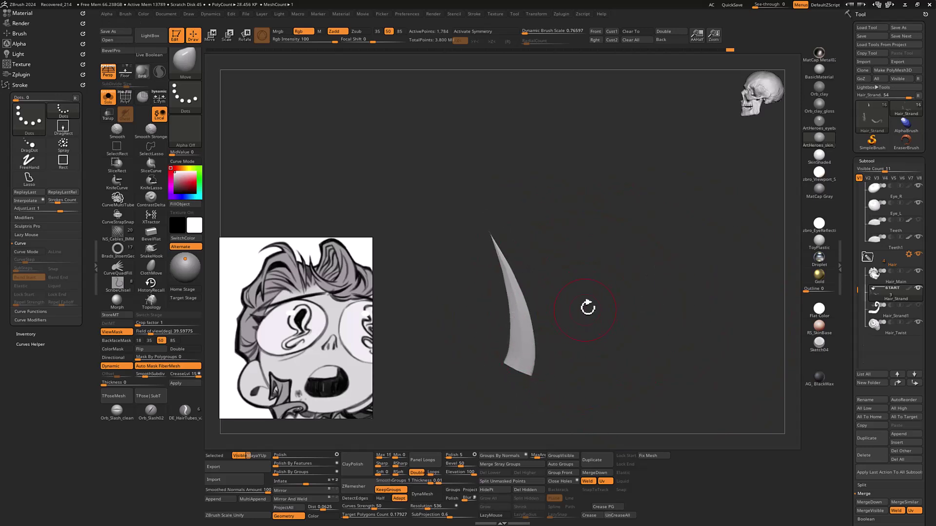
pyautogui.hotkey('shift', 's')
pyautogui.moveTo(692, 244); pyautogui.dragTo(634, 236)
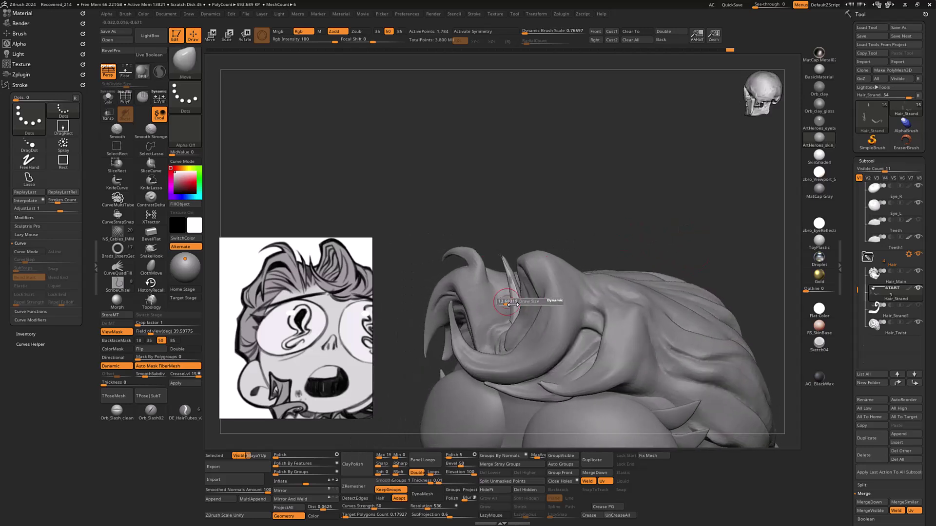
pyautogui.moveTo(618, 201)
pyautogui.mouseDown()
pyautogui.moveTo(655, 203)
pyautogui.moveTo(608, 198)
pyautogui.mouseUp()
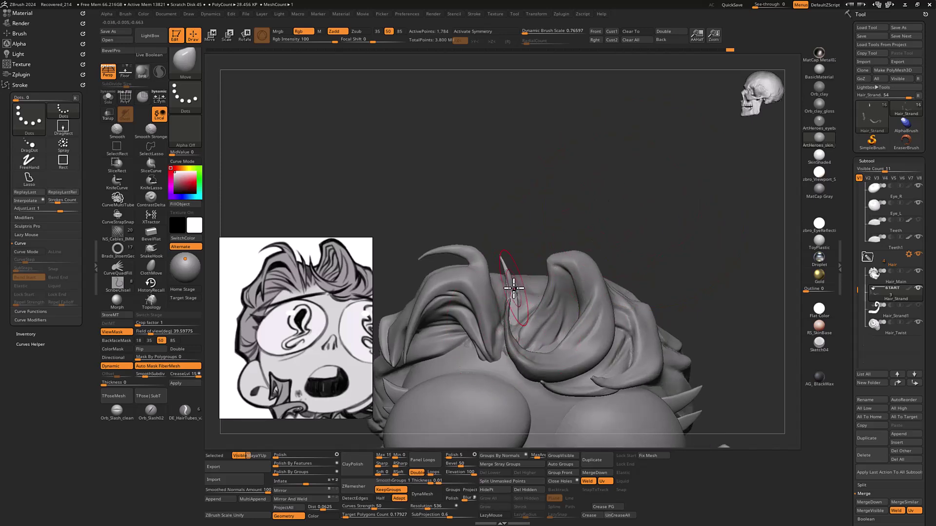
# - Refine the forehead strand's volume with the Standard brush and smooth its surface
pyautogui.press('b')
pyautogui.press('s')
pyautogui.press('t')
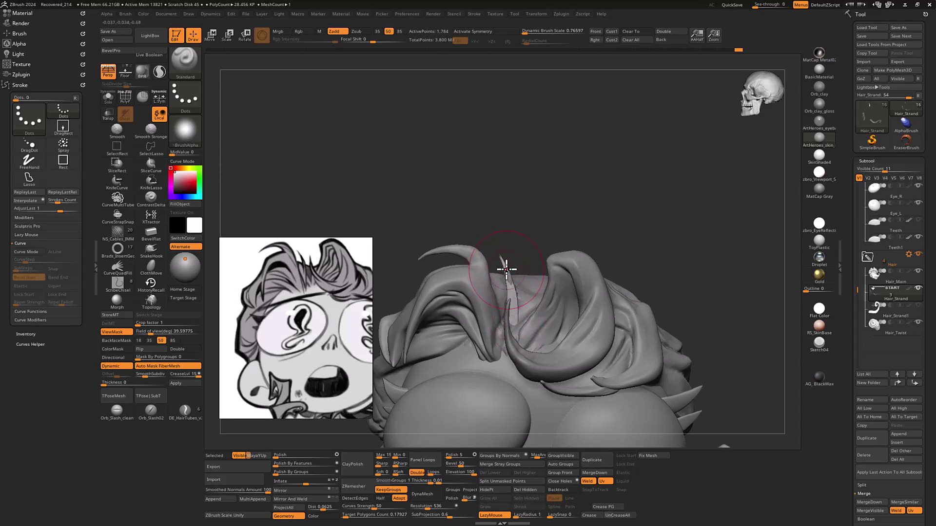
pyautogui.moveTo(572, 196); pyautogui.dragTo(636, 206)
pyautogui.hotkey('shift', 's')
pyautogui.hotkey('shift', 's')
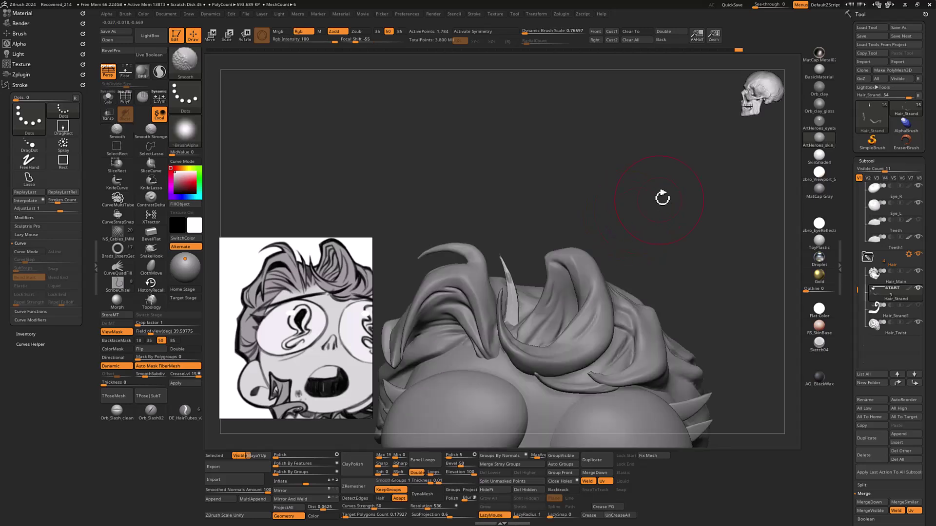
# - Return to the Move brush and adjust the forehead strand against the reference while viewing the whole head
pyautogui.press('b')
pyautogui.press('m')
pyautogui.press('v')
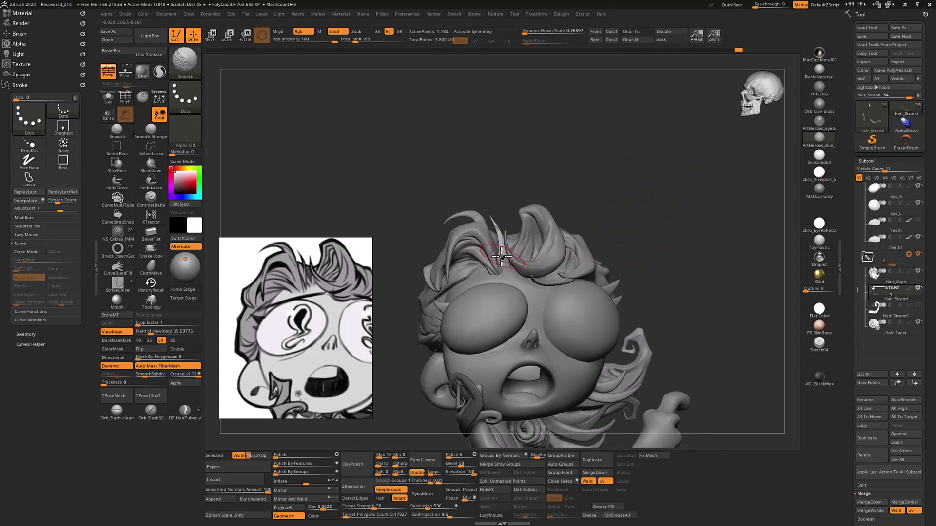
pyautogui.moveTo(572, 200); pyautogui.dragTo(604, 186)
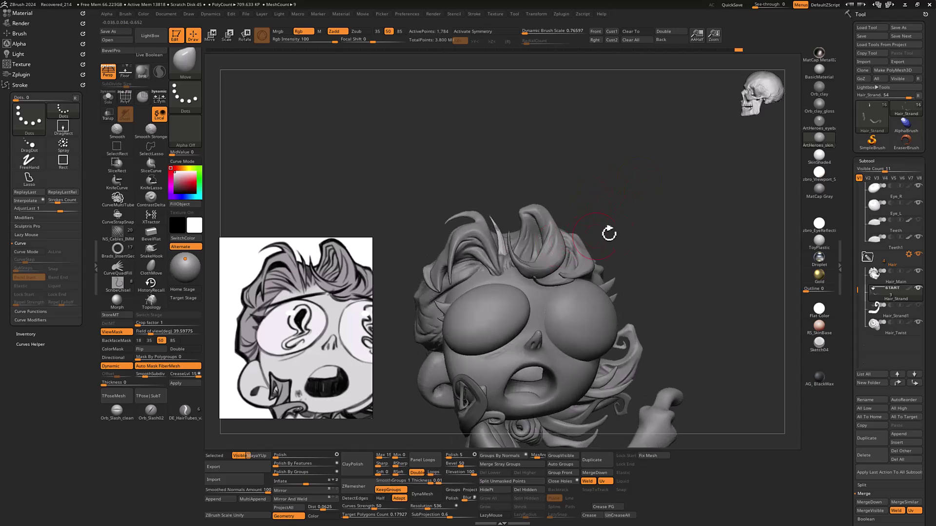
# - Frame the view around the Eye_L subtool, then make the forehead hair strand the active subtool
pyautogui.keyDown('alt'); pyautogui.click(593, 321); pyautogui.keyUp('alt')
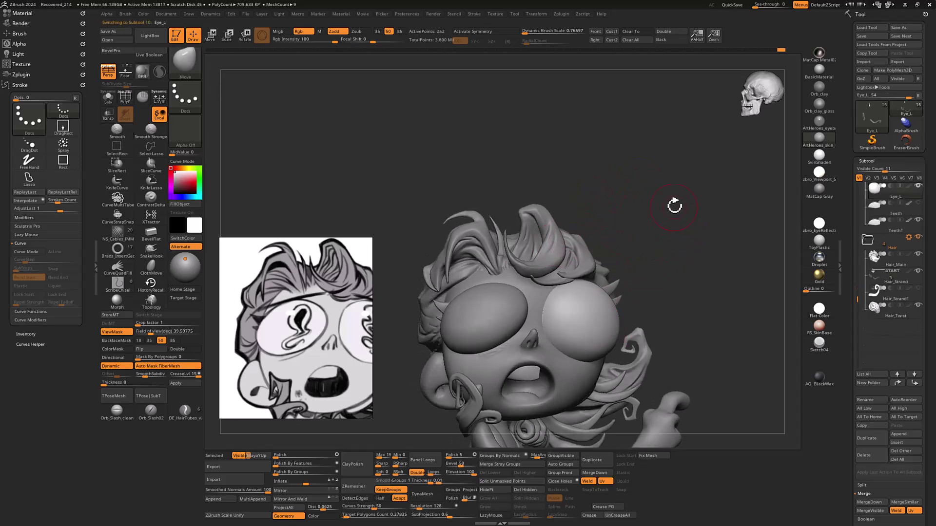
pyautogui.press('f')
pyautogui.moveTo(701, 192); pyautogui.dragTo(711, 198)
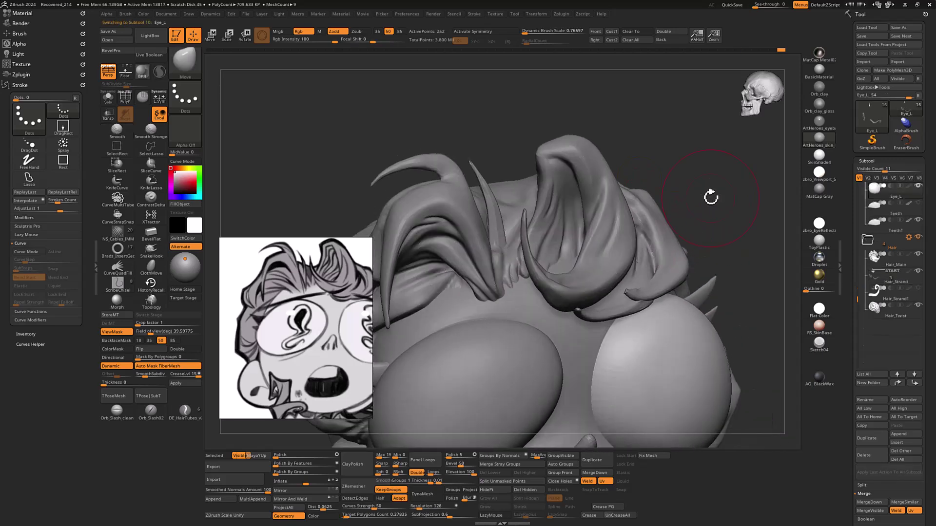
pyautogui.keyDown('alt'); pyautogui.click(498, 235); pyautogui.keyUp('alt')
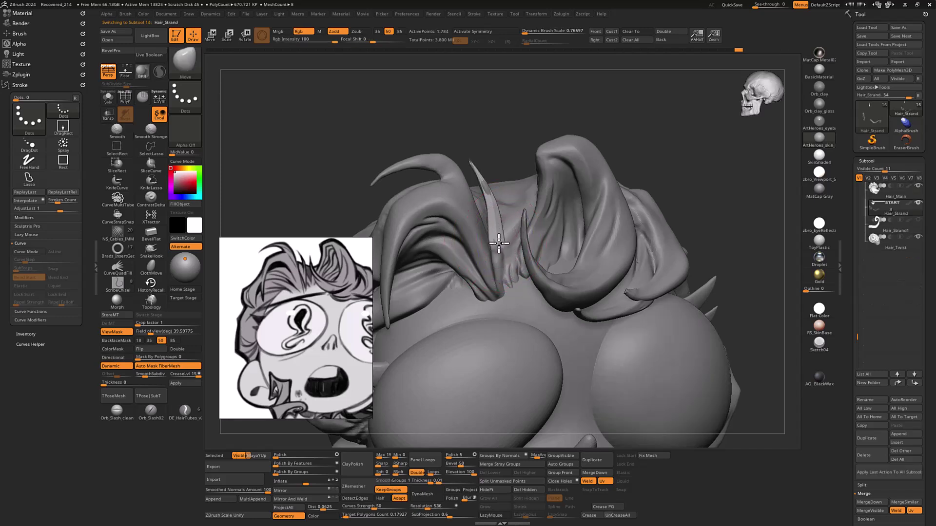
# - Nudge the thin forehead strand with the Move brush, switch to the Standard brush and view the whole head
pyautogui.moveTo(502, 238); pyautogui.dragTo(503, 237)
pyautogui.keyDown('alt'); pyautogui.moveTo(670, 159); pyautogui.dragTo(669, 138); pyautogui.keyUp('alt')
pyautogui.press('b')
pyautogui.press('s')
pyautogui.press('t')
pyautogui.moveTo(610, 185); pyautogui.dragTo(564, 224)
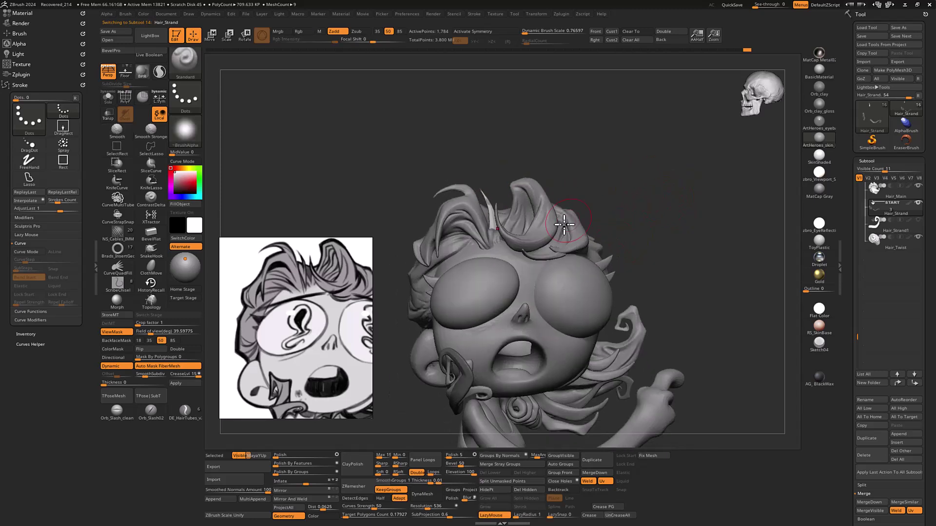
# - Show the Hair_Main subtool alone and hide the small old strand at the centre of the forehead hairline
pyautogui.keyDown('alt'); pyautogui.click(593, 281); pyautogui.keyUp('alt')
pyautogui.keyDown('alt'); pyautogui.moveTo(643, 179); pyautogui.dragTo(502, 248); pyautogui.keyUp('alt')
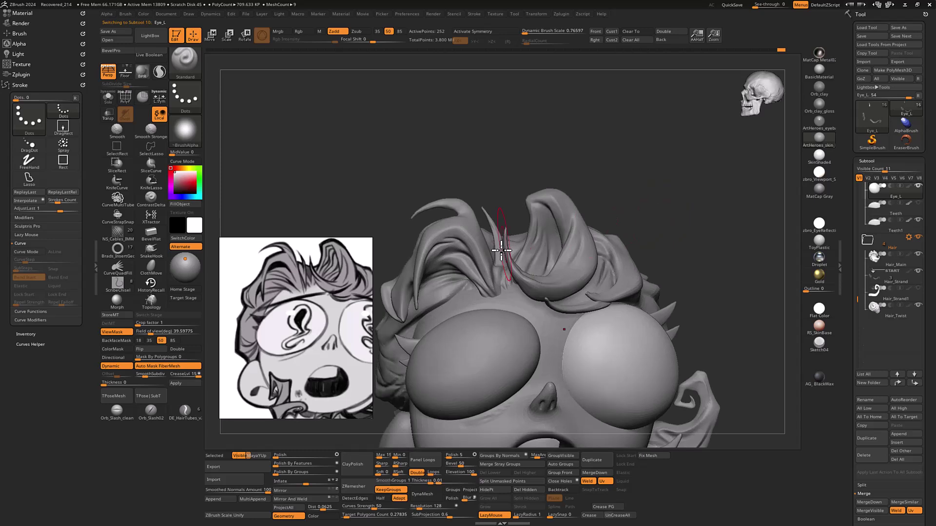
pyautogui.keyDown('alt'); pyautogui.click(550, 198); pyautogui.keyUp('alt')
pyautogui.hotkey('shift', 's')
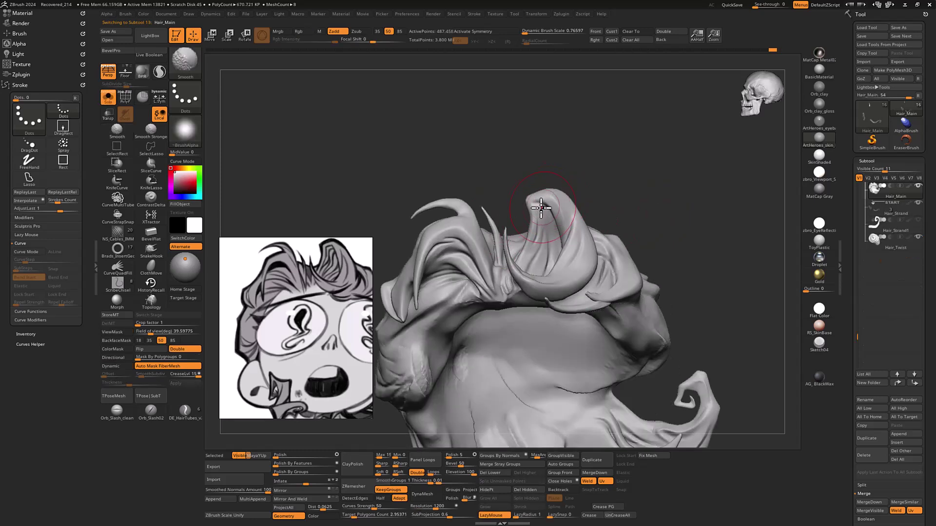
pyautogui.moveTo(509, 194); pyautogui.dragTo(513, 177)
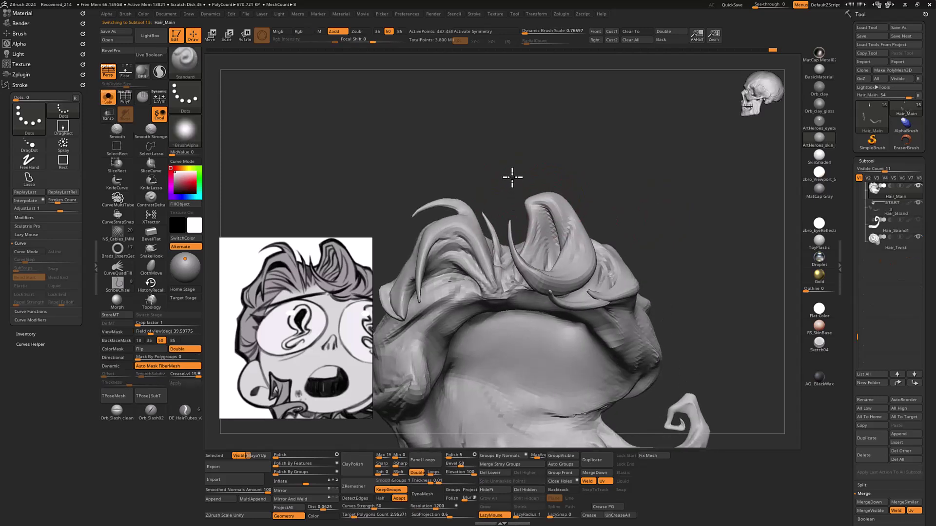
pyautogui.keyDown('ctrl'); pyautogui.keyDown('shift'); pyautogui.click(495, 222); pyautogui.keyUp('shift'); pyautogui.keyUp('ctrl')
pyautogui.keyDown('ctrl'); pyautogui.keyDown('shift'); pyautogui.click(599, 207); pyautogui.keyUp('shift'); pyautogui.keyUp('ctrl')
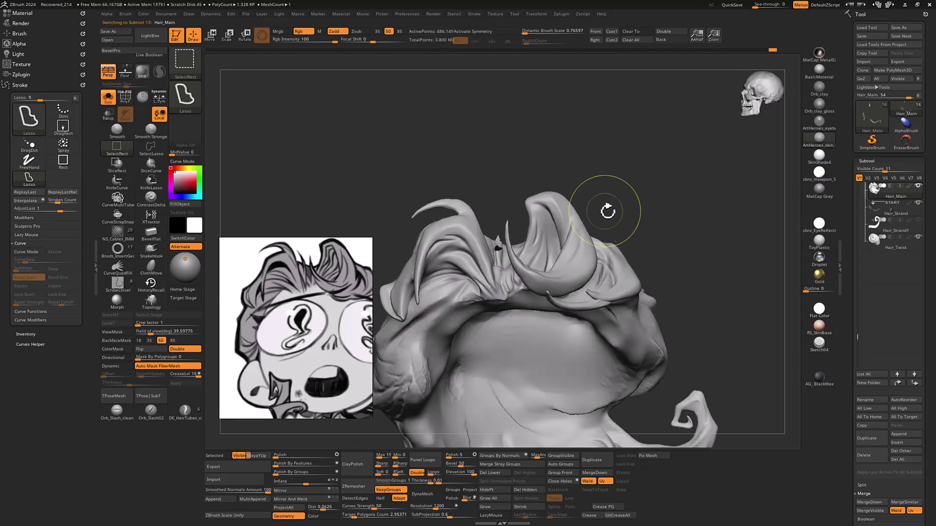
# - Bring the other subtools back into view, make Eye_L the active subtool and check the hair against the whole head
pyautogui.moveTo(664, 223); pyautogui.dragTo(661, 199)
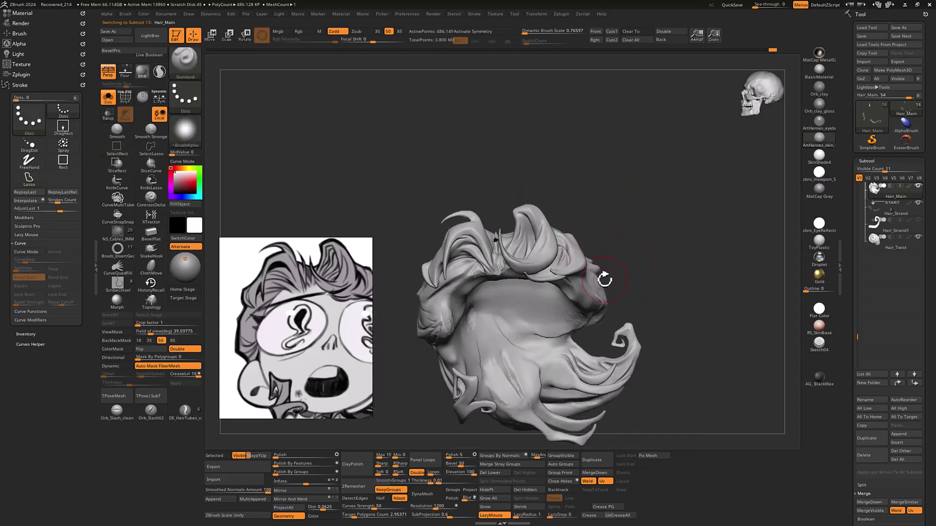
pyautogui.hotkey('alt', 's')
pyautogui.keyDown('alt'); pyautogui.click(582, 296); pyautogui.keyUp('alt')
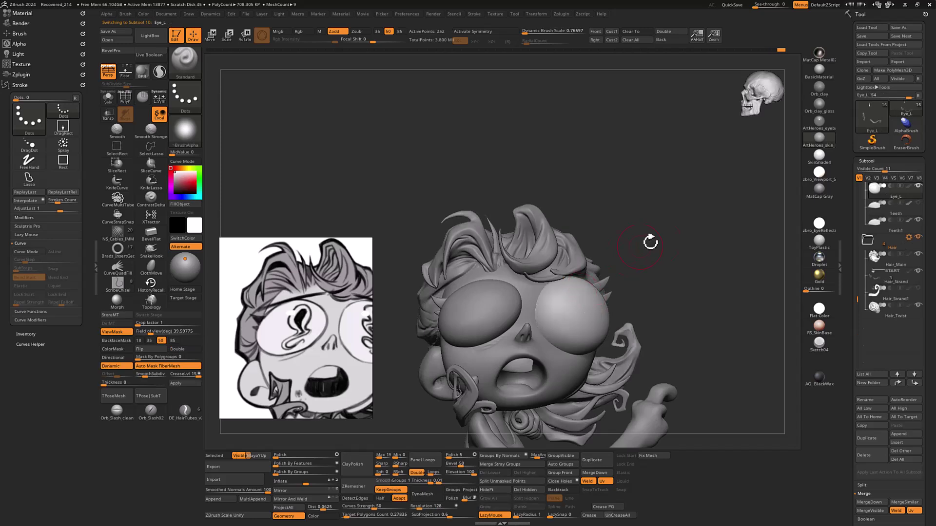
pyautogui.moveTo(639, 244); pyautogui.dragTo(580, 233)
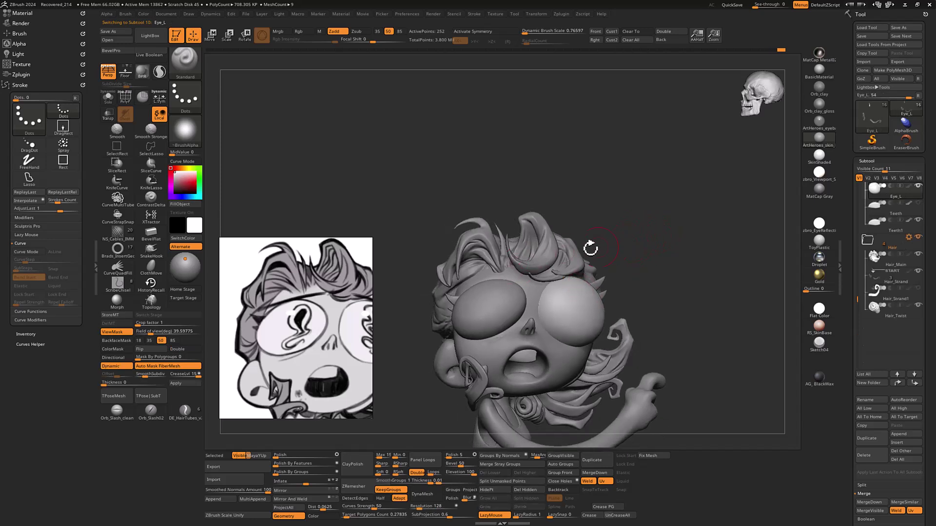
# - Select the Hair_Strand subtool on the character's head and isolate it in Solo view
pyautogui.moveTo(642, 228)
pyautogui.mouseDown()
pyautogui.moveTo(647, 262)
pyautogui.moveTo(649, 217)
pyautogui.mouseUp()
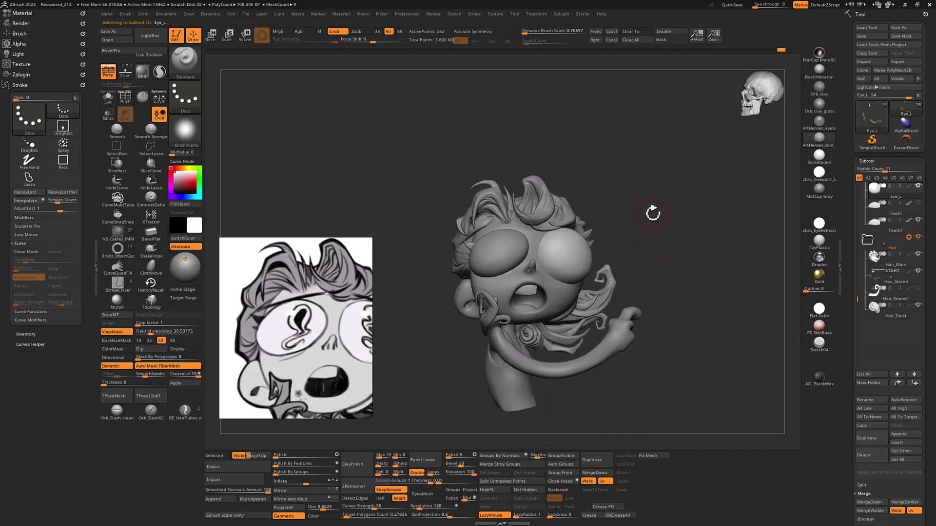
pyautogui.moveTo(662, 235); pyautogui.dragTo(679, 223)
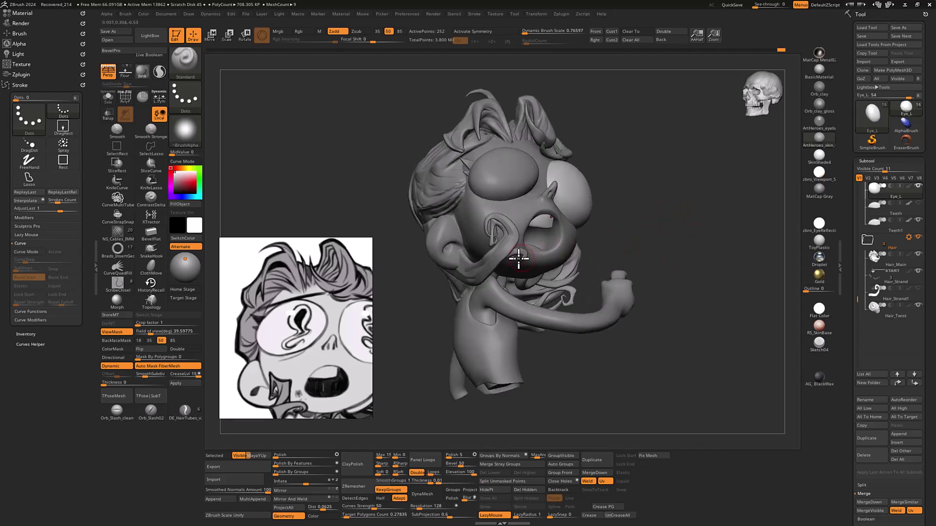
pyautogui.moveTo(619, 215); pyautogui.dragTo(672, 184)
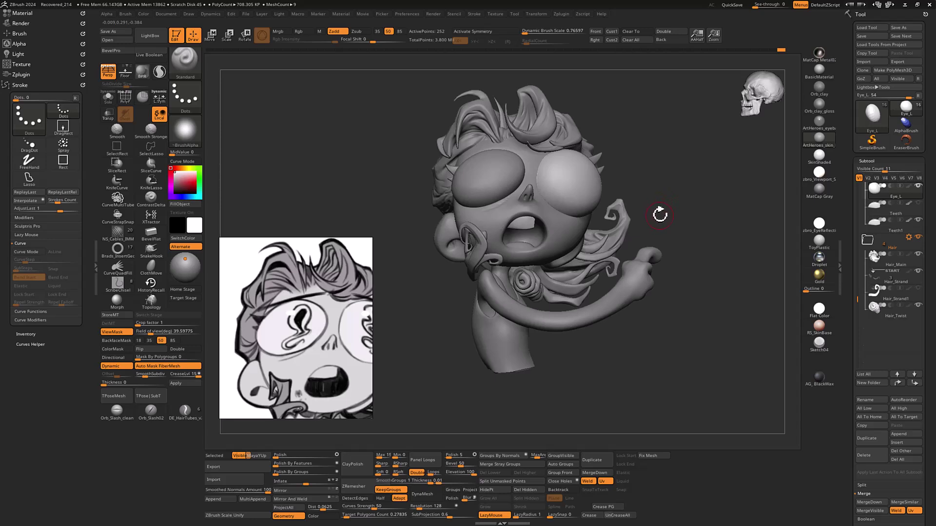
pyautogui.moveTo(660, 214); pyautogui.dragTo(683, 184)
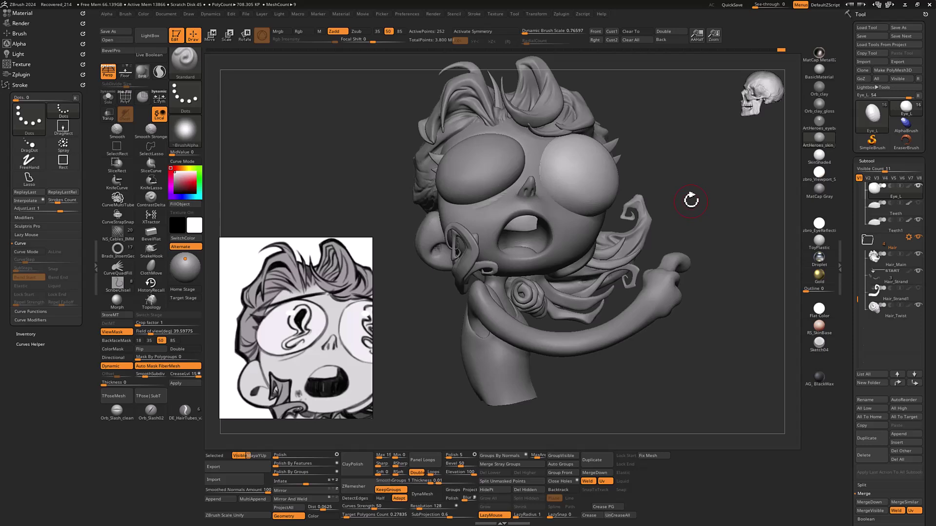
pyautogui.moveTo(692, 195)
pyautogui.mouseDown()
pyautogui.moveTo(700, 181)
pyautogui.moveTo(699, 192)
pyautogui.mouseUp()
pyautogui.keyDown('alt'); pyautogui.click(523, 261); pyautogui.keyUp('alt')
pyautogui.moveTo(642, 219)
pyautogui.mouseDown()
pyautogui.moveTo(681, 204)
pyautogui.moveTo(658, 202)
pyautogui.moveTo(668, 221)
pyautogui.moveTo(627, 219)
pyautogui.mouseUp()
pyautogui.hotkey('shift', 's')
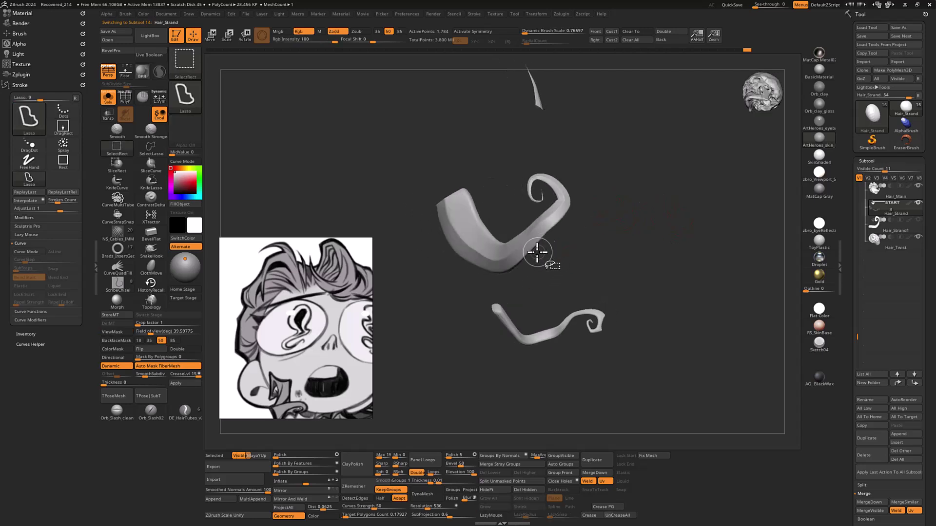
# - Isolate the large curled strand, invert the visibility and split the hidden strand into its own subtool
pyautogui.moveTo(530, 271)
pyautogui.keyDown('ctrl'); pyautogui.keyDown('shift'); pyautogui.mouseDown()
pyautogui.moveTo(584, 142)
pyautogui.moveTo(491, 291)
pyautogui.mouseUp(); pyautogui.keyUp('shift'); pyautogui.keyUp('ctrl')
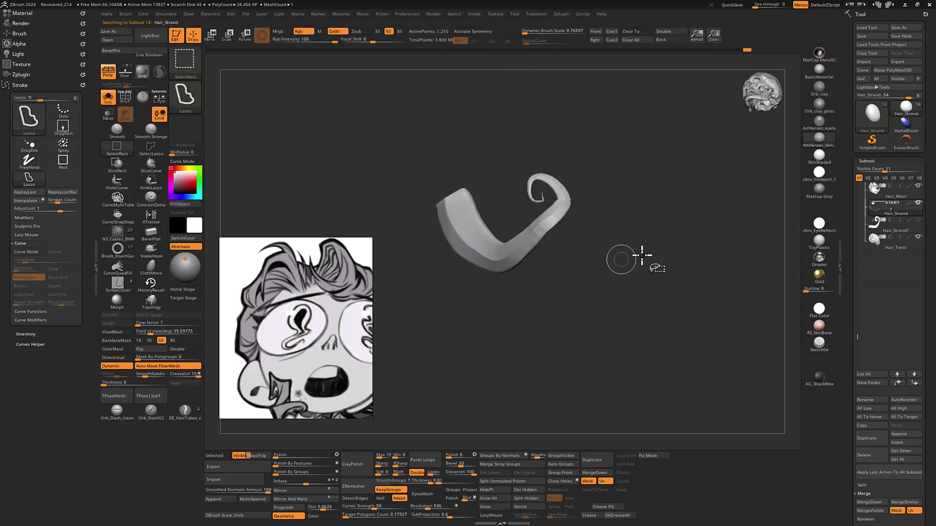
pyautogui.keyDown('ctrl'); pyautogui.keyDown('shift'); pyautogui.click(675, 282); pyautogui.keyUp('shift'); pyautogui.keyUp('ctrl')
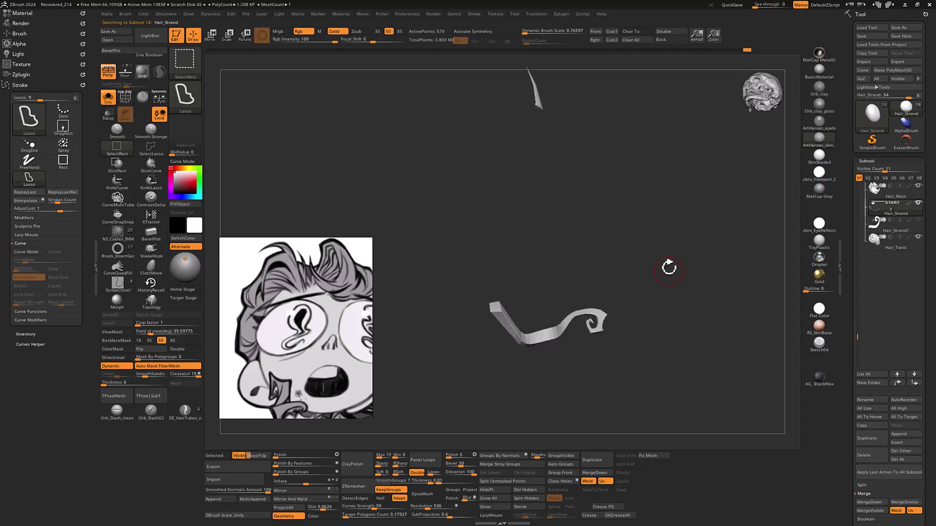
pyautogui.moveTo(668, 272); pyautogui.dragTo(637, 227)
pyautogui.click(526, 498)
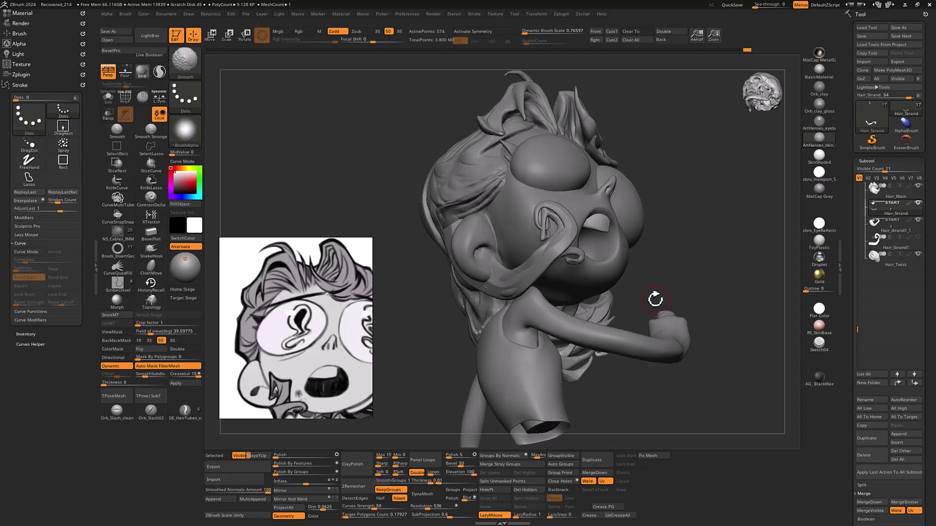
# - Isolate the split-off large curled strand in Solo view, with its dynamic subdivision off and its PolyFrame wireframe displayed
pyautogui.keyDown('alt'); pyautogui.click(564, 253); pyautogui.keyUp('alt')
pyautogui.moveTo(692, 215)
pyautogui.mouseDown()
pyautogui.moveTo(708, 220)
pyautogui.moveTo(702, 226)
pyautogui.moveTo(716, 242)
pyautogui.moveTo(663, 250)
pyautogui.mouseUp()
pyautogui.press('ctrl')
pyautogui.hotkey('shift', 'd')
pyautogui.press('shift')
pyautogui.hotkey('shift', 'f')
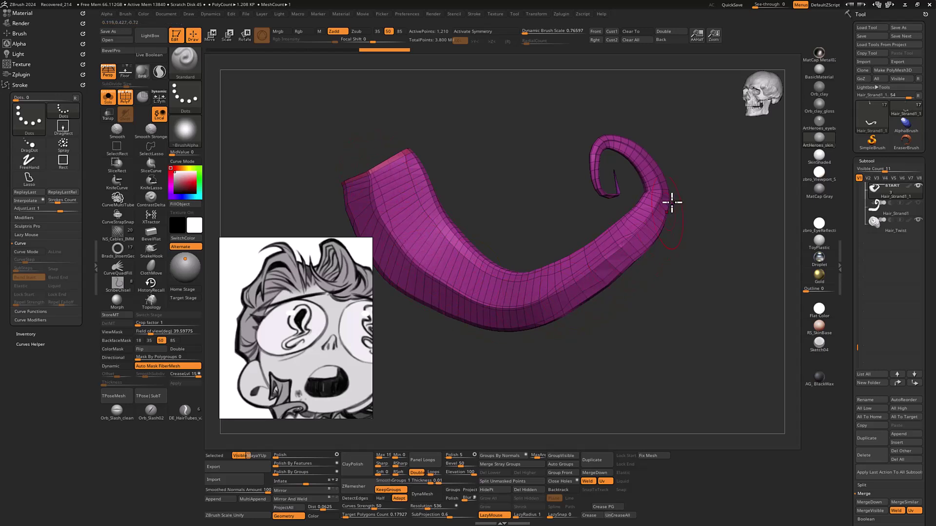
pyautogui.moveTo(723, 211); pyautogui.dragTo(646, 255)
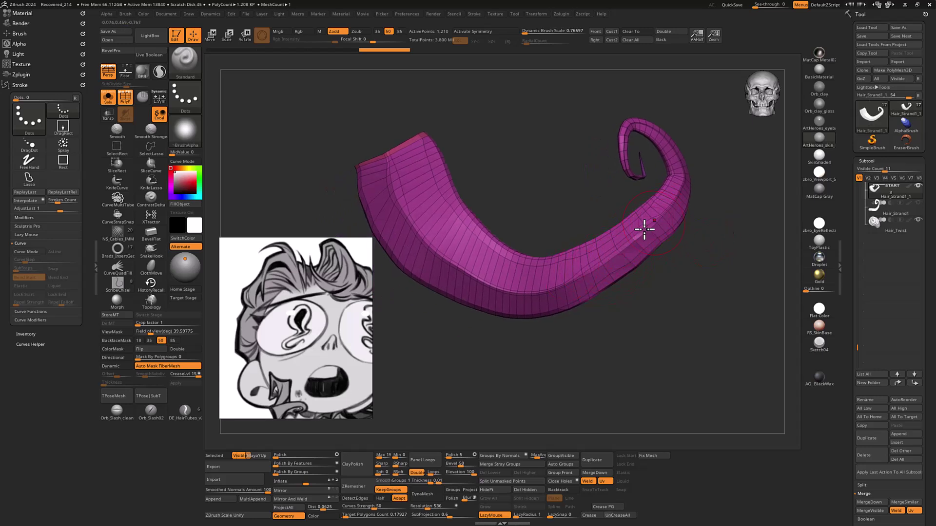
pyautogui.moveTo(707, 248)
pyautogui.mouseDown()
pyautogui.moveTo(674, 249)
pyautogui.moveTo(689, 236)
pyautogui.moveTo(704, 263)
pyautogui.mouseUp()
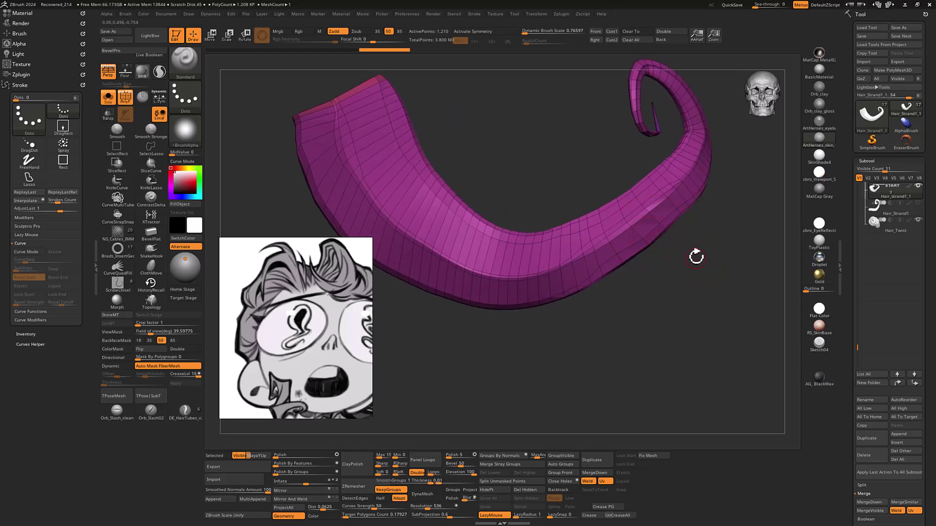
# - Activate the ZModeler brush and set its edge action to Crease with the EdgeLoop Complete target
pyautogui.press('b')
pyautogui.press('z')
pyautogui.press('m')
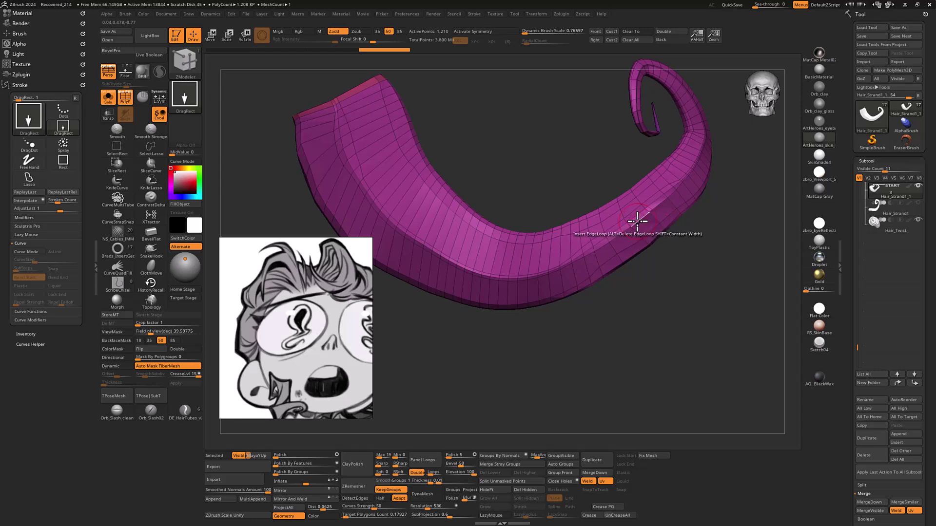
pyautogui.press('space')
pyautogui.moveTo(649, 226); pyautogui.dragTo(595, 263)
pyautogui.press('space')
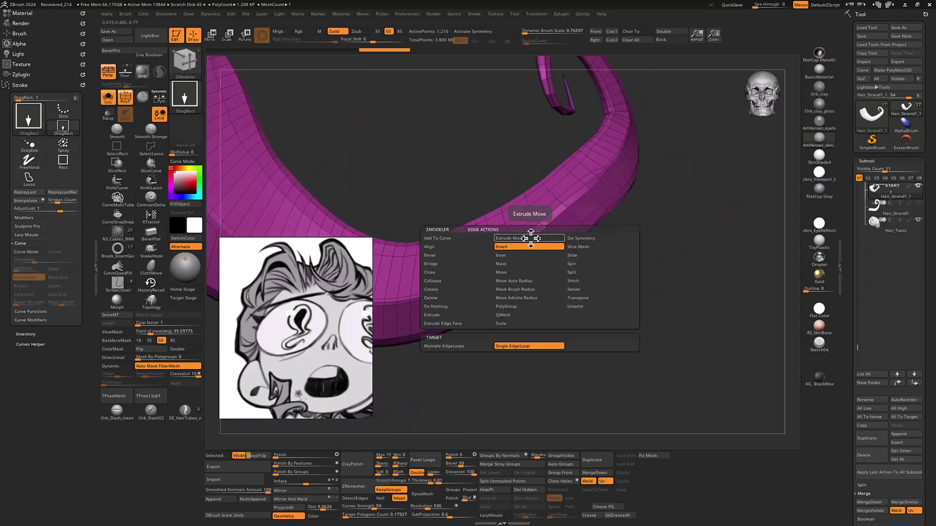
pyautogui.click(462, 289)
pyautogui.click(462, 355)
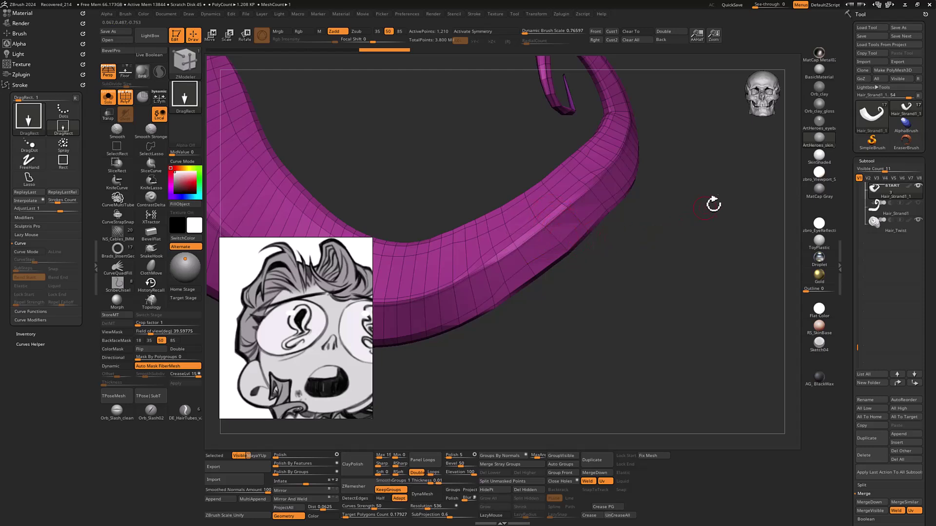
# - Examine the polygon layout along the strand and at the thin tip inside its curl
pyautogui.keyDown('alt'); pyautogui.moveTo(703, 207); pyautogui.dragTo(629, 282); pyautogui.keyUp('alt')
pyautogui.press('b')
pyautogui.press('s')
pyautogui.press('t')
pyautogui.moveTo(545, 225)
pyautogui.mouseDown()
pyautogui.moveTo(601, 271)
pyautogui.moveTo(624, 226)
pyautogui.moveTo(658, 230)
pyautogui.moveTo(637, 245)
pyautogui.moveTo(691, 181)
pyautogui.mouseUp()
pyautogui.moveTo(580, 250); pyautogui.dragTo(554, 230)
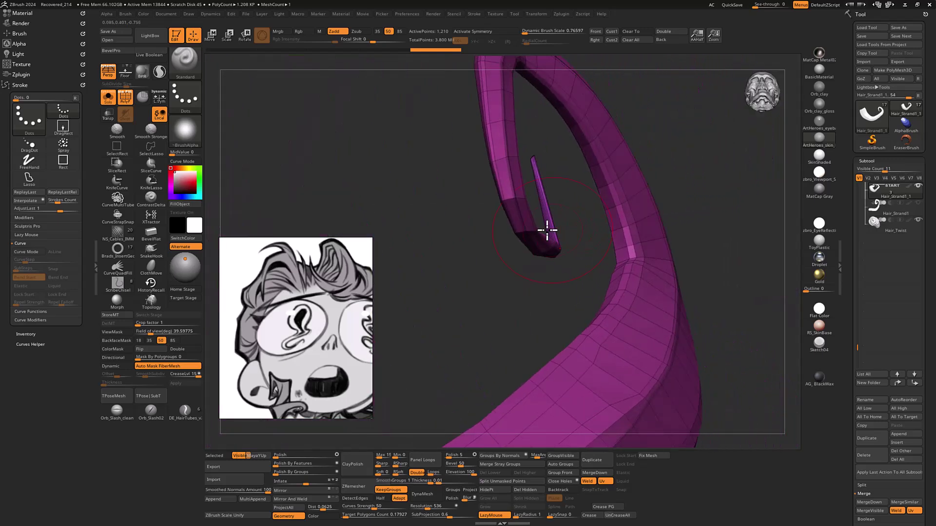
pyautogui.moveTo(527, 286)
pyautogui.mouseDown()
pyautogui.moveTo(587, 262)
pyautogui.moveTo(509, 283)
pyautogui.moveTo(523, 288)
pyautogui.moveTo(669, 221)
pyautogui.moveTo(535, 272)
pyautogui.moveTo(569, 323)
pyautogui.mouseUp()
pyautogui.press('b')
pyautogui.press('z')
pyautogui.press('m')
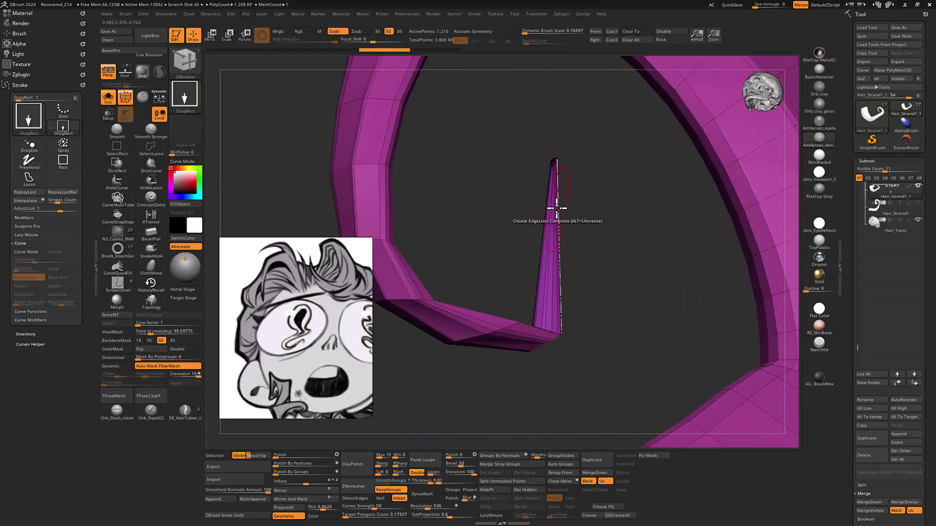
pyautogui.press('b')
pyautogui.press('s')
pyautogui.press('t')
pyautogui.moveTo(602, 188)
pyautogui.keyDown('alt'); pyautogui.mouseDown()
pyautogui.moveTo(612, 190)
pyautogui.moveTo(631, 269)
pyautogui.moveTo(613, 240)
pyautogui.mouseUp(); pyautogui.keyUp('alt')
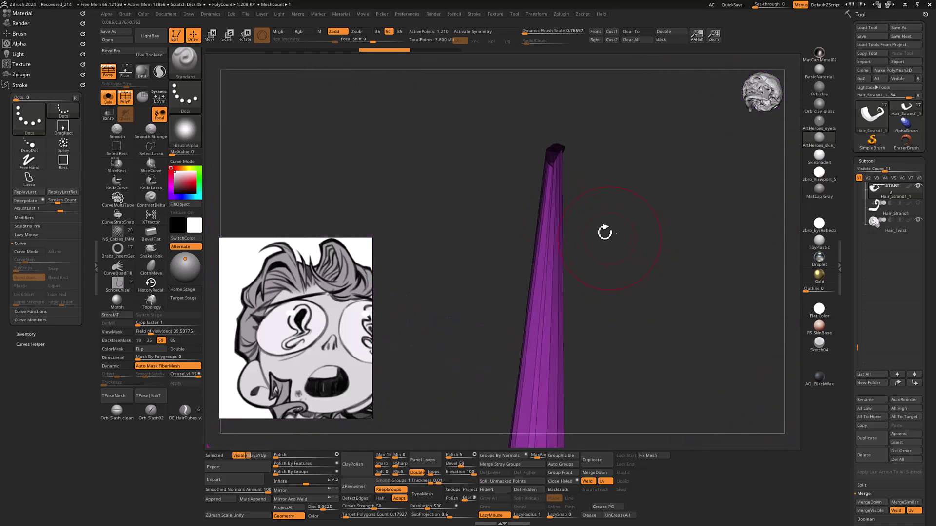
# - Try the ZModeler Inset action on an edge of the strand's thin tip
pyautogui.press('b')
pyautogui.press('z')
pyautogui.press('m')
pyautogui.press('space')
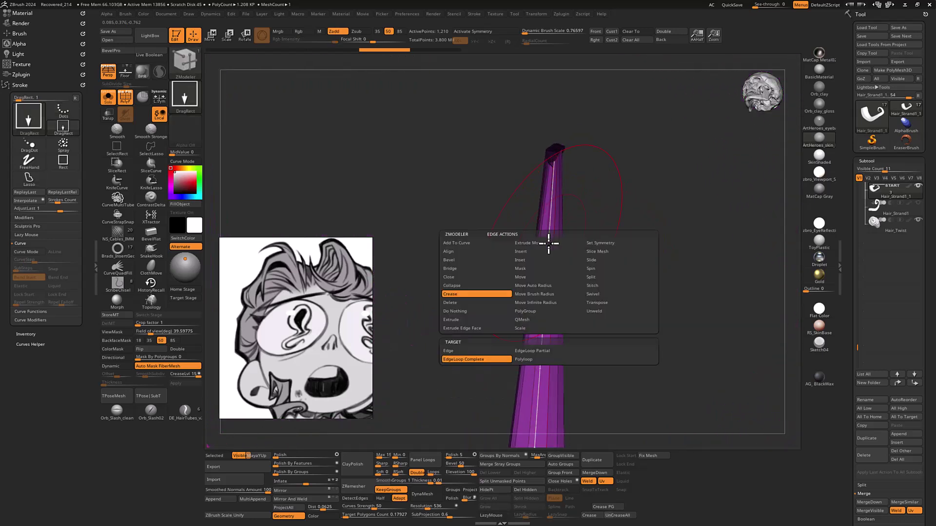
pyautogui.click(520, 260)
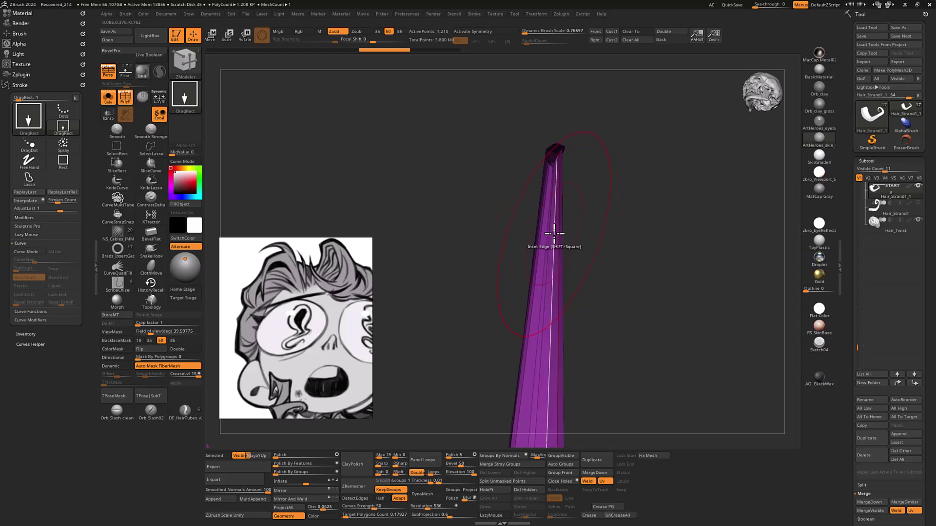
pyautogui.click(554, 229)
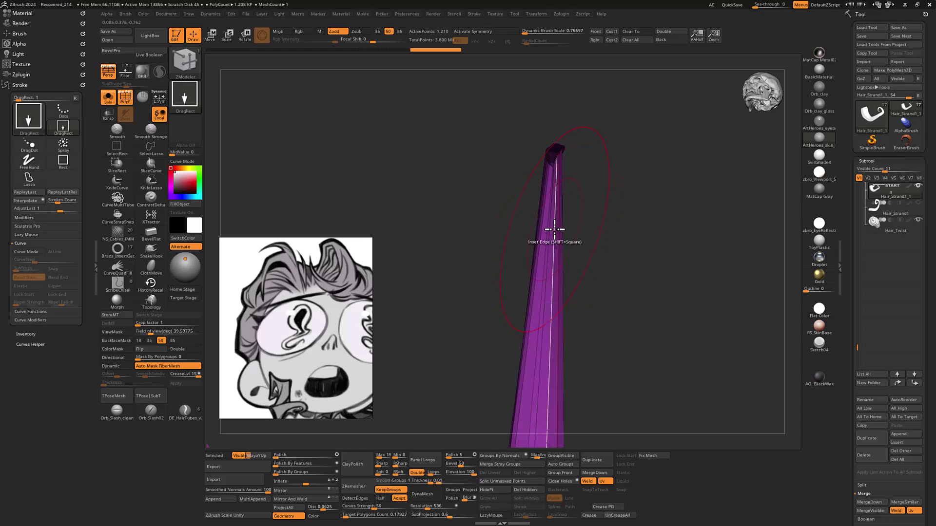
# - Set the ZModeler edge action to Insert with the Single EdgeLoop target and add edge loops across the strand's thin tip
pyautogui.press('space')
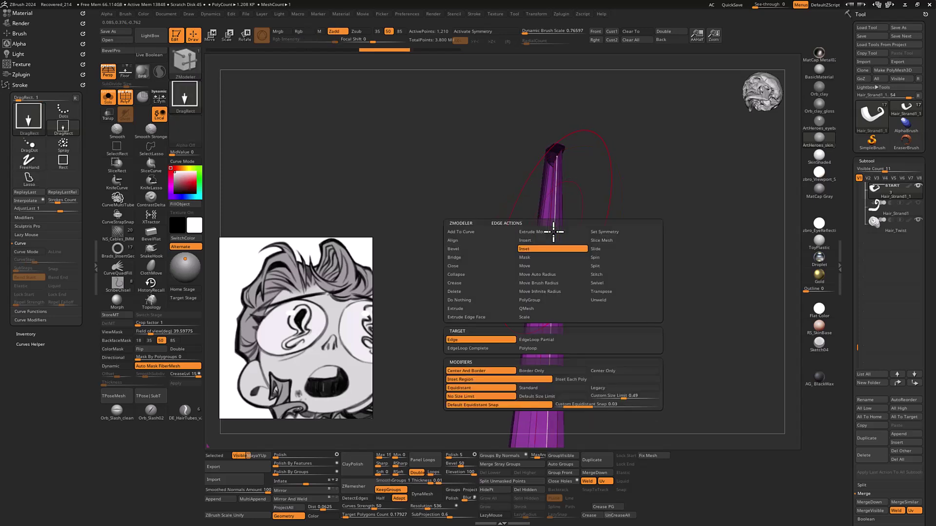
pyautogui.click(487, 346)
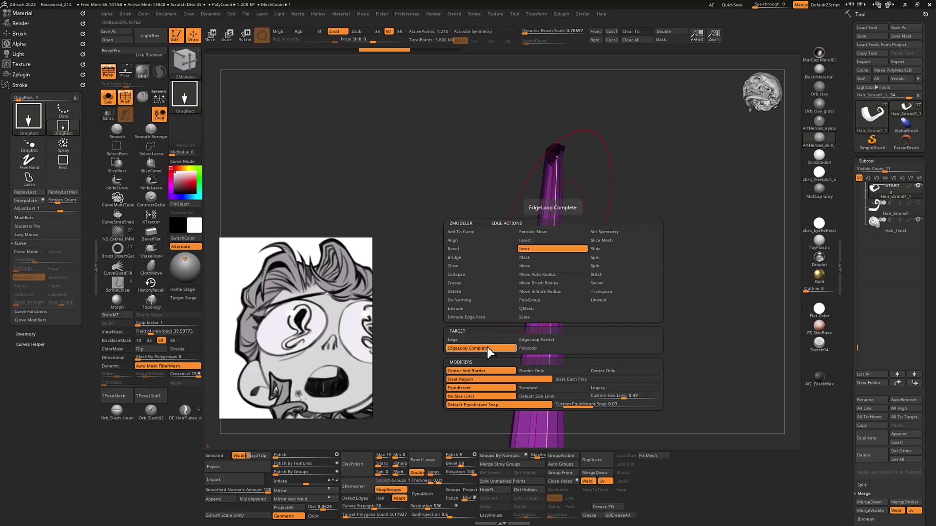
pyautogui.click(531, 242)
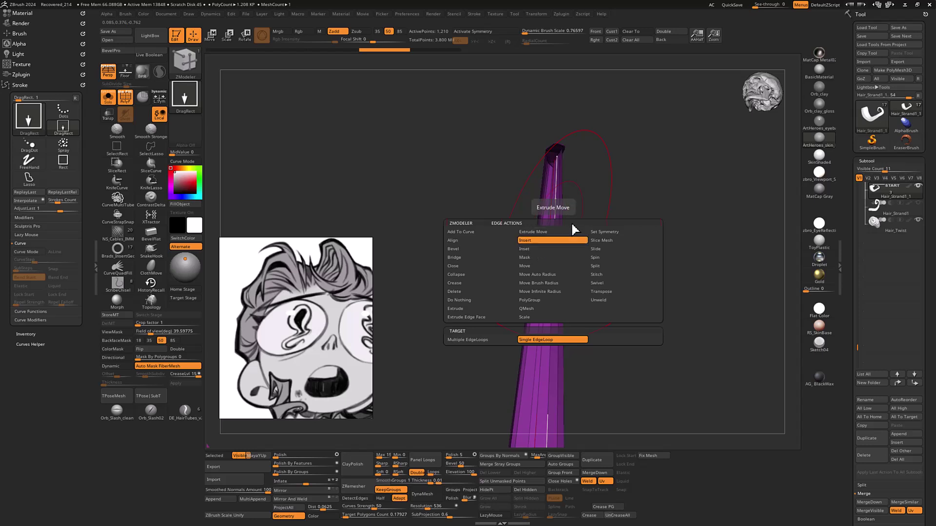
pyautogui.click(553, 241)
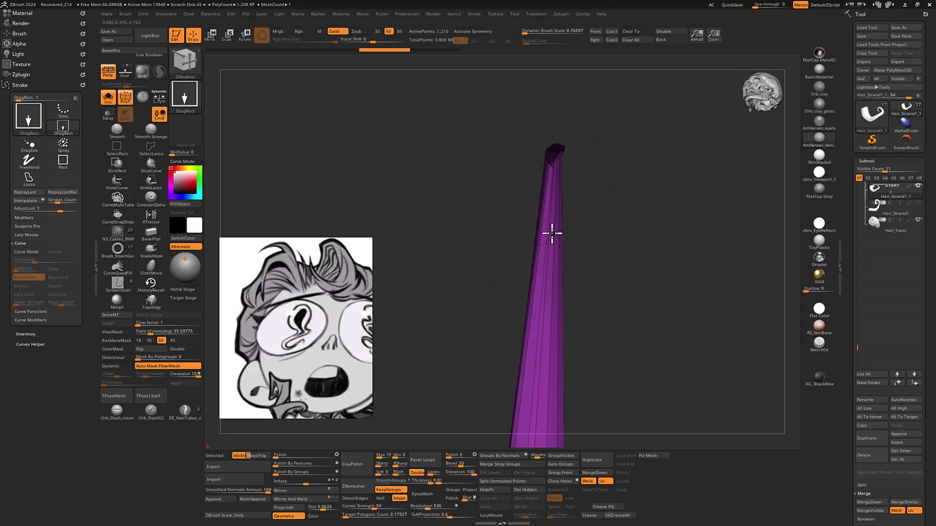
pyautogui.click(554, 196)
pyautogui.keyDown('alt'); pyautogui.moveTo(639, 259); pyautogui.dragTo(601, 227); pyautogui.keyUp('alt')
pyautogui.moveTo(613, 283)
pyautogui.keyDown('alt'); pyautogui.mouseDown()
pyautogui.moveTo(597, 244)
pyautogui.moveTo(595, 289)
pyautogui.moveTo(587, 275)
pyautogui.mouseUp(); pyautogui.keyUp('alt')
pyautogui.click(546, 320)
# - Reshape the thin tip of the strand's curl with the Move brush, adjusting the brush size
pyautogui.press('b')
pyautogui.press('m')
pyautogui.press('v')
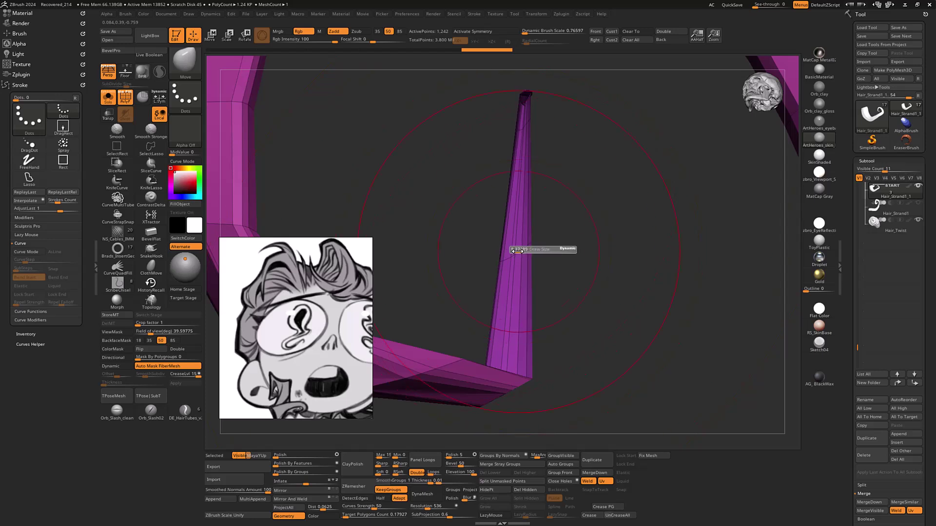
pyautogui.moveTo(512, 251)
pyautogui.mouseDown()
pyautogui.moveTo(555, 249)
pyautogui.moveTo(525, 247)
pyautogui.moveTo(542, 247)
pyautogui.moveTo(616, 265)
pyautogui.moveTo(583, 257)
pyautogui.moveTo(550, 195)
pyautogui.moveTo(570, 161)
pyautogui.moveTo(574, 195)
pyautogui.moveTo(553, 201)
pyautogui.moveTo(566, 199)
pyautogui.moveTo(616, 257)
pyautogui.moveTo(566, 215)
pyautogui.moveTo(594, 219)
pyautogui.moveTo(553, 153)
pyautogui.moveTo(546, 317)
pyautogui.moveTo(641, 324)
pyautogui.moveTo(651, 302)
pyautogui.mouseUp()
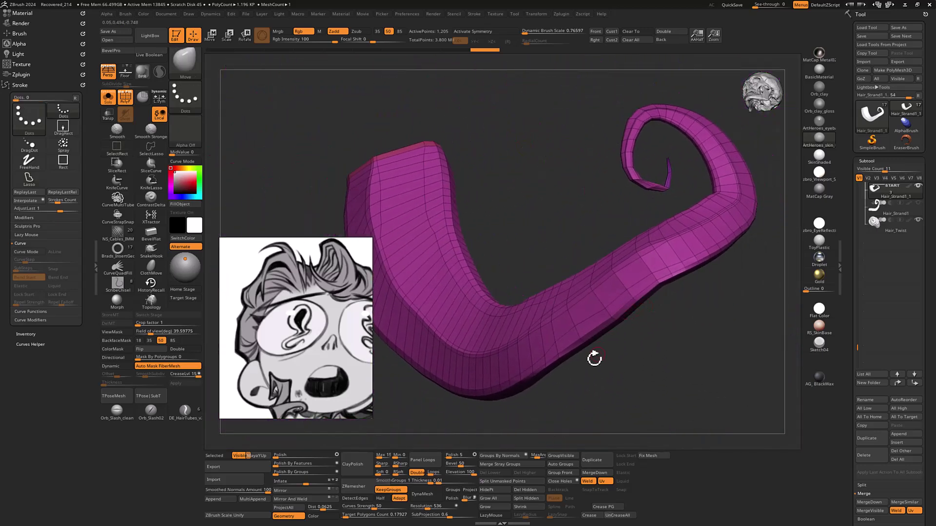
# - Hide and delete the end-cap polygroup at the strand's wide root, with Double-sided display turned on
pyautogui.click(530, 488)
pyautogui.moveTo(548, 378)
pyautogui.mouseDown()
pyautogui.moveTo(583, 218)
pyautogui.moveTo(494, 215)
pyautogui.moveTo(568, 215)
pyautogui.moveTo(578, 265)
pyautogui.moveTo(573, 229)
pyautogui.moveTo(543, 200)
pyautogui.moveTo(455, 205)
pyautogui.mouseUp()
pyautogui.keyDown('ctrl'); pyautogui.keyDown('shift'); pyautogui.click(481, 198); pyautogui.keyUp('shift'); pyautogui.keyUp('ctrl')
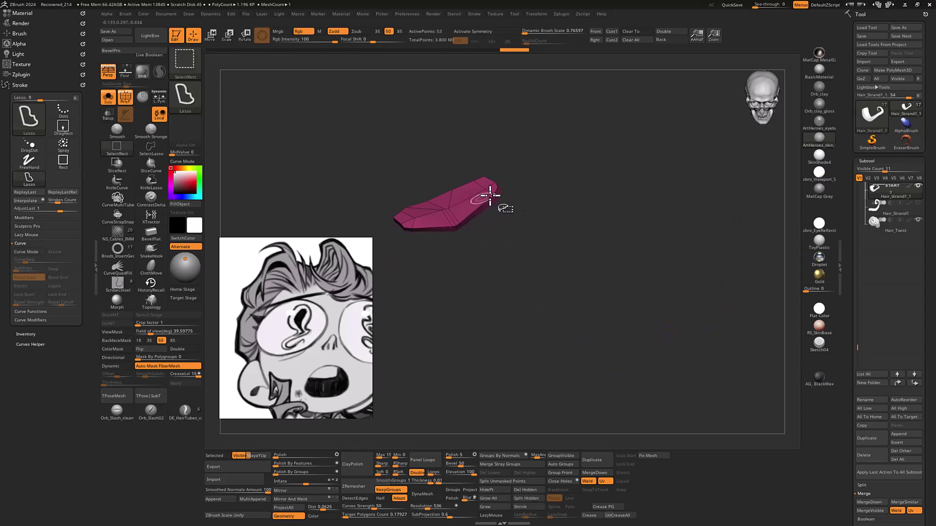
pyautogui.keyDown('ctrl'); pyautogui.keyDown('shift'); pyautogui.click(540, 192); pyautogui.keyUp('shift'); pyautogui.keyUp('ctrl')
pyautogui.moveTo(576, 249); pyautogui.dragTo(581, 221)
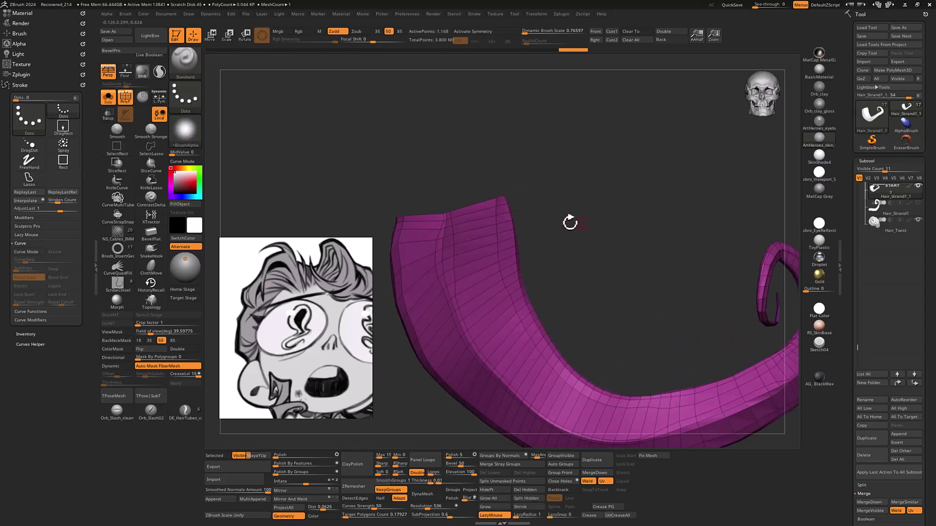
pyautogui.click(191, 349)
pyautogui.moveTo(549, 175); pyautogui.dragTo(630, 347)
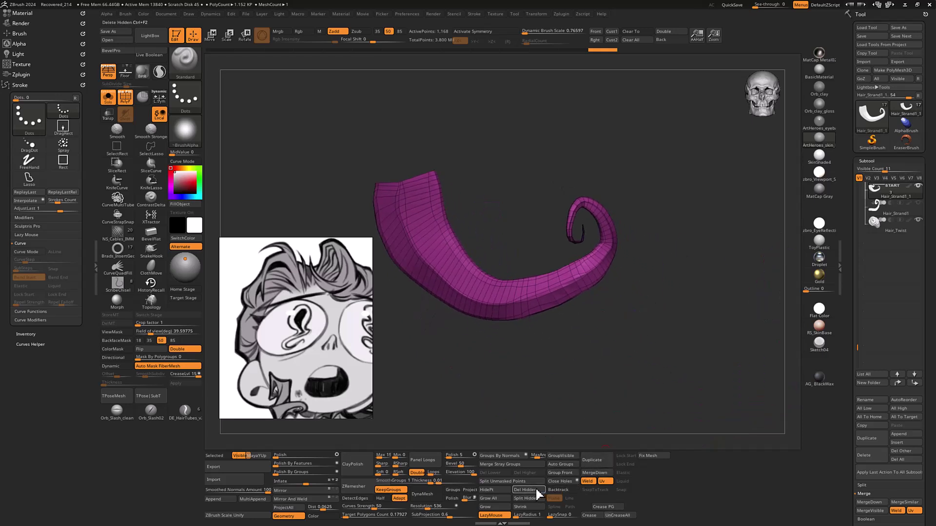
# - Return to the ZModeler brush and use the Crease edge action with EdgeLoop Complete for the open strand's lengthwise edges
pyautogui.moveTo(591, 428)
pyautogui.mouseDown()
pyautogui.moveTo(667, 333)
pyautogui.moveTo(674, 353)
pyautogui.moveTo(703, 361)
pyautogui.moveTo(688, 358)
pyautogui.moveTo(699, 304)
pyautogui.moveTo(612, 299)
pyautogui.mouseUp()
pyautogui.press('b')
pyautogui.press('z')
pyautogui.press('m')
pyautogui.press('space')
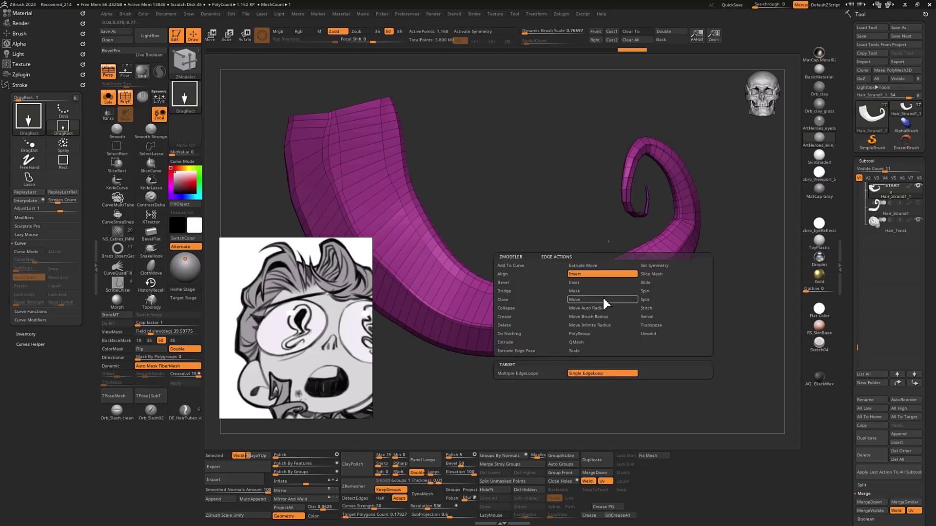
pyautogui.click(524, 317)
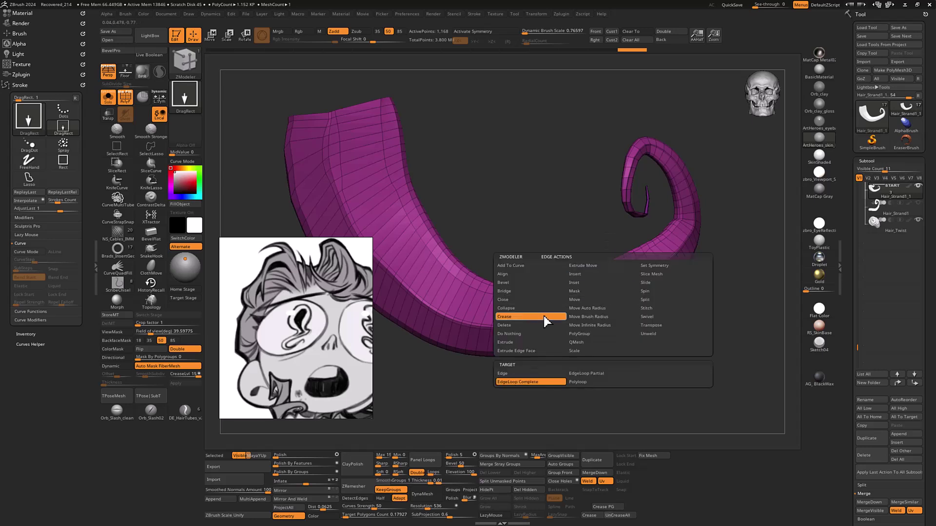
pyautogui.moveTo(641, 306); pyautogui.dragTo(576, 227)
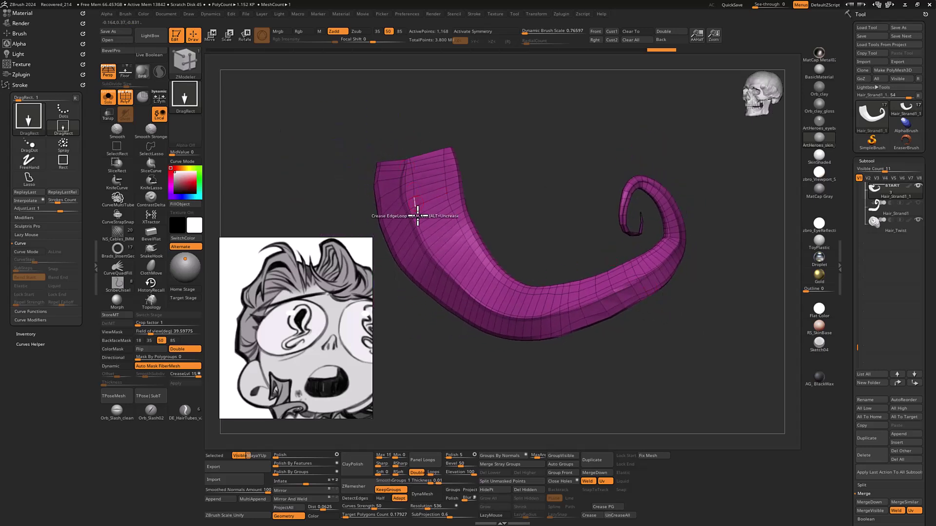
pyautogui.moveTo(716, 259); pyautogui.dragTo(700, 272)
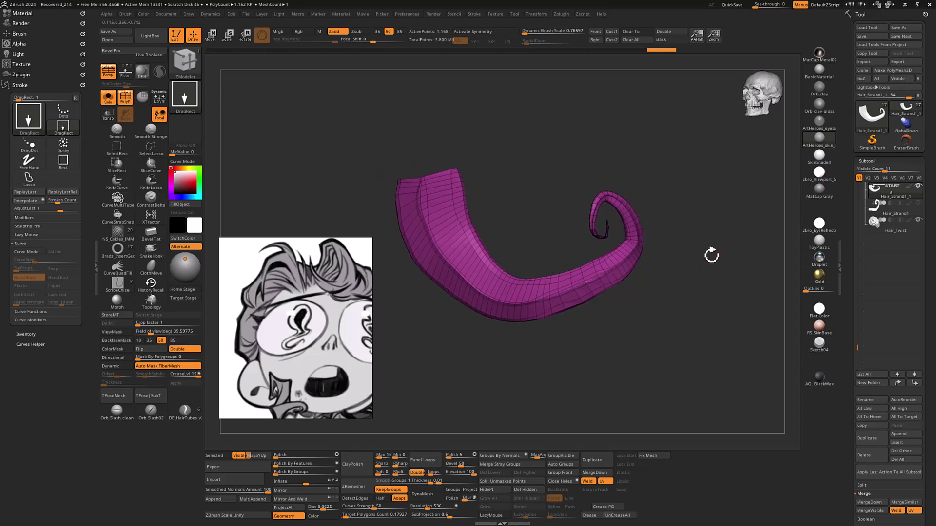
# - In the curve functions, turn off Border and Polygroups framing and frame the strand's mesh with curves along its creased edges only
pyautogui.click(39, 311)
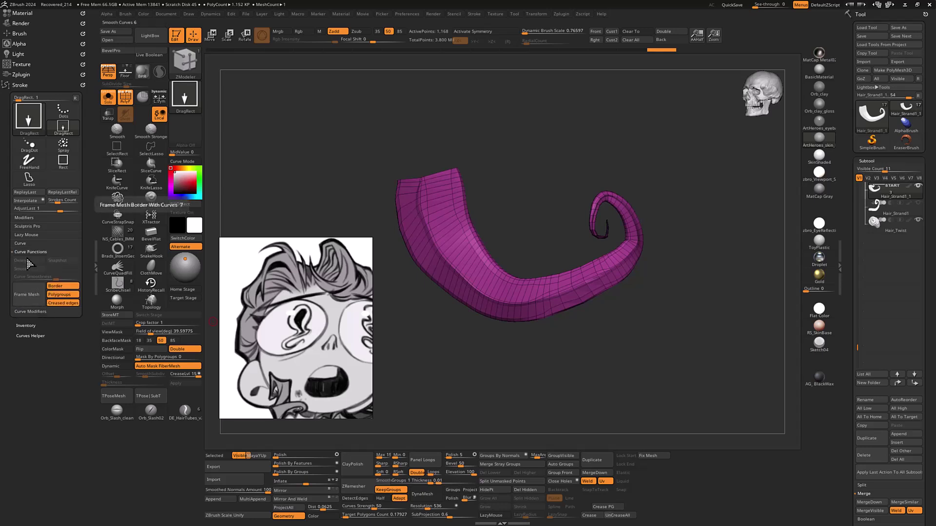
pyautogui.click(26, 291)
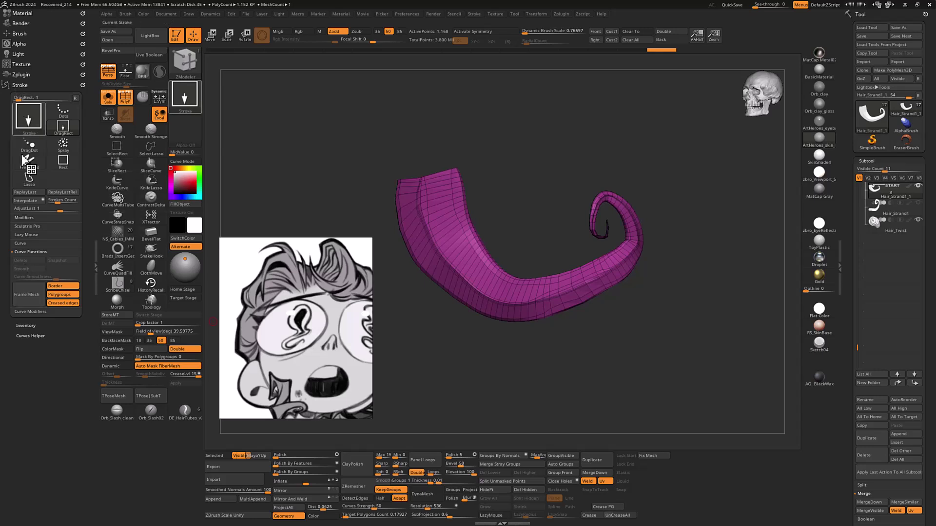
pyautogui.click(55, 287)
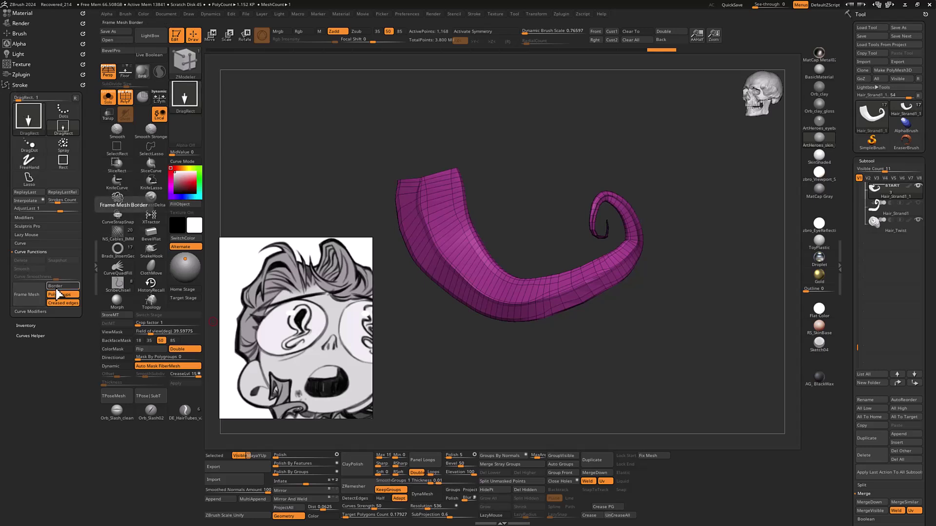
pyautogui.click(59, 295)
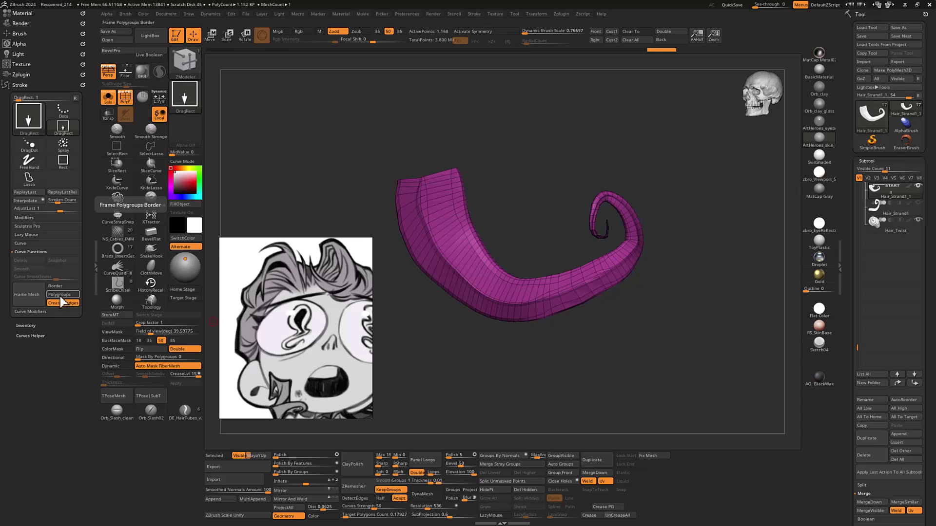
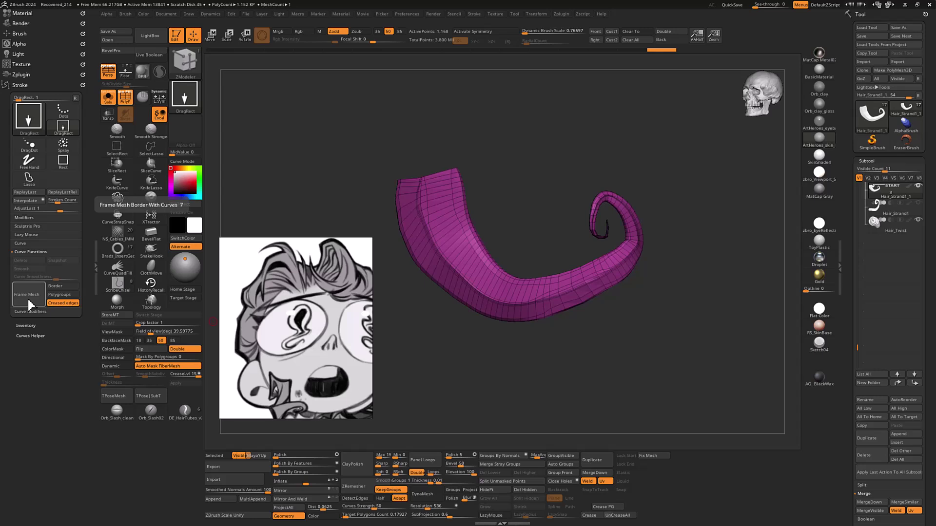
pyautogui.click(27, 298)
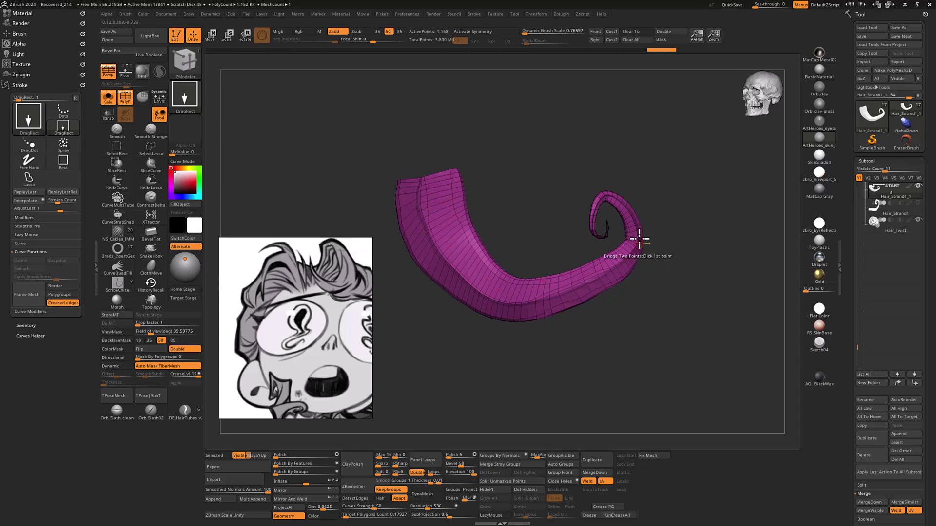
pyautogui.moveTo(274, 247)
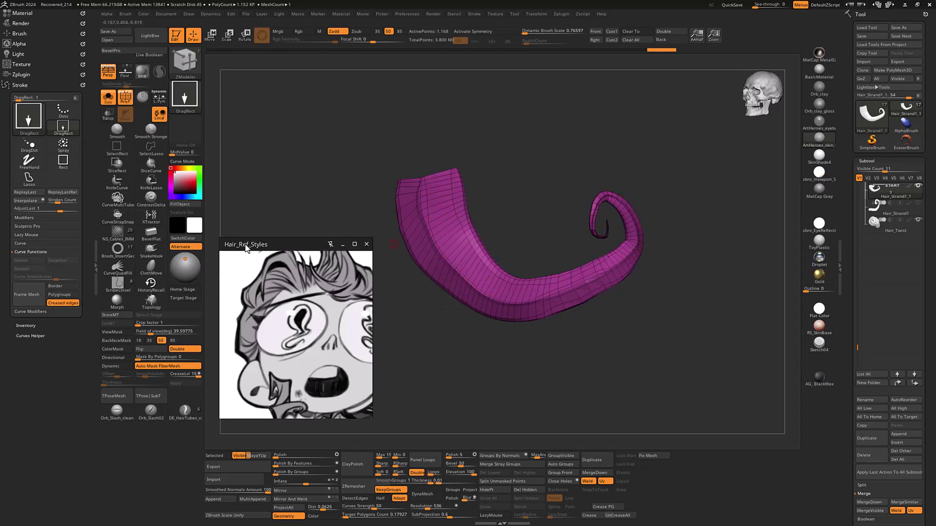
pyautogui.click(31, 300)
# - Set the ZModeler edge action to Insert and delete alternate edge loops from the strand's lower bend up to its wide root
pyautogui.moveTo(595, 336); pyautogui.dragTo(592, 318)
pyautogui.keyDown('alt'); pyautogui.moveTo(547, 348); pyautogui.dragTo(558, 321); pyautogui.keyUp('alt')
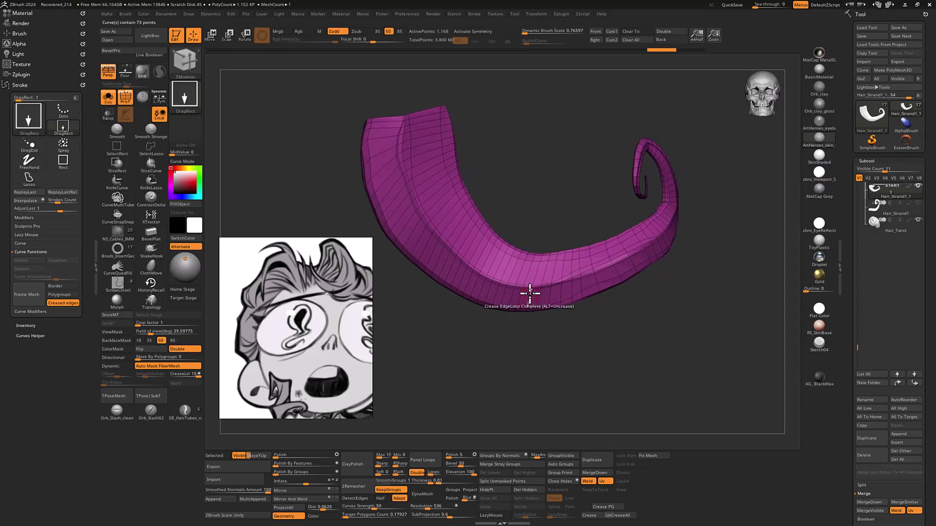
pyautogui.press('space')
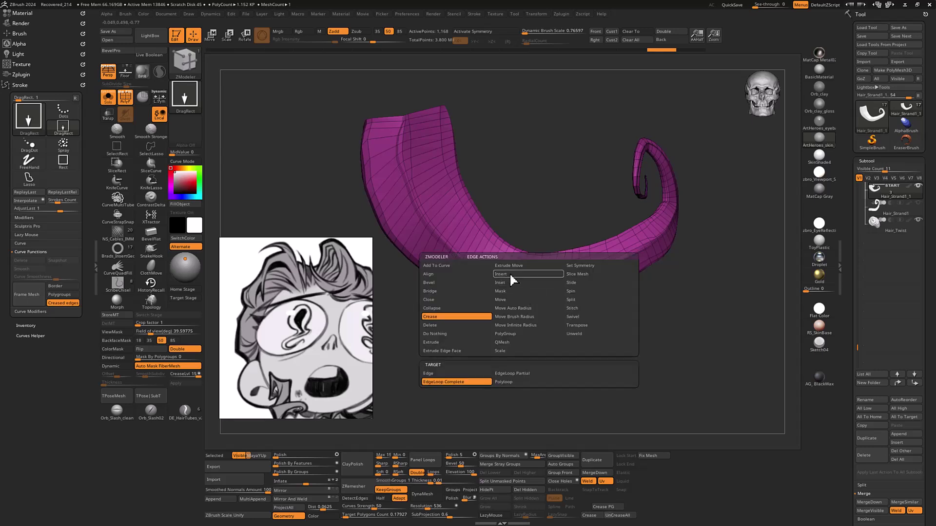
pyautogui.click(512, 277)
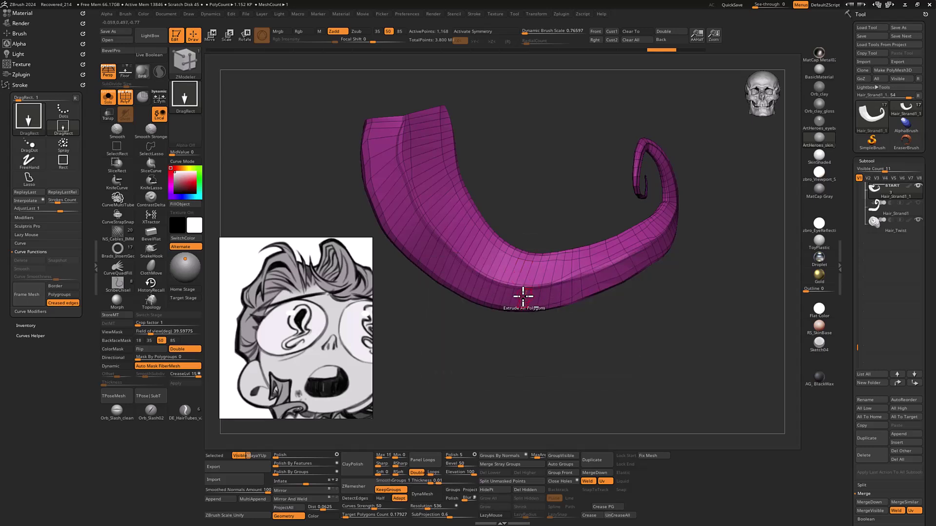
pyautogui.keyDown('alt'); pyautogui.click(513, 296); pyautogui.keyUp('alt')
pyautogui.keyDown('alt'); pyautogui.click(498, 296); pyautogui.keyUp('alt')
pyautogui.keyDown('alt'); pyautogui.click(482, 287); pyautogui.keyUp('alt')
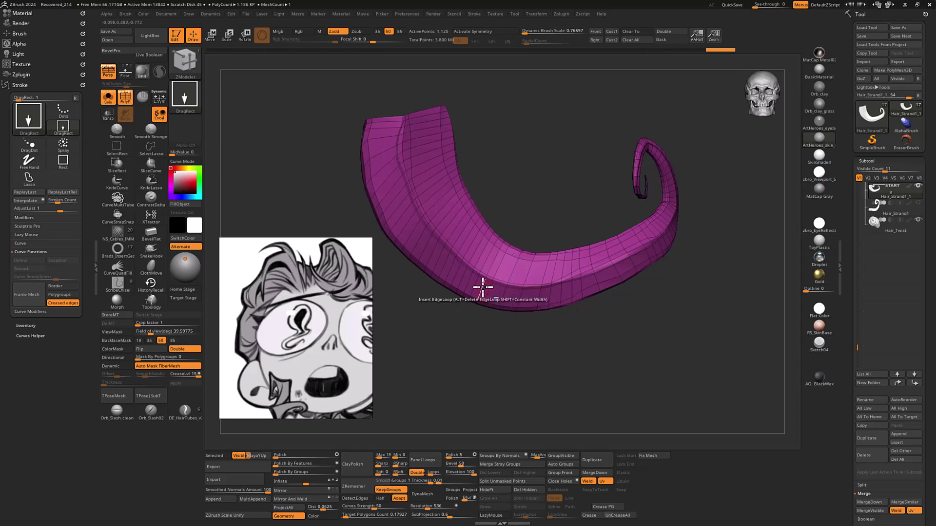
pyautogui.keyDown('alt'); pyautogui.click(474, 282); pyautogui.keyUp('alt')
pyautogui.keyDown('alt'); pyautogui.click(468, 280); pyautogui.keyUp('alt')
pyautogui.keyDown('alt'); pyautogui.click(454, 267); pyautogui.keyUp('alt')
pyautogui.keyDown('alt'); pyautogui.click(441, 257); pyautogui.keyUp('alt')
pyautogui.keyDown('alt'); pyautogui.click(428, 246); pyautogui.keyUp('alt')
pyautogui.keyDown('alt'); pyautogui.click(402, 216); pyautogui.keyUp('alt')
pyautogui.keyDown('alt'); pyautogui.click(397, 207); pyautogui.keyUp('alt')
pyautogui.keyDown('alt'); pyautogui.click(388, 192); pyautogui.keyUp('alt')
pyautogui.keyDown('alt'); pyautogui.click(384, 169); pyautogui.keyUp('alt')
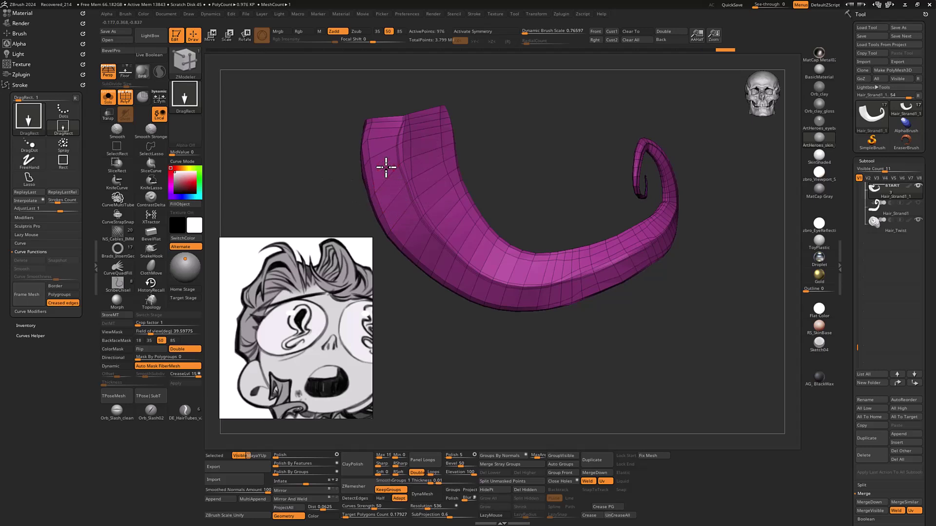
pyautogui.keyDown('alt'); pyautogui.click(381, 133); pyautogui.keyUp('alt')
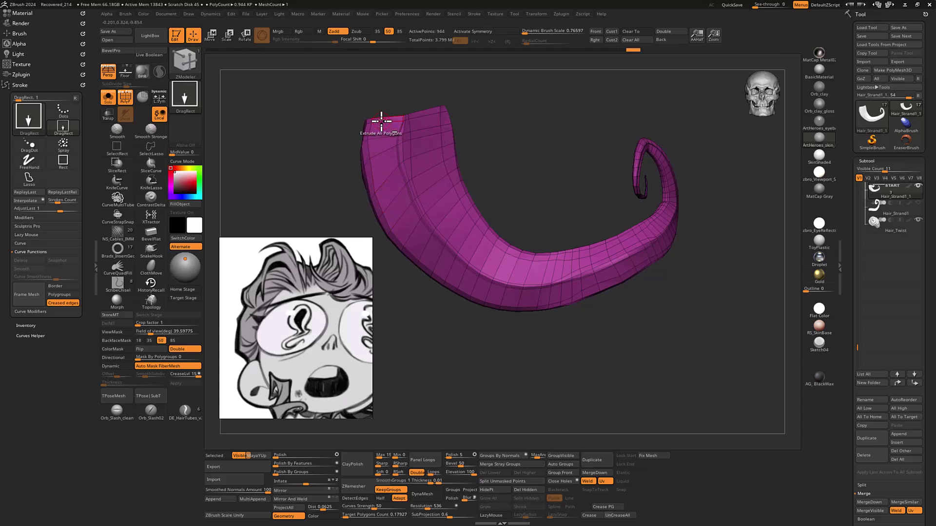
pyautogui.keyDown('alt'); pyautogui.click(380, 120); pyautogui.keyUp('alt')
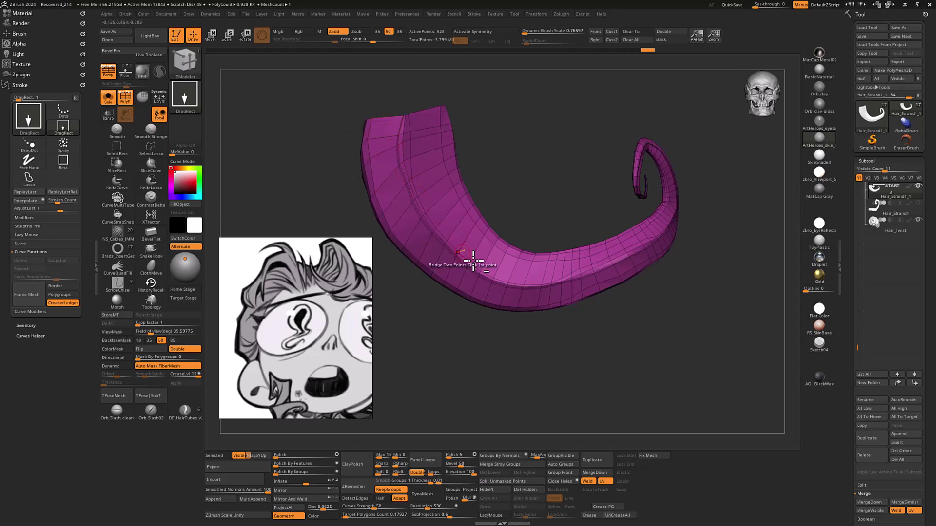
# - Delete surplus edge loops around the strand's sharp bend, just before it narrows into the curl
pyautogui.keyDown('alt'); pyautogui.moveTo(684, 315); pyautogui.dragTo(590, 334); pyautogui.keyUp('alt')
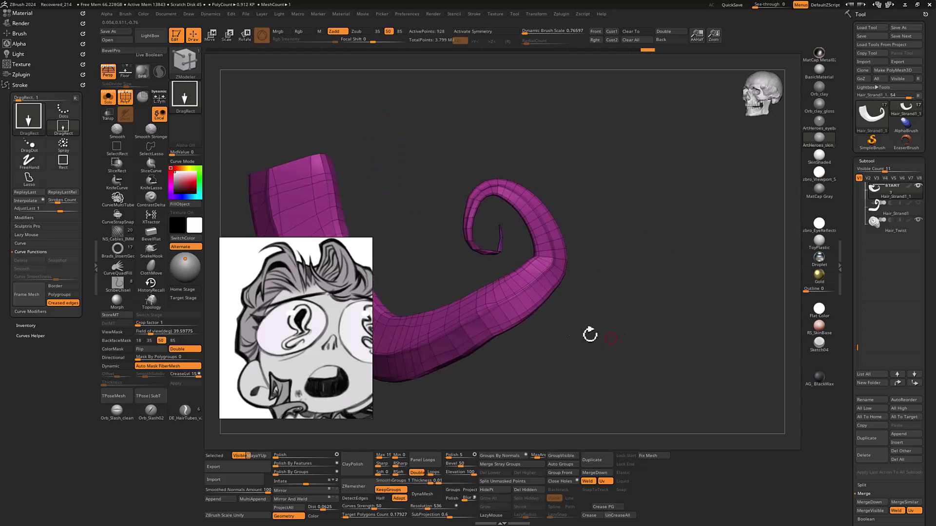
pyautogui.keyDown('alt'); pyautogui.click(525, 301); pyautogui.keyUp('alt')
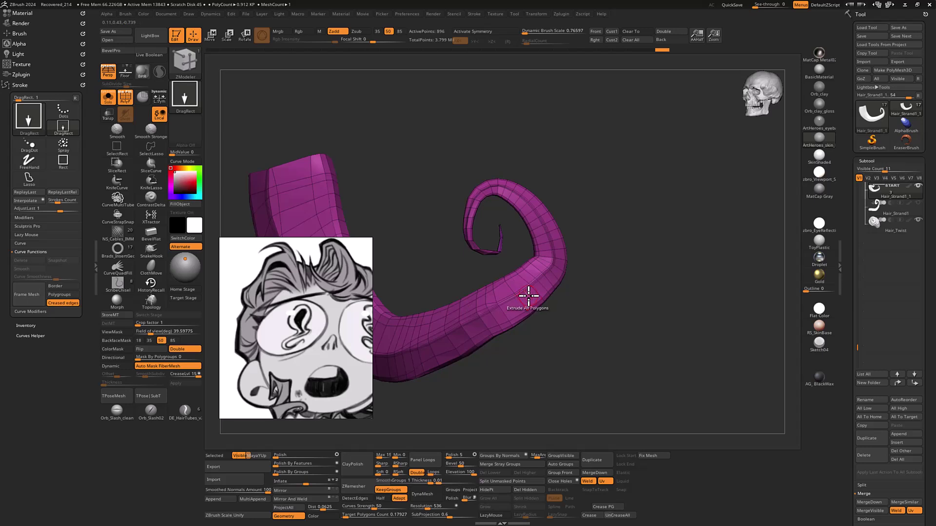
pyautogui.keyDown('alt'); pyautogui.click(540, 286); pyautogui.keyUp('alt')
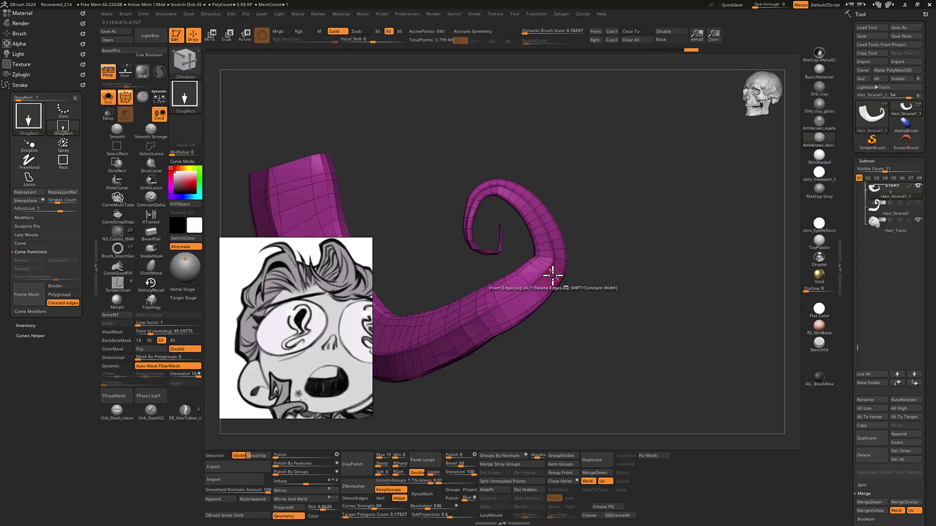
pyautogui.keyDown('alt'); pyautogui.click(554, 249); pyautogui.keyUp('alt')
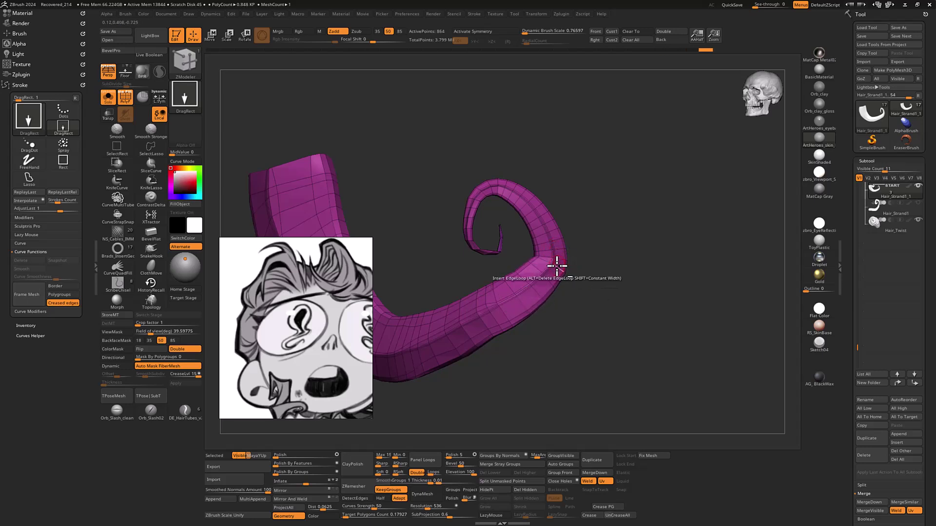
pyautogui.keyDown('alt'); pyautogui.click(559, 257); pyautogui.keyUp('alt')
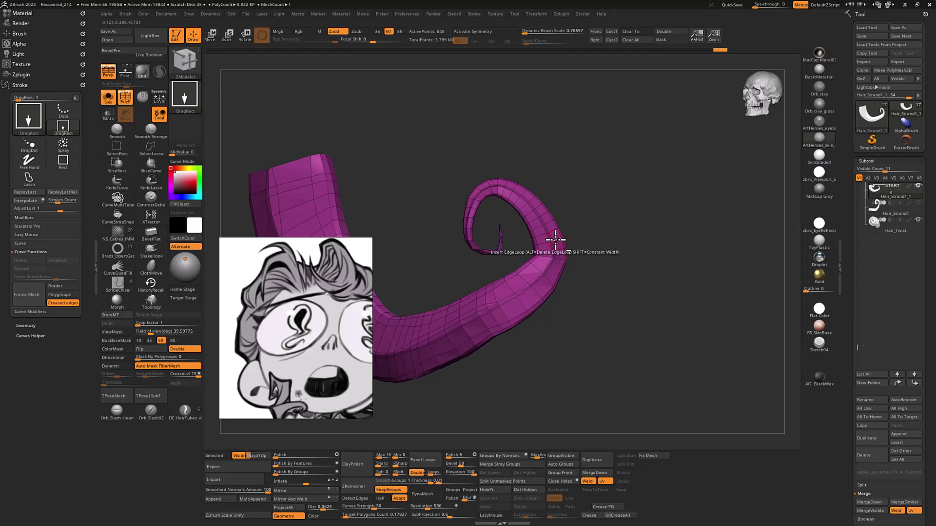
pyautogui.keyDown('alt'); pyautogui.click(539, 211); pyautogui.keyUp('alt')
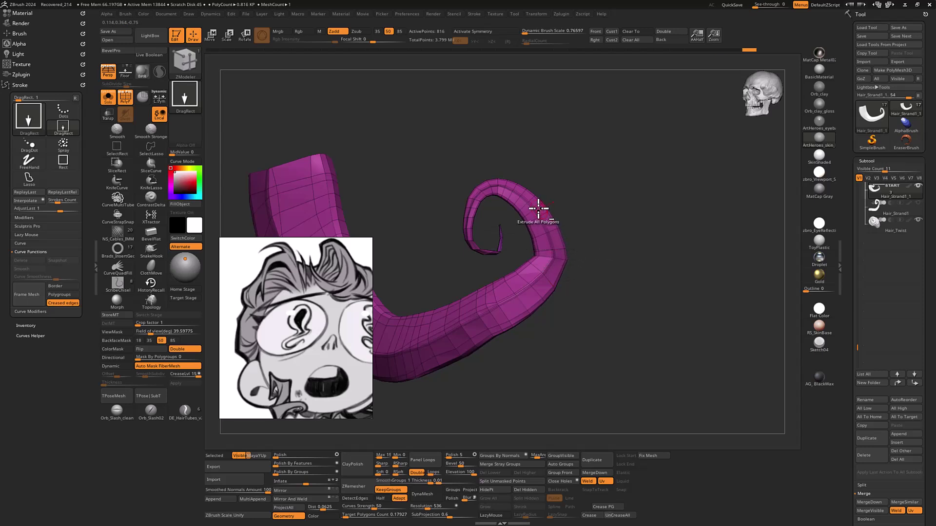
# - Delete surplus edge loops over the top of the curl and down towards its thin tip
pyautogui.keyDown('alt'); pyautogui.moveTo(572, 196); pyautogui.dragTo(590, 219); pyautogui.keyUp('alt')
pyautogui.keyDown('alt'); pyautogui.click(537, 194); pyautogui.keyUp('alt')
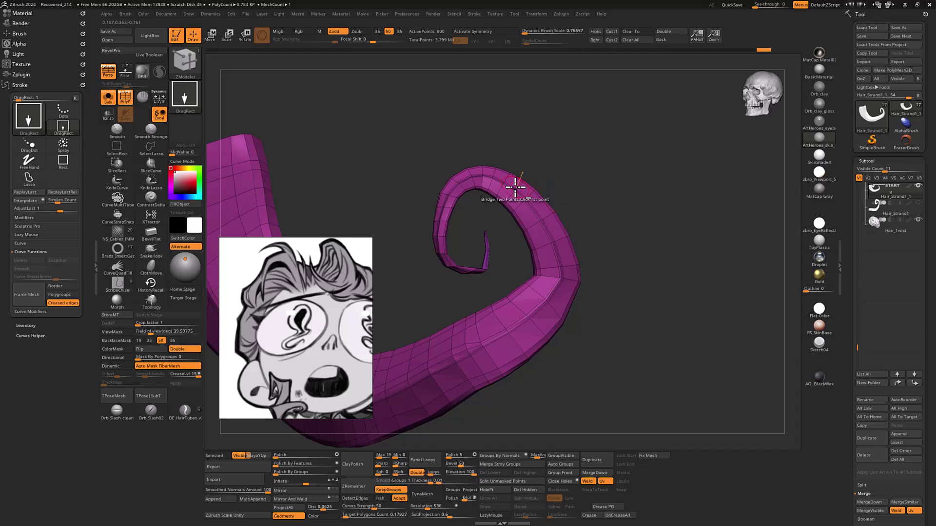
pyautogui.keyDown('alt'); pyautogui.click(501, 178); pyautogui.keyUp('alt')
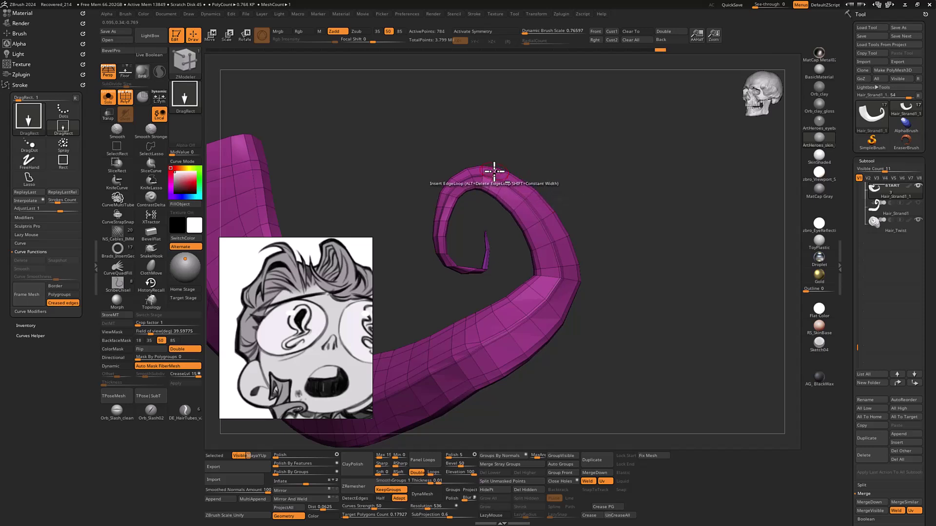
pyautogui.keyDown('alt'); pyautogui.click(455, 198); pyautogui.keyUp('alt')
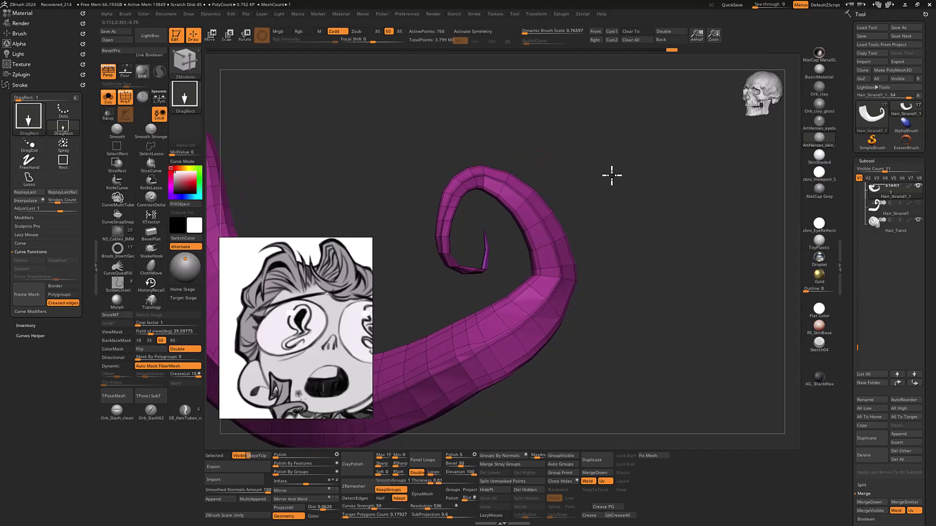
pyautogui.moveTo(611, 174); pyautogui.dragTo(608, 174)
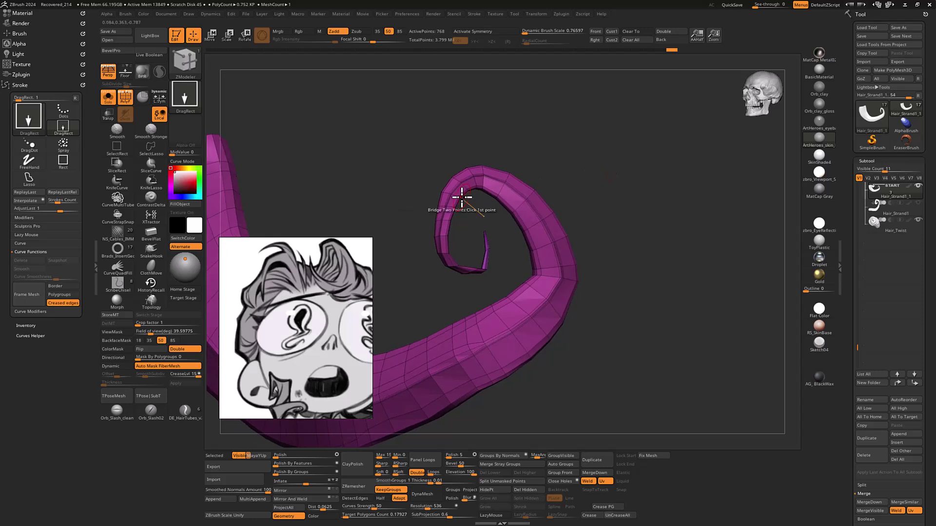
pyautogui.keyDown('alt'); pyautogui.click(447, 204); pyautogui.keyUp('alt')
# - Keep the Insert edge action with Single EdgeLoop and delete dense edge loops between the strand's lower bend and the sharp bend
pyautogui.keyDown('alt'); pyautogui.moveTo(597, 376); pyautogui.dragTo(646, 241); pyautogui.keyUp('alt')
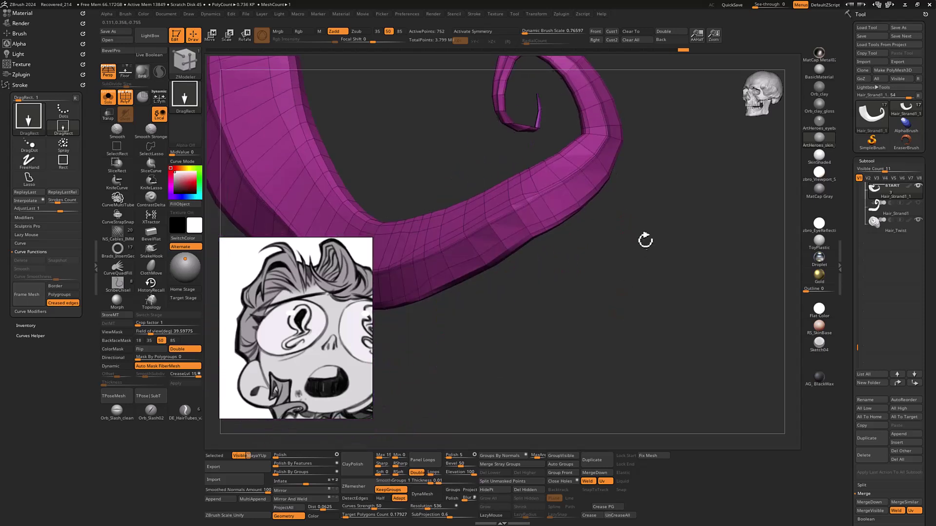
pyautogui.press('space')
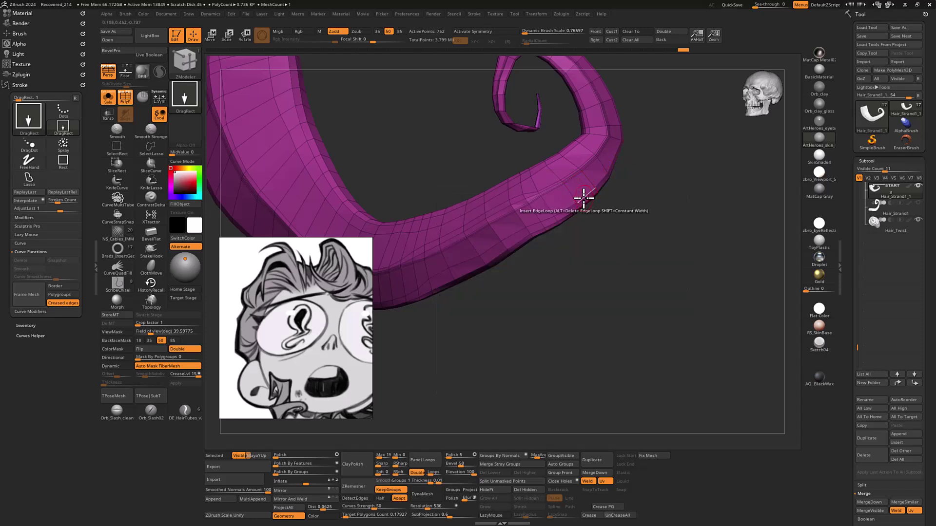
pyautogui.press('space')
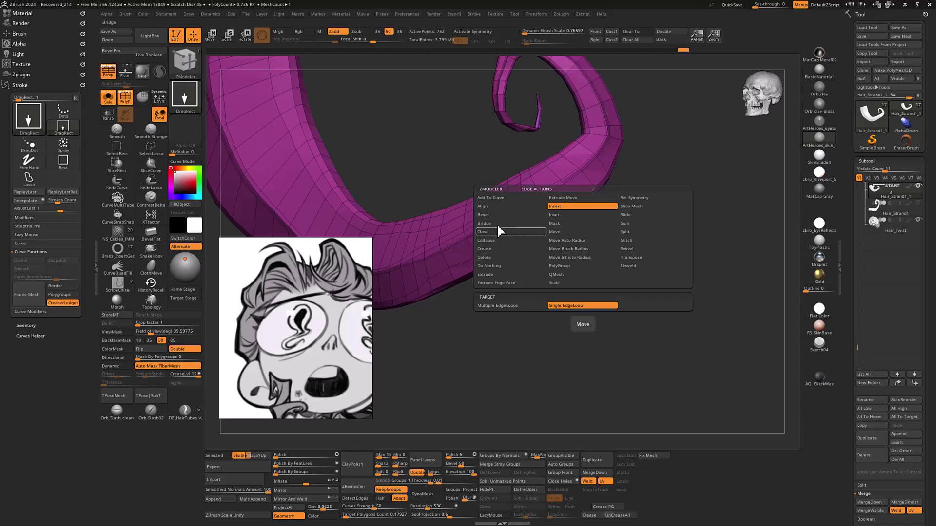
pyautogui.moveTo(653, 162); pyautogui.dragTo(548, 275)
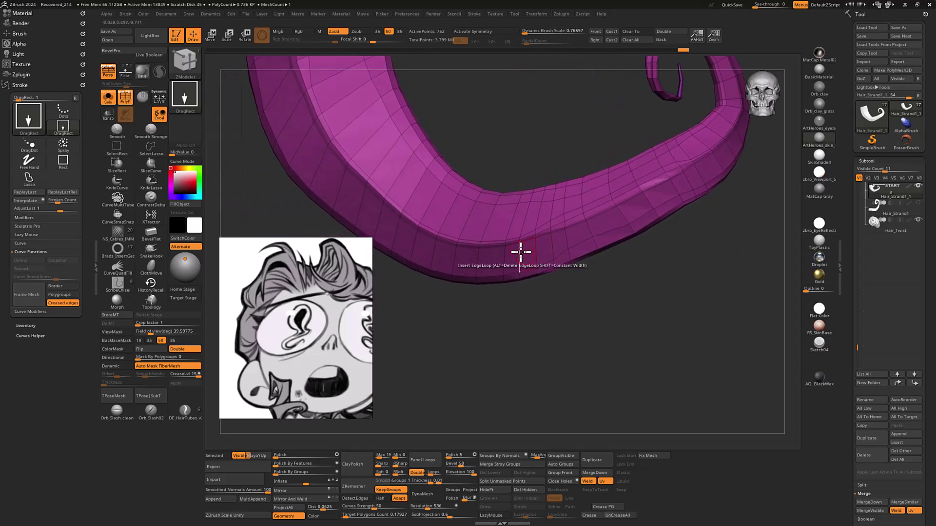
pyautogui.press('space')
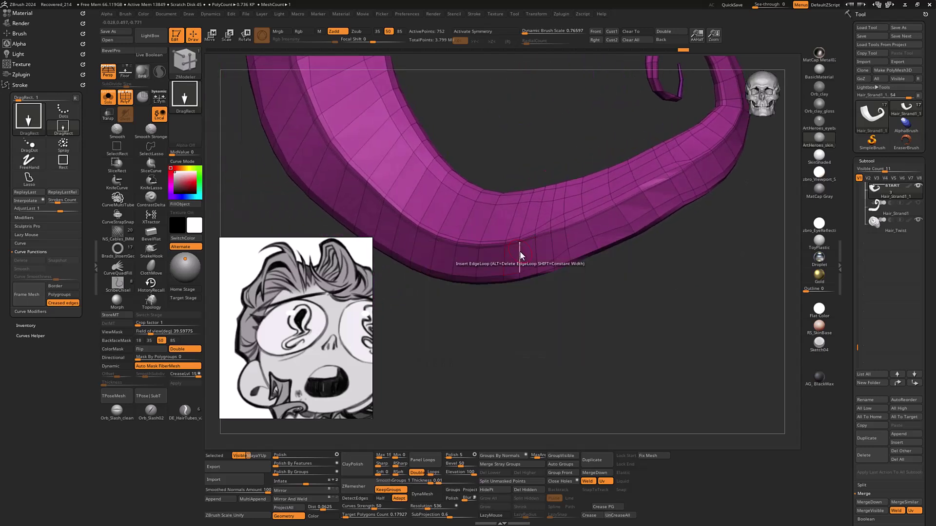
pyautogui.keyDown('alt'); pyautogui.click(520, 251); pyautogui.keyUp('alt')
pyautogui.keyDown('alt'); pyautogui.click(552, 243); pyautogui.keyUp('alt')
pyautogui.moveTo(638, 298); pyautogui.dragTo(572, 253)
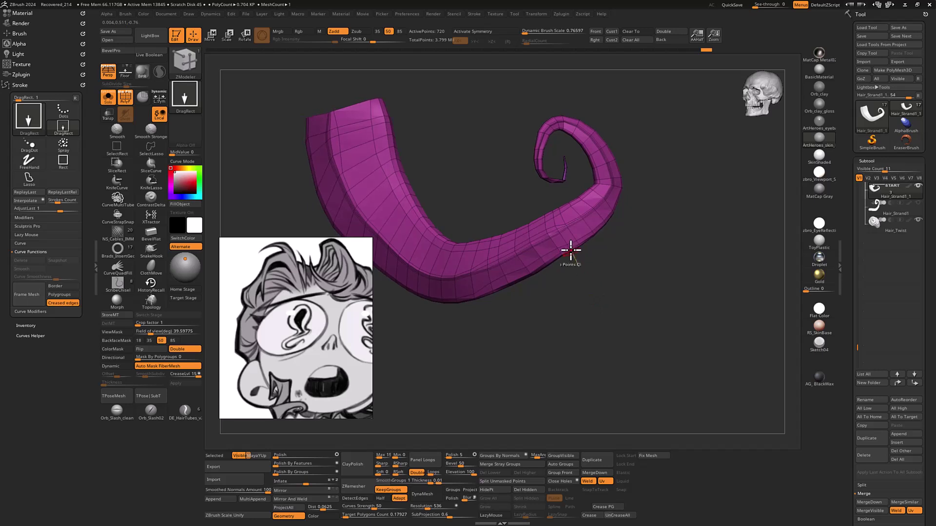
pyautogui.keyDown('alt'); pyautogui.click(564, 239); pyautogui.keyUp('alt')
pyautogui.moveTo(578, 314)
pyautogui.mouseDown()
pyautogui.moveTo(589, 302)
pyautogui.moveTo(599, 322)
pyautogui.moveTo(600, 312)
pyautogui.moveTo(572, 326)
pyautogui.moveTo(629, 298)
pyautogui.moveTo(595, 320)
pyautogui.mouseUp()
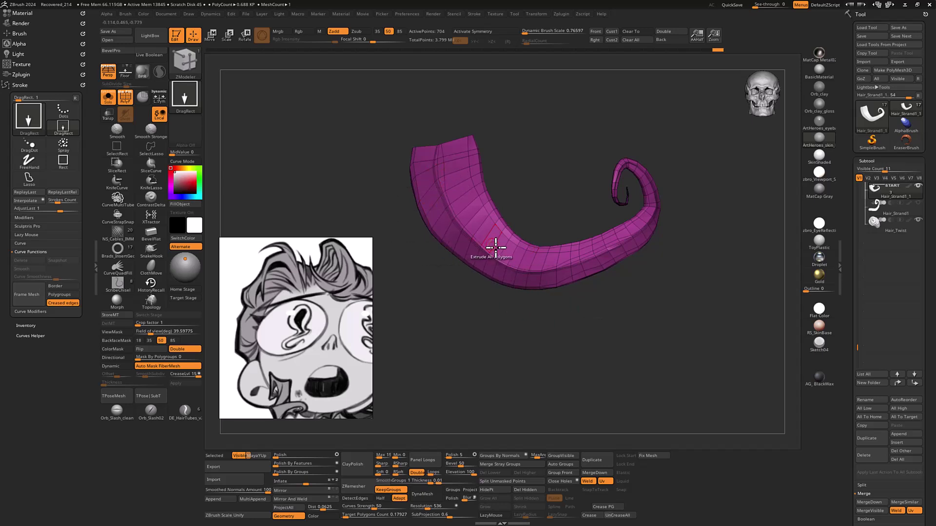
# - Thin out the remaining edge loops on the strand's wide section and along its lower bend
pyautogui.moveTo(565, 309); pyautogui.dragTo(549, 295)
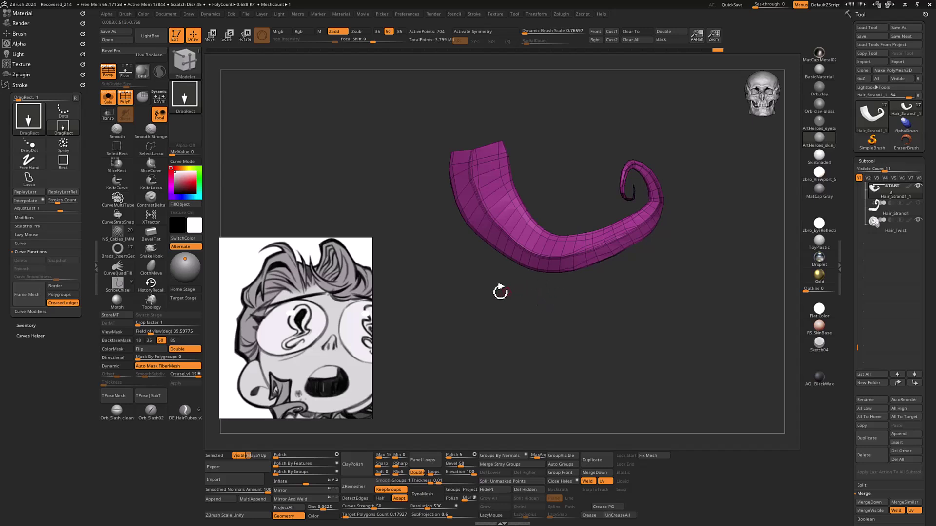
pyautogui.keyDown('alt'); pyautogui.click(485, 158); pyautogui.keyUp('alt')
pyautogui.keyDown('alt'); pyautogui.moveTo(518, 314); pyautogui.dragTo(520, 294); pyautogui.keyUp('alt')
pyautogui.keyDown('alt'); pyautogui.click(519, 266); pyautogui.keyUp('alt')
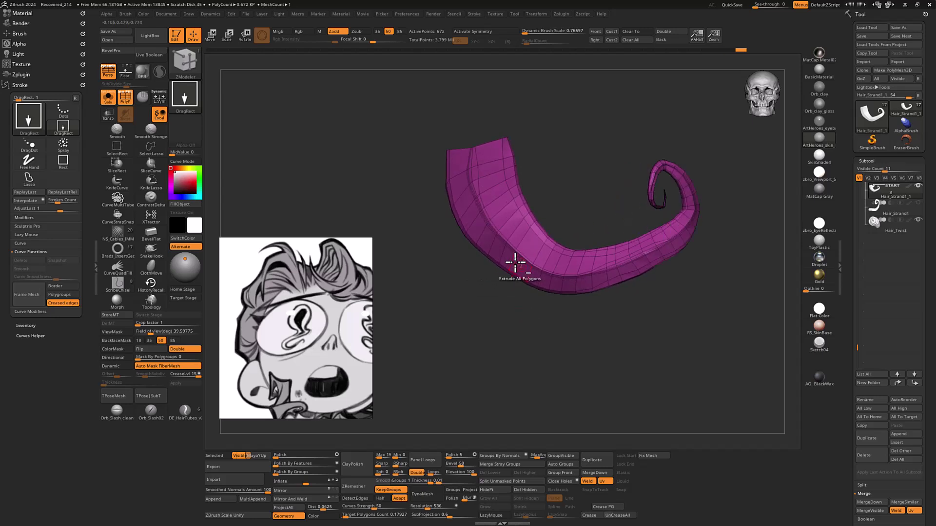
pyautogui.keyDown('alt'); pyautogui.click(501, 250); pyautogui.keyUp('alt')
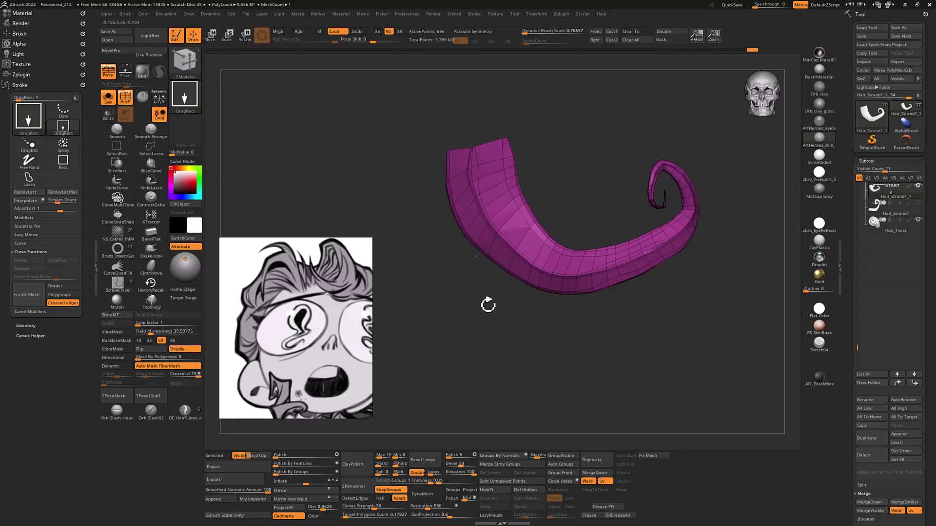
pyautogui.keyDown('alt'); pyautogui.click(564, 281); pyautogui.keyUp('alt')
pyautogui.keyDown('alt'); pyautogui.click(541, 279); pyautogui.keyUp('alt')
pyautogui.keyDown('alt'); pyautogui.moveTo(612, 338); pyautogui.dragTo(602, 332); pyautogui.keyUp('alt')
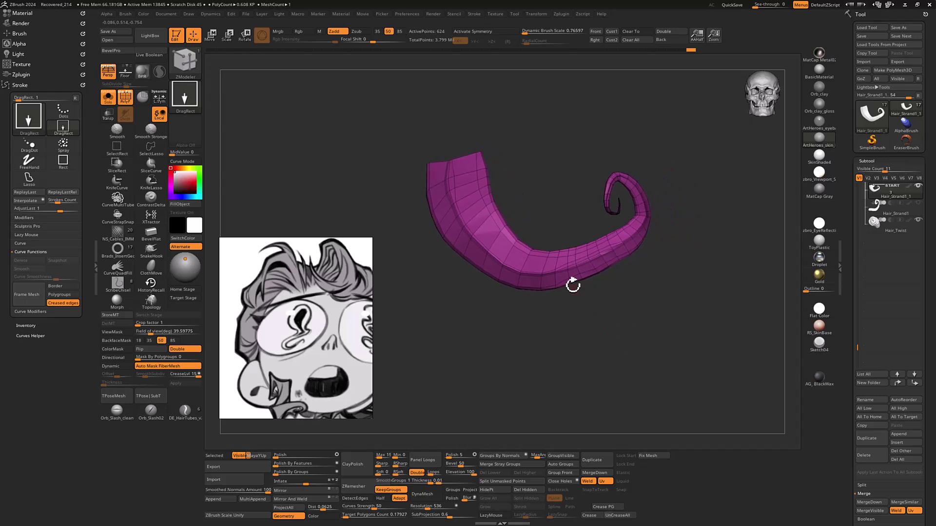
# - Delete one more surplus edge loop on the strand's lower bend and undo the trial edge loop inserted there
pyautogui.keyDown('alt'); pyautogui.click(577, 270); pyautogui.keyUp('alt')
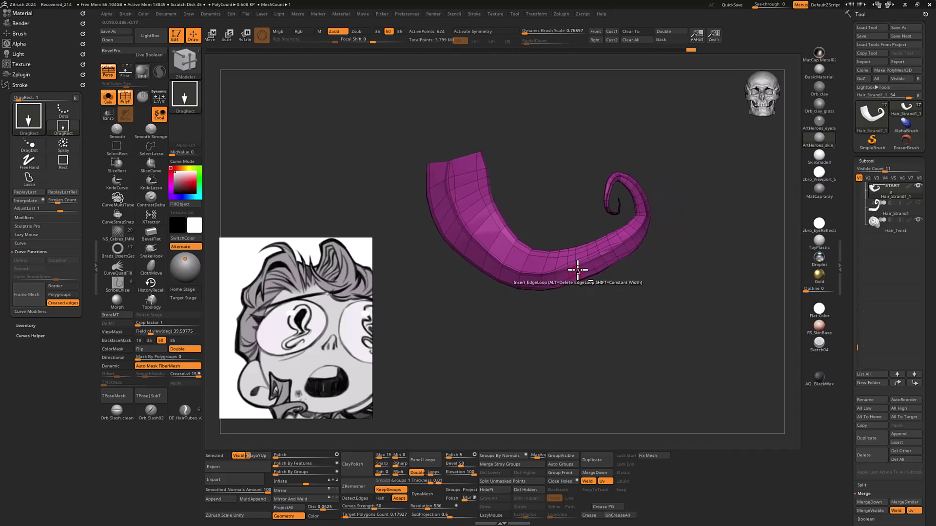
pyautogui.keyDown('alt'); pyautogui.moveTo(626, 300); pyautogui.dragTo(630, 334); pyautogui.keyUp('alt')
pyautogui.click(577, 266)
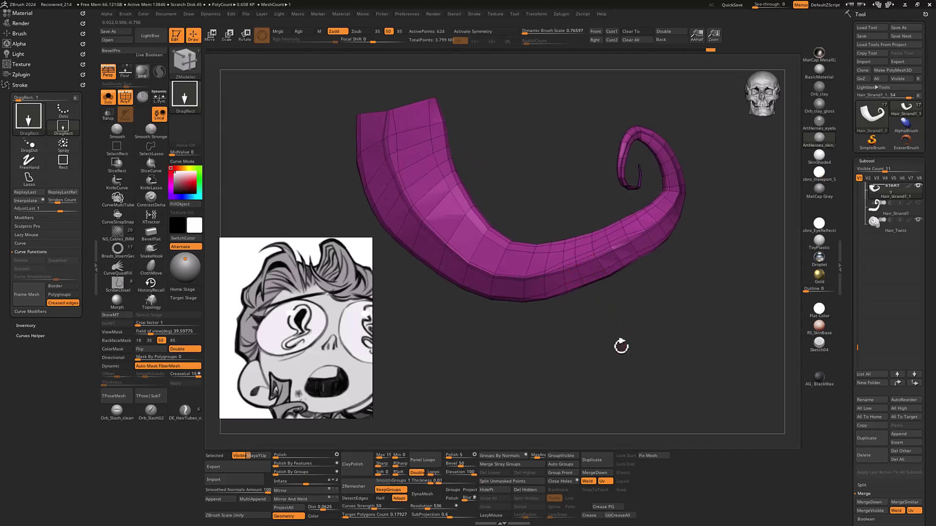
pyautogui.hotkey('ctrl', 'z')
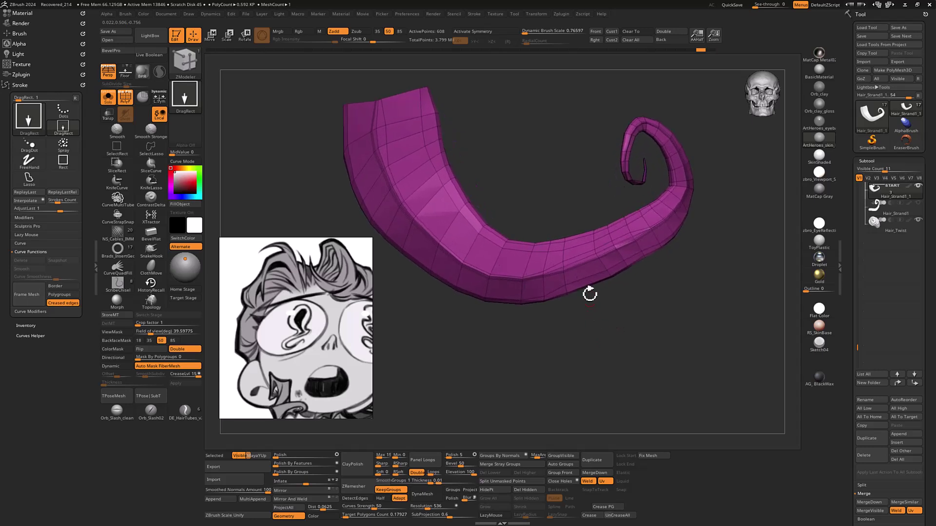
# - Try inserting Multiple EdgeLoops into the wide gap past the lower bend using the Average Normals modifier
pyautogui.press('space')
pyautogui.click(508, 374)
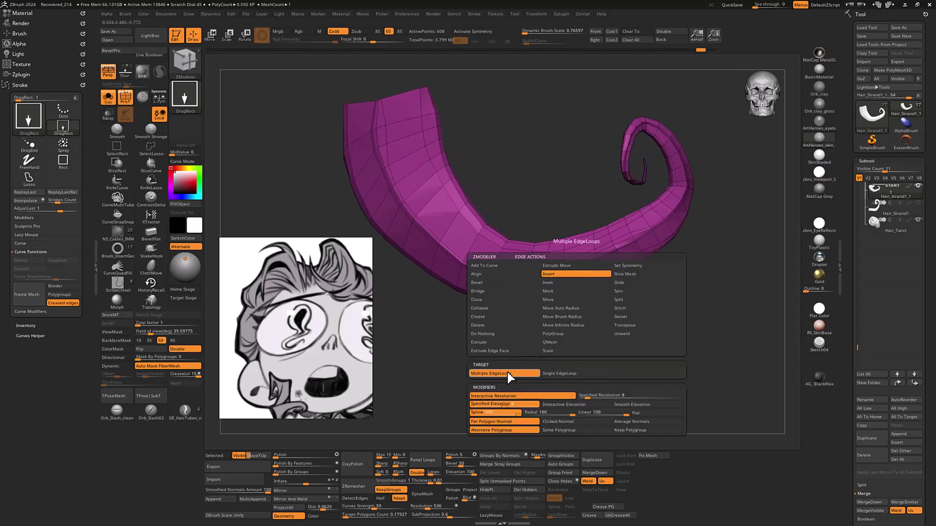
pyautogui.click(629, 423)
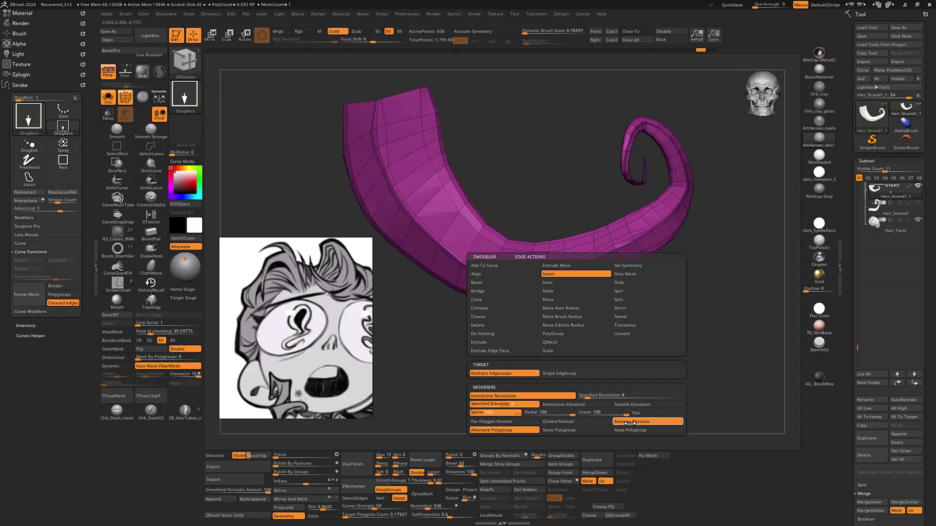
pyautogui.click(582, 264)
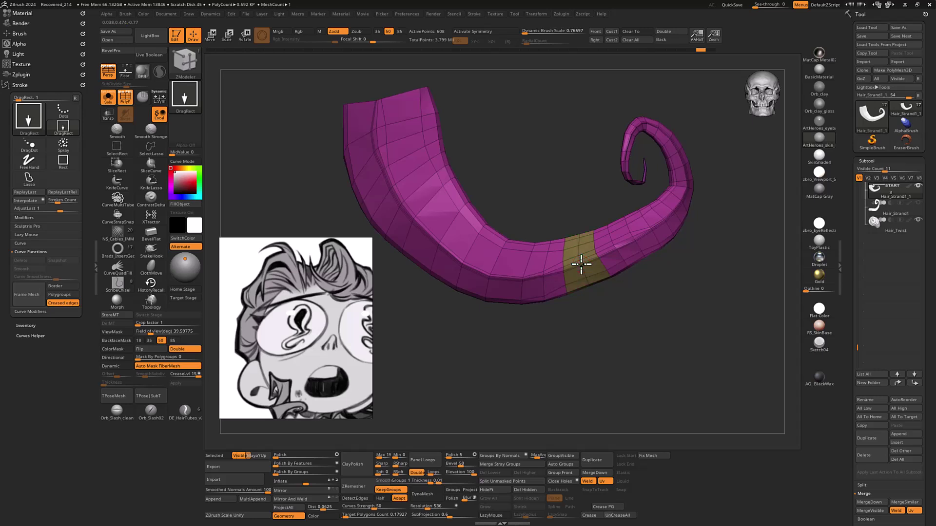
pyautogui.hotkey('ctrl', 'z')
# - Try the multiple edge loop insertion past the lower bend with Per Polygon Normal and Smooth Elevation
pyautogui.press('space')
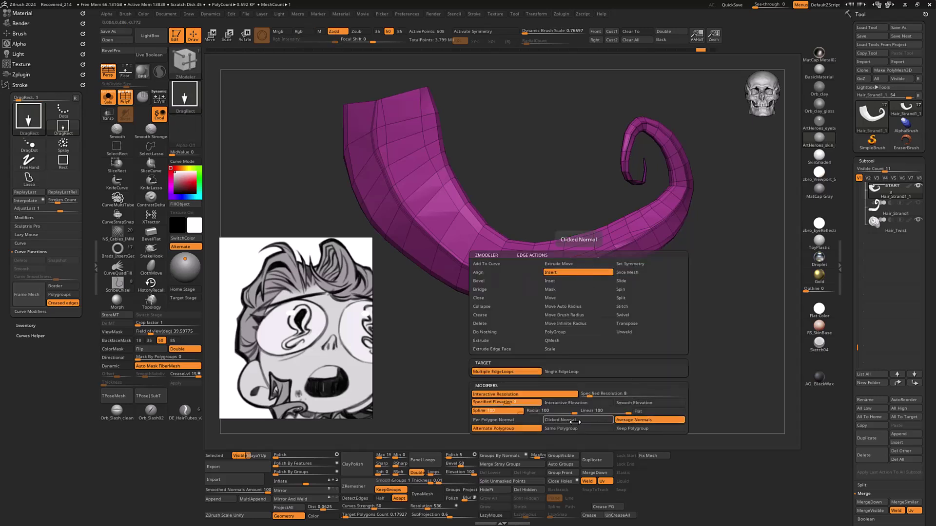
pyautogui.click(536, 421)
pyautogui.click(622, 403)
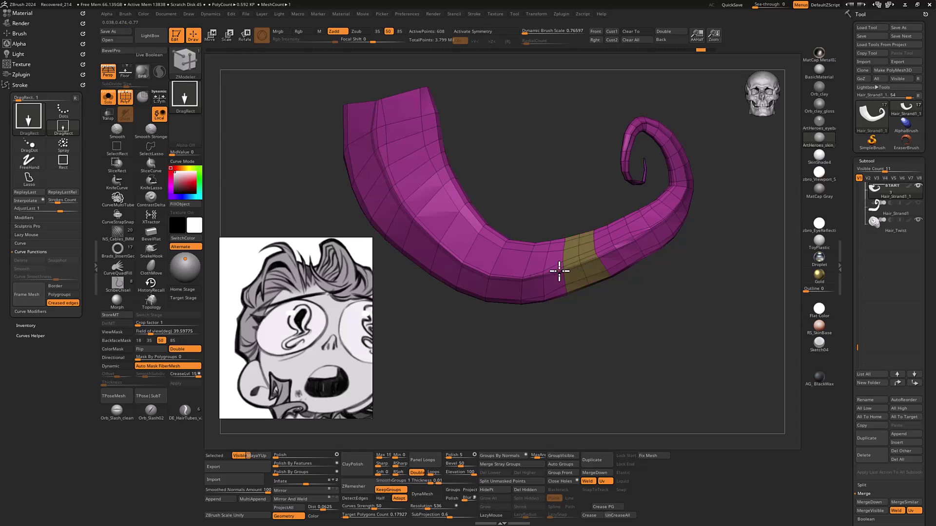
pyautogui.moveTo(571, 259)
pyautogui.mouseDown()
pyautogui.moveTo(584, 255)
pyautogui.moveTo(639, 334)
pyautogui.mouseUp()
pyautogui.hotkey('ctrl', 'z')
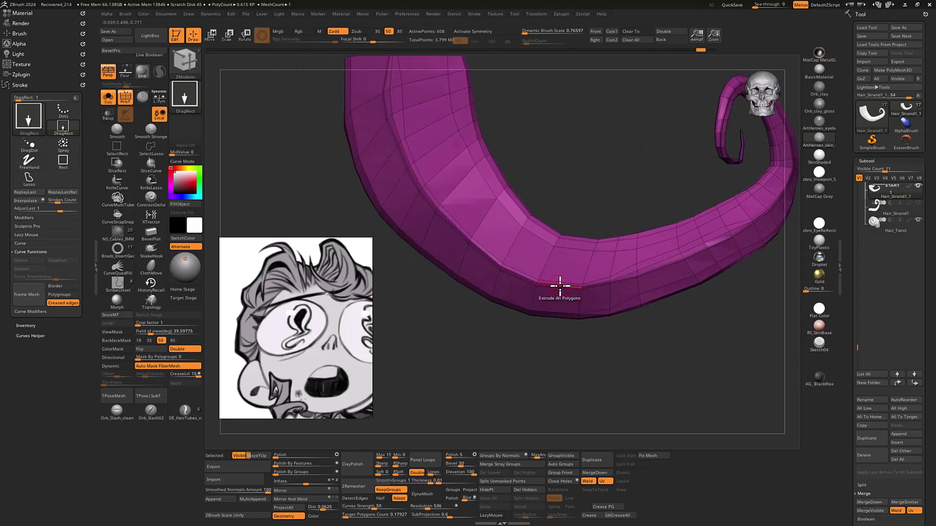
# - Try inserting multiple edge loops at the lower bend with the Clicked Normal modifier
pyautogui.press('space')
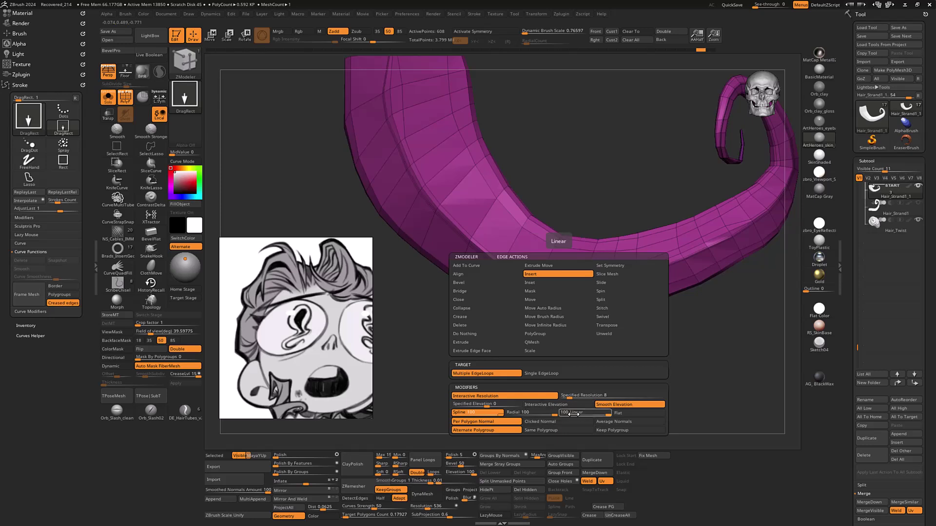
pyautogui.click(557, 422)
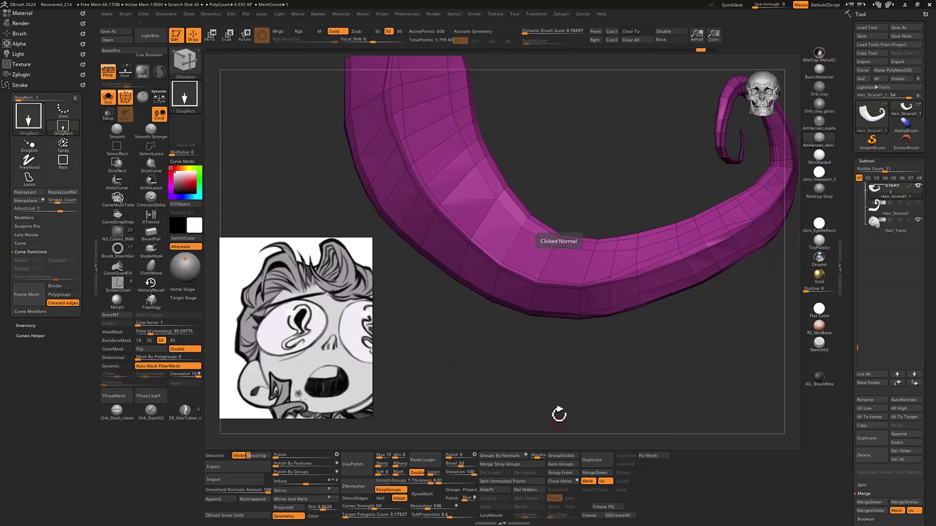
pyautogui.moveTo(558, 283); pyautogui.dragTo(573, 299)
pyautogui.keyDown('ctrl'); pyautogui.moveTo(648, 382); pyautogui.dragTo(629, 356, button='right'); pyautogui.keyUp('ctrl')
pyautogui.hotkey('ctrl', 'z')
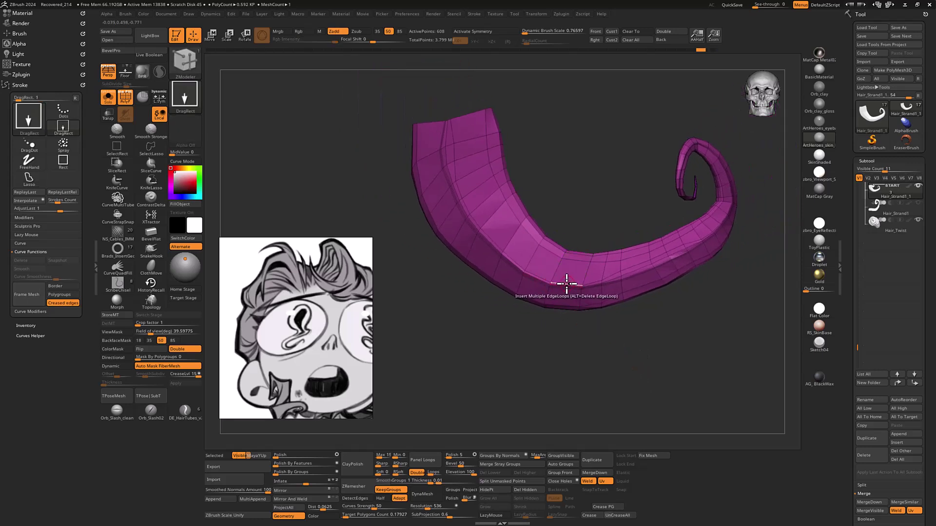
# - Try another edge loop insertion just past the lower bend and return the Insert target to Single EdgeLoop
pyautogui.keyDown('alt'); pyautogui.click(604, 269); pyautogui.keyUp('alt')
pyautogui.moveTo(604, 262); pyautogui.dragTo(646, 345)
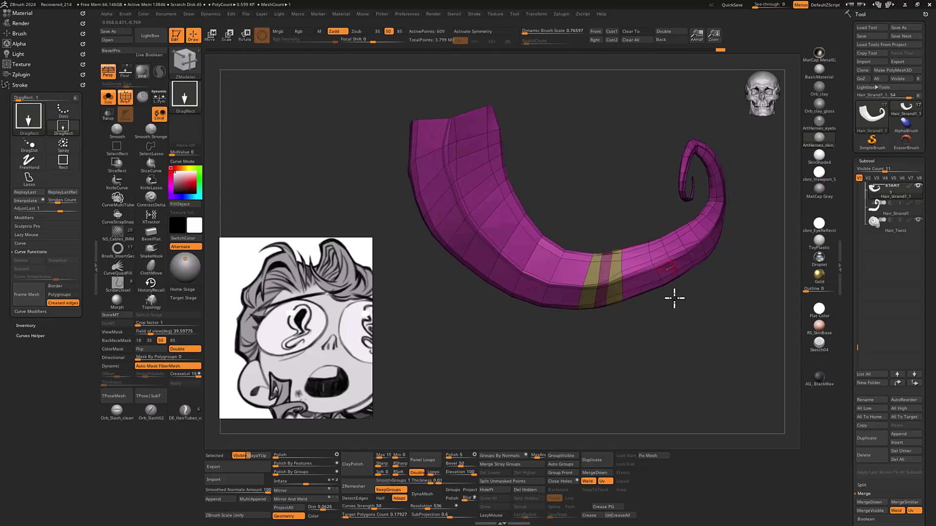
pyautogui.moveTo(673, 328); pyautogui.dragTo(549, 267)
pyautogui.press('space')
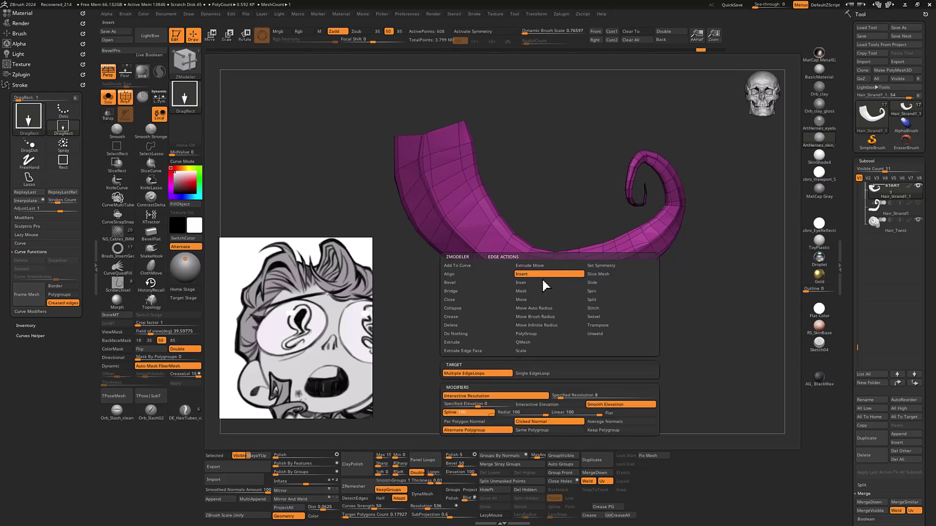
pyautogui.click(531, 373)
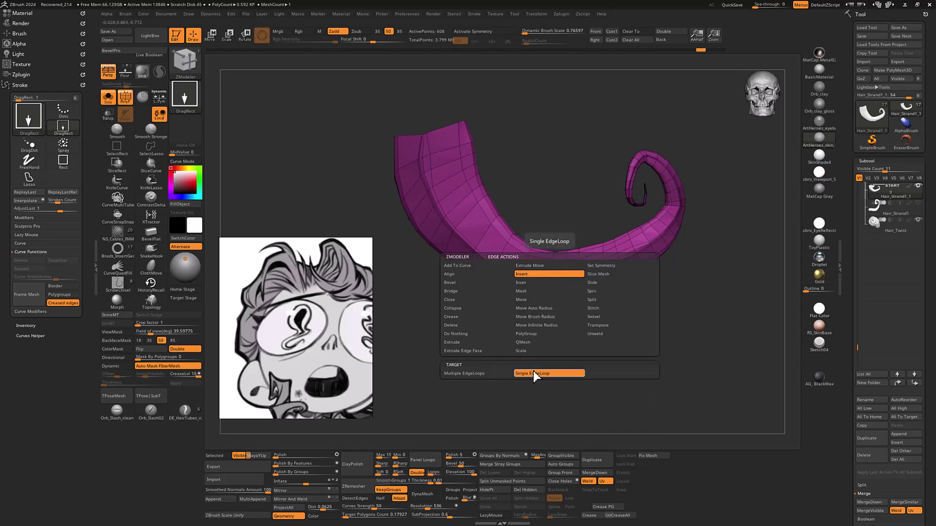
pyautogui.moveTo(583, 345); pyautogui.dragTo(600, 321)
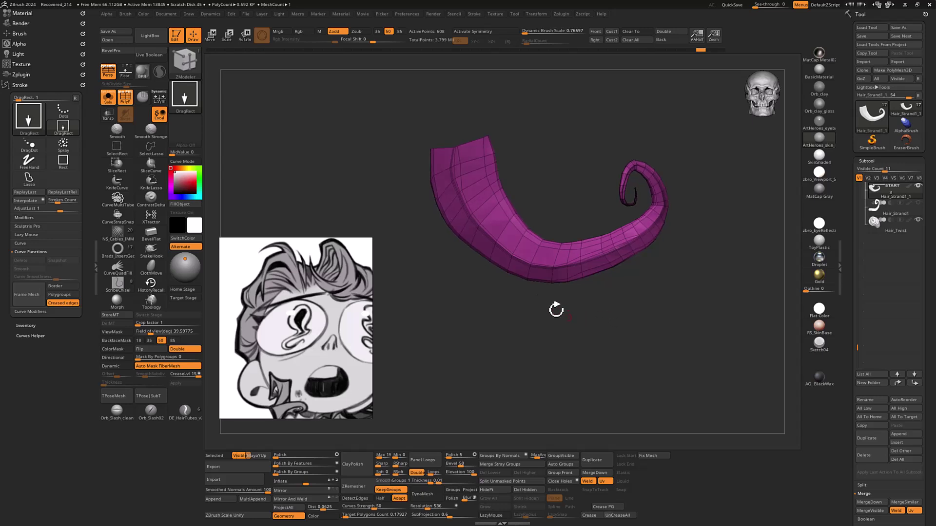
# - Frame the strand's creased edges with a curve running from the wide end to the curled tip
pyautogui.click(29, 299)
pyautogui.moveTo(699, 276)
pyautogui.mouseDown()
pyautogui.moveTo(679, 305)
pyautogui.moveTo(559, 334)
pyautogui.moveTo(570, 340)
pyautogui.moveTo(554, 334)
pyautogui.mouseUp()
pyautogui.press('s')
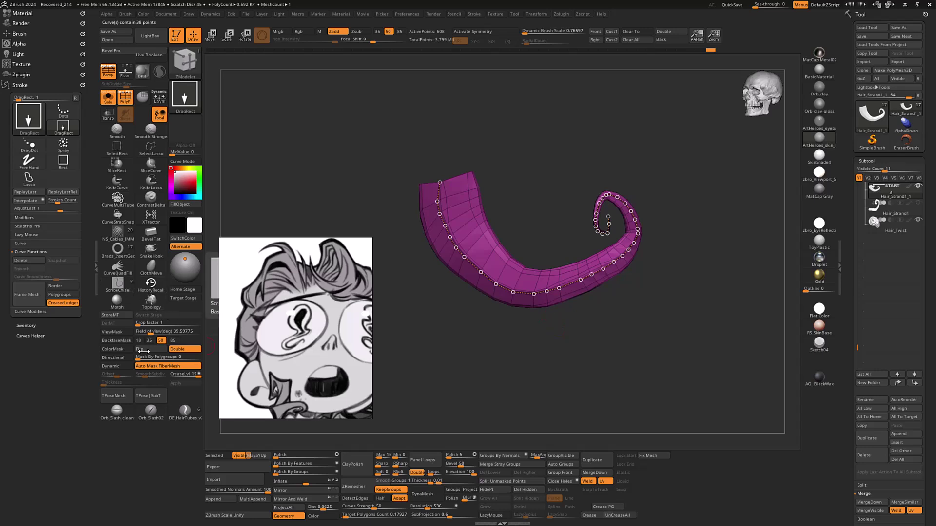
# - Choose the DE_HairTubes brush with the MultiThick A tube, and turn off the strand's polyframe display
pyautogui.click(185, 410)
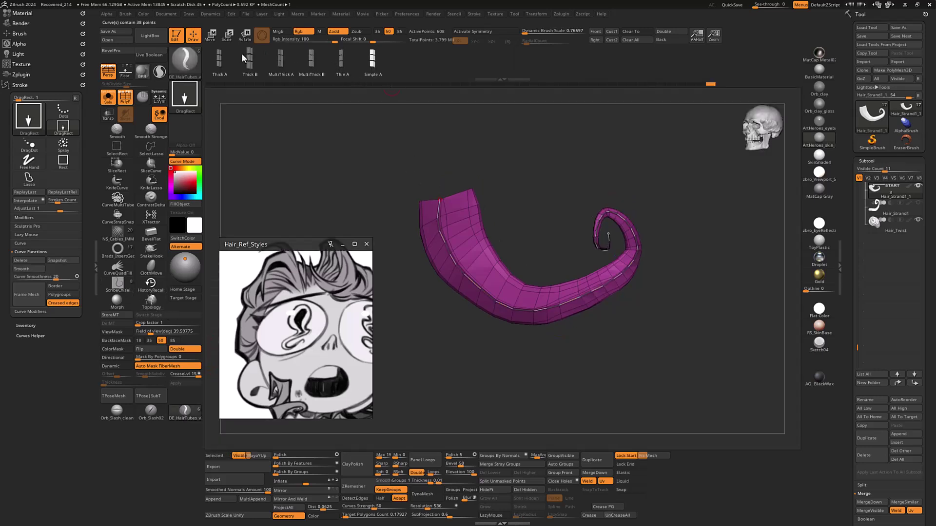
pyautogui.hotkey('shift', 's')
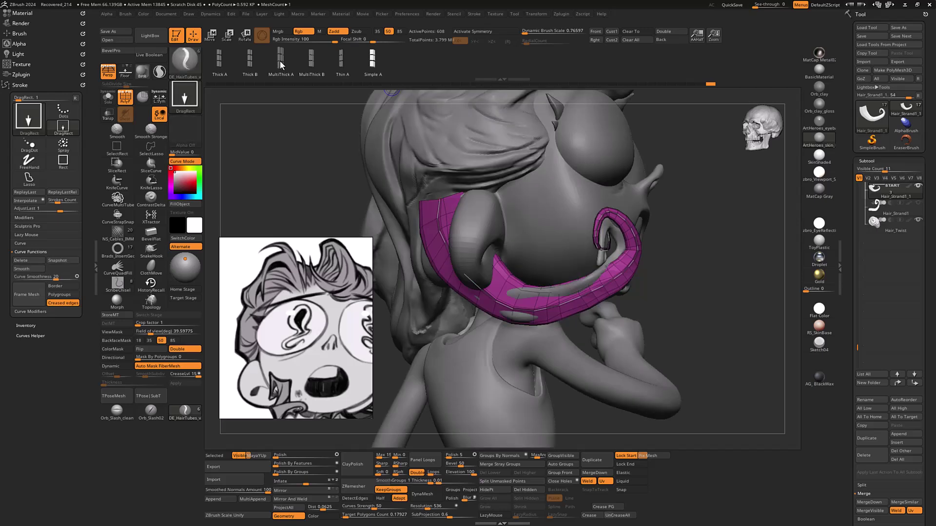
pyautogui.moveTo(312, 138); pyautogui.dragTo(324, 162)
pyautogui.hotkey('shift', 'f')
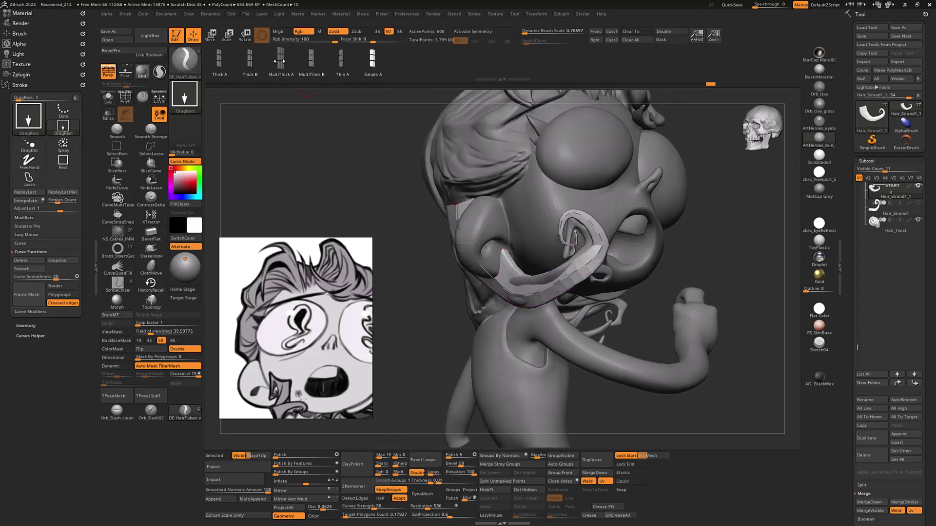
pyautogui.click(280, 62)
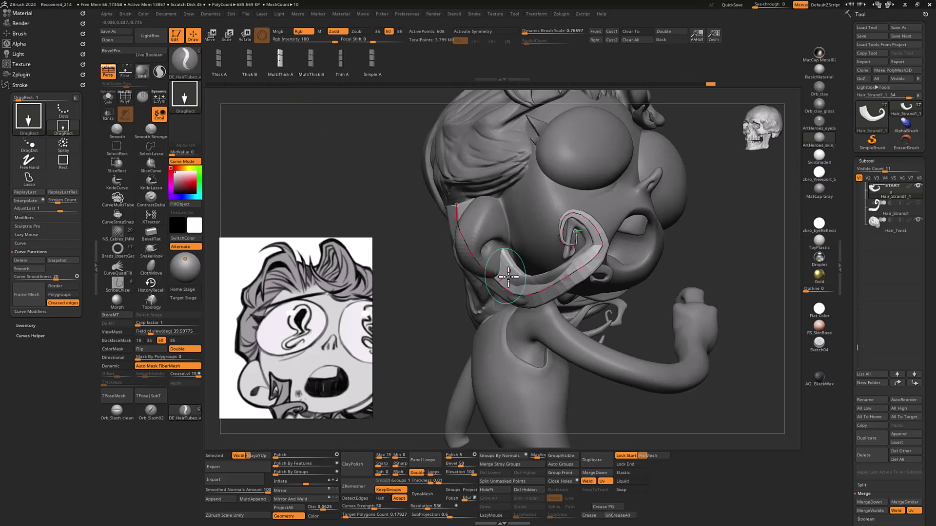
# - Try building MultiThick A hair tubes along the framed curve and isolate the strand to inspect them
pyautogui.click(546, 289)
pyautogui.hotkey('shift', 's')
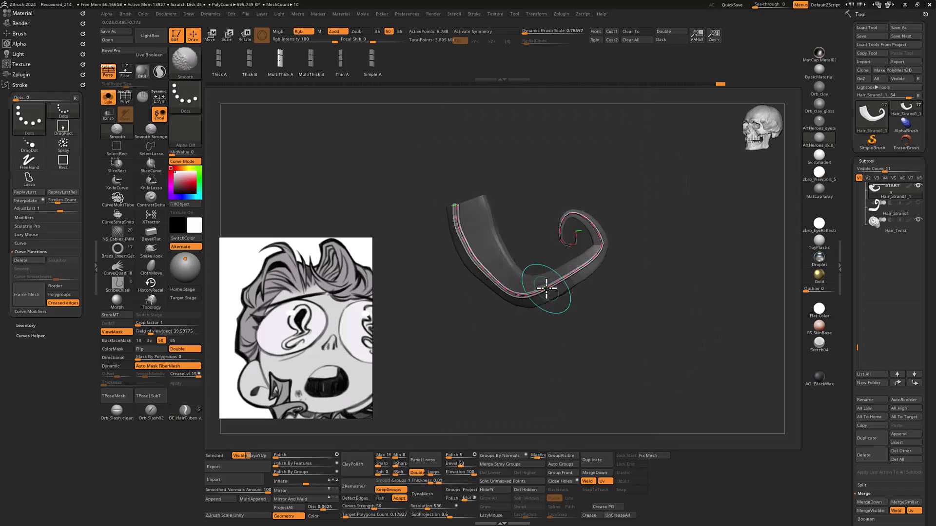
pyautogui.moveTo(655, 315)
pyautogui.keyDown('alt'); pyautogui.mouseDown()
pyautogui.moveTo(706, 436)
pyautogui.moveTo(658, 288)
pyautogui.moveTo(658, 309)
pyautogui.mouseUp(); pyautogui.keyUp('alt')
pyautogui.hotkey('ctrl', 'z')
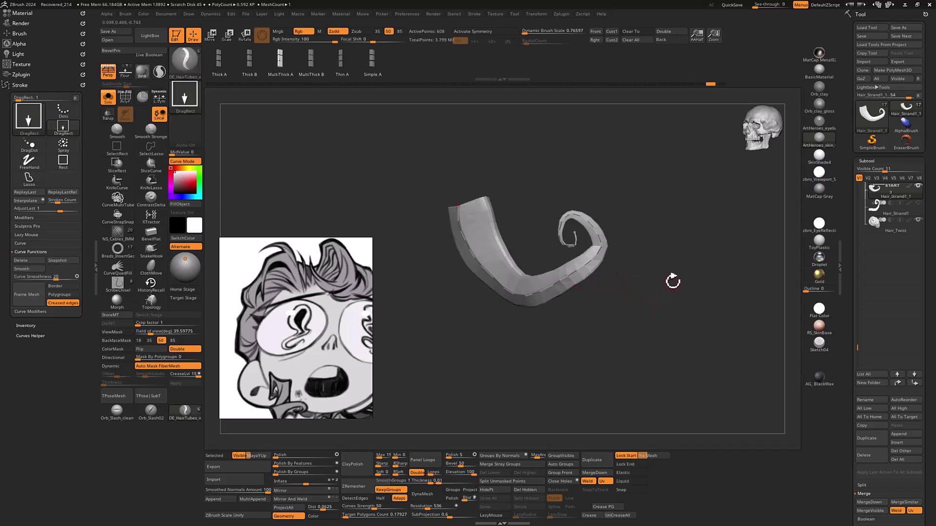
# - Adjust the brush's Draw Size and try the hair tubes along the strand's curve again
pyautogui.press('s')
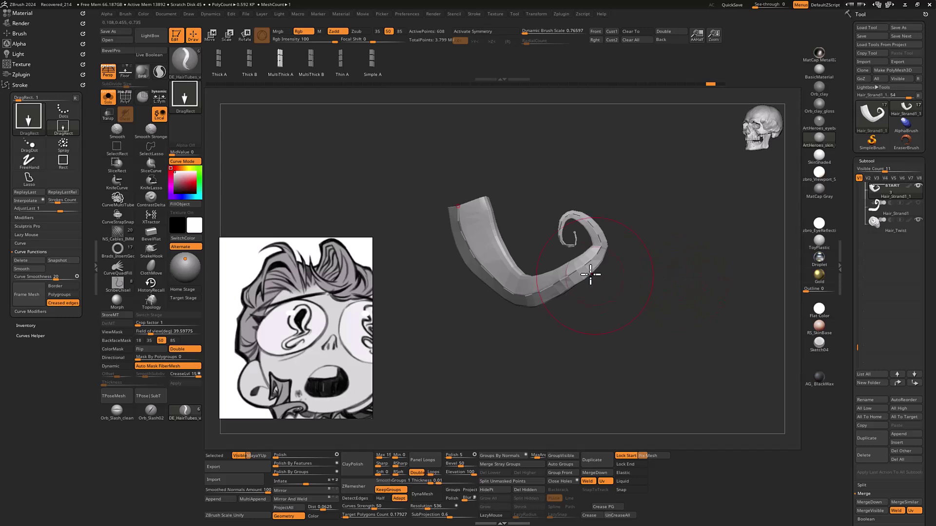
pyautogui.click(576, 276)
pyautogui.keyDown('alt'); pyautogui.moveTo(675, 320); pyautogui.dragTo(685, 359); pyautogui.keyUp('alt')
pyautogui.hotkey('ctrl', 'z')
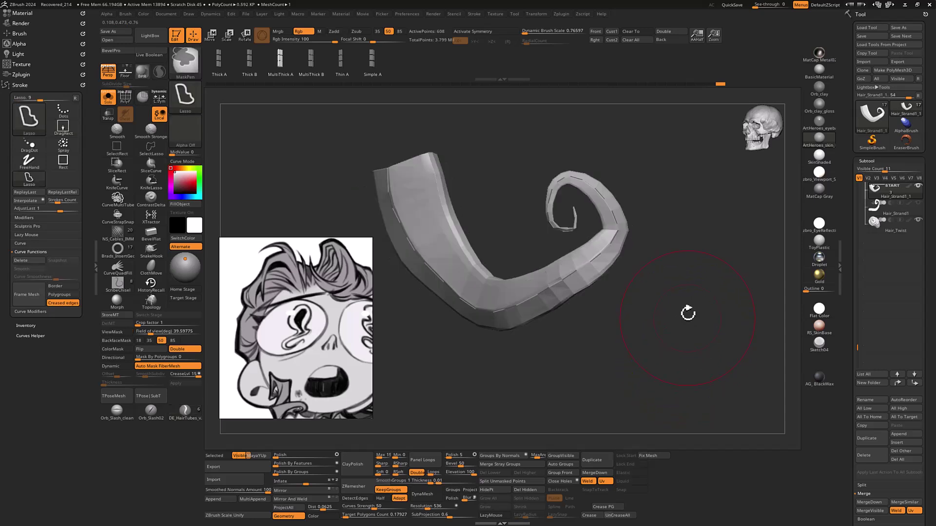
# - Readjust the Draw Size and rebuild the MultiThick A tubes along the curve for another trial
pyautogui.press('s')
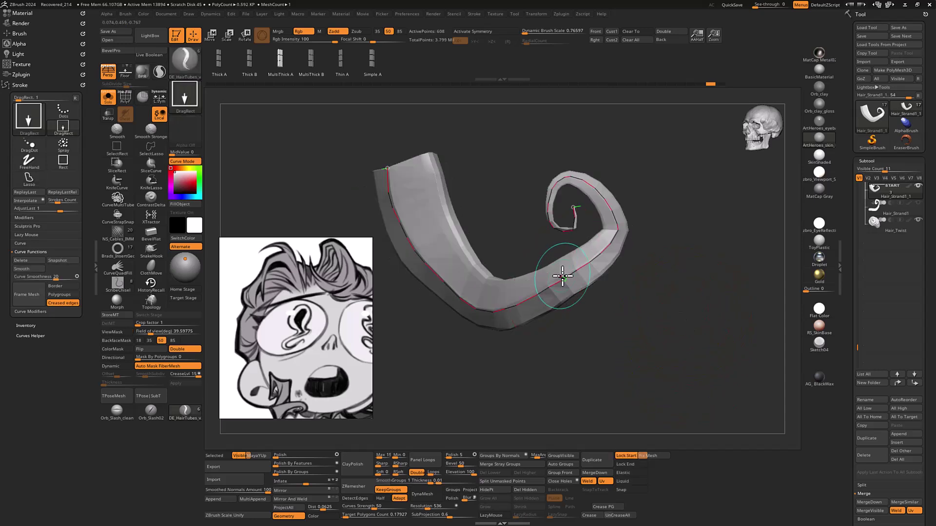
pyautogui.click(558, 273)
pyautogui.keyDown('alt'); pyautogui.moveTo(577, 373); pyautogui.dragTo(608, 366); pyautogui.keyUp('alt')
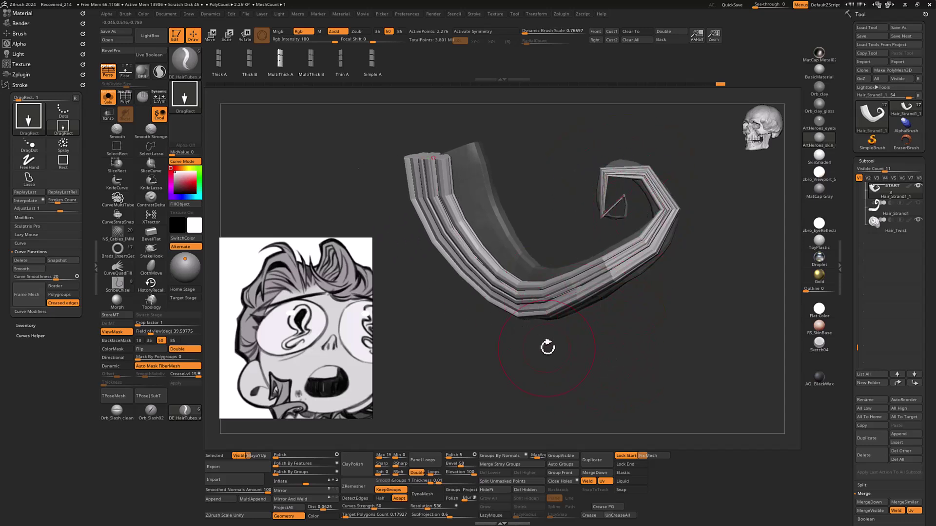
pyautogui.moveTo(648, 350); pyautogui.dragTo(653, 329)
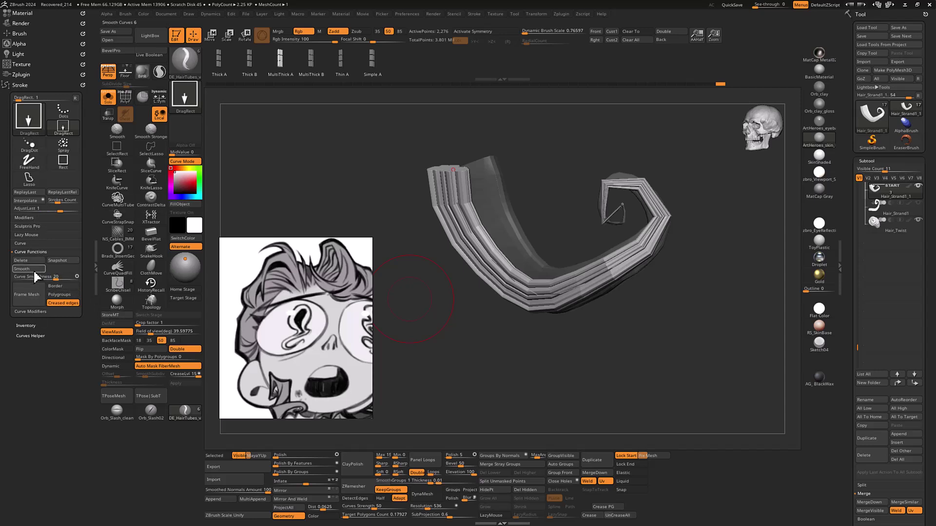
# - Try a CurveStep of about 0.198 for the hair tubes along the strand's curve
pyautogui.click(26, 244)
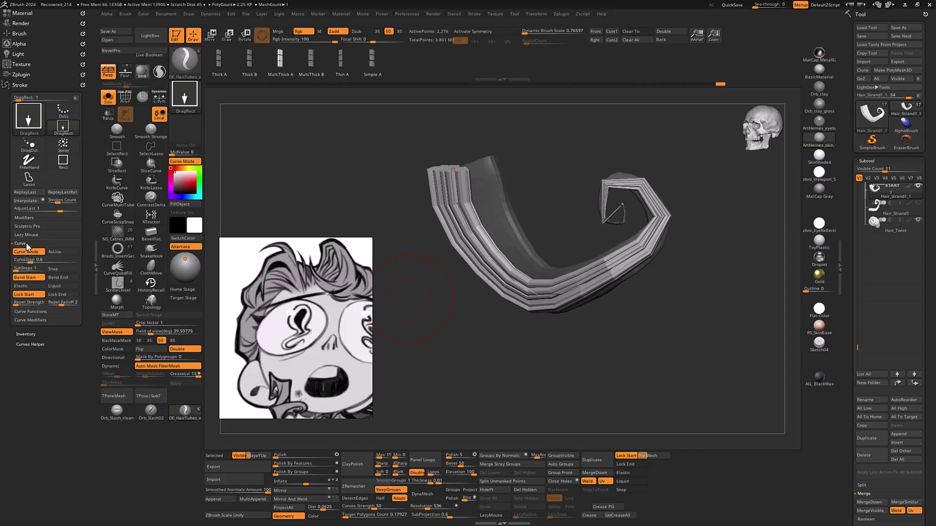
pyautogui.moveTo(30, 261); pyautogui.dragTo(29, 261)
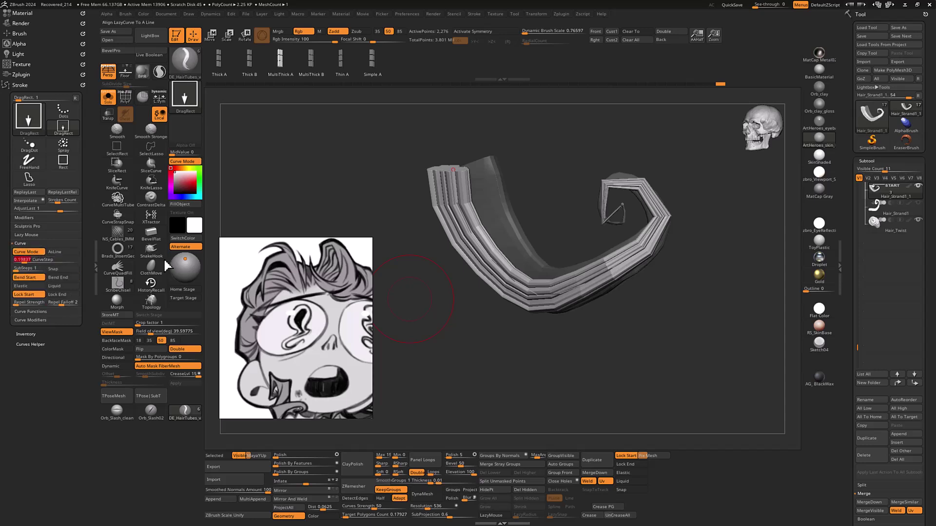
pyautogui.click(523, 290)
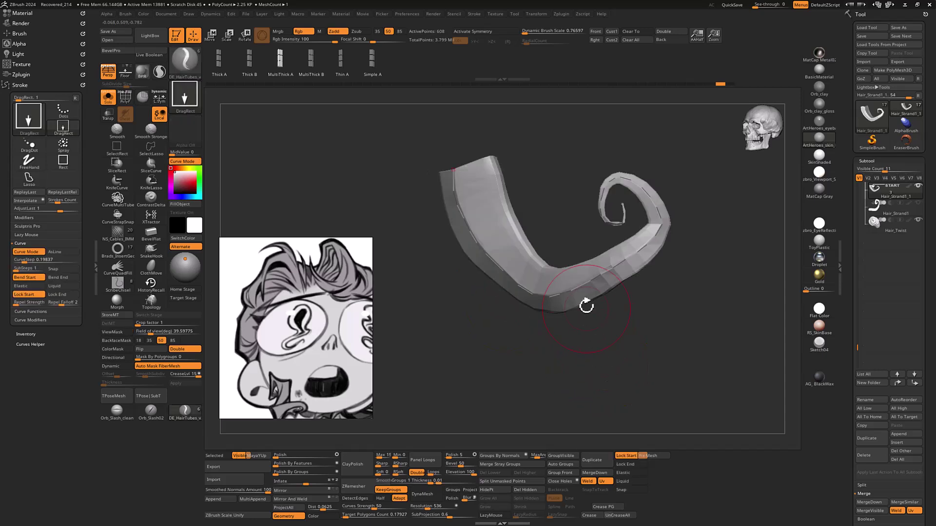
# - Set the CurveStep to 0.07141 and apply the hair tubes to the strand's curve
pyautogui.moveTo(647, 375); pyautogui.dragTo(580, 328)
pyautogui.moveTo(665, 309); pyautogui.dragTo(639, 304)
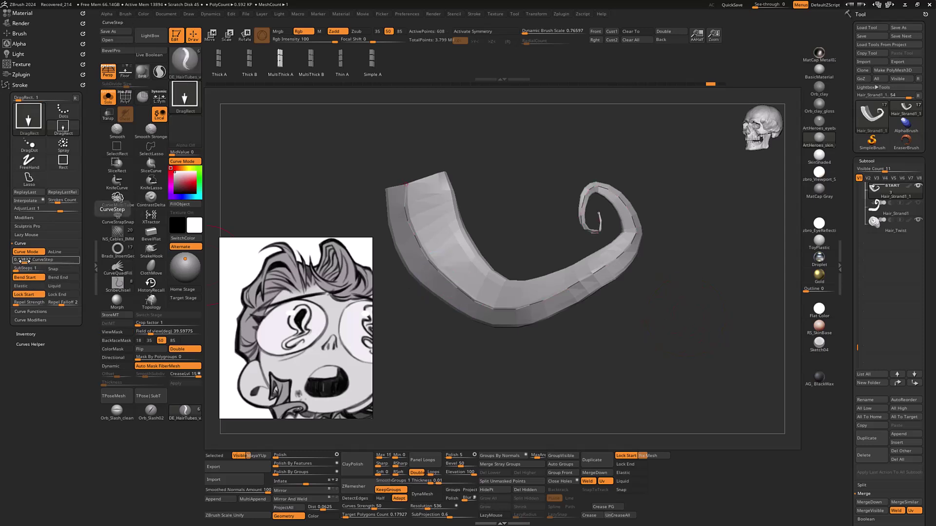
pyautogui.moveTo(24, 262); pyautogui.dragTo(23, 261)
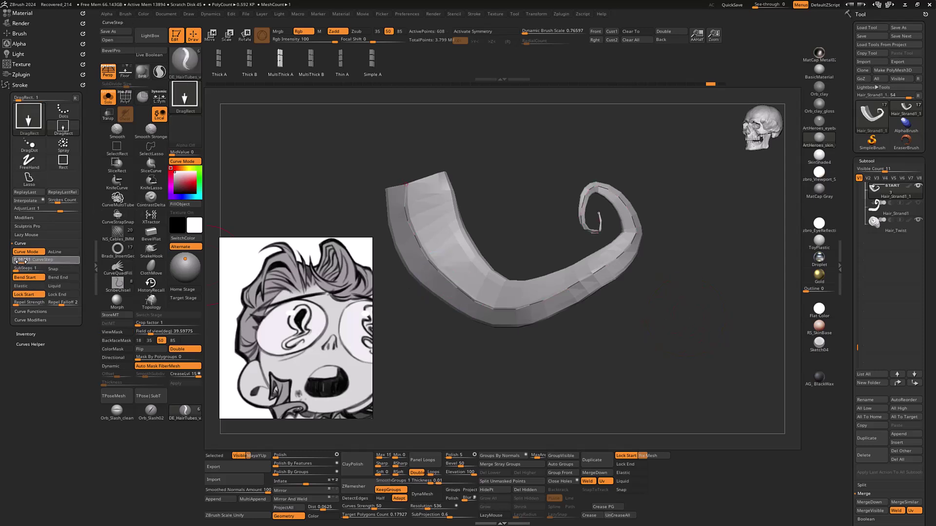
pyautogui.click(553, 291)
pyautogui.keyDown('ctrl'); pyautogui.moveTo(627, 348); pyautogui.dragTo(626, 336, button='right'); pyautogui.keyUp('ctrl')
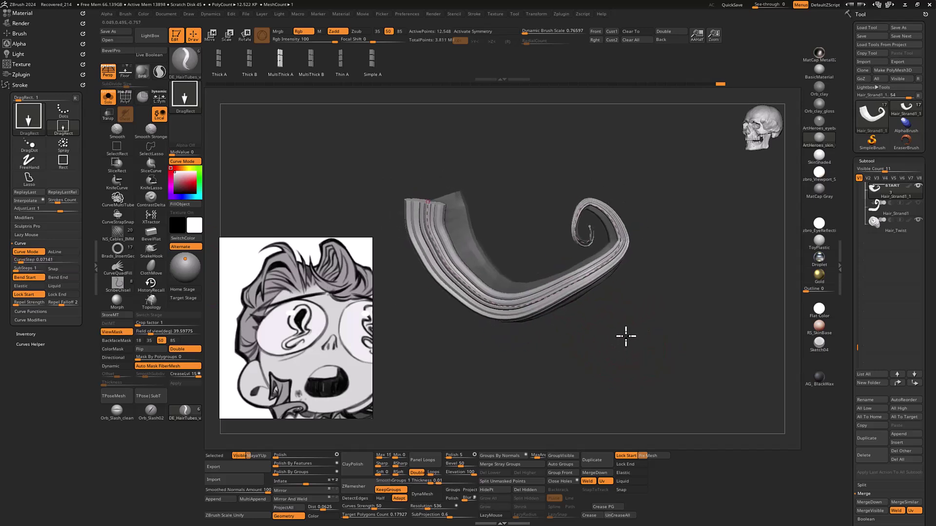
# - Undo the last tubes, set the CurveStep to 0.0972 and rebuild the MultiThick A tubes along the strand's curve
pyautogui.moveTo(638, 338); pyautogui.dragTo(655, 323)
pyautogui.hotkey('ctrl', 'z')
pyautogui.press('s')
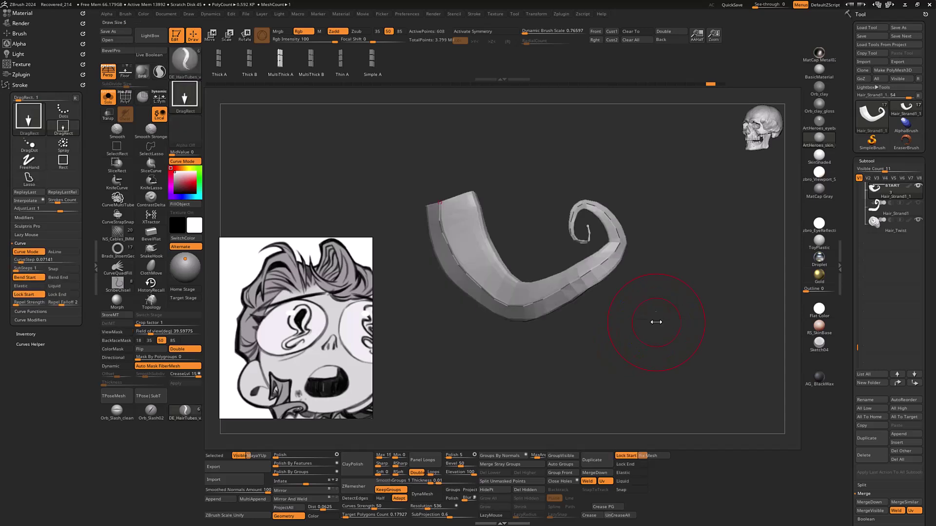
pyautogui.click(20, 261)
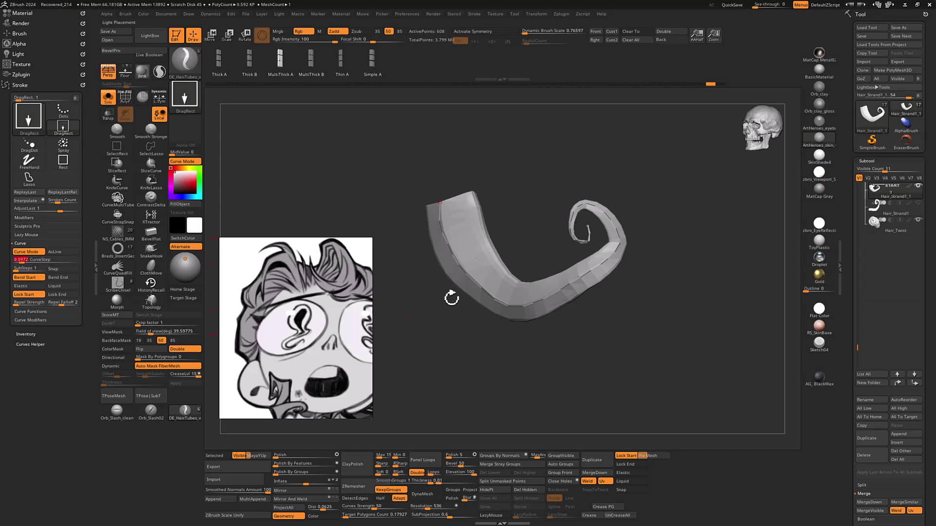
pyautogui.click(515, 308)
pyautogui.moveTo(653, 336)
pyautogui.mouseDown()
pyautogui.moveTo(672, 335)
pyautogui.moveTo(654, 337)
pyautogui.mouseUp()
# - Turn on dynamic subdivision for the tubes and isolate the strand again to check their smoothness
pyautogui.hotkey('shift', 's')
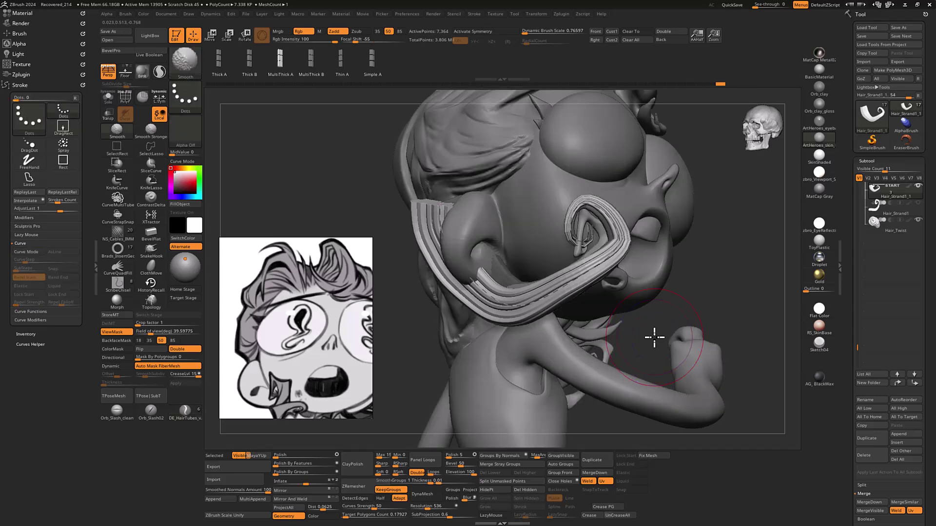
pyautogui.hotkey('shift', 'f')
pyautogui.press('d')
pyautogui.hotkey('shift', 's')
pyautogui.hotkey('shift', 'f')
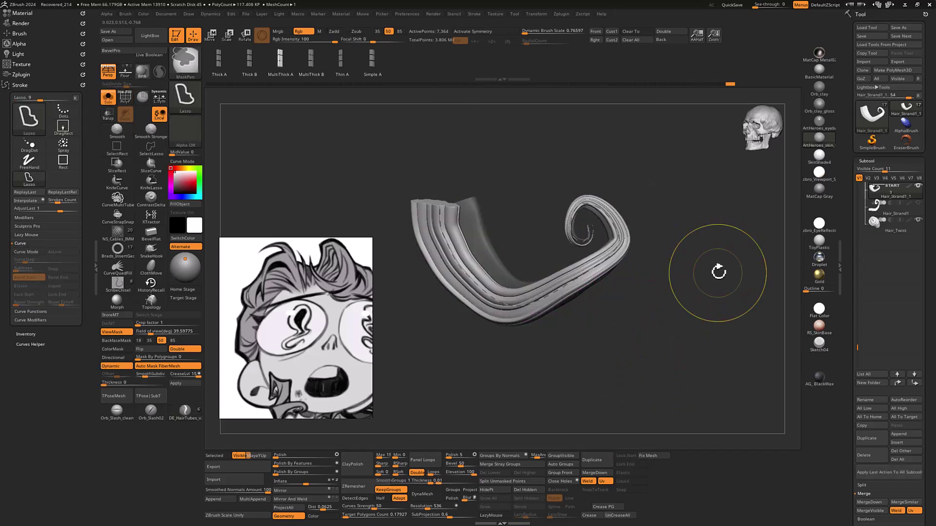
pyautogui.moveTo(702, 295); pyautogui.dragTo(658, 329)
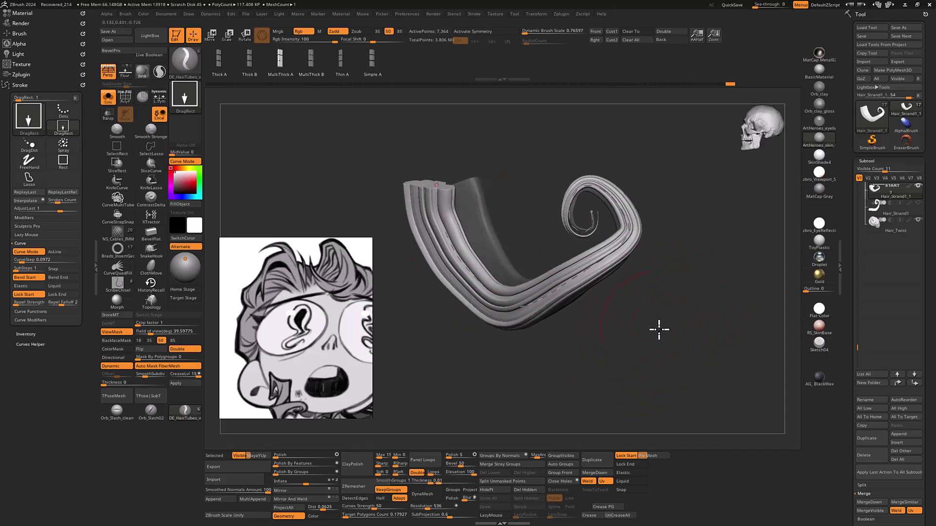
# - Try the MultiThick B, Thin A and Simple A tube styles along the strand's curve
pyautogui.click(311, 57)
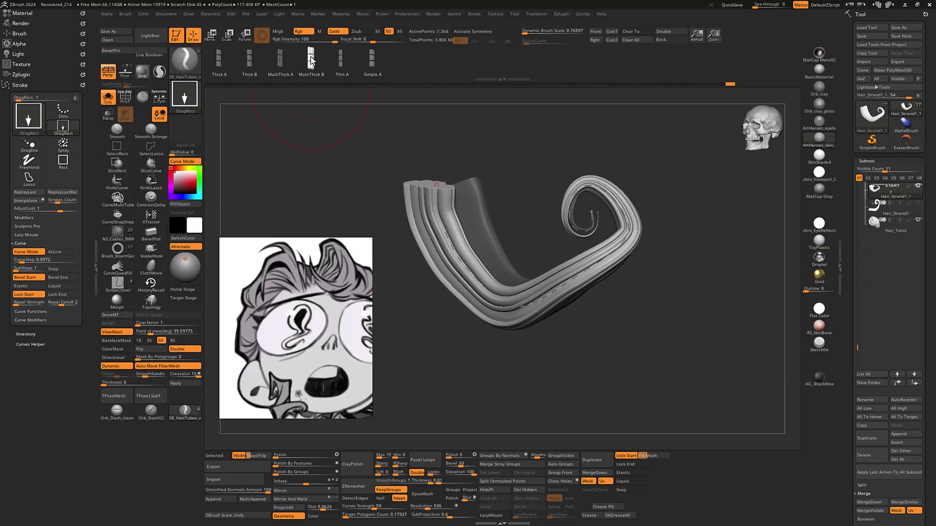
pyautogui.click(463, 268)
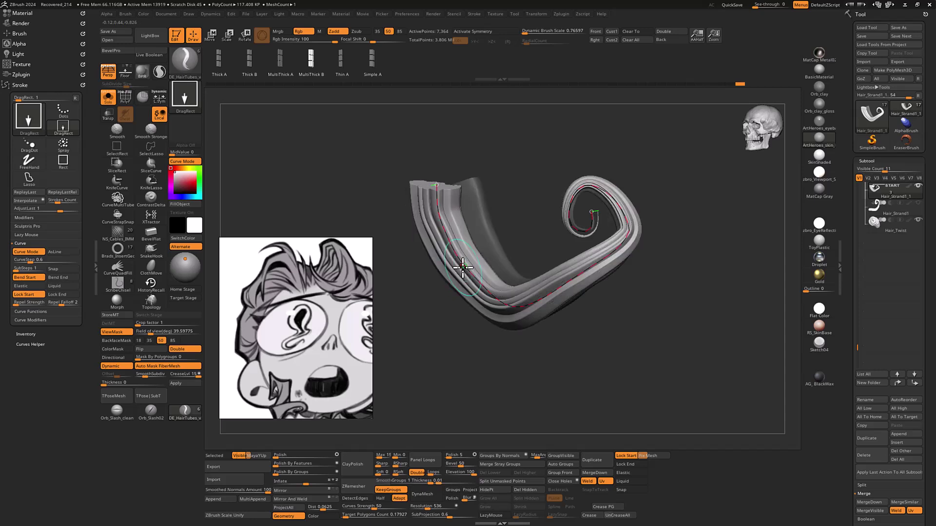
pyautogui.click(340, 63)
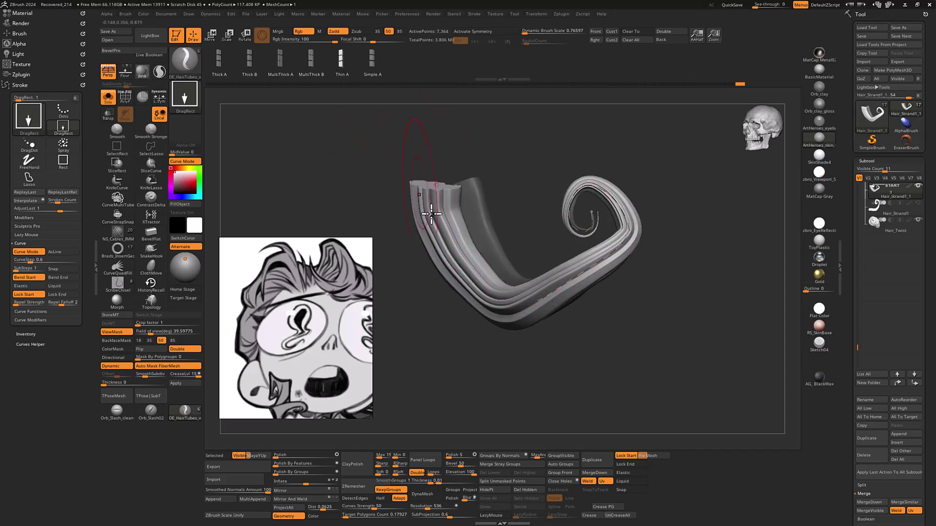
pyautogui.click(445, 236)
pyautogui.moveTo(351, 209)
pyautogui.mouseDown()
pyautogui.moveTo(378, 205)
pyautogui.moveTo(369, 206)
pyautogui.mouseUp()
pyautogui.click(372, 62)
pyautogui.click(433, 244)
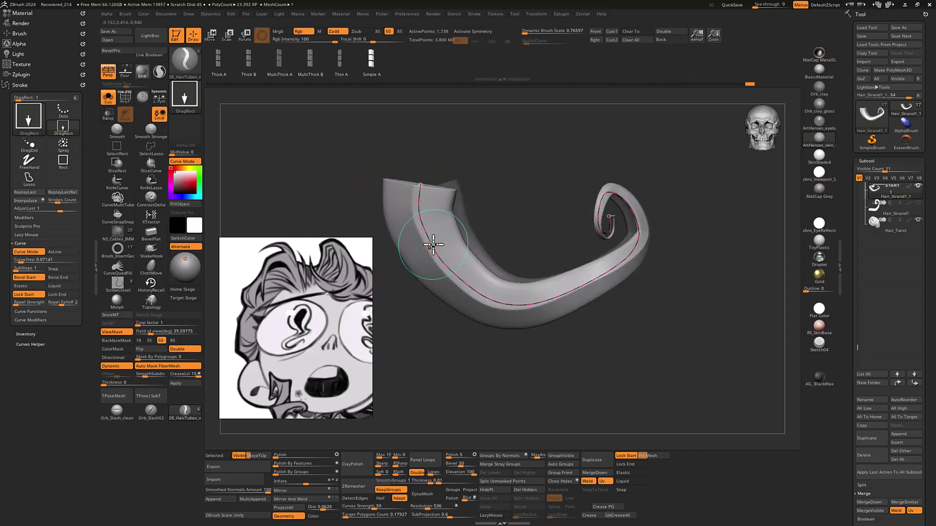
pyautogui.moveTo(428, 329); pyautogui.dragTo(414, 344)
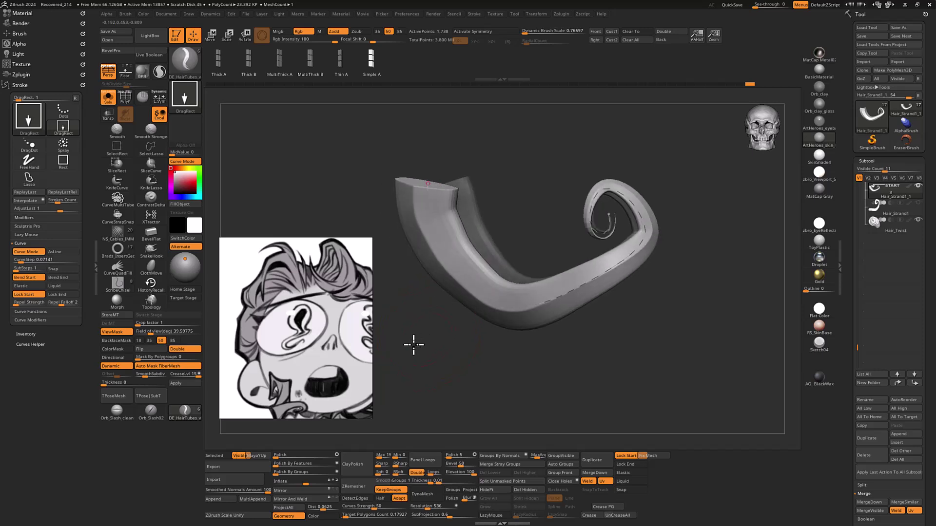
# - Try the Thick B tubes on the curve and replace them with the Thick A style
pyautogui.click(243, 65)
pyautogui.click(441, 242)
pyautogui.moveTo(440, 321)
pyautogui.mouseDown()
pyautogui.moveTo(430, 340)
pyautogui.moveTo(432, 303)
pyautogui.moveTo(435, 326)
pyautogui.moveTo(450, 342)
pyautogui.mouseUp()
pyautogui.click(219, 65)
pyautogui.click(456, 291)
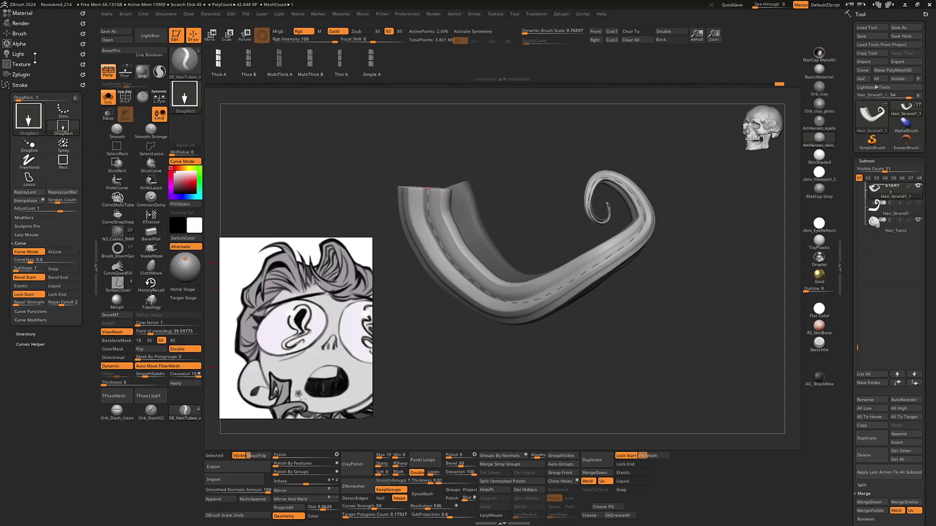
# - Open the brush's Depth settings and try an Imbed of 36 for the Thick A tubes on the curve
pyautogui.click(26, 33)
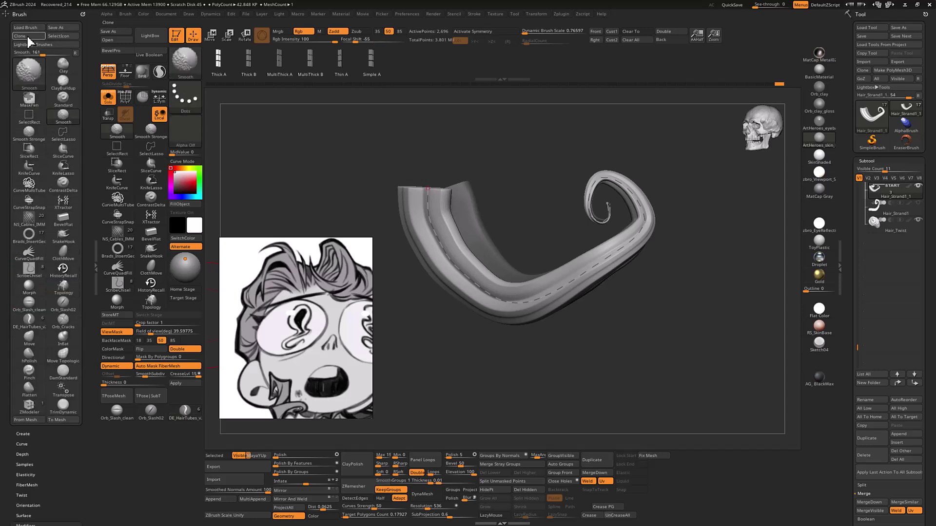
pyautogui.scroll(-5, 76, 208)
pyautogui.scroll(-1, 76, 209)
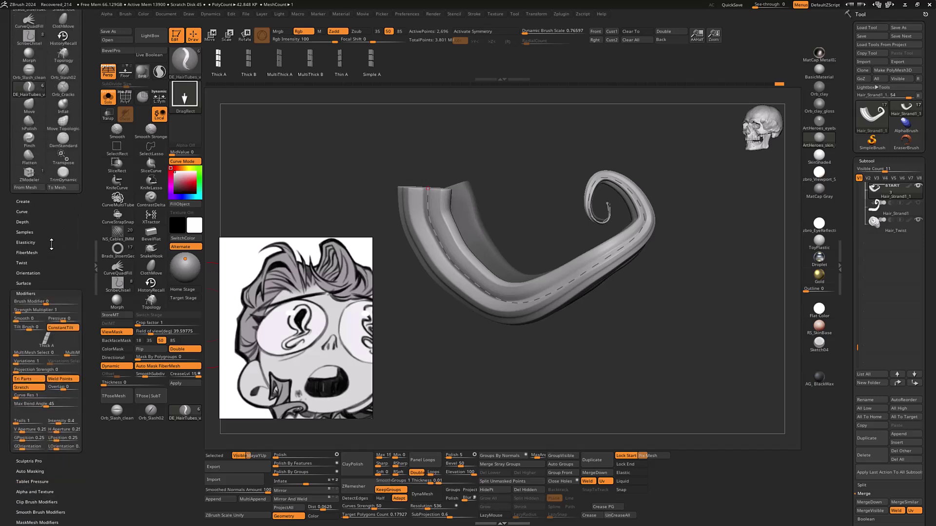
pyautogui.click(23, 222)
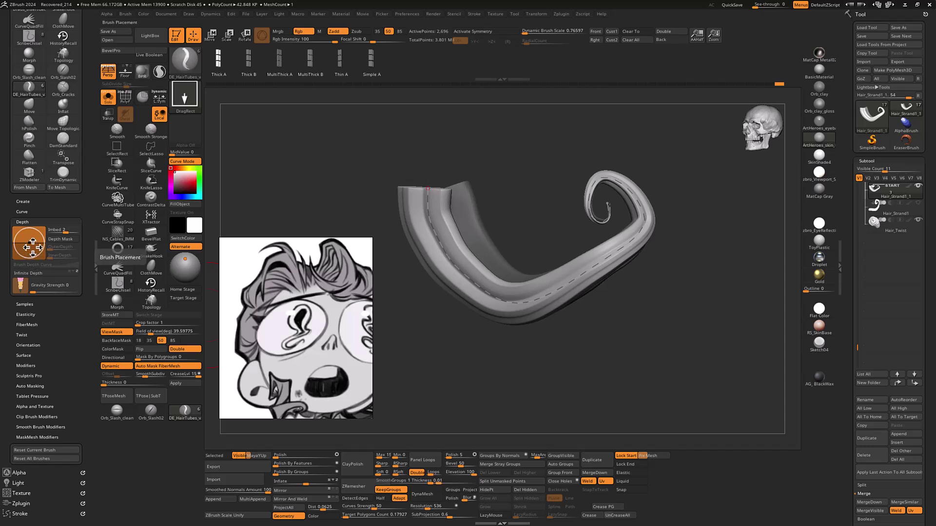
pyautogui.scroll(-2, 45, 229)
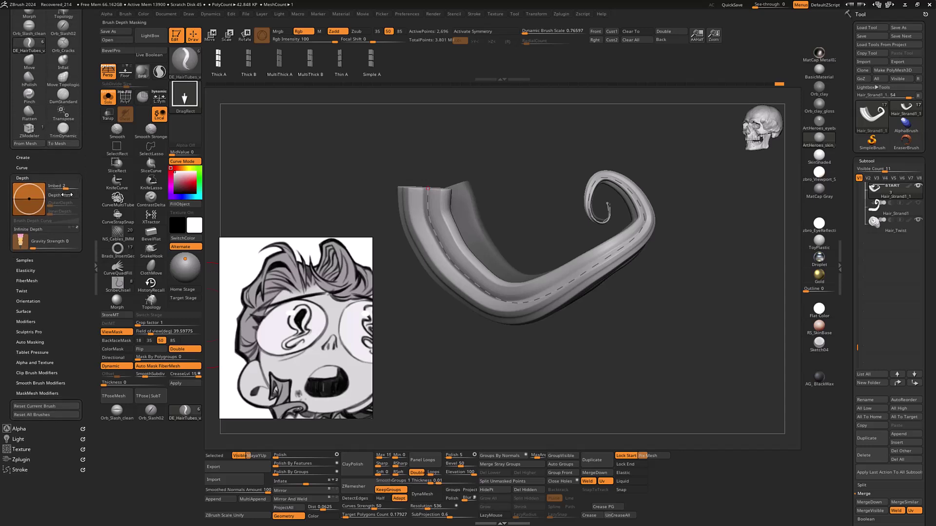
pyautogui.moveTo(27, 197); pyautogui.dragTo(28, 195)
pyautogui.click(463, 274)
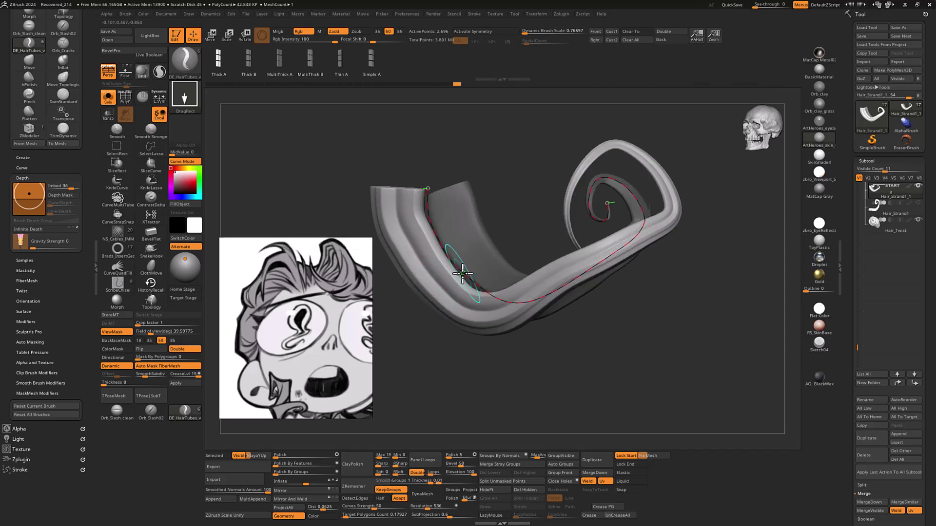
pyautogui.hotkey('ctrl', 'z')
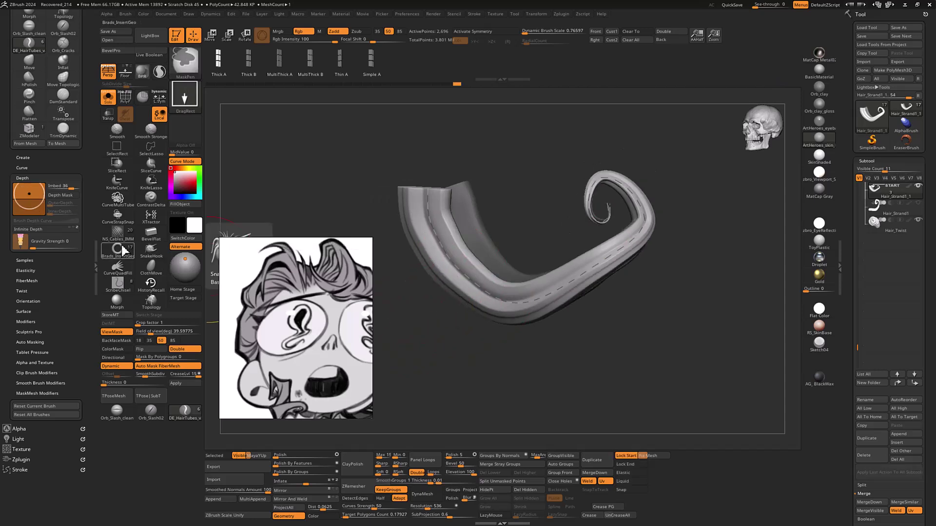
# - Try an Imbed of -32 for the Thick A tubes along the strand's curve
pyautogui.moveTo(29, 196); pyautogui.dragTo(29, 206)
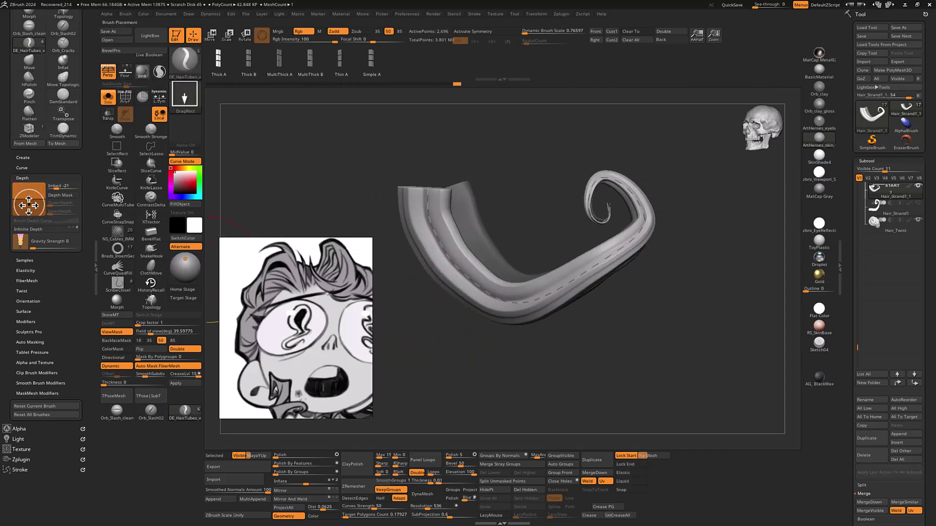
pyautogui.click(456, 267)
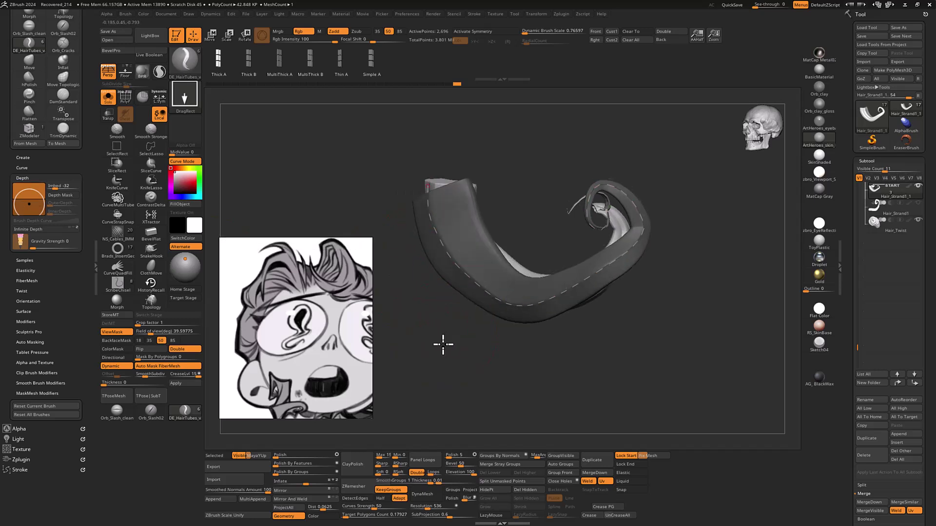
pyautogui.hotkey('ctrl', 'z')
# - Set the brush's Imbed to -4 and rebuild the Thick A tubes along the strand's curve
pyautogui.moveTo(28, 199); pyautogui.dragTo(30, 197)
pyautogui.click(444, 251)
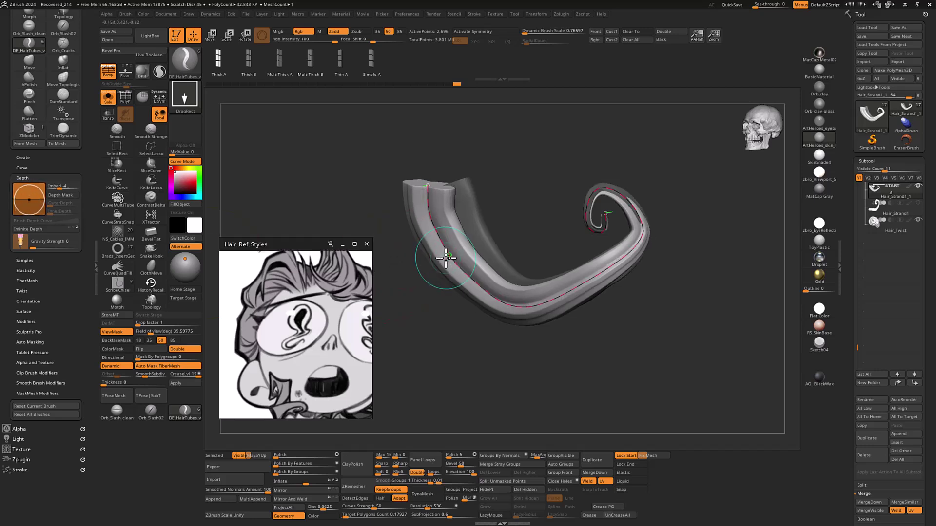
pyautogui.moveTo(446, 313); pyautogui.dragTo(453, 348)
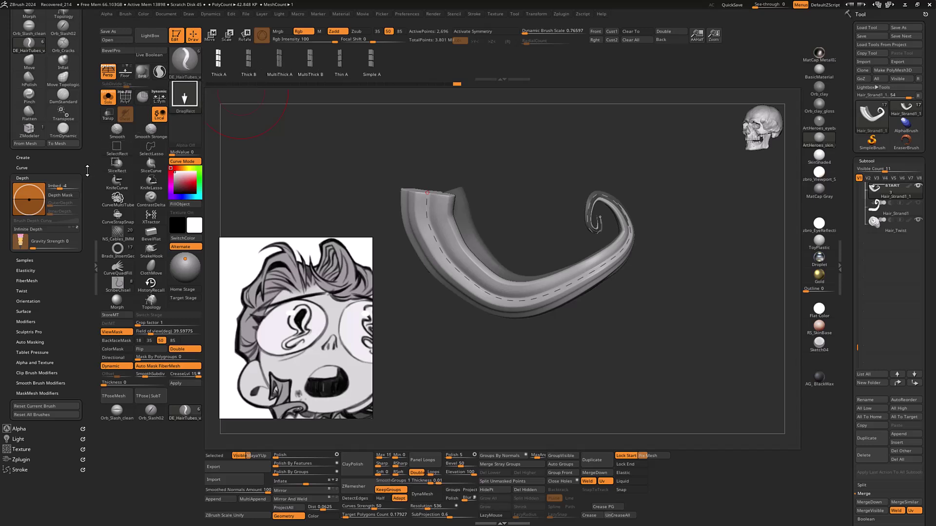
# - Switch from the hair tubes brush to the IMM Curve brush
pyautogui.moveTo(87, 171); pyautogui.dragTo(74, 275)
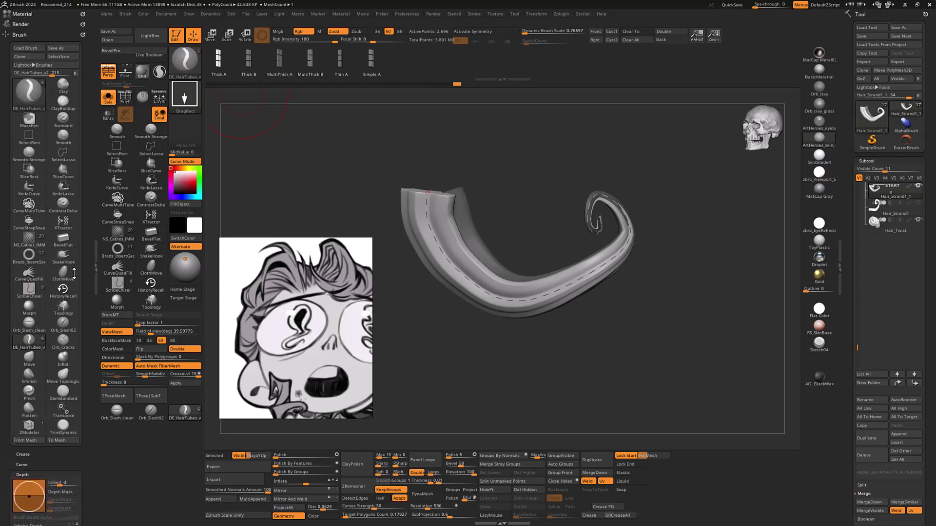
pyautogui.click(180, 414)
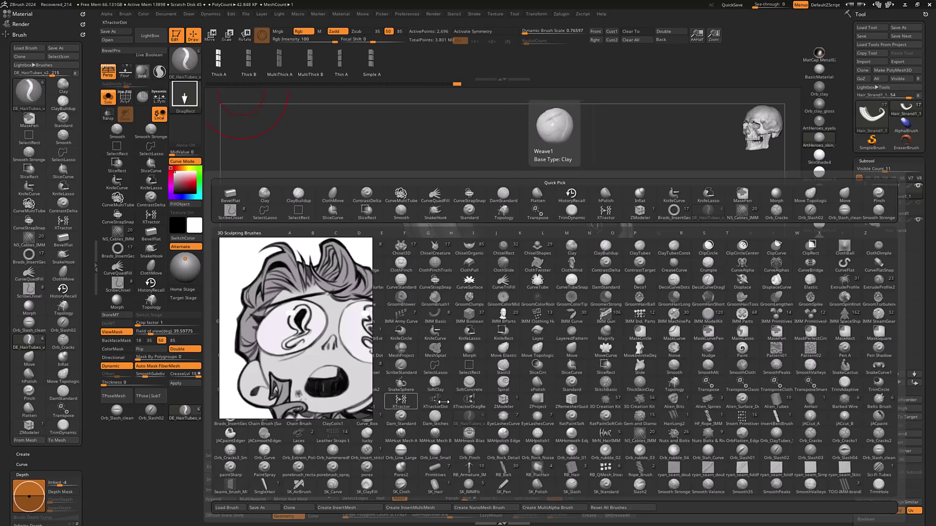
pyautogui.click(573, 316)
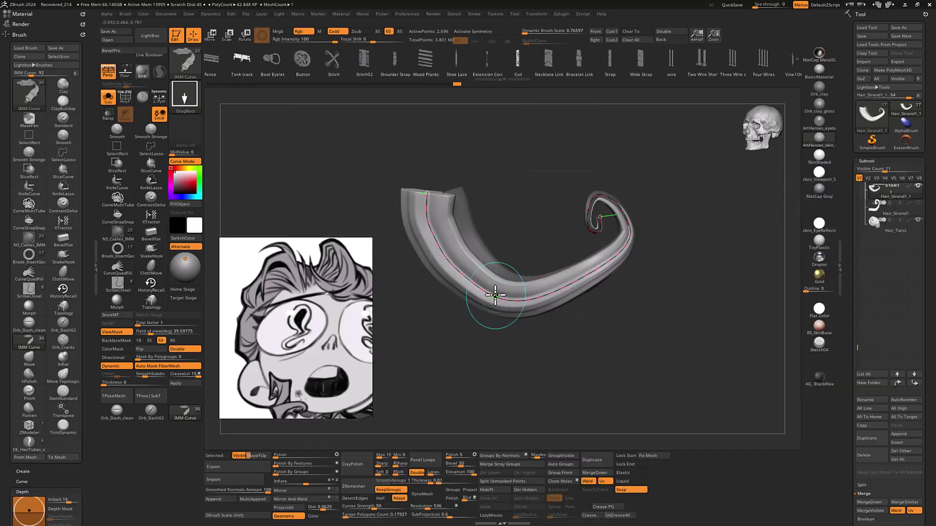
# - Try the Stitch mesh along the strand's curve
pyautogui.moveTo(355, 56); pyautogui.dragTo(478, 63)
pyautogui.click(457, 63)
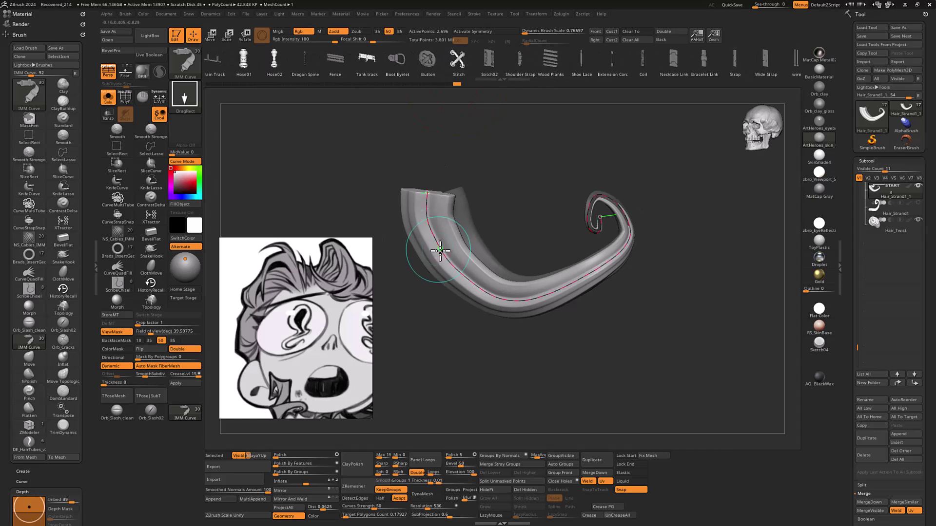
pyautogui.click(440, 249)
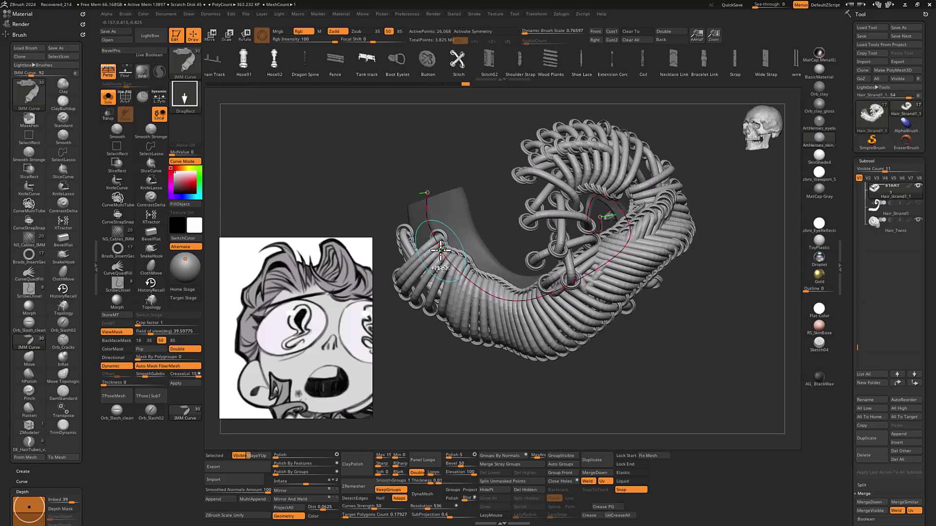
pyautogui.hotkey('ctrl', 'z')
# - Choose the Necklace Link mesh, undo the first trial, and apply it to the strand's curve with a smaller Draw Size
pyautogui.moveTo(593, 57); pyautogui.dragTo(467, 60)
pyautogui.click(536, 57)
pyautogui.click(458, 263)
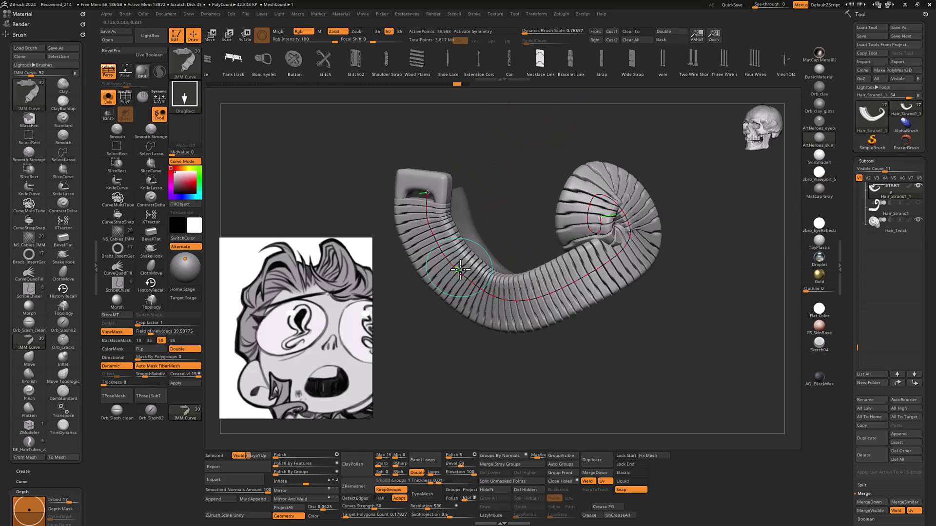
pyautogui.hotkey('ctrl', 'z')
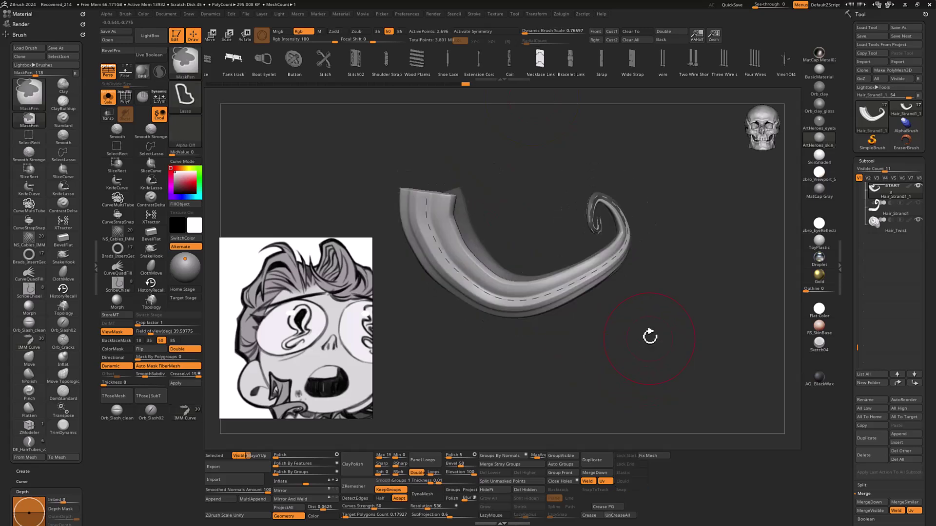
pyautogui.press('s')
pyautogui.click(475, 297)
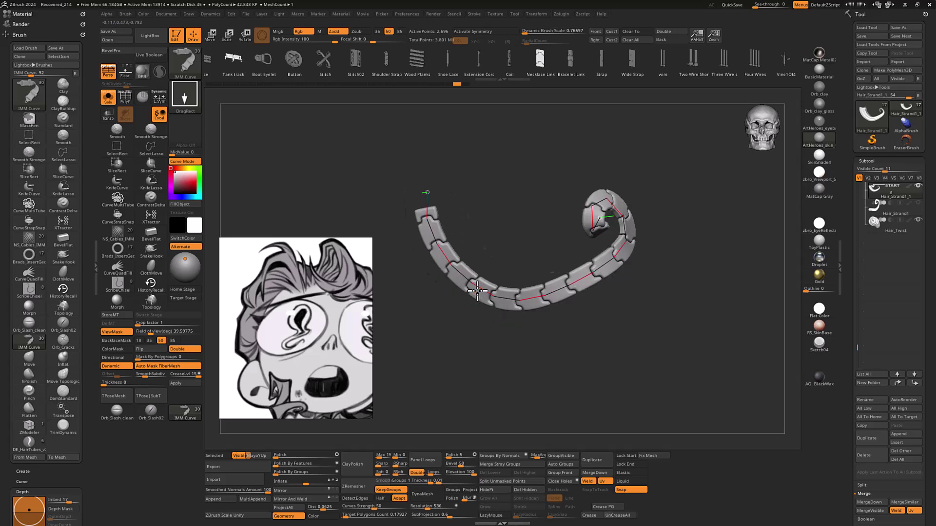
pyautogui.moveTo(610, 347)
pyautogui.mouseDown()
pyautogui.moveTo(598, 350)
pyautogui.moveTo(619, 347)
pyautogui.moveTo(612, 323)
pyautogui.moveTo(581, 328)
pyautogui.moveTo(587, 317)
pyautogui.moveTo(579, 332)
pyautogui.mouseUp()
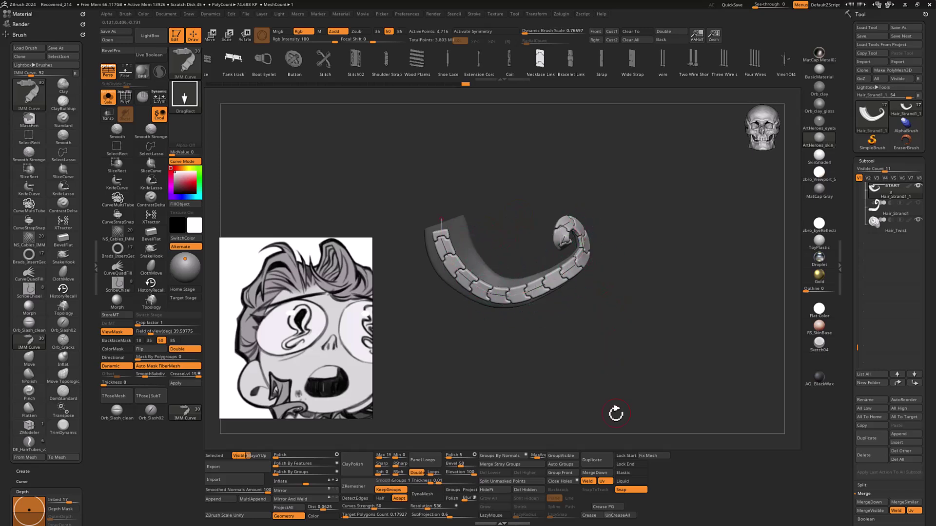
# - Examine the link chain along the strand from several angles and show it together with the whole character
pyautogui.moveTo(595, 349); pyautogui.dragTo(590, 342)
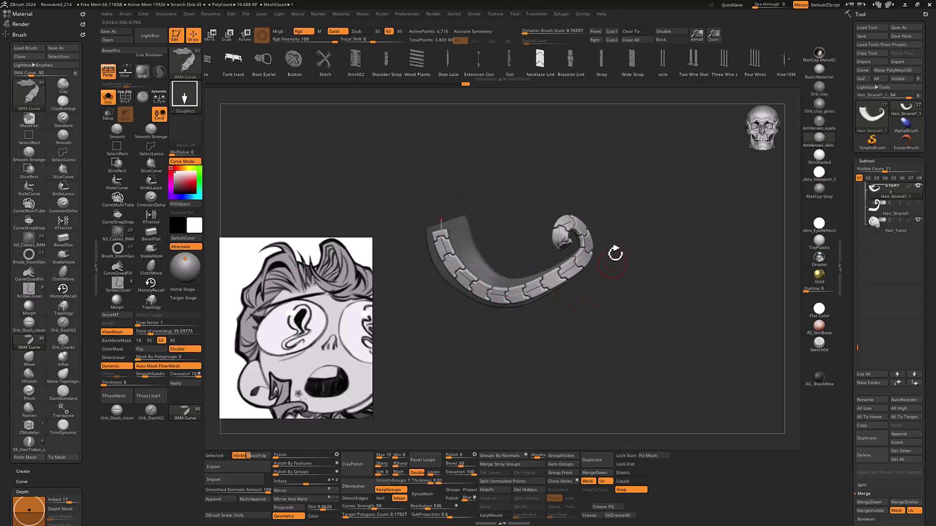
pyautogui.moveTo(659, 322); pyautogui.dragTo(643, 341)
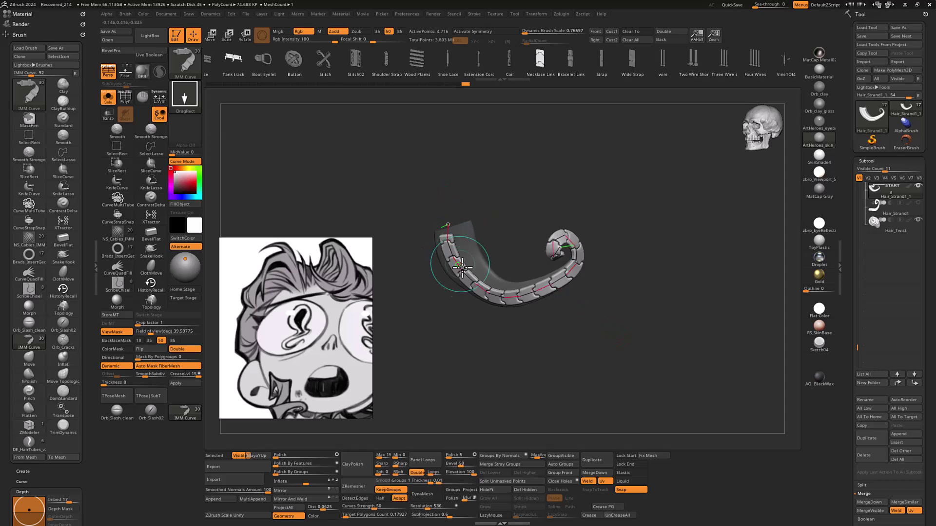
pyautogui.moveTo(604, 336); pyautogui.dragTo(598, 340)
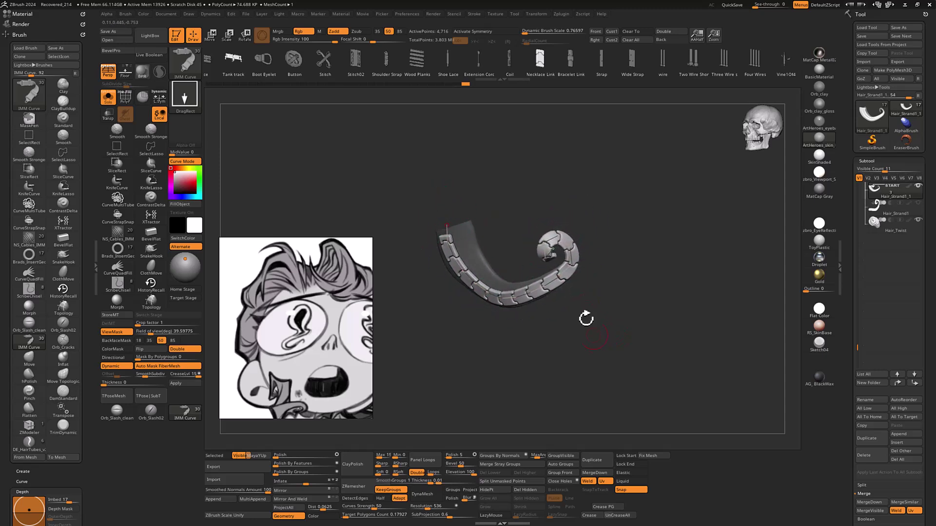
pyautogui.moveTo(681, 284); pyautogui.dragTo(614, 308)
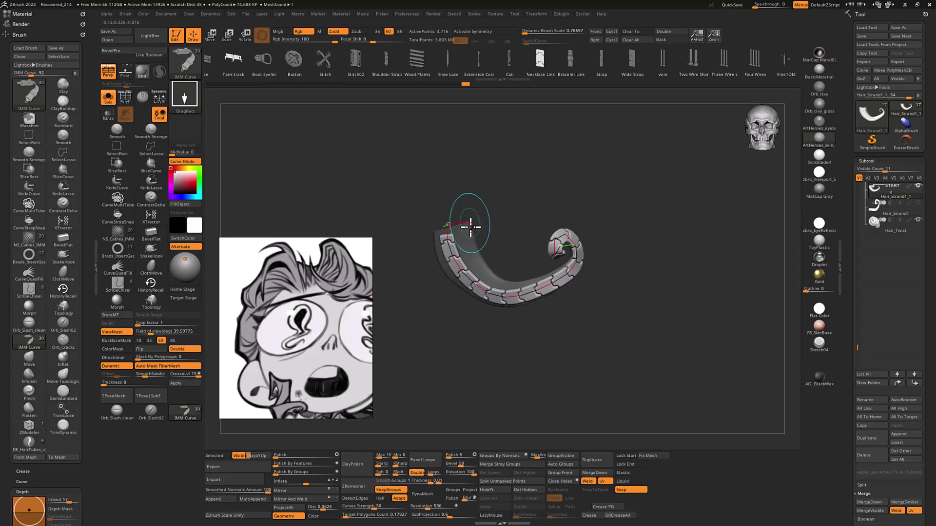
pyautogui.hotkey('shift', 's')
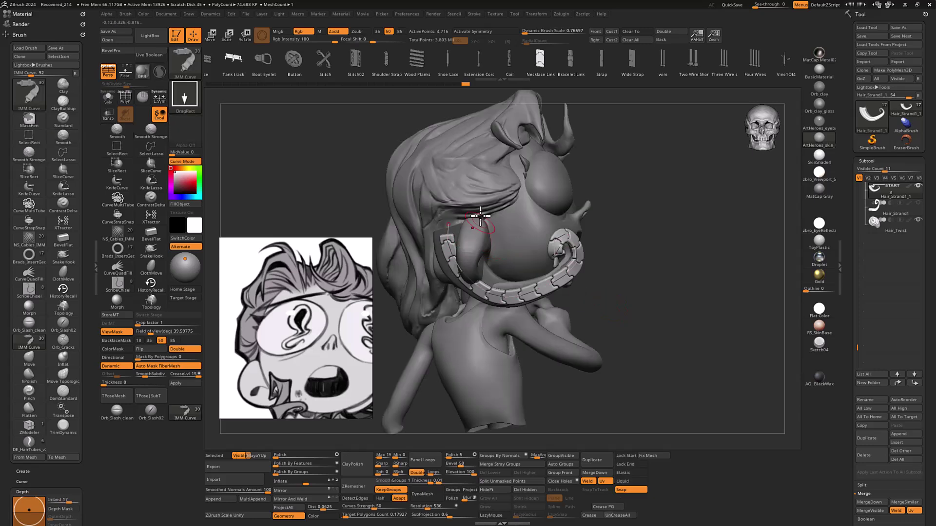
# - Isolate the hair strand with its link chain and switch to the Move brush with an adjusted Draw Size
pyautogui.moveTo(602, 271); pyautogui.dragTo(618, 250)
pyautogui.hotkey('shift', 's')
pyautogui.press('b')
pyautogui.press('m')
pyautogui.press('v')
pyautogui.press('s')
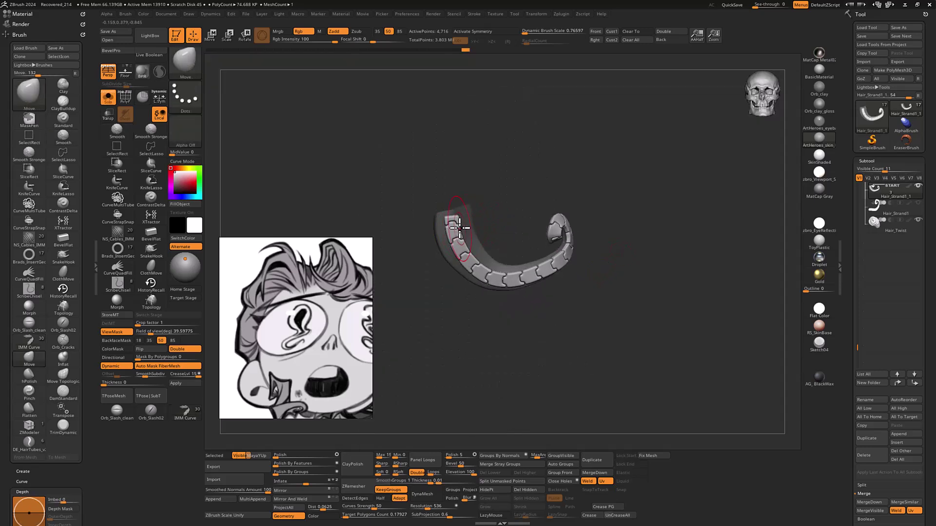
pyautogui.press('b')
pyautogui.press('h')
pyautogui.press('p')
pyautogui.press('s')
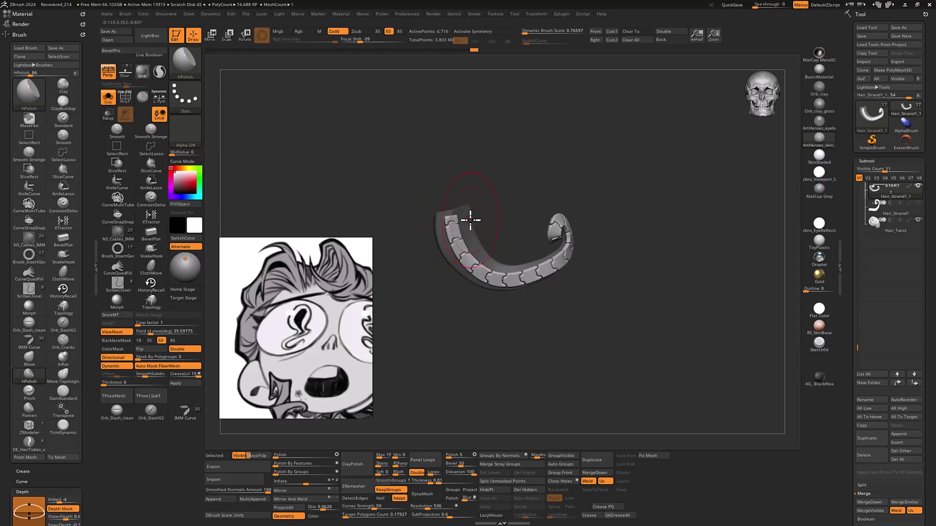
pyautogui.press('b')
pyautogui.press('m')
pyautogui.press('v')
pyautogui.press('s')
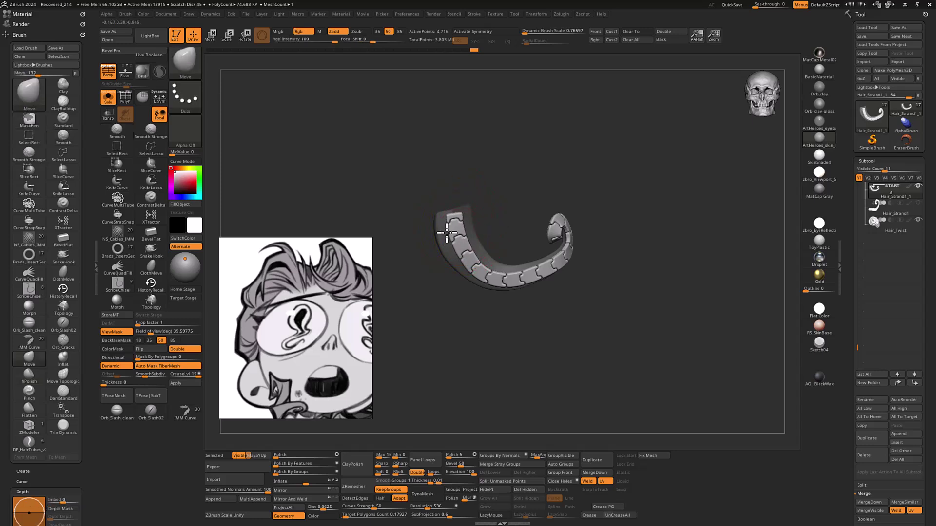
# - Display the polygroups and isolate the link chain from its strand, viewing it against the whole character
pyautogui.moveTo(622, 203); pyautogui.dragTo(624, 196)
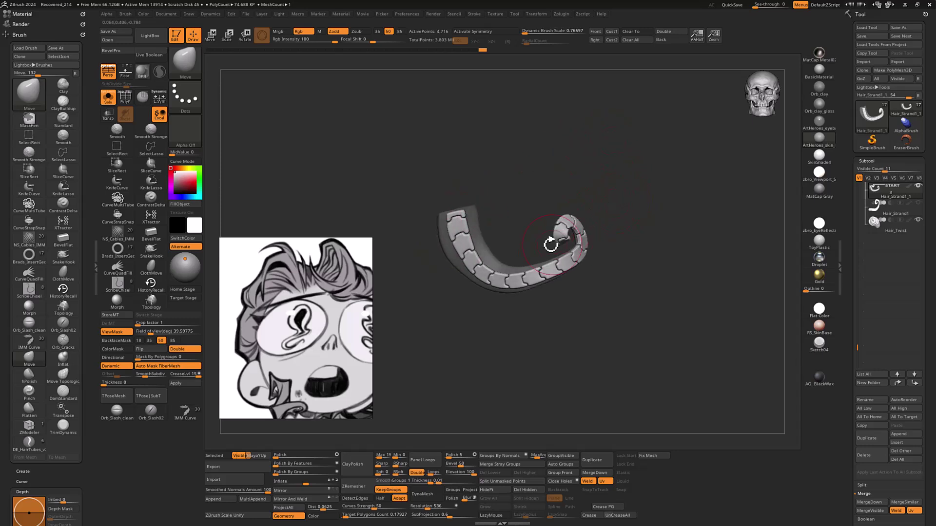
pyautogui.hotkey('shift', 'f')
pyautogui.keyDown('alt'); pyautogui.moveTo(549, 323); pyautogui.dragTo(582, 190); pyautogui.keyUp('alt')
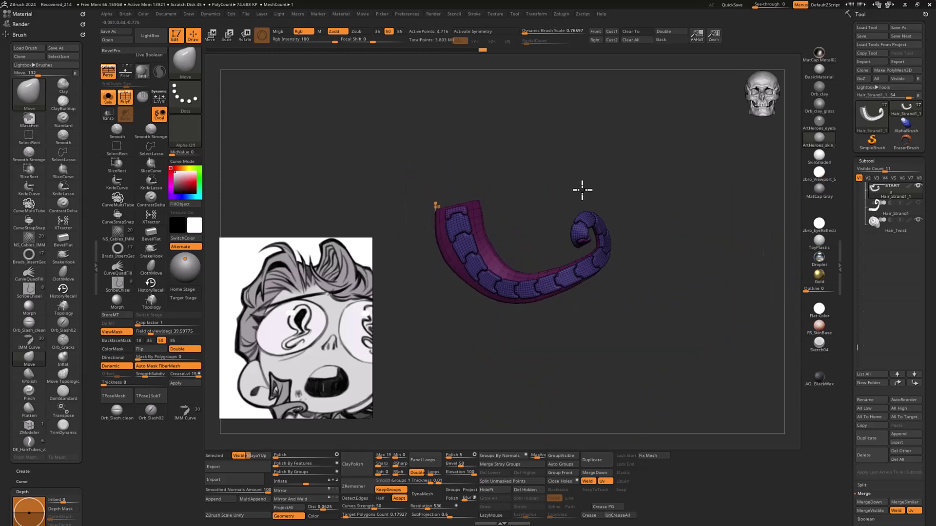
pyautogui.keyDown('ctrl'); pyautogui.keyDown('shift'); pyautogui.click(526, 290); pyautogui.keyUp('shift'); pyautogui.keyUp('ctrl')
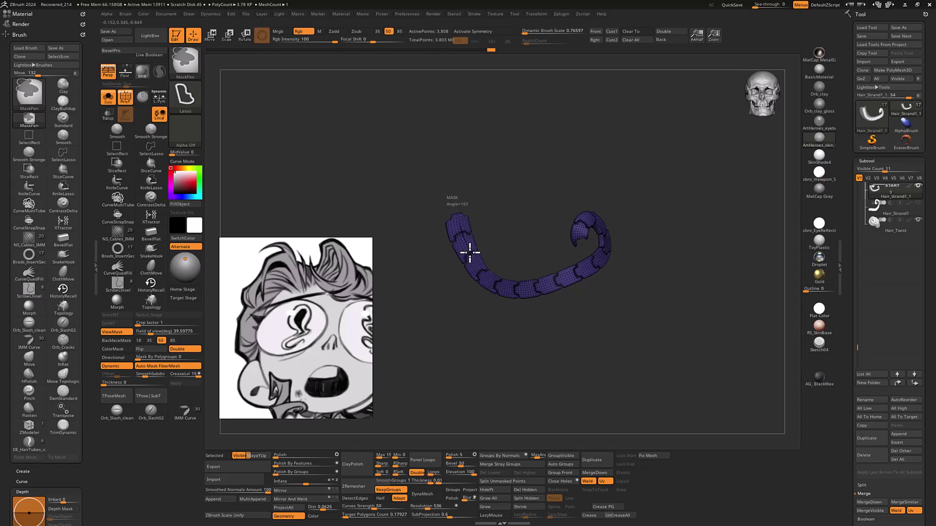
pyautogui.moveTo(514, 293)
pyautogui.keyDown('ctrl'); pyautogui.mouseDown()
pyautogui.moveTo(568, 274)
pyautogui.moveTo(541, 195)
pyautogui.mouseUp(); pyautogui.keyUp('ctrl')
pyautogui.hotkey('shift', 's')
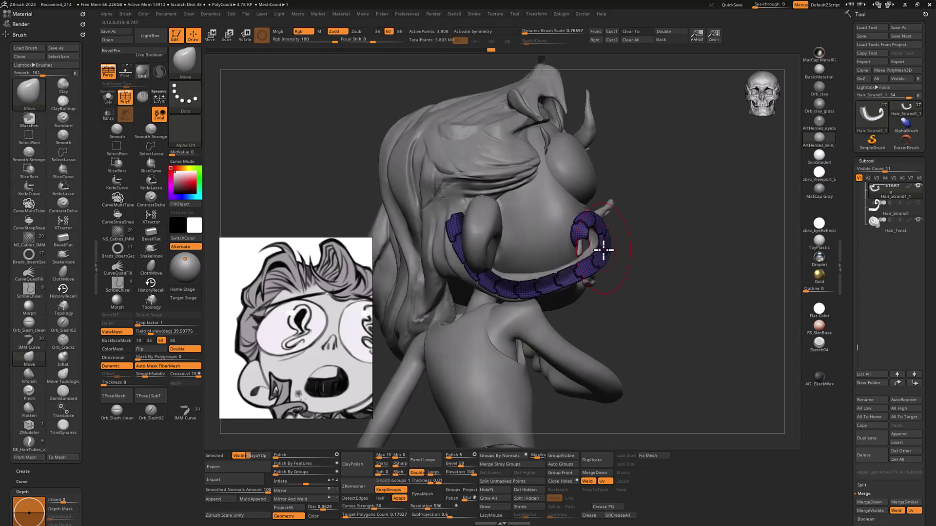
# - Restore the complete strand in an isolated, normally shaded view and activate symmetry in X
pyautogui.hotkey('shift', 's')
pyautogui.keyDown('ctrl'); pyautogui.keyDown('shift'); pyautogui.click(636, 291); pyautogui.keyUp('shift'); pyautogui.keyUp('ctrl')
pyautogui.press('x')
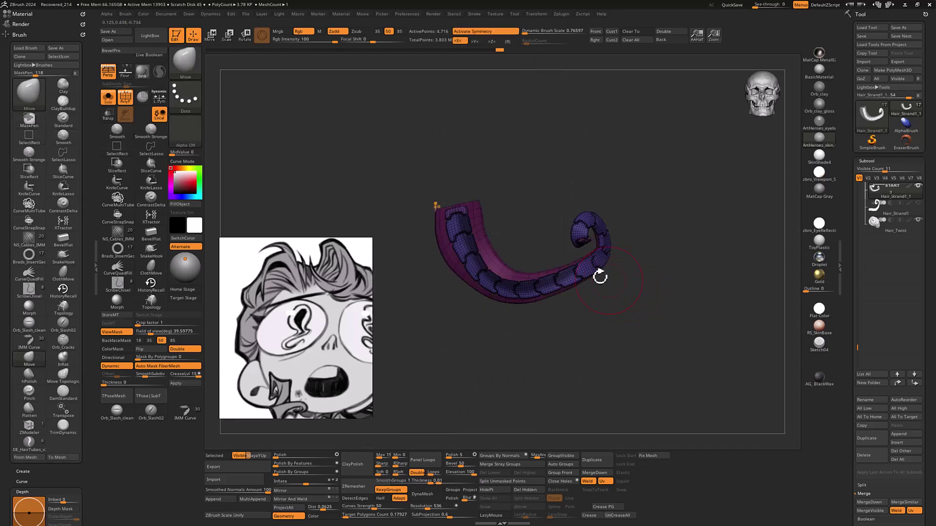
pyautogui.hotkey('shift', 'f')
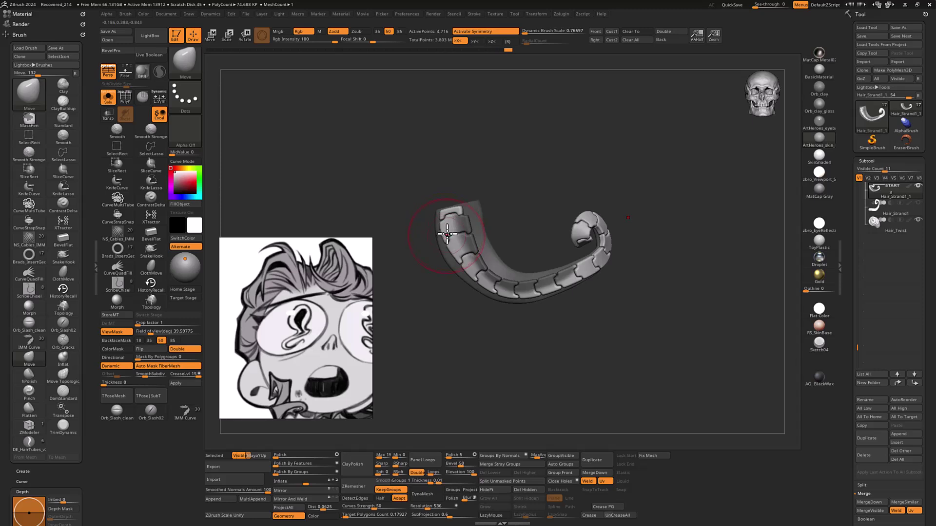
# - Undo the last three edits and widen the links at the strand's thick end with the Move brush
pyautogui.hotkey('ctrl', 'z')
pyautogui.hotkey('ctrl', 'z')
pyautogui.hotkey('ctrl', 'z')
pyautogui.moveTo(455, 232); pyautogui.dragTo(447, 233)
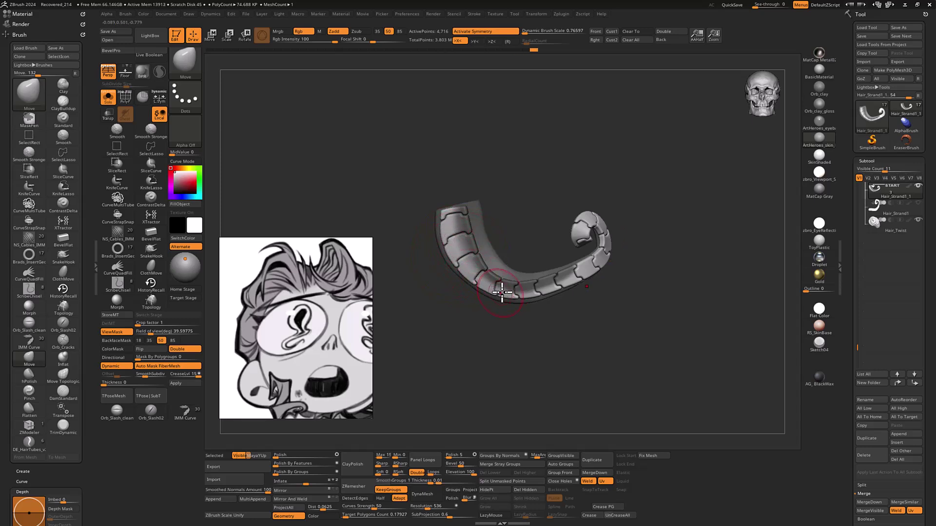
# - Isolate the base strand, mask it completely, and bring the unmasked link chain back into view
pyautogui.keyDown('ctrl'); pyautogui.click(536, 338); pyautogui.keyUp('ctrl')
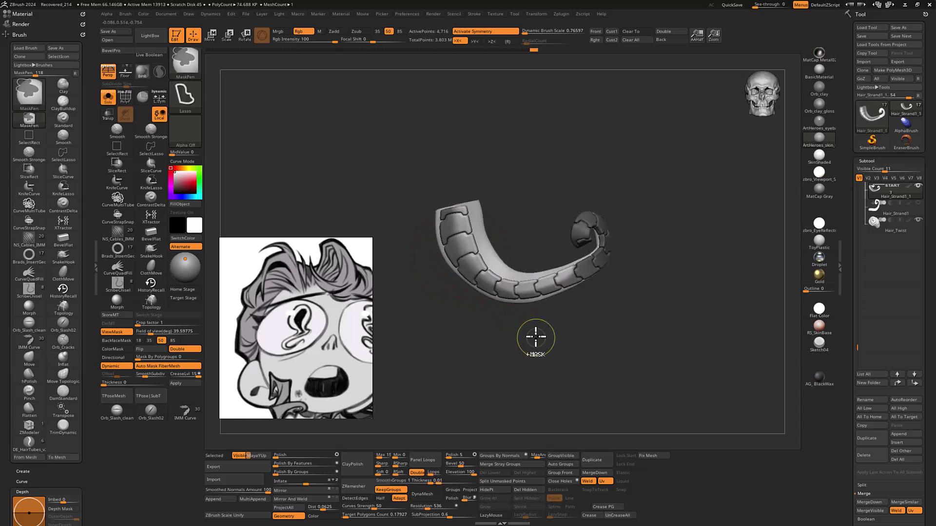
pyautogui.keyDown('ctrl'); pyautogui.keyDown('shift'); pyautogui.click(486, 242); pyautogui.keyUp('shift'); pyautogui.keyUp('ctrl')
pyautogui.keyDown('ctrl'); pyautogui.moveTo(514, 130); pyautogui.dragTo(659, 159); pyautogui.keyUp('ctrl')
pyautogui.moveTo(674, 108)
pyautogui.keyDown('ctrl'); pyautogui.mouseDown()
pyautogui.moveTo(463, 309)
pyautogui.moveTo(550, 366)
pyautogui.mouseUp(); pyautogui.keyUp('ctrl')
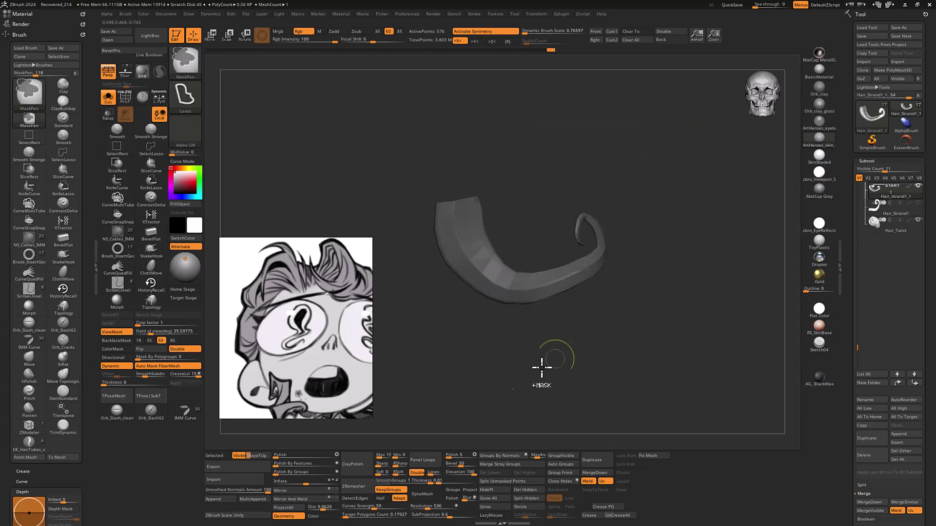
pyautogui.keyDown('ctrl'); pyautogui.keyDown('shift'); pyautogui.click(516, 348); pyautogui.keyUp('shift'); pyautogui.keyUp('ctrl')
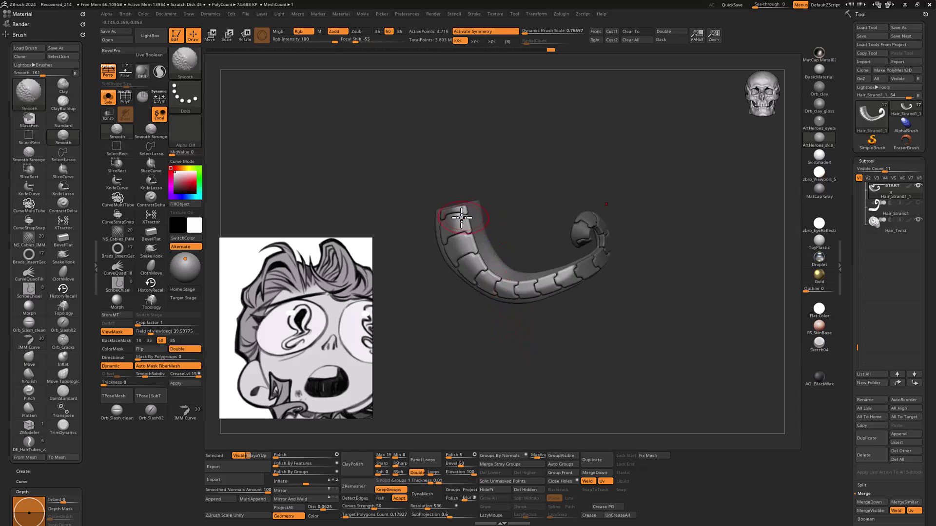
# - Smooth the links at the thick end and reshape the chain with the Move brush to fill the strand's width
pyautogui.moveTo(462, 218); pyautogui.dragTo(480, 244)
pyautogui.press('s')
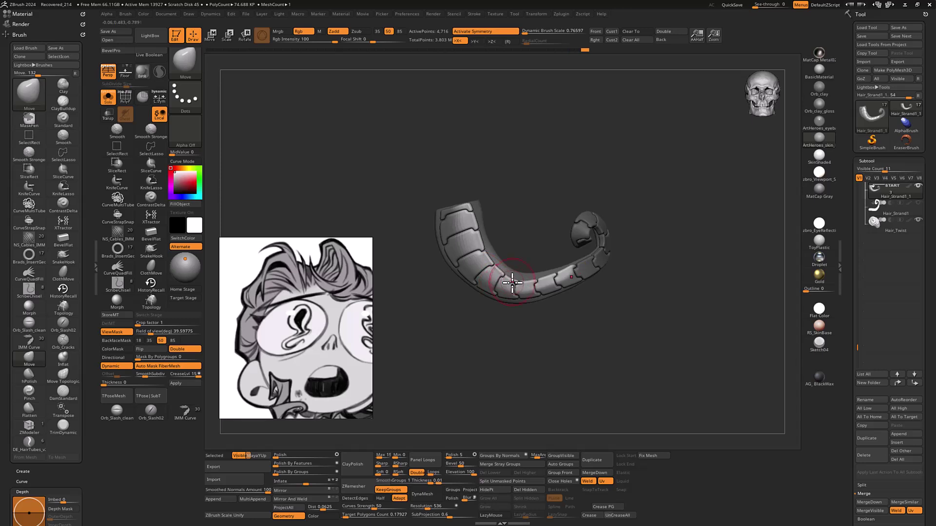
pyautogui.keyDown('ctrl'); pyautogui.moveTo(597, 337); pyautogui.dragTo(585, 316, button='right'); pyautogui.keyUp('ctrl')
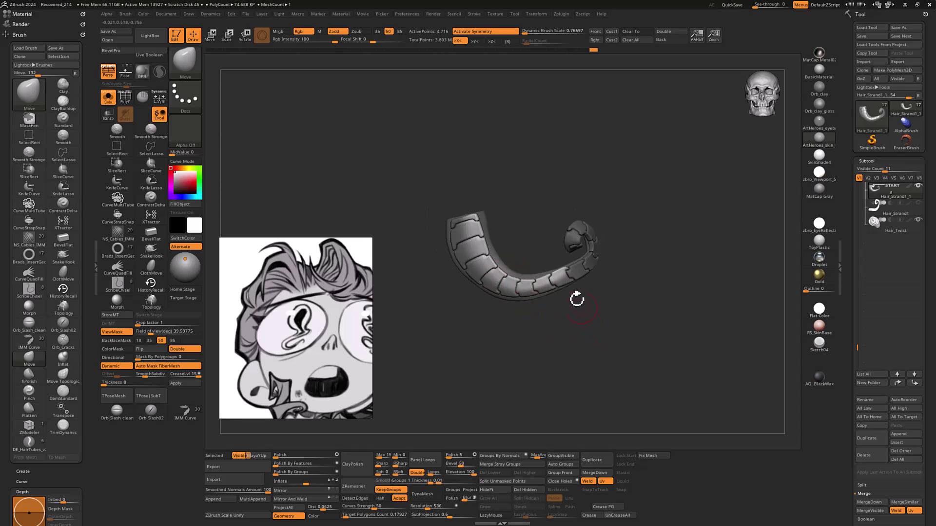
pyautogui.moveTo(613, 328)
pyautogui.mouseDown()
pyautogui.moveTo(599, 325)
pyautogui.moveTo(620, 319)
pyautogui.mouseUp()
pyautogui.moveTo(673, 277)
pyautogui.mouseDown()
pyautogui.moveTo(682, 272)
pyautogui.moveTo(665, 283)
pyautogui.mouseUp()
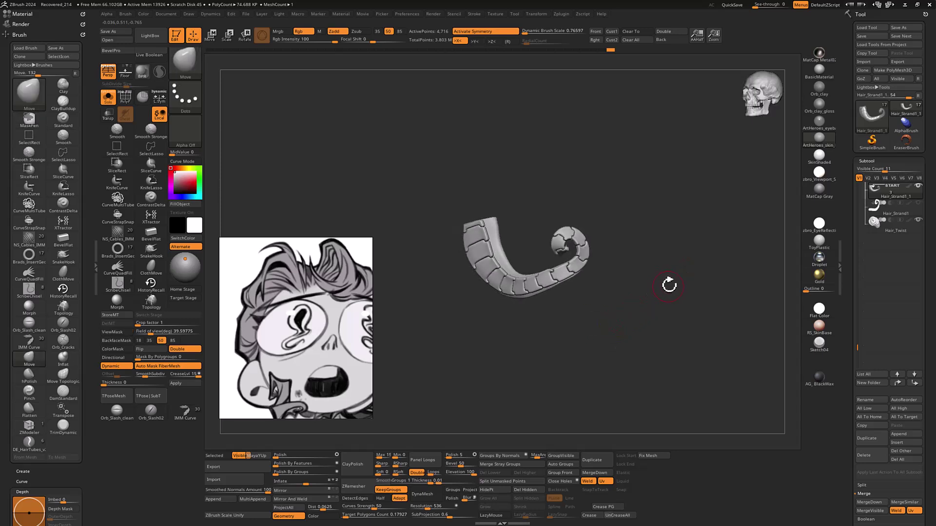
# - Examine the reshaped link chain from several angles, both isolated and together with the whole character
pyautogui.hotkey('alt', 's')
pyautogui.keyDown('ctrl'); pyautogui.moveTo(713, 278); pyautogui.dragTo(706, 272, button='right'); pyautogui.keyUp('ctrl')
pyautogui.moveTo(706, 272)
pyautogui.mouseDown()
pyautogui.moveTo(687, 293)
pyautogui.moveTo(687, 267)
pyautogui.moveTo(708, 262)
pyautogui.mouseUp()
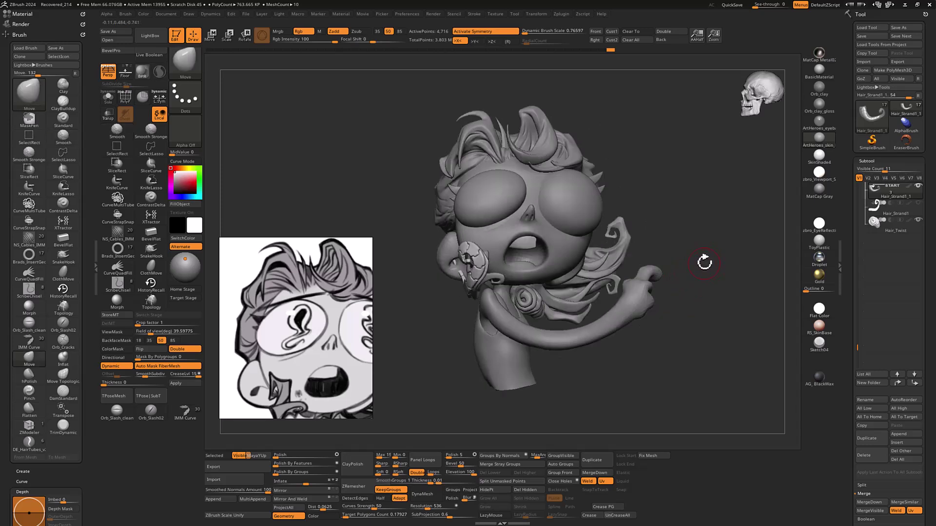
pyautogui.moveTo(684, 224)
pyautogui.mouseDown()
pyautogui.moveTo(609, 254)
pyautogui.moveTo(594, 286)
pyautogui.mouseUp()
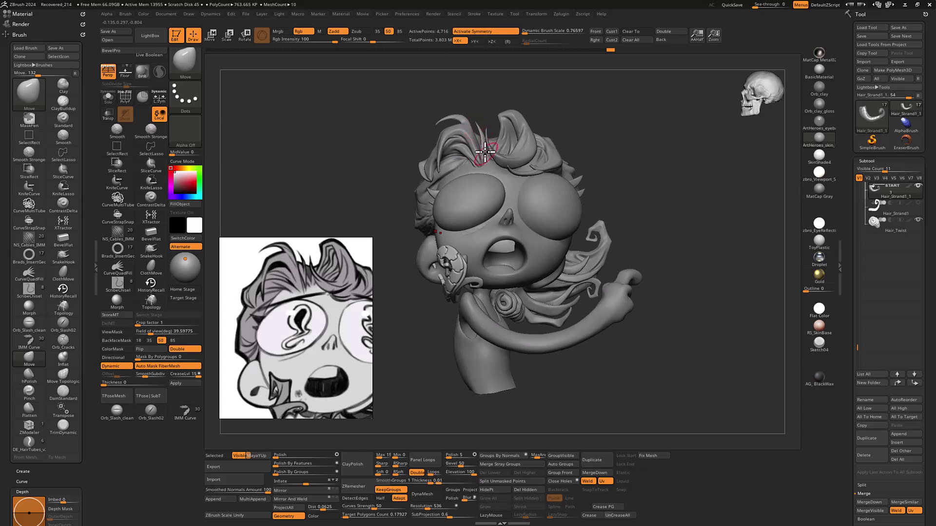
pyautogui.moveTo(676, 229)
pyautogui.keyDown('alt'); pyautogui.mouseDown()
pyautogui.moveTo(674, 220)
pyautogui.moveTo(663, 239)
pyautogui.mouseUp(); pyautogui.keyUp('alt')
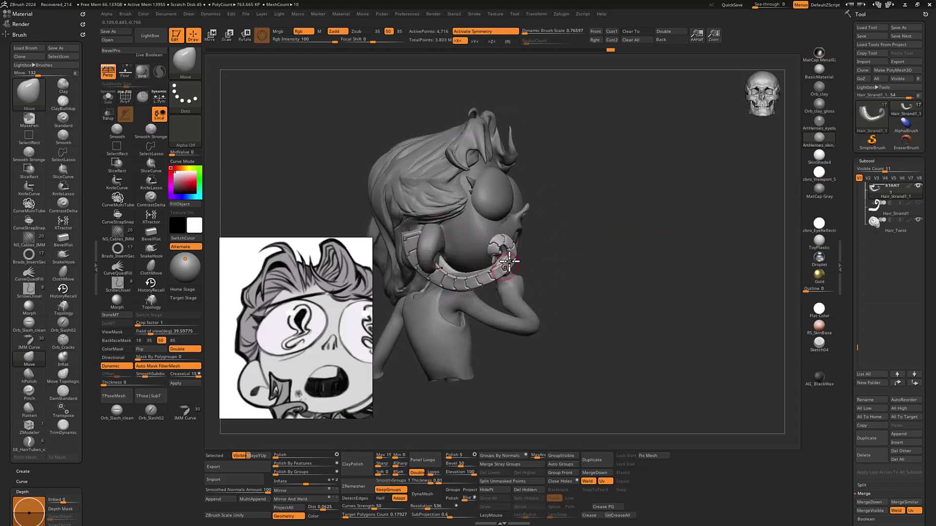
pyautogui.moveTo(640, 204)
pyautogui.mouseDown()
pyautogui.moveTo(650, 197)
pyautogui.moveTo(629, 206)
pyautogui.moveTo(664, 196)
pyautogui.moveTo(631, 199)
pyautogui.moveTo(664, 210)
pyautogui.moveTo(568, 218)
pyautogui.mouseUp()
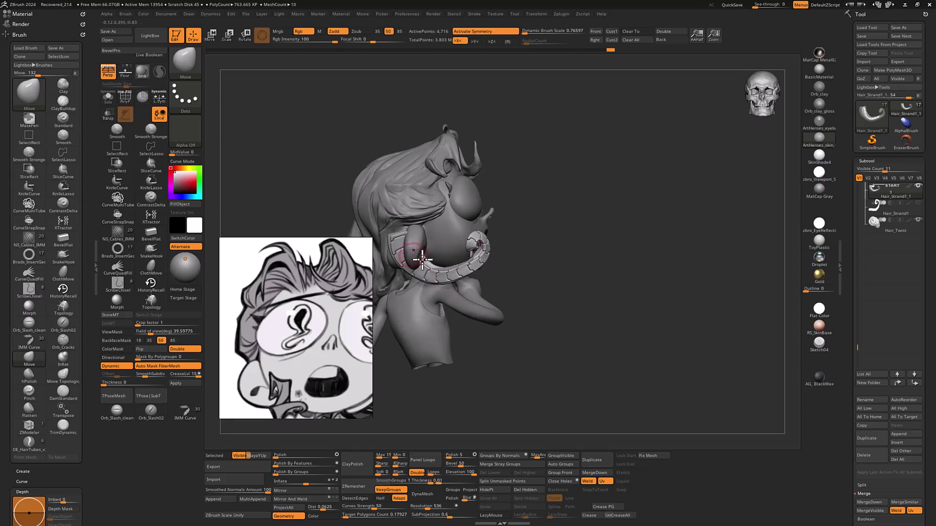
pyautogui.moveTo(568, 219)
pyautogui.mouseDown()
pyautogui.moveTo(599, 198)
pyautogui.moveTo(636, 196)
pyautogui.moveTo(643, 221)
pyautogui.moveTo(662, 215)
pyautogui.moveTo(647, 207)
pyautogui.moveTo(664, 198)
pyautogui.mouseUp()
pyautogui.click(635, 197)
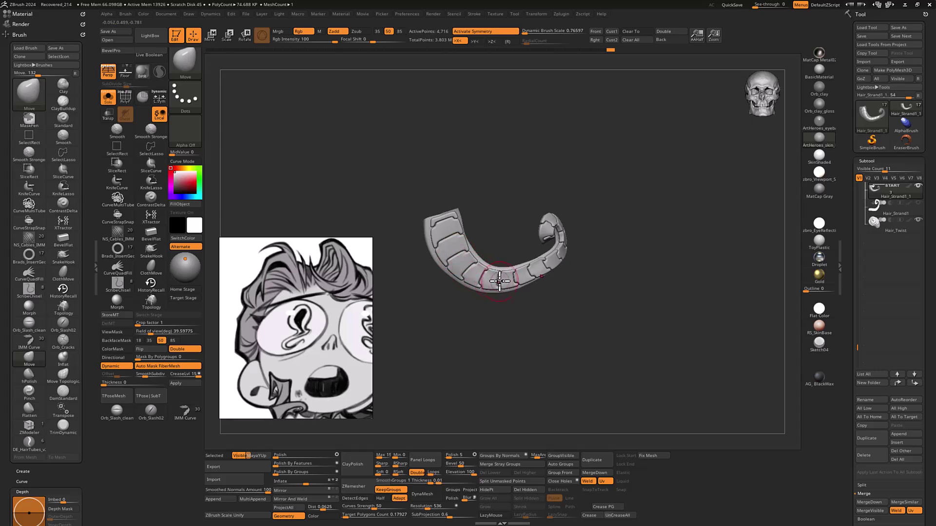
pyautogui.moveTo(628, 217)
pyautogui.mouseDown()
pyautogui.moveTo(608, 231)
pyautogui.moveTo(616, 214)
pyautogui.moveTo(602, 219)
pyautogui.moveTo(635, 219)
pyautogui.moveTo(648, 337)
pyautogui.mouseUp()
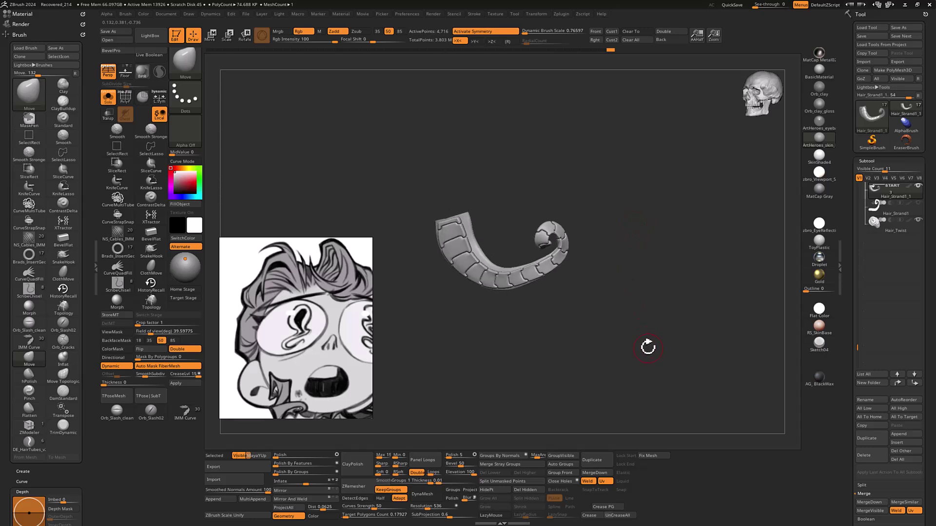
pyautogui.hotkey('shift', 's')
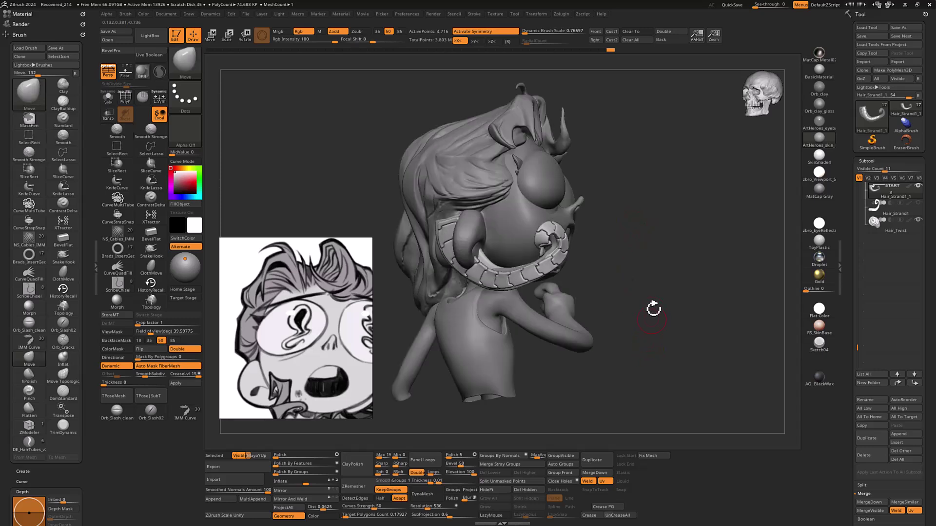
pyautogui.moveTo(655, 299); pyautogui.dragTo(653, 301)
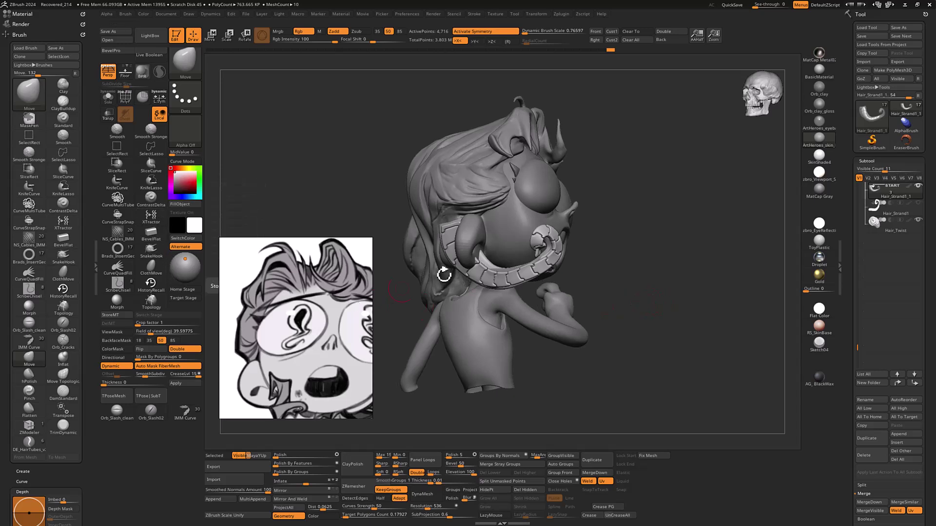
pyautogui.moveTo(674, 260); pyautogui.dragTo(603, 285)
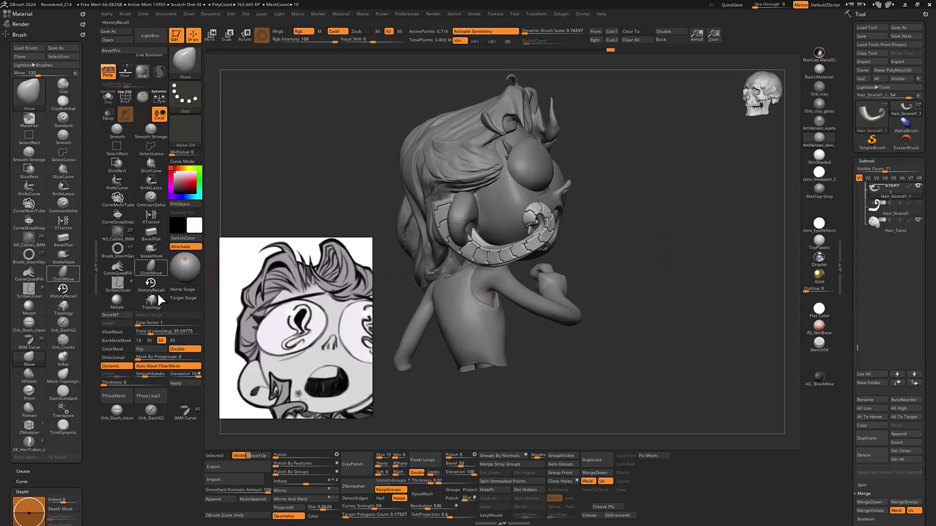
# - Switch from the IMM Curve brush to the DE_HairTubes brush and turn off symmetry
pyautogui.click(185, 413)
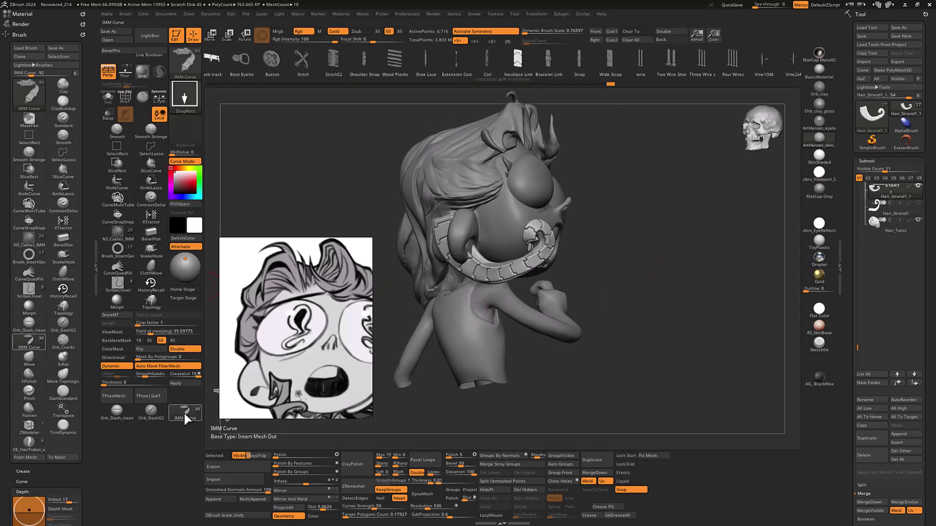
pyautogui.press('b')
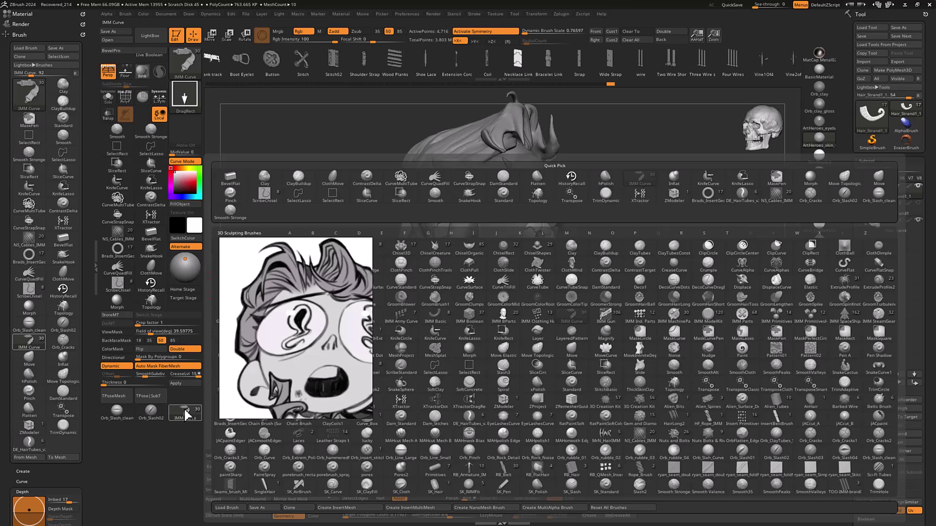
pyautogui.press('d')
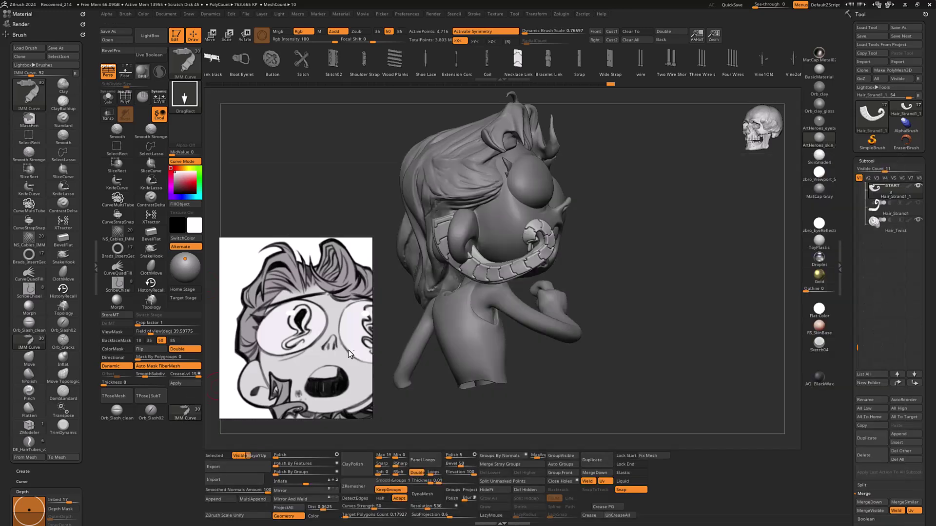
pyautogui.click(188, 418)
pyautogui.press('d')
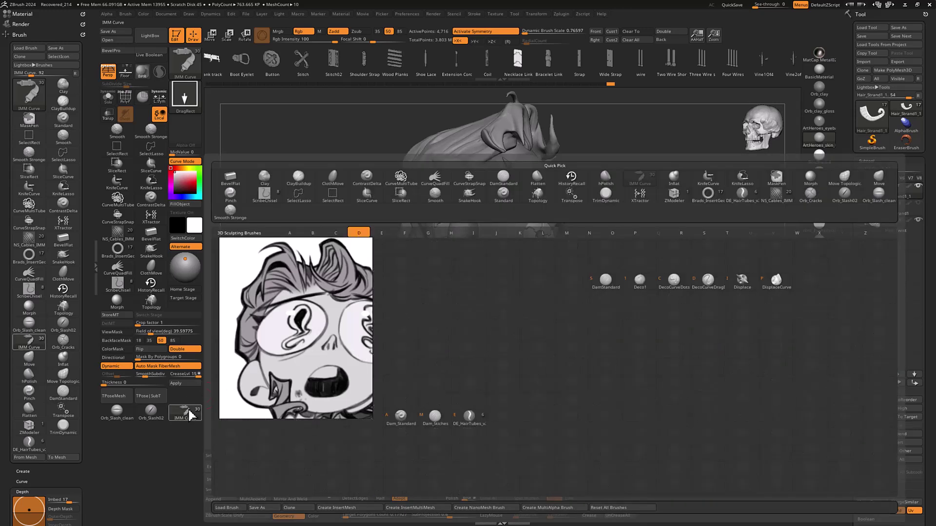
pyautogui.click(186, 418)
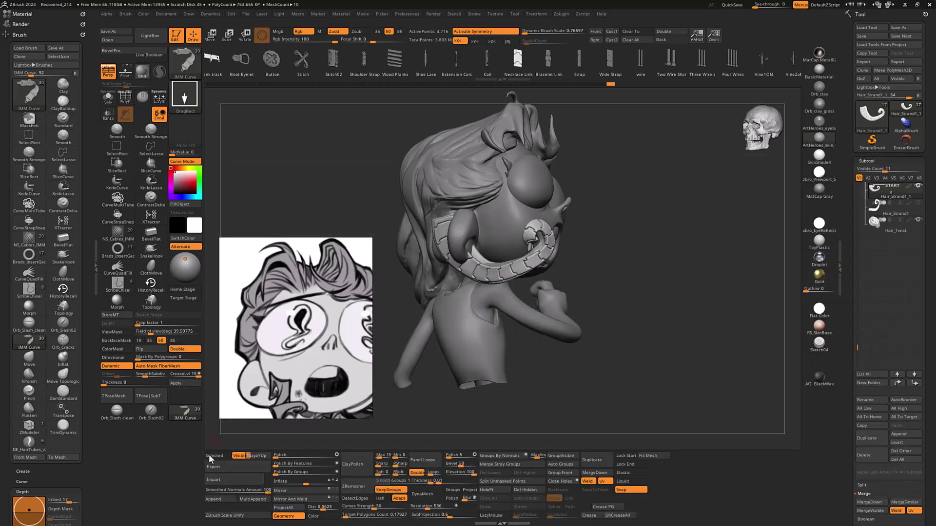
pyautogui.click(189, 415)
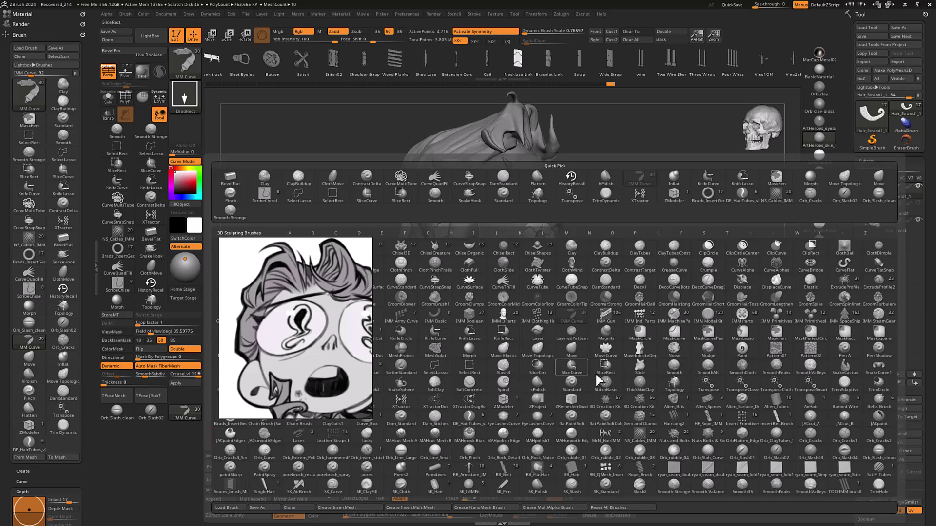
pyautogui.press('d')
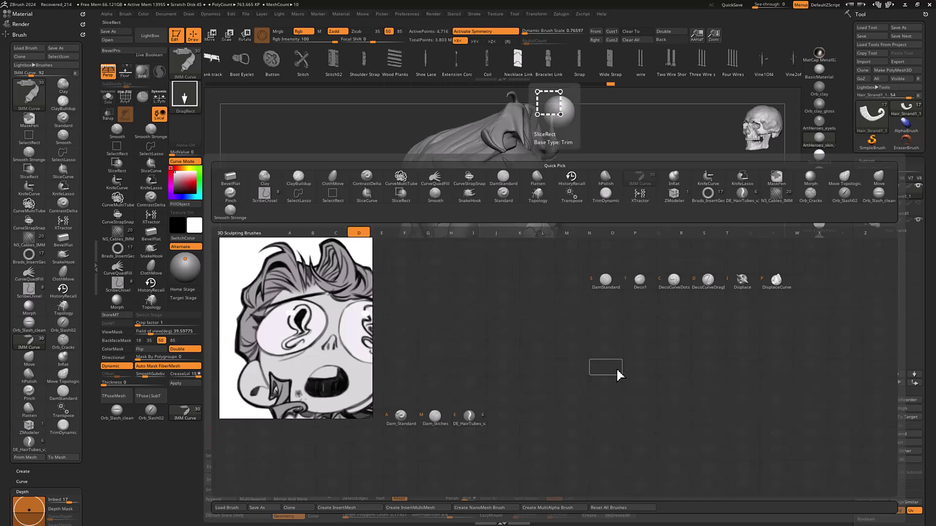
pyautogui.click(469, 416)
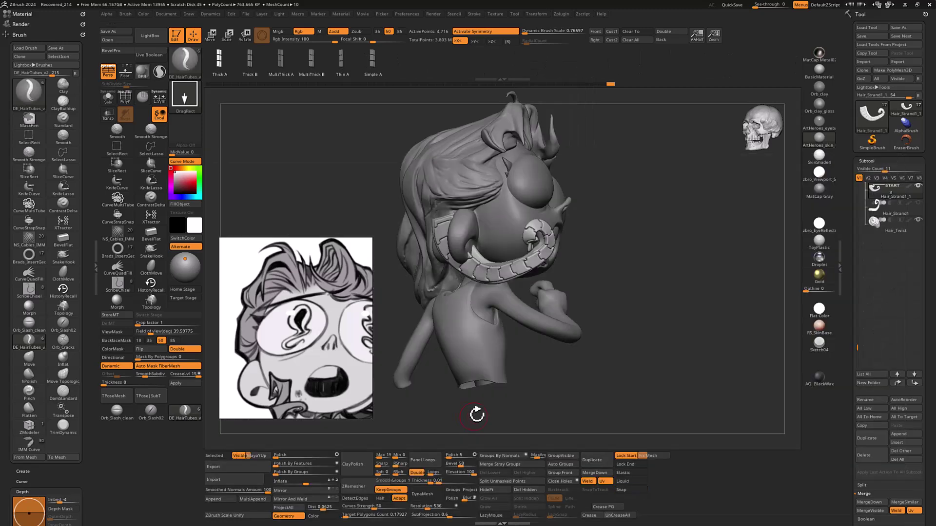
pyautogui.moveTo(664, 285)
pyautogui.mouseDown()
pyautogui.moveTo(653, 269)
pyautogui.moveTo(621, 269)
pyautogui.mouseUp()
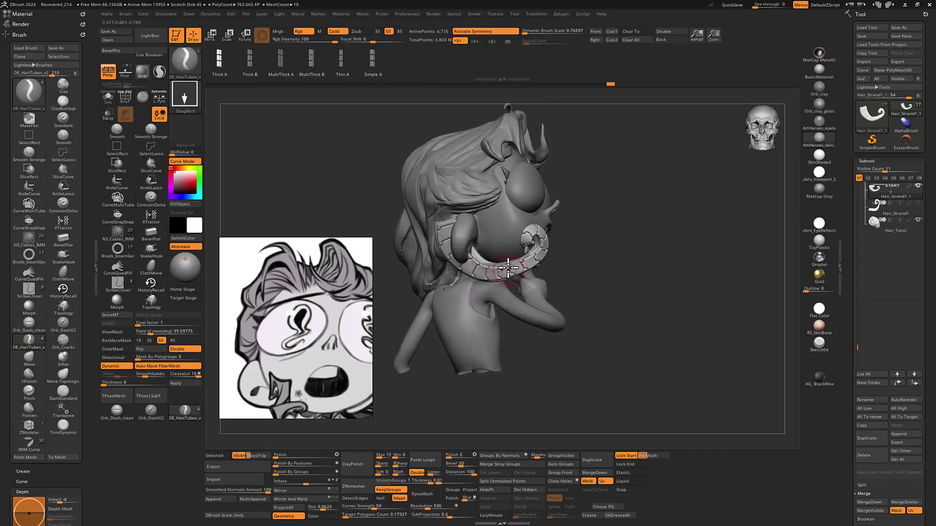
pyautogui.click(486, 32)
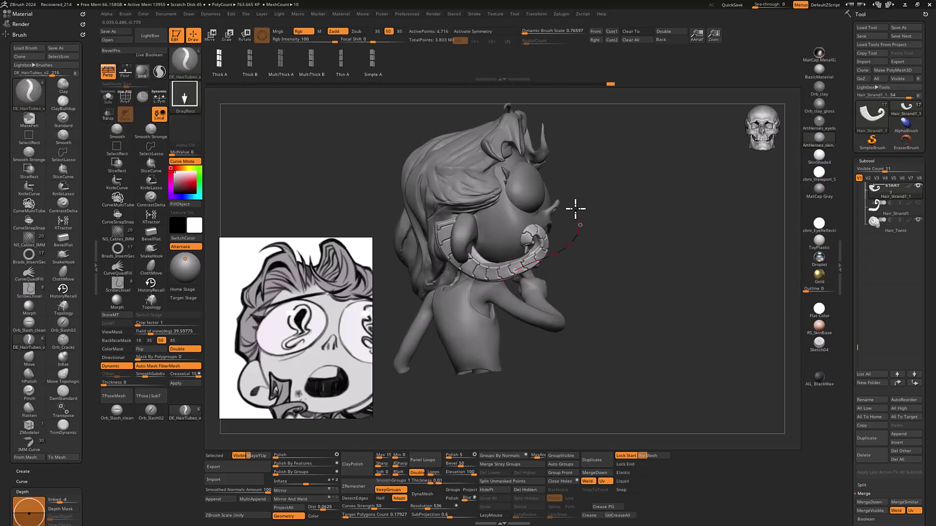
# - Draw a hair tube curving outward from the link chain and try moving its free end with Lock Start on
pyautogui.moveTo(566, 204); pyautogui.dragTo(561, 202)
pyautogui.moveTo(682, 220)
pyautogui.keyDown('alt'); pyautogui.mouseDown()
pyautogui.moveTo(693, 251)
pyautogui.moveTo(678, 236)
pyautogui.moveTo(691, 236)
pyautogui.mouseUp(); pyautogui.keyUp('alt')
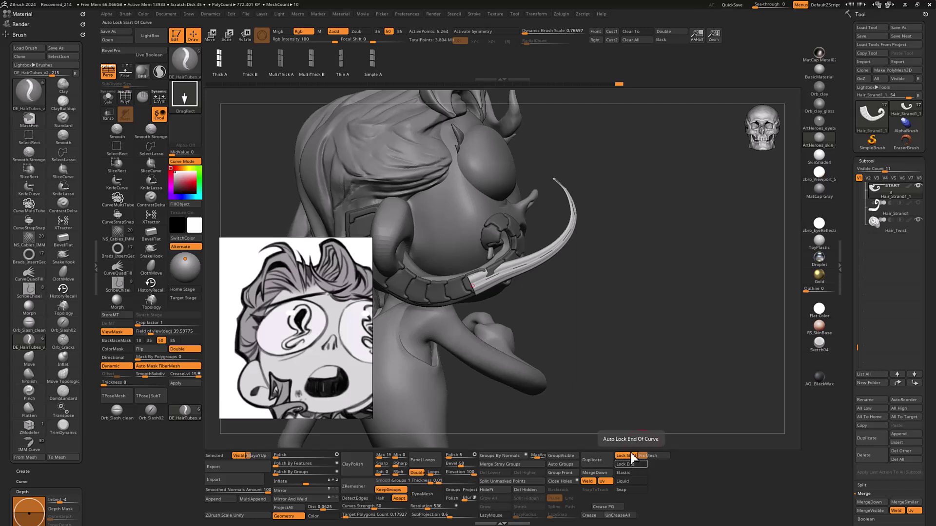
pyautogui.moveTo(554, 179)
pyautogui.mouseDown()
pyautogui.moveTo(662, 300)
pyautogui.moveTo(649, 127)
pyautogui.moveTo(684, 163)
pyautogui.moveTo(685, 101)
pyautogui.moveTo(780, 202)
pyautogui.moveTo(796, 330)
pyautogui.moveTo(741, 104)
pyautogui.moveTo(735, 156)
pyautogui.mouseUp()
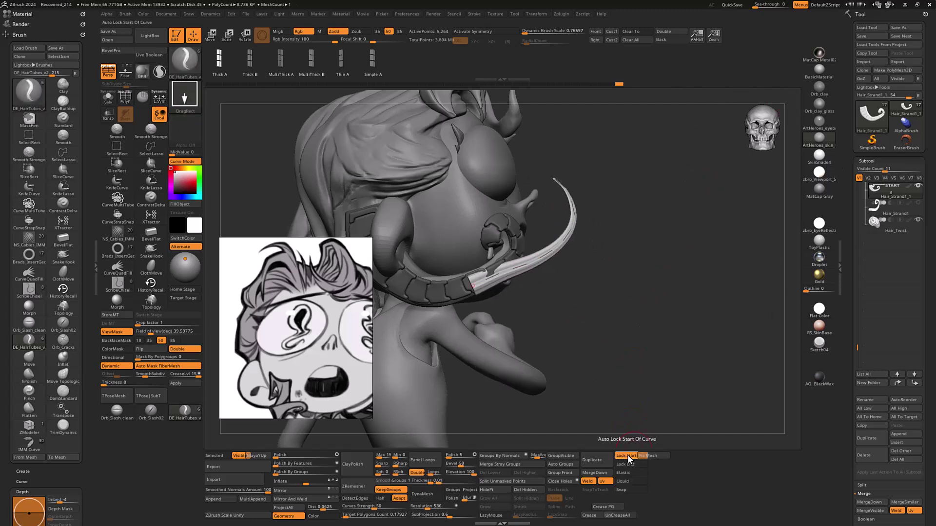
pyautogui.moveTo(553, 179)
pyautogui.mouseDown()
pyautogui.moveTo(658, 267)
pyautogui.moveTo(722, 192)
pyautogui.moveTo(505, 379)
pyautogui.moveTo(614, 230)
pyautogui.moveTo(673, 256)
pyautogui.mouseUp()
pyautogui.hotkey('ctrl', 'z')
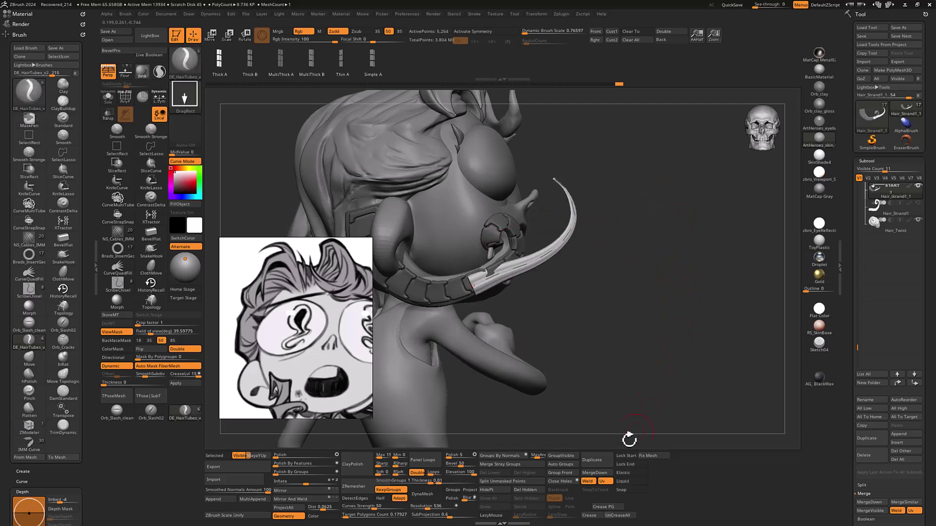
# - Replace Lock Start with Lock End, try moving the hair tube's base and middle, and turn Lock End off
pyautogui.click(628, 463)
pyautogui.moveTo(474, 287)
pyautogui.mouseDown()
pyautogui.moveTo(481, 282)
pyautogui.moveTo(488, 320)
pyautogui.moveTo(480, 292)
pyautogui.moveTo(487, 281)
pyautogui.mouseUp()
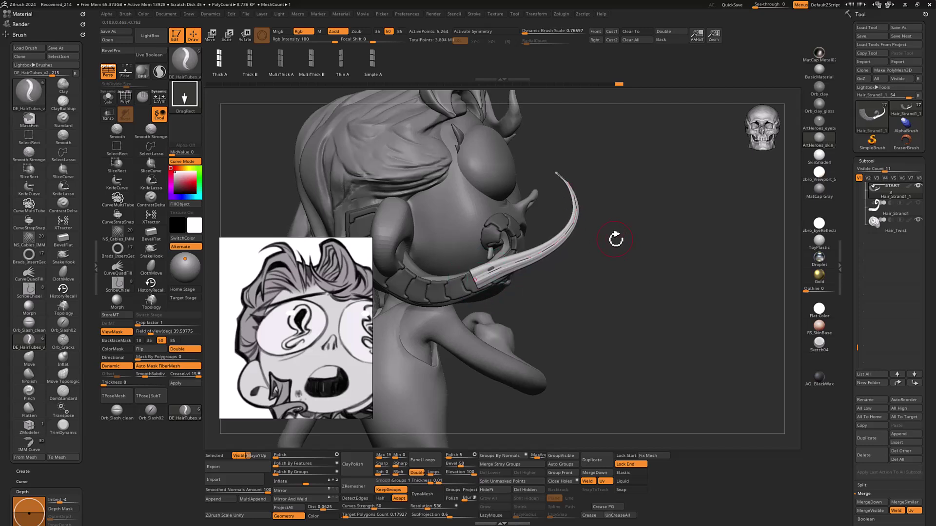
pyautogui.moveTo(538, 256)
pyautogui.mouseDown()
pyautogui.moveTo(549, 262)
pyautogui.moveTo(541, 241)
pyautogui.moveTo(566, 237)
pyautogui.moveTo(547, 250)
pyautogui.mouseUp()
pyautogui.hotkey('ctrl', 'z')
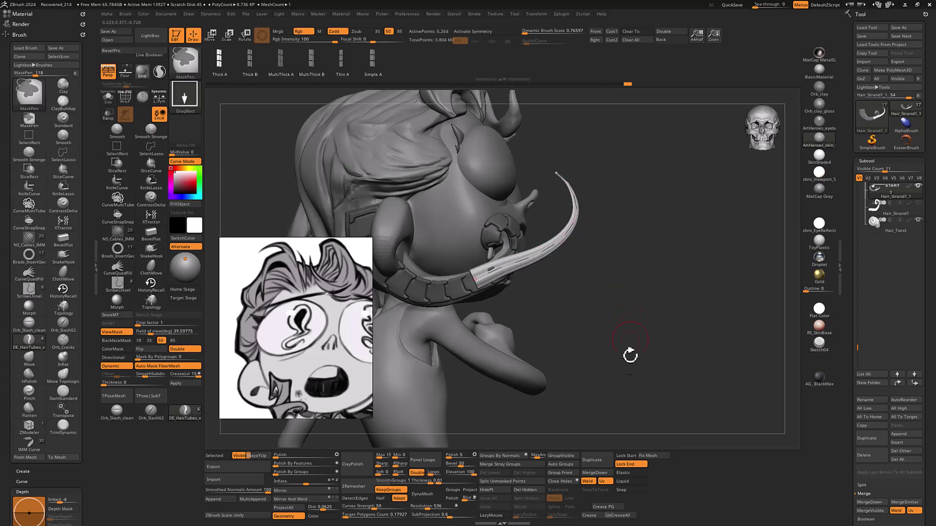
pyautogui.click(630, 464)
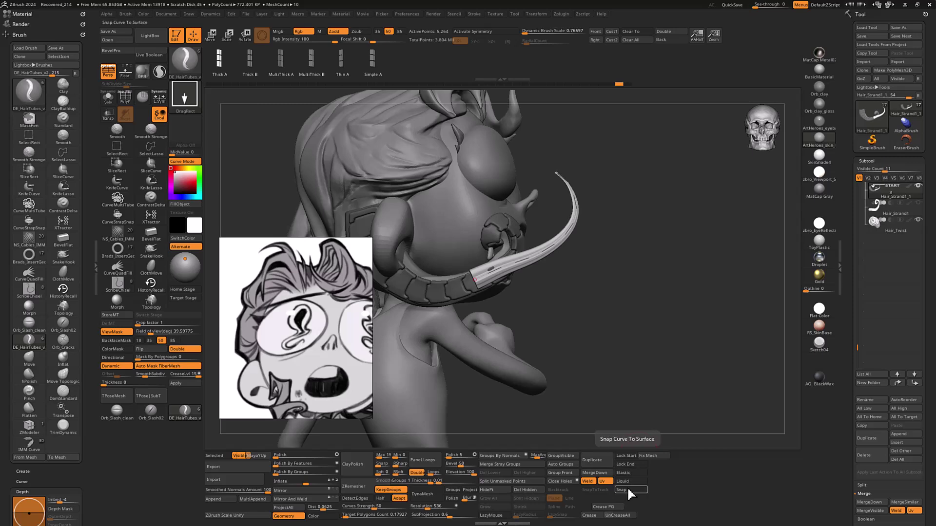
# - Turn on Elastic curve editing and bend the middle of the hair tube's curve
pyautogui.click(623, 490)
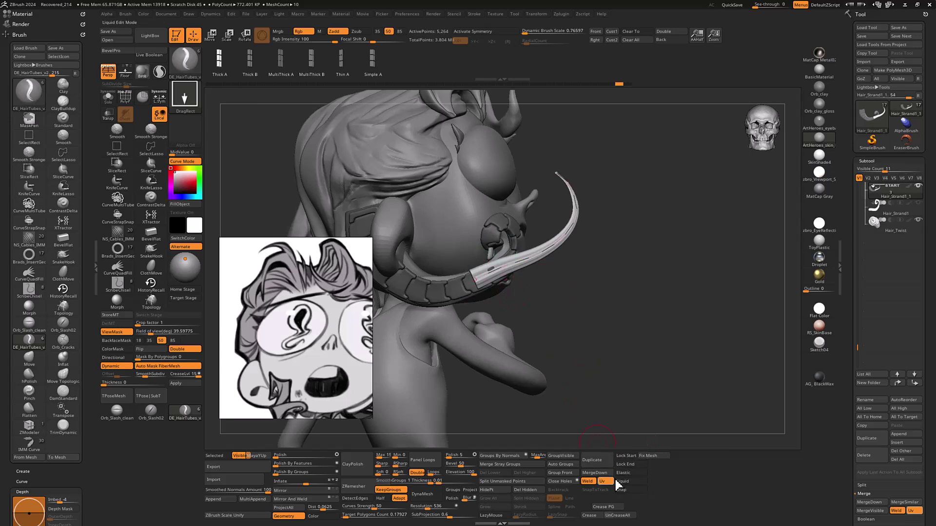
pyautogui.moveTo(647, 370); pyautogui.dragTo(656, 322)
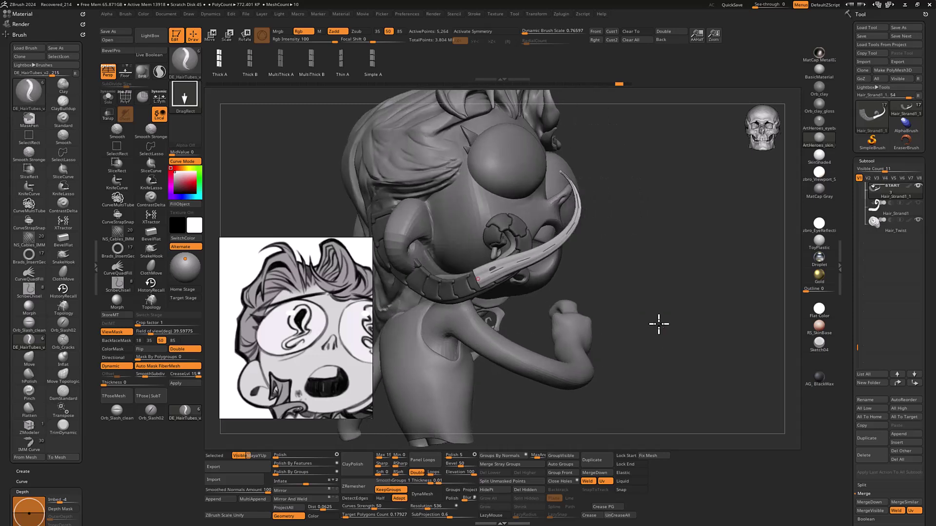
pyautogui.click(630, 473)
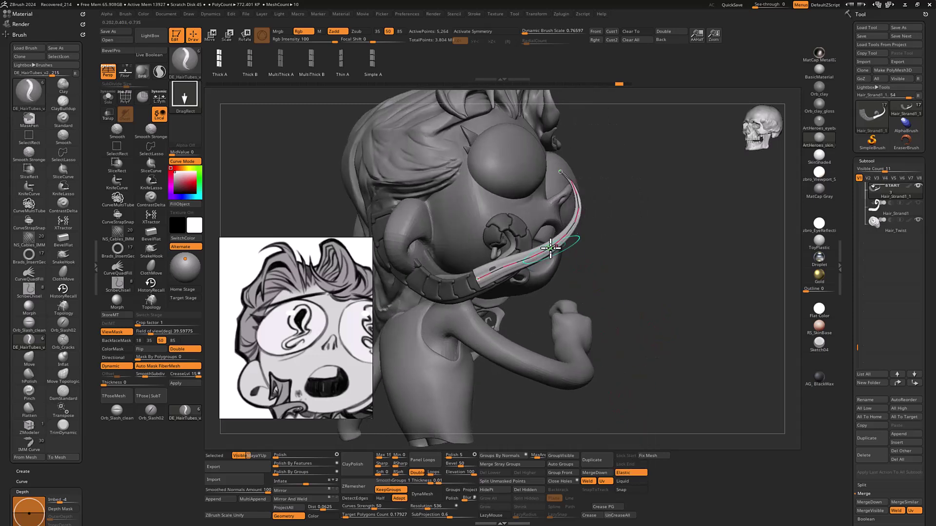
pyautogui.moveTo(549, 249); pyautogui.dragTo(565, 252)
# - Switch curve editing to Liquid mode, pull the hair tube's tip into a long winding curve, and reshape its bends
pyautogui.click(625, 481)
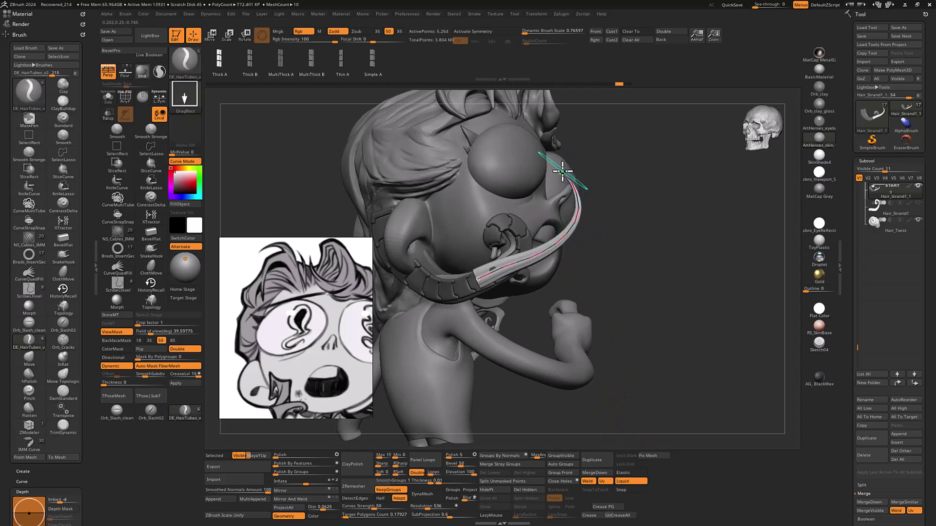
pyautogui.moveTo(560, 171); pyautogui.dragTo(606, 173)
pyautogui.moveTo(673, 178)
pyautogui.mouseDown()
pyautogui.moveTo(595, 144)
pyautogui.moveTo(660, 110)
pyautogui.moveTo(702, 209)
pyautogui.moveTo(712, 137)
pyautogui.mouseUp()
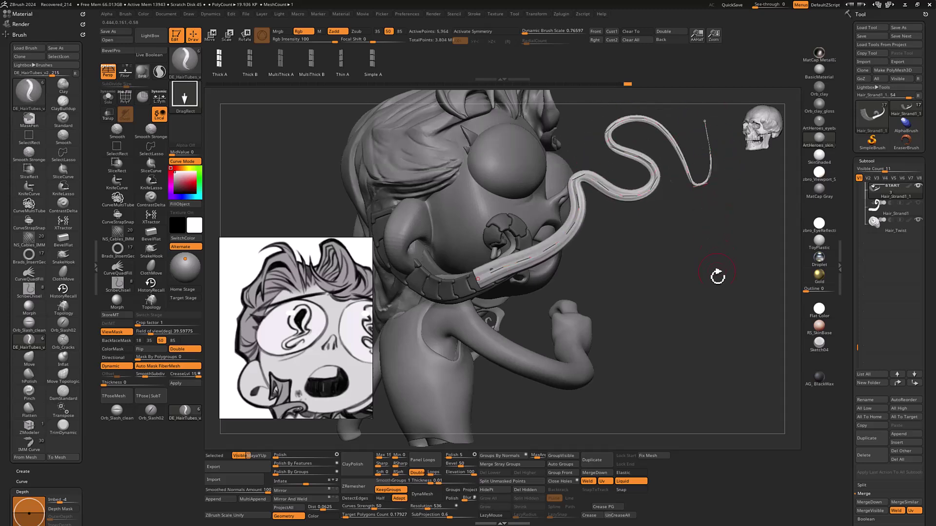
pyautogui.moveTo(721, 273); pyautogui.dragTo(702, 282)
pyautogui.moveTo(518, 274); pyautogui.dragTo(529, 279)
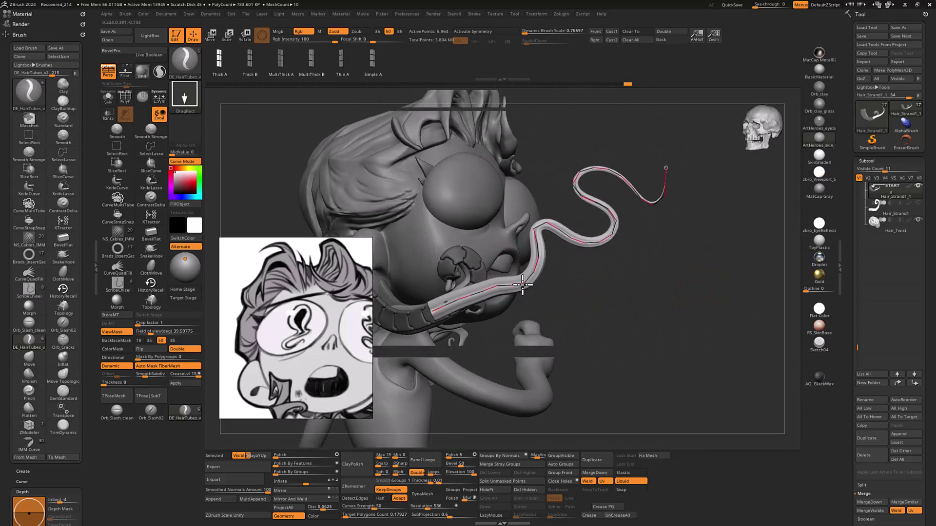
pyautogui.moveTo(533, 212); pyautogui.dragTo(547, 195)
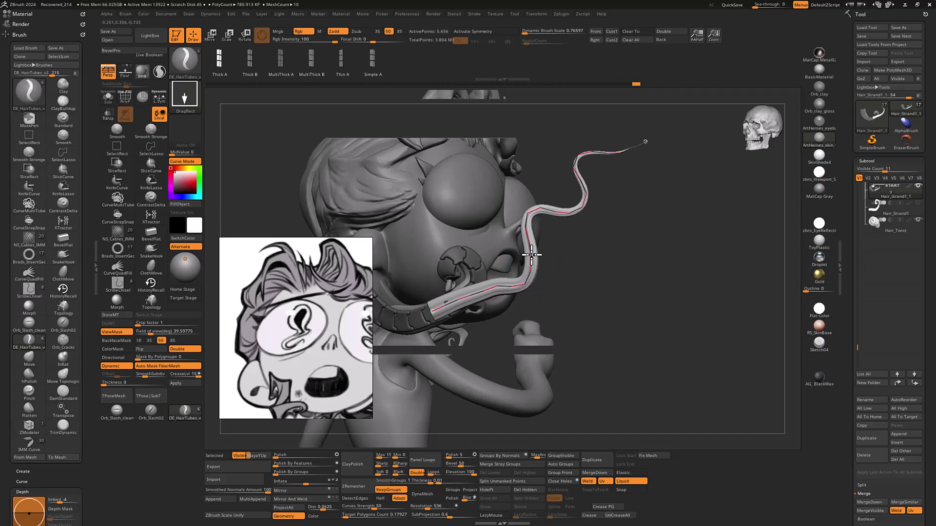
# - Switch back to Elastic curve editing and reshape the bends and thin tip of the wavy hair tube
pyautogui.click(630, 473)
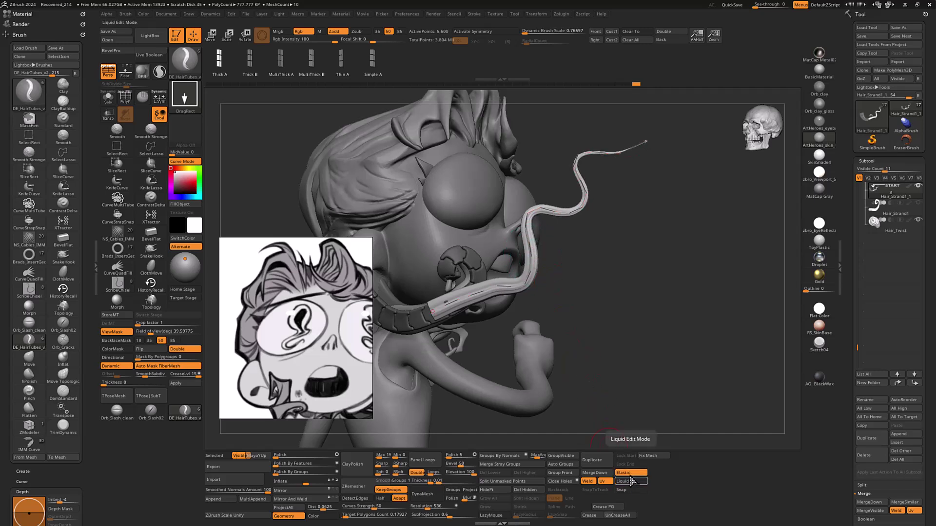
pyautogui.moveTo(538, 251); pyautogui.dragTo(544, 254)
pyautogui.moveTo(570, 214); pyautogui.dragTo(573, 238)
pyautogui.moveTo(592, 194); pyautogui.dragTo(580, 193)
pyautogui.moveTo(620, 174)
pyautogui.mouseDown()
pyautogui.moveTo(623, 199)
pyautogui.moveTo(644, 174)
pyautogui.mouseUp()
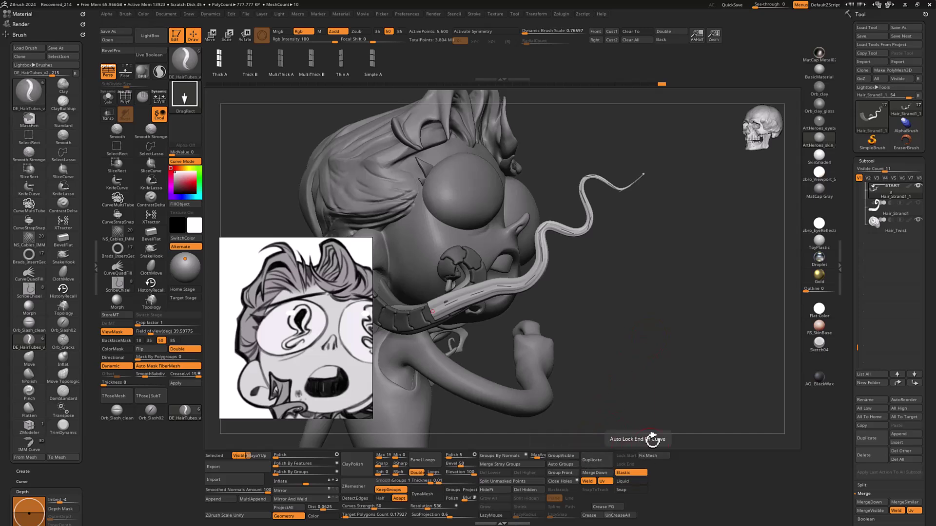
# - Turn off both the Elastic and Liquid curve editing modes and bring the wavy hair tube into side view
pyautogui.click(643, 474)
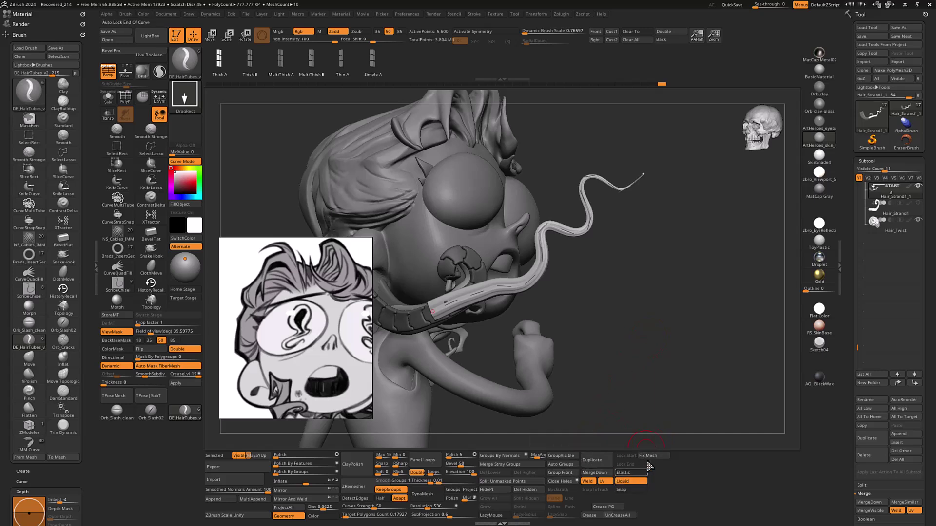
pyautogui.keyDown('alt'); pyautogui.moveTo(678, 285); pyautogui.dragTo(687, 284); pyautogui.keyUp('alt')
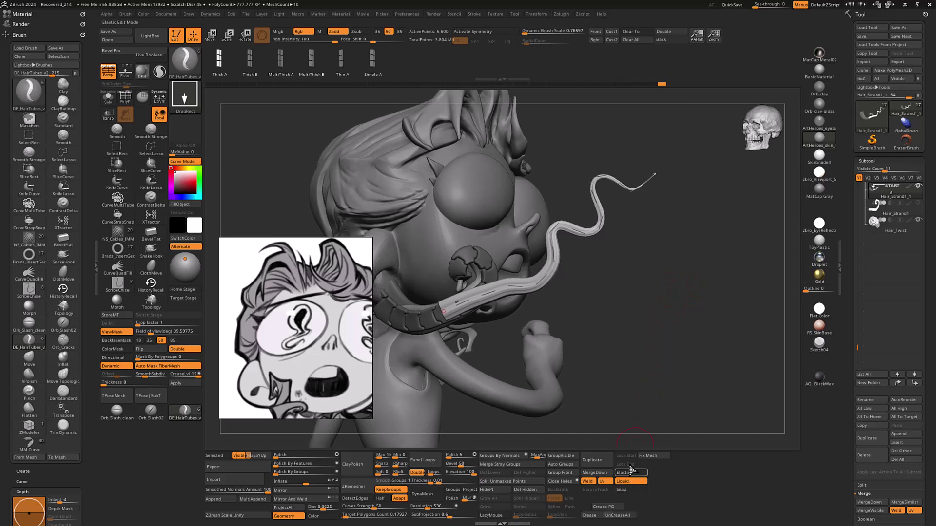
pyautogui.moveTo(661, 378); pyautogui.dragTo(688, 297)
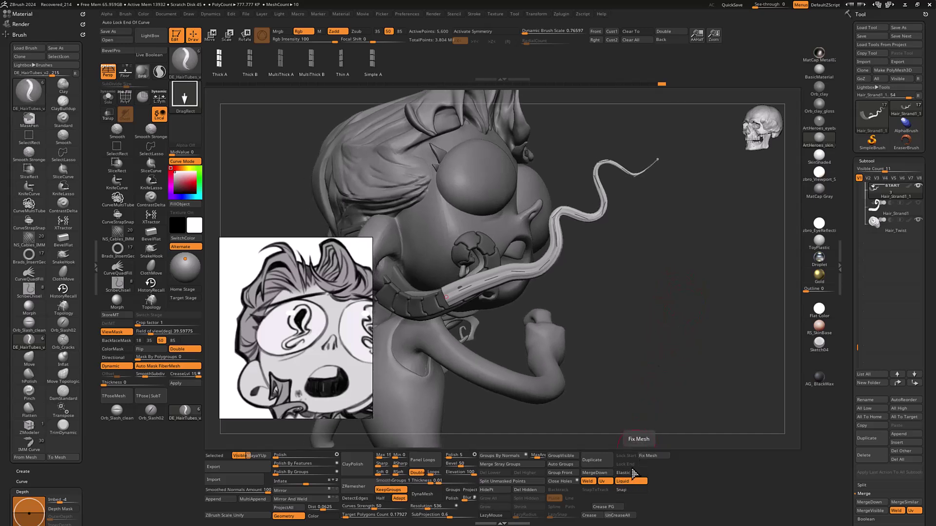
pyautogui.click(630, 482)
pyautogui.moveTo(667, 273); pyautogui.dragTo(694, 278)
pyautogui.keyDown('alt'); pyautogui.moveTo(746, 249); pyautogui.dragTo(524, 242); pyautogui.keyUp('alt')
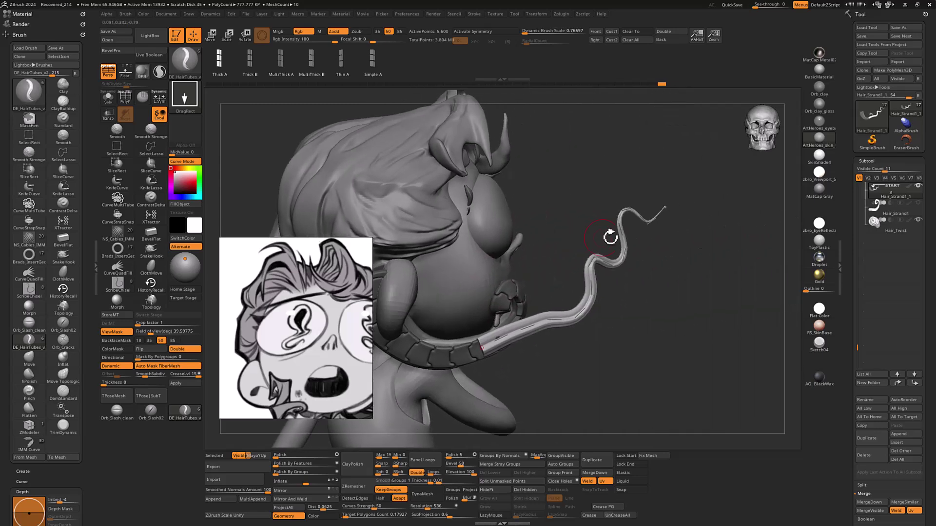
pyautogui.keyDown('alt'); pyautogui.moveTo(695, 285); pyautogui.dragTo(647, 277); pyautogui.keyUp('alt')
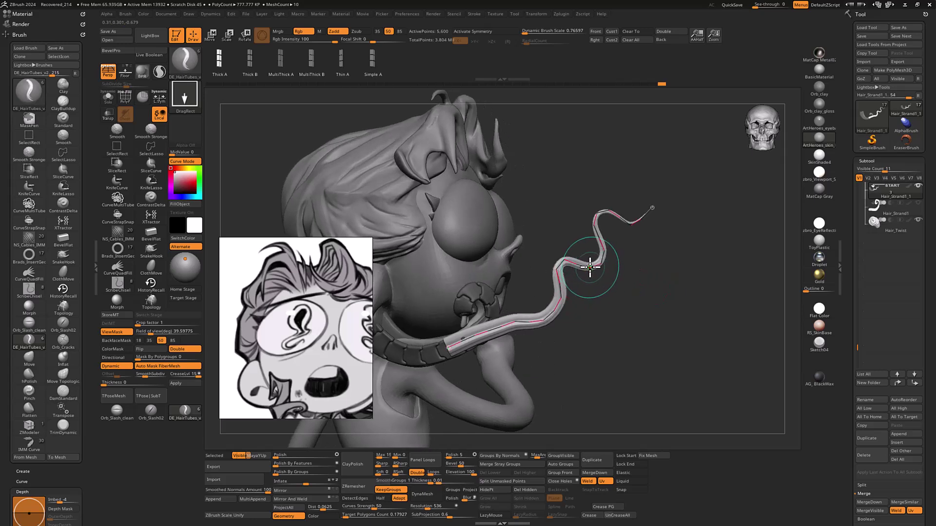
# - Try re-applying the hair tube repeatedly on its curve near the second bend
pyautogui.moveTo(590, 267); pyautogui.dragTo(601, 261)
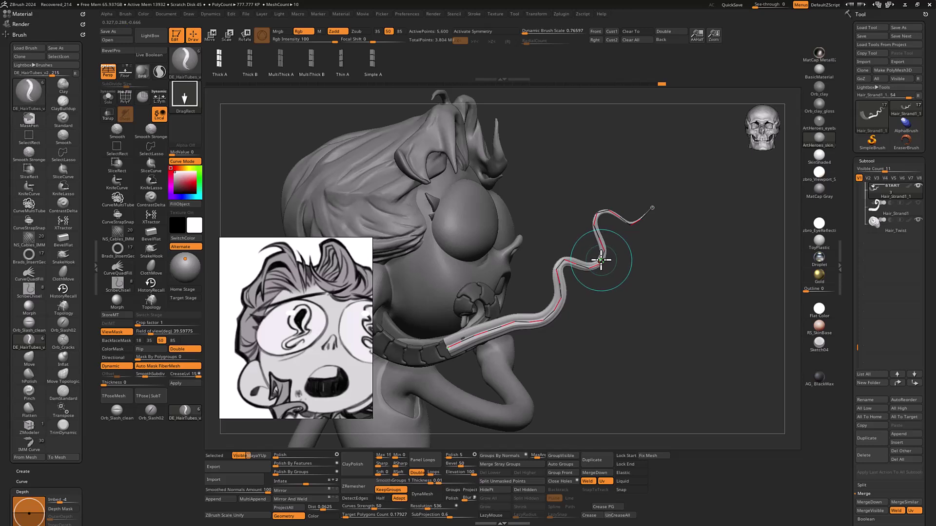
pyautogui.click(601, 260)
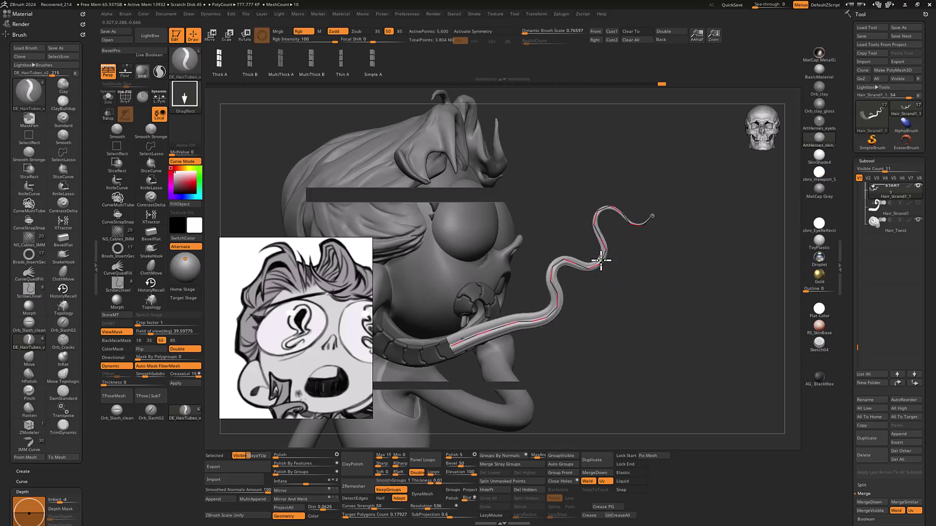
pyautogui.click(601, 261)
pyautogui.click(600, 259)
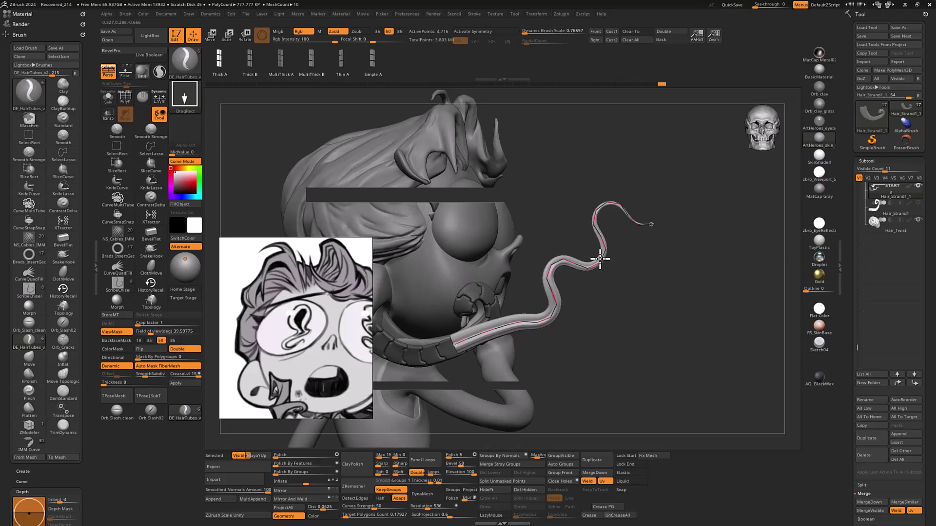
pyautogui.click(599, 259)
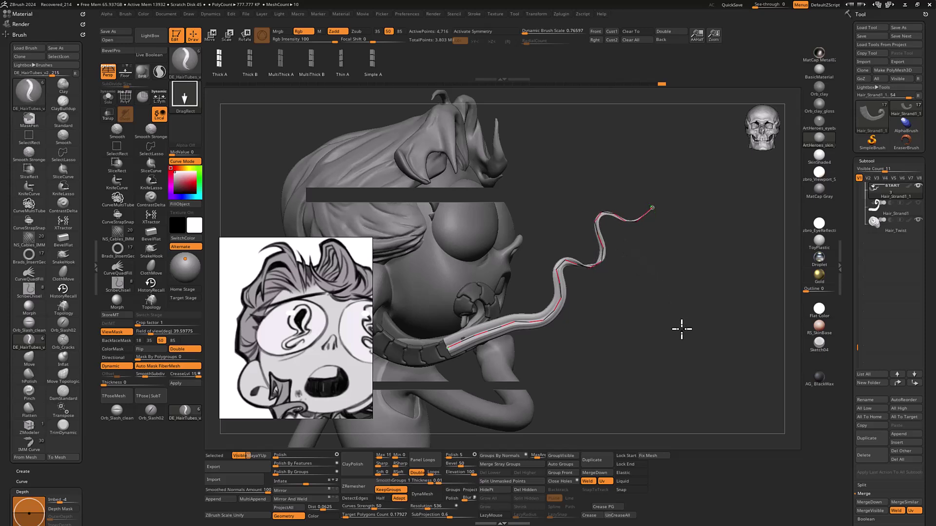
# - Try twisting the hair tube around its curve and look at the twist from the opposite side
pyautogui.keyDown('ctrl'); pyautogui.moveTo(680, 329); pyautogui.dragTo(679, 333); pyautogui.keyUp('ctrl')
pyautogui.moveTo(551, 313); pyautogui.dragTo(578, 336)
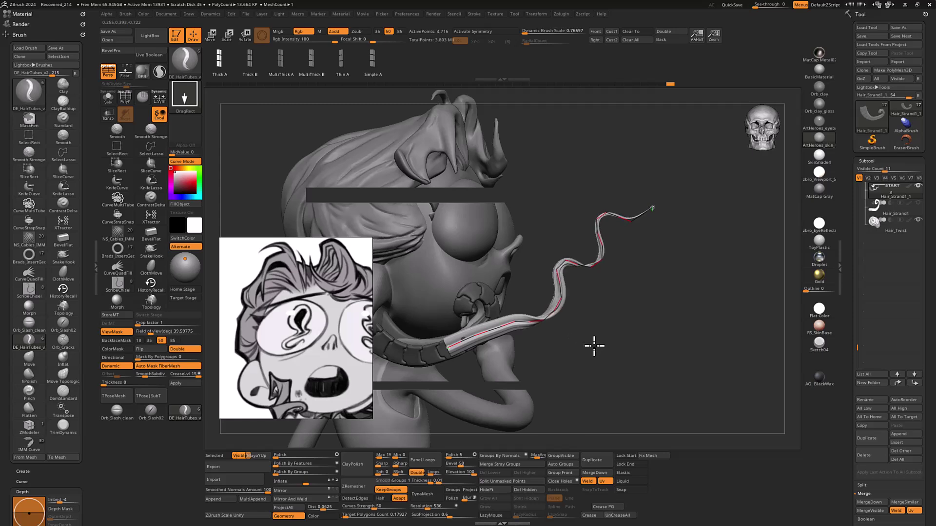
pyautogui.keyDown('ctrl'); pyautogui.moveTo(628, 370); pyautogui.dragTo(632, 375); pyautogui.keyUp('ctrl')
pyautogui.moveTo(697, 299); pyautogui.dragTo(568, 298)
pyautogui.moveTo(560, 375); pyautogui.dragTo(541, 360)
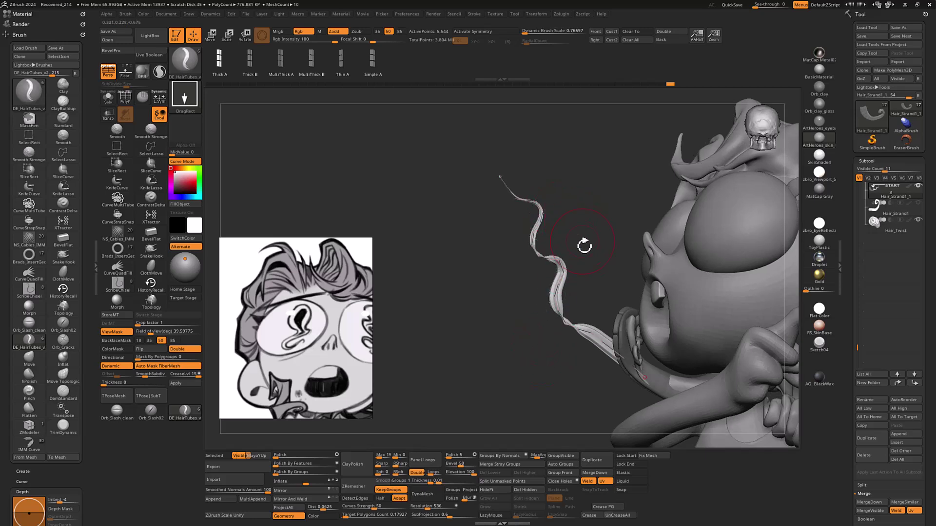
# - Reduce the brush size, try a tighter twist along the hair tube, and undo it
pyautogui.press('s')
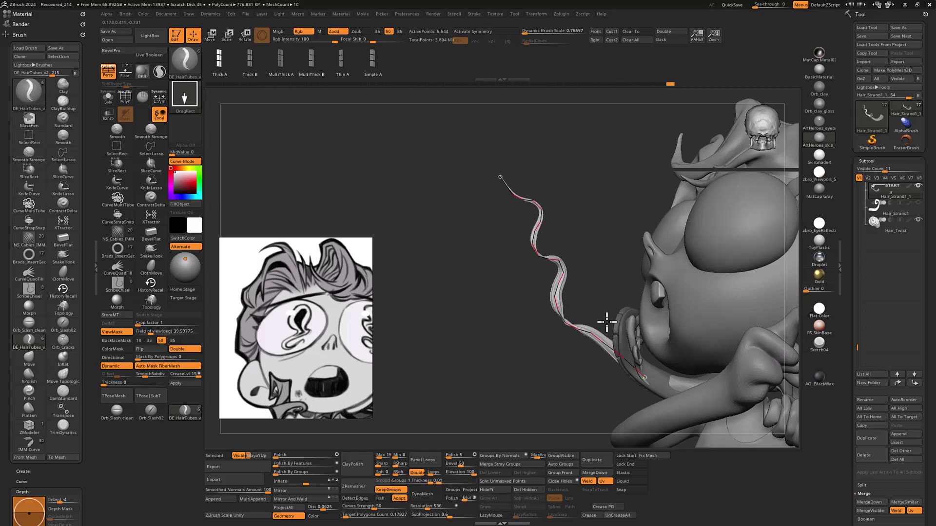
pyautogui.moveTo(661, 242); pyautogui.dragTo(684, 211)
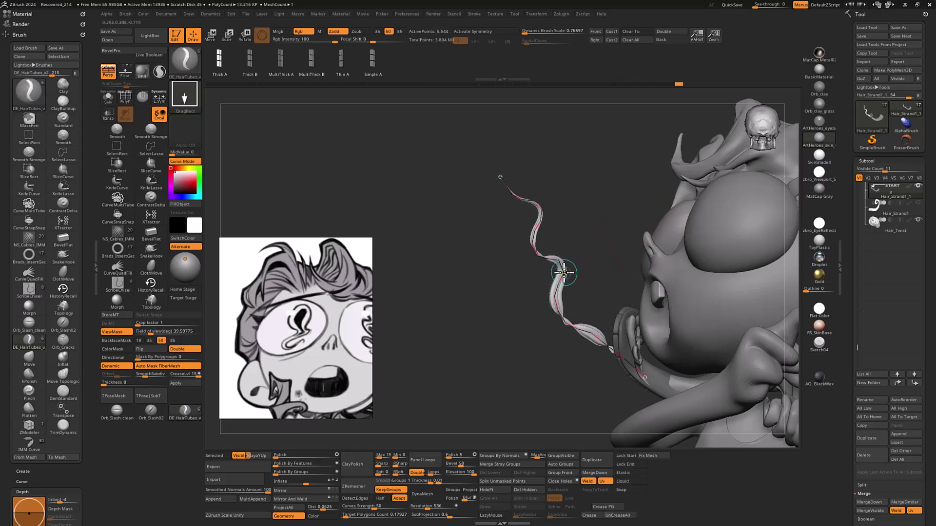
pyautogui.click(563, 273)
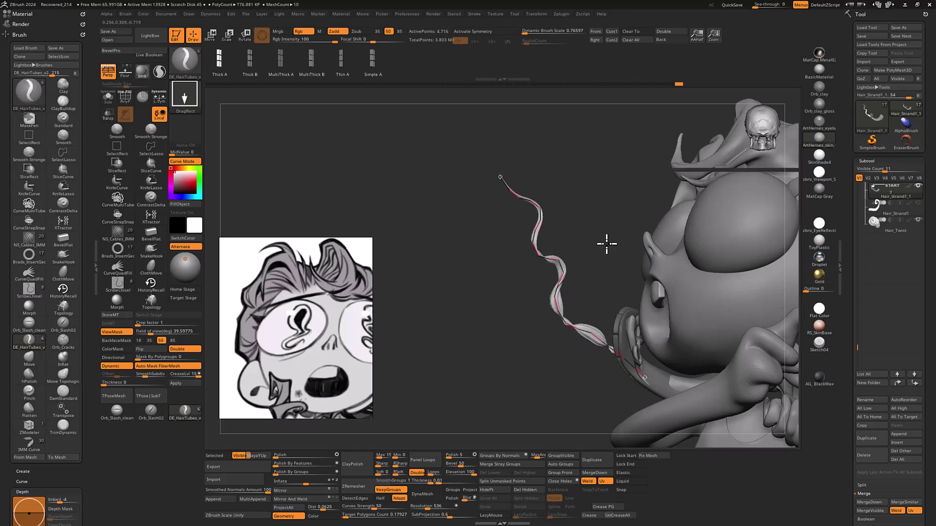
pyautogui.hotkey('ctrl', 'z')
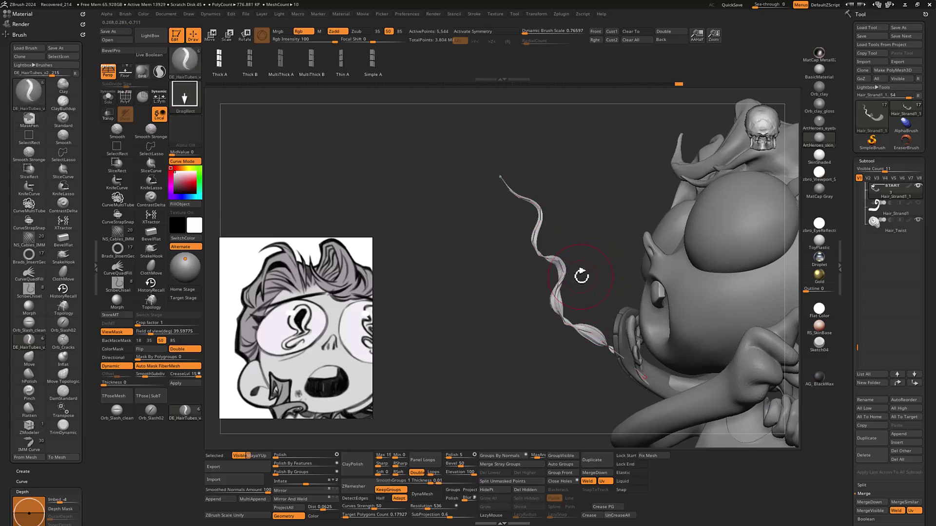
# - Try re-applying the untwisted hair tube at its middle bend and undo the change
pyautogui.press('ctrl')
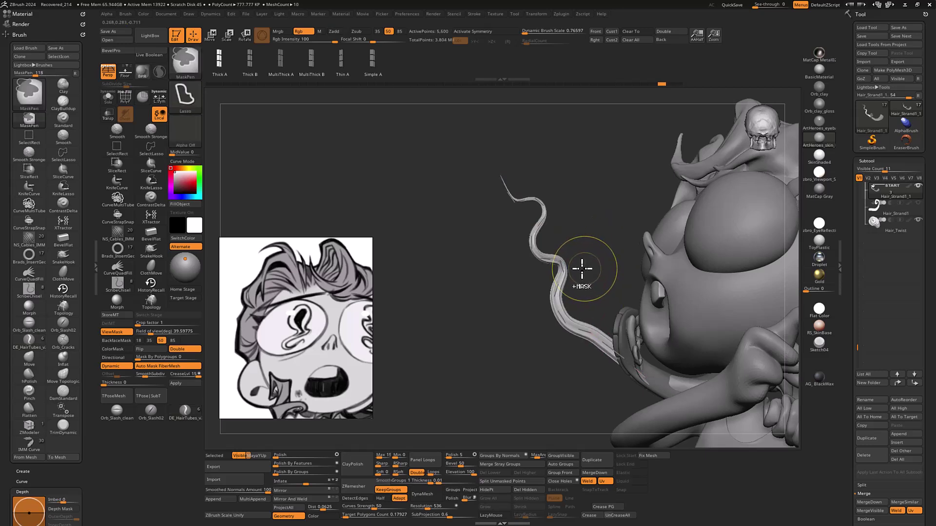
pyautogui.moveTo(564, 273); pyautogui.dragTo(582, 270)
pyautogui.click(564, 269)
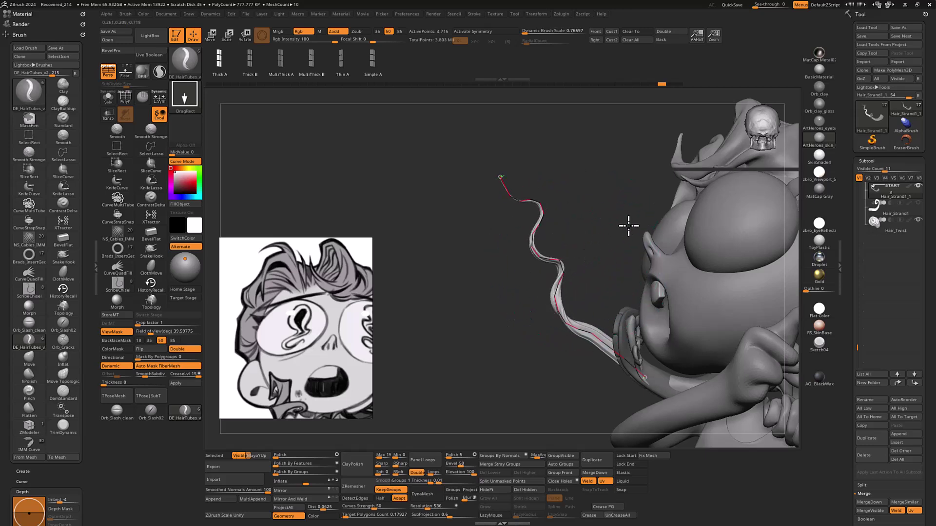
pyautogui.hotkey('ctrl', 'z')
# - Adjust the brush size, re-apply the hair tube on its curve, and twist it around the curve
pyautogui.press('s')
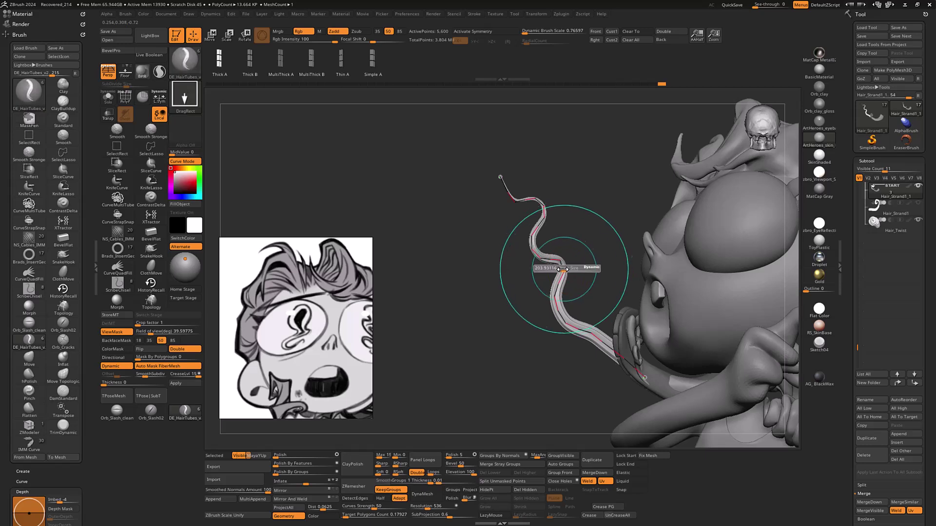
pyautogui.click(562, 276)
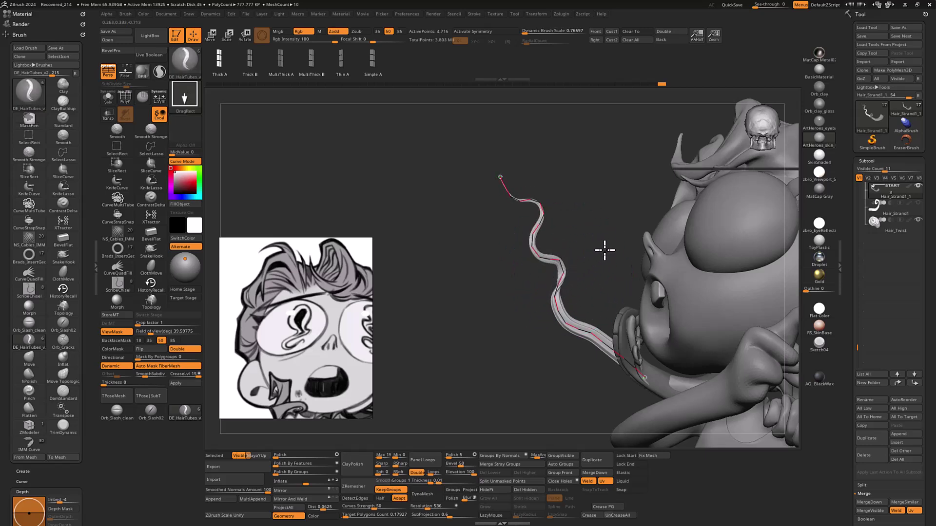
pyautogui.moveTo(595, 265); pyautogui.dragTo(692, 285)
pyautogui.moveTo(585, 296); pyautogui.dragTo(568, 317)
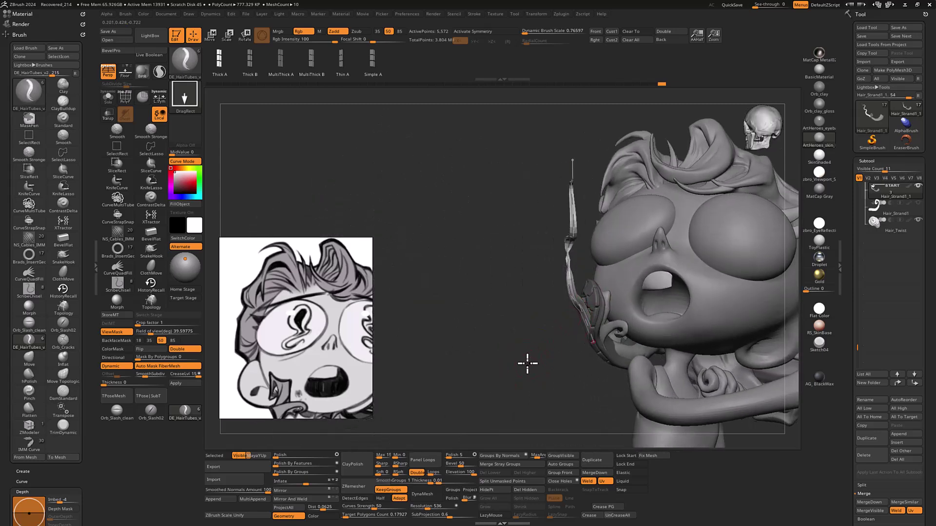
# - Undo the last twist of the hair tube and re-apply the tube on its curve at the middle bend
pyautogui.moveTo(522, 344); pyautogui.dragTo(497, 370)
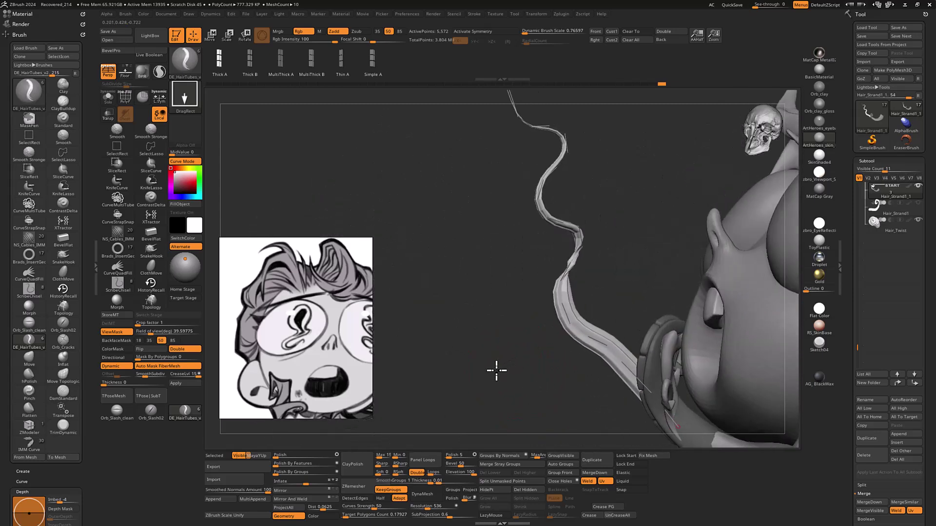
pyautogui.hotkey('ctrl', 'z')
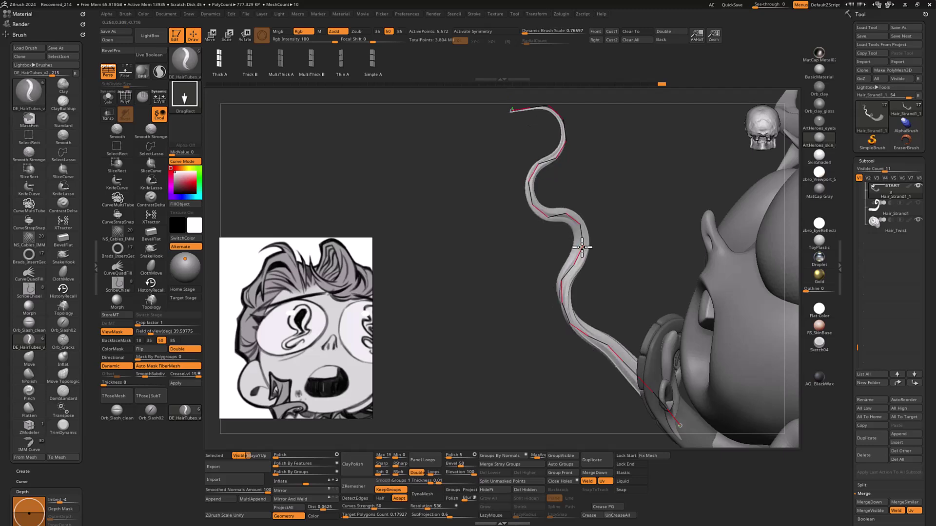
pyautogui.click(583, 249)
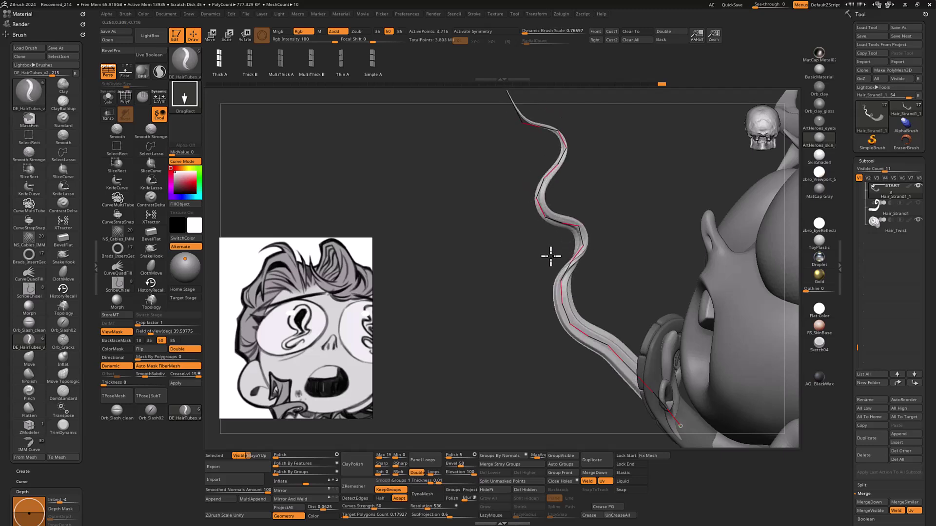
pyautogui.moveTo(520, 374)
pyautogui.keyDown('ctrl'); pyautogui.mouseDown(button='right')
pyautogui.moveTo(515, 343)
pyautogui.moveTo(541, 359)
pyautogui.moveTo(612, 317)
pyautogui.moveTo(642, 286)
pyautogui.moveTo(660, 299)
pyautogui.moveTo(666, 293)
pyautogui.moveTo(659, 273)
pyautogui.moveTo(614, 298)
pyautogui.moveTo(586, 299)
pyautogui.moveTo(589, 361)
pyautogui.moveTo(538, 297)
pyautogui.moveTo(645, 316)
pyautogui.moveTo(744, 226)
pyautogui.moveTo(725, 250)
pyautogui.mouseUp(button='right'); pyautogui.keyUp('ctrl')
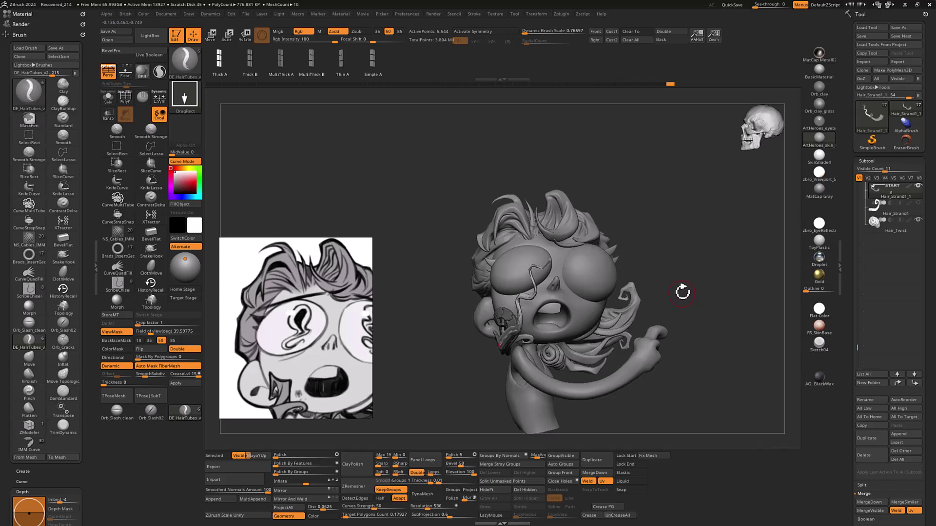
pyautogui.moveTo(689, 281)
pyautogui.mouseDown()
pyautogui.moveTo(708, 278)
pyautogui.moveTo(698, 284)
pyautogui.mouseUp()
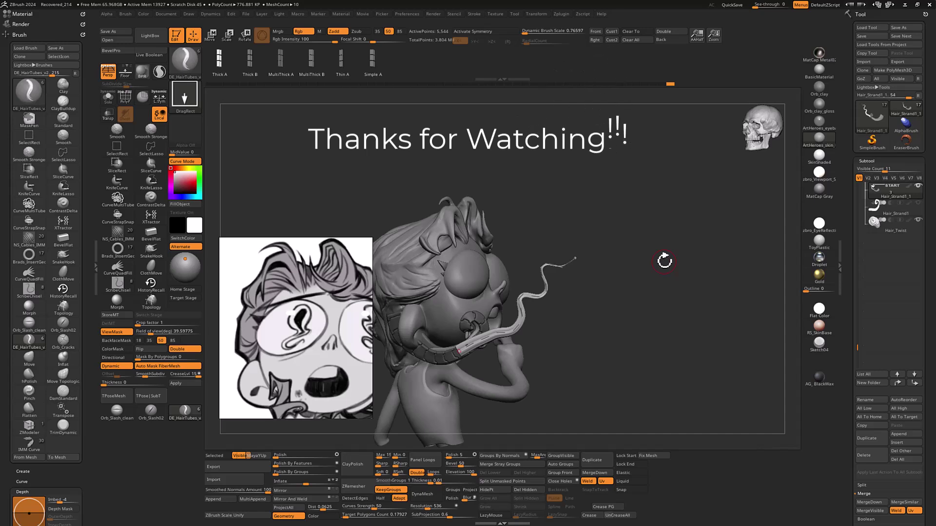
pyautogui.moveTo(652, 249); pyautogui.dragTo(607, 258)
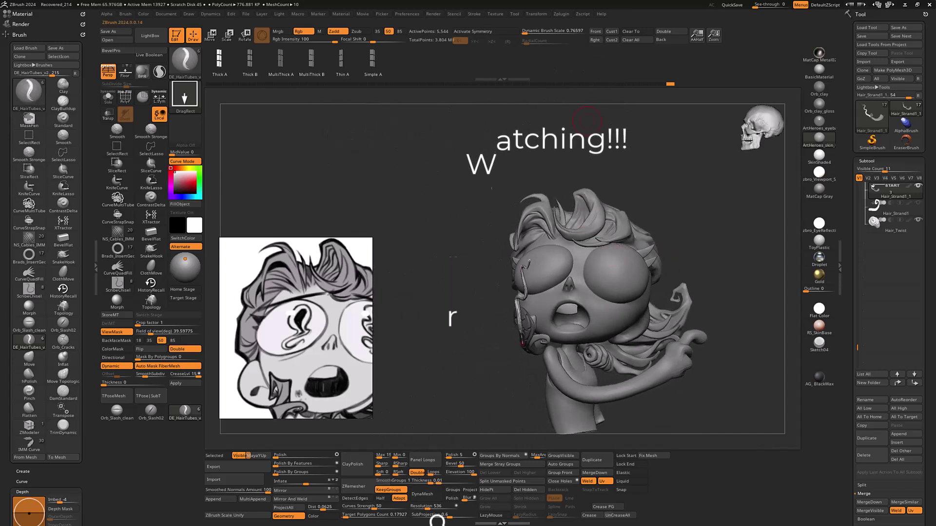